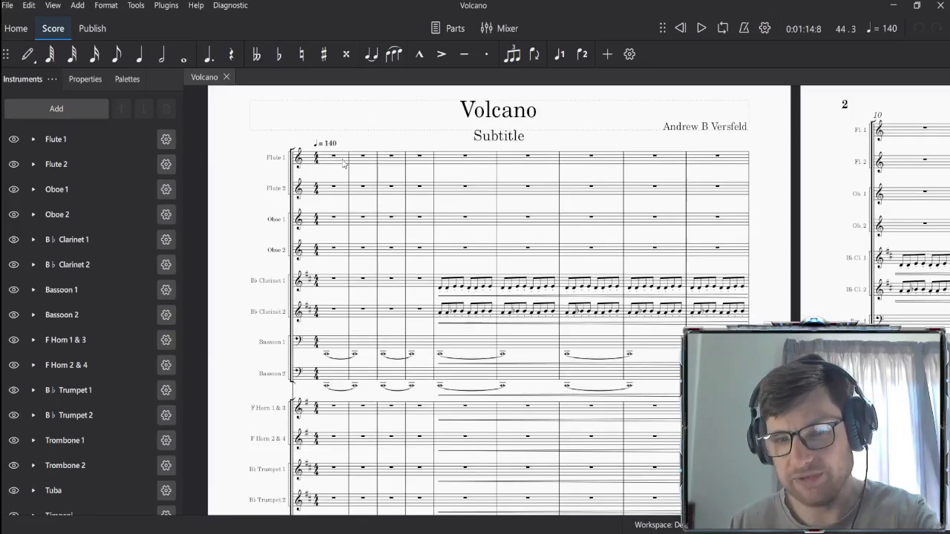
Step: Play the score back from the first measure of Flute 1
click(344, 164)
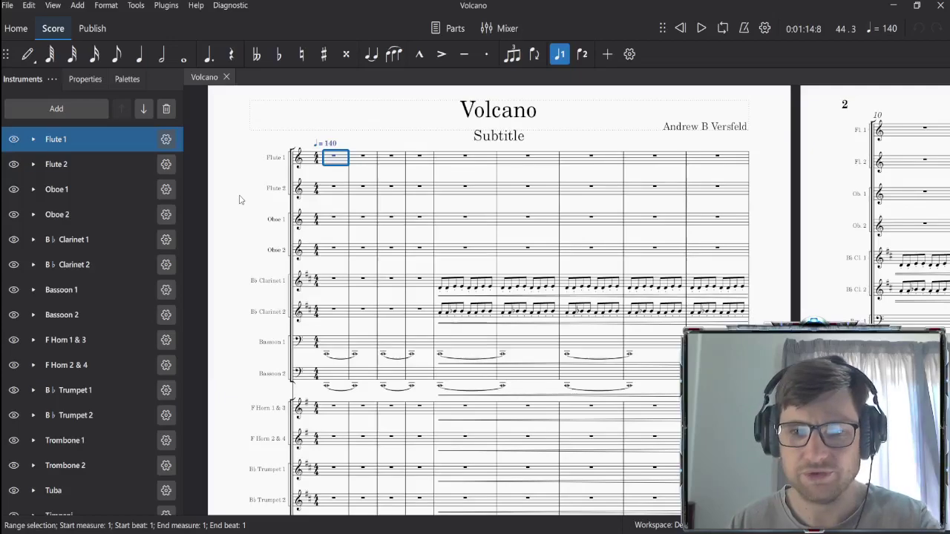
key(Escape)
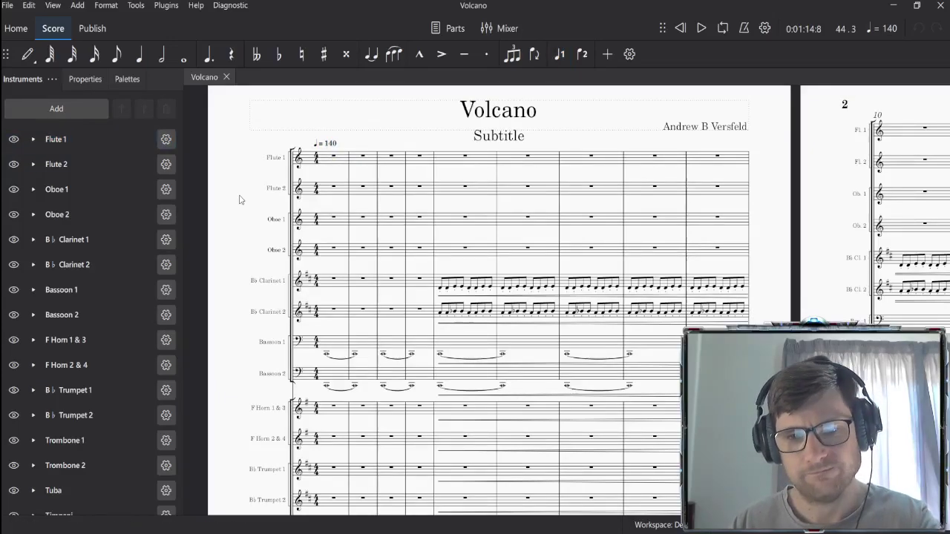
key(space)
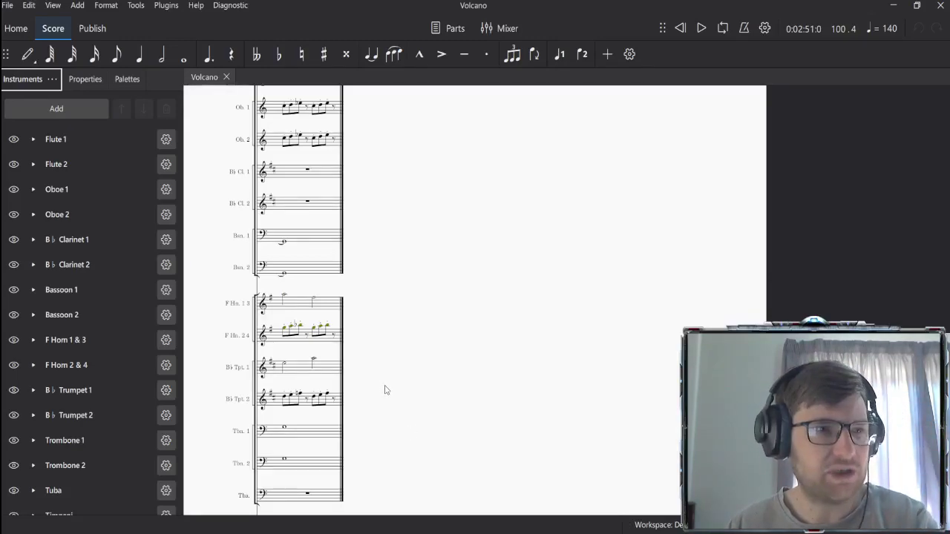
Step: Play back the horn and trumpet melody in the closing section, including a restart from measure 82
drag(382, 383, 683, 368)
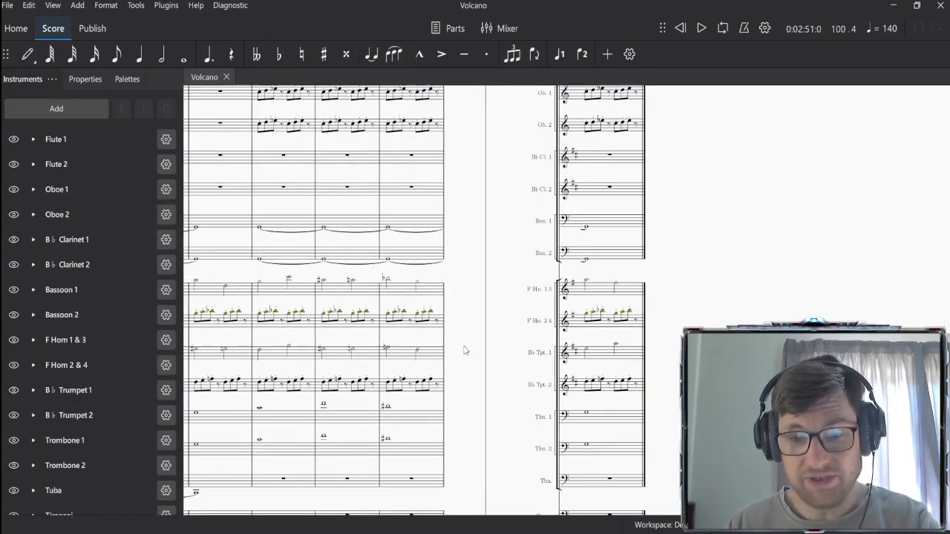
drag(464, 350, 451, 313)
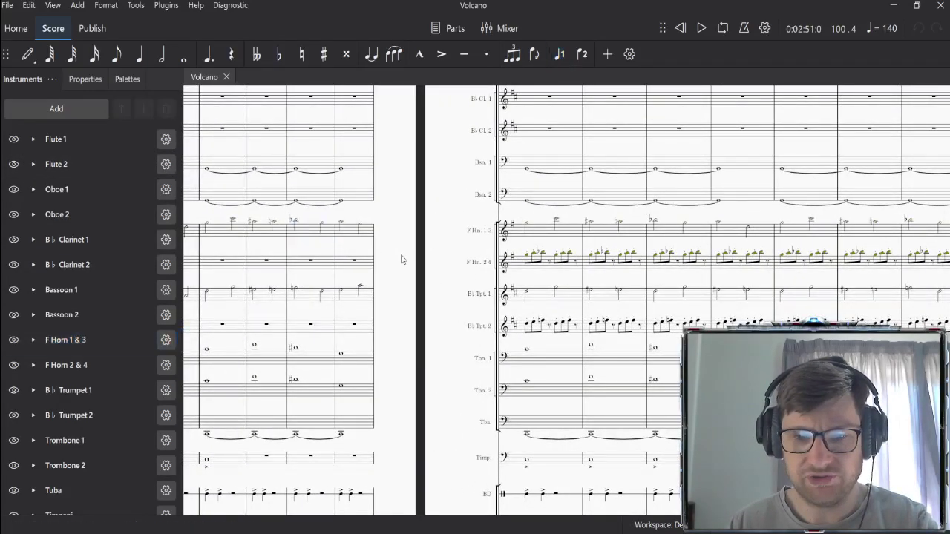
key(space)
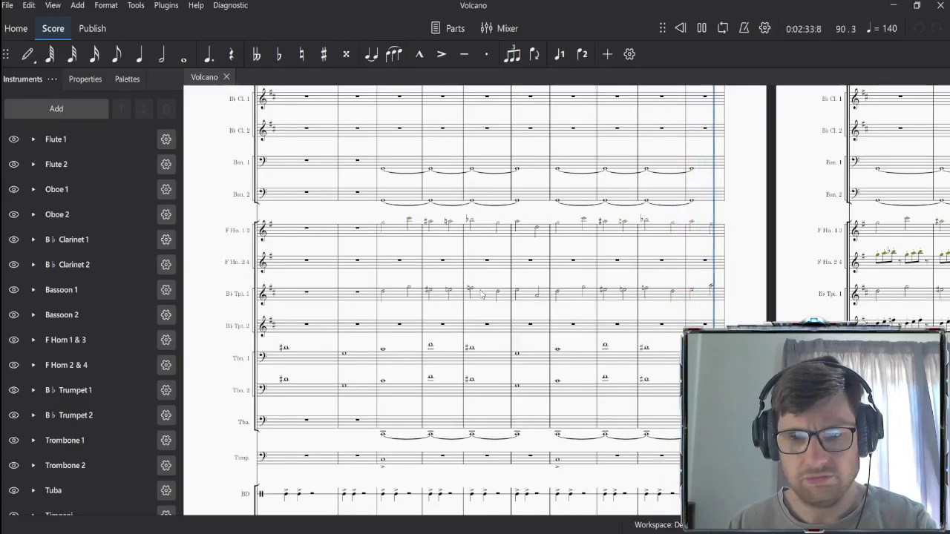
key(space)
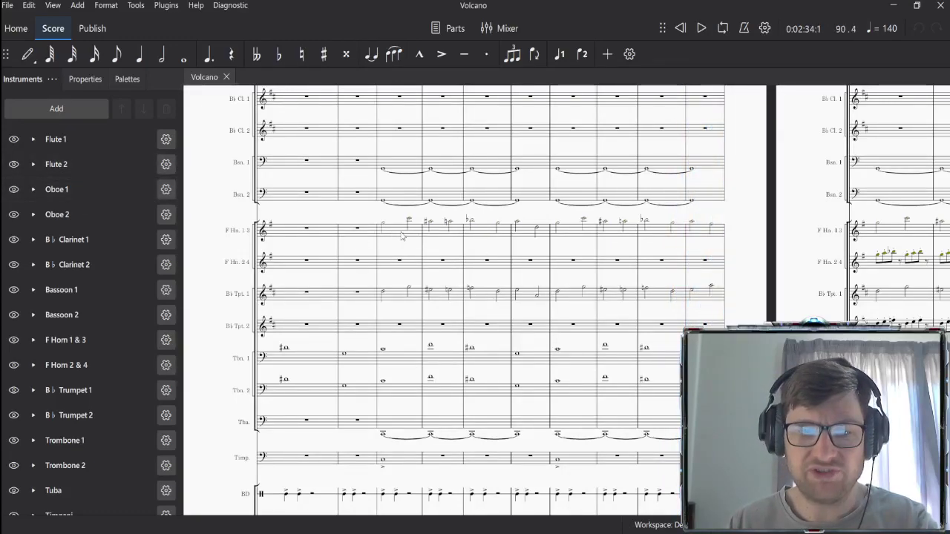
click(371, 235)
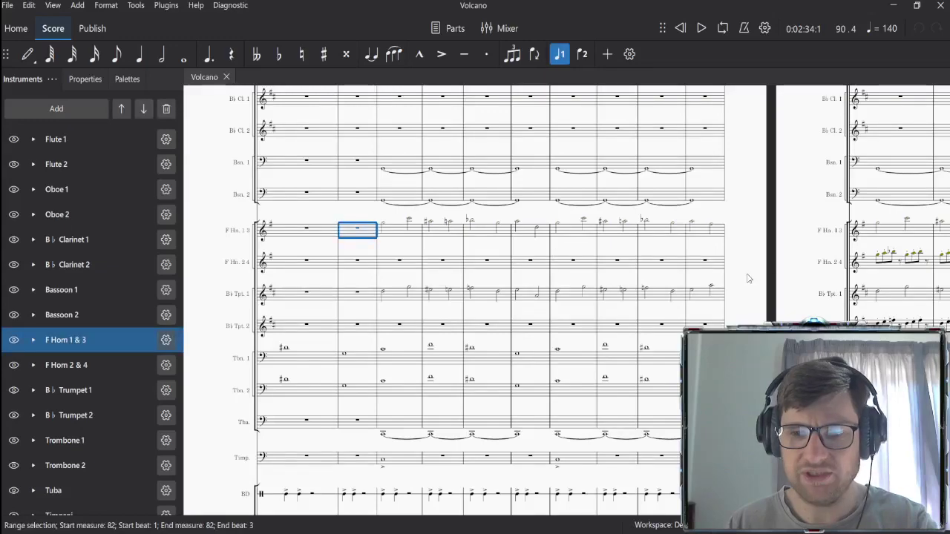
key(Escape)
key(space)
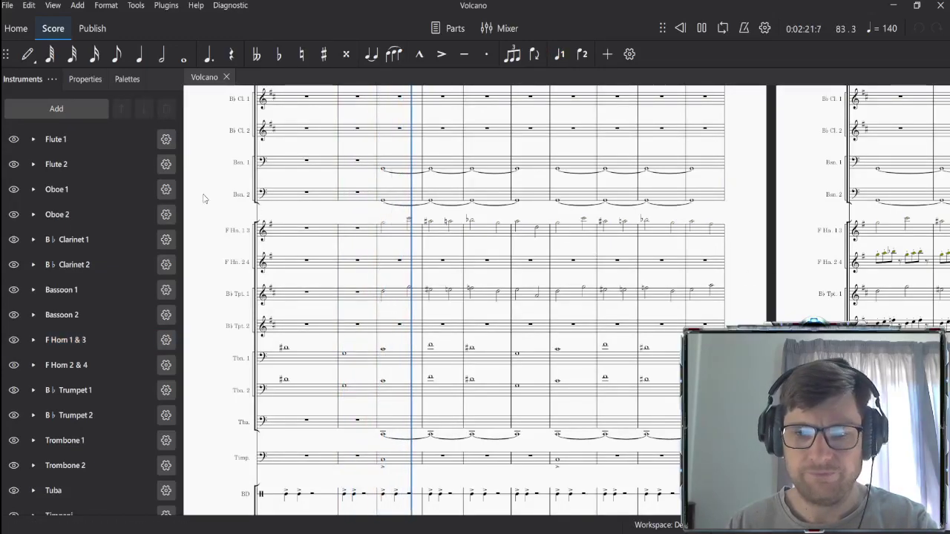
key(space)
Step: Add a second violas staff and a second cellos staff to the string section
drag(446, 284, 443, 128)
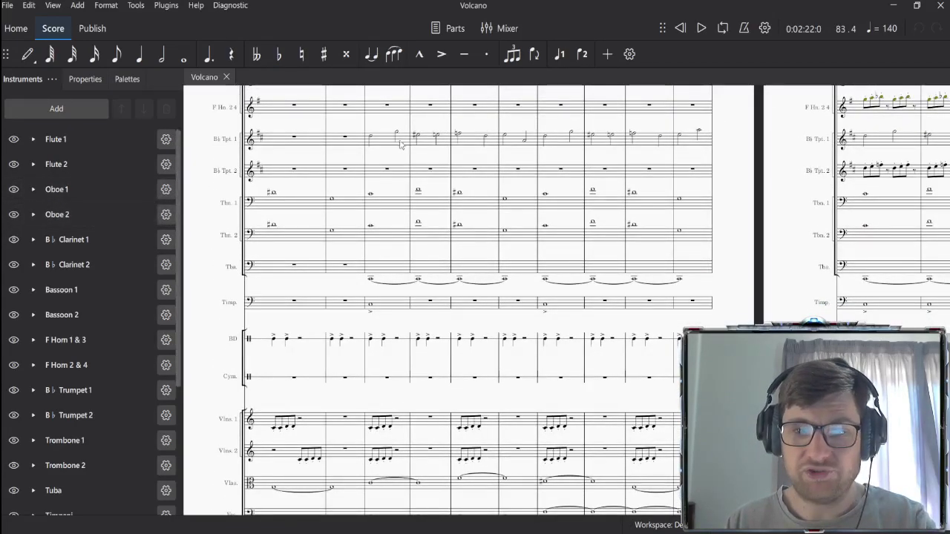
scroll(433, 404, down, 3)
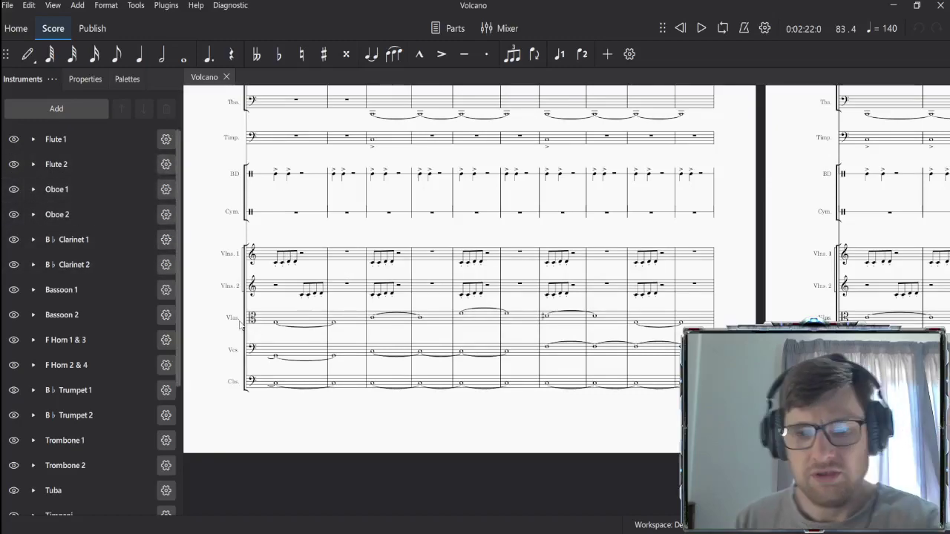
click(293, 323)
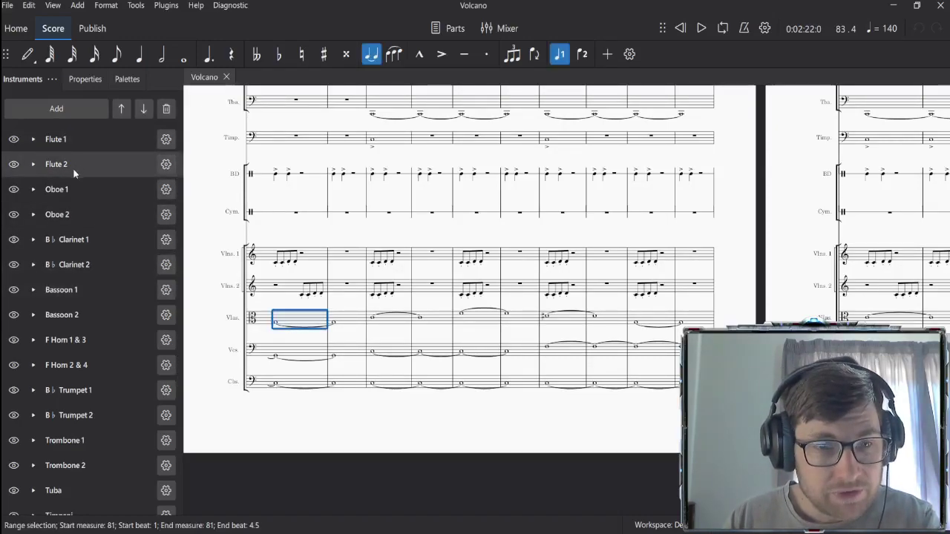
click(77, 110)
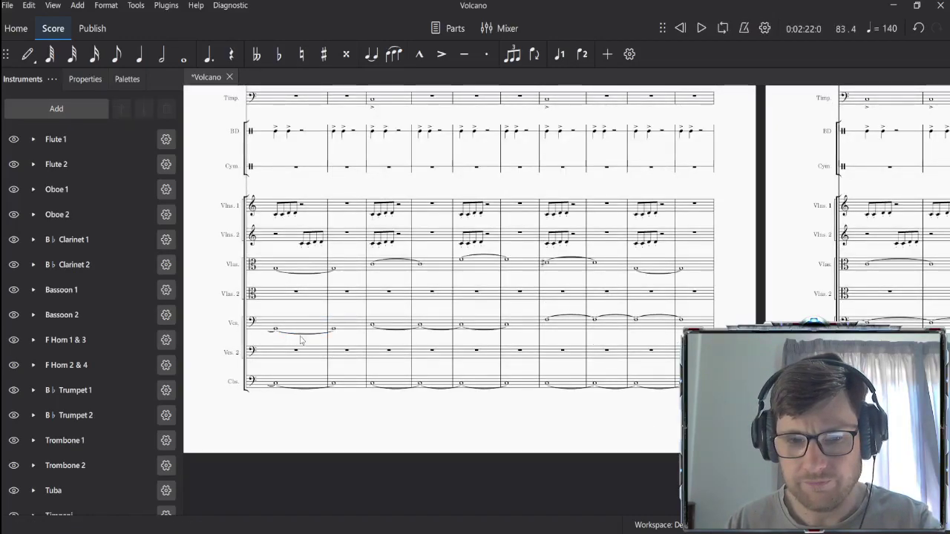
Step: Play back the brass passage from measure 81 of Trombone 1
scroll(281, 249, up, 5)
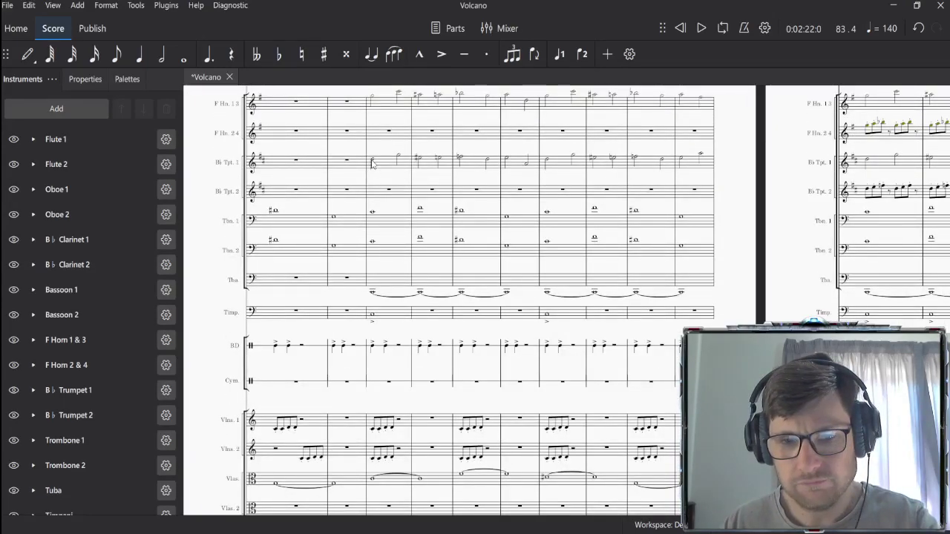
click(373, 164)
click(292, 223)
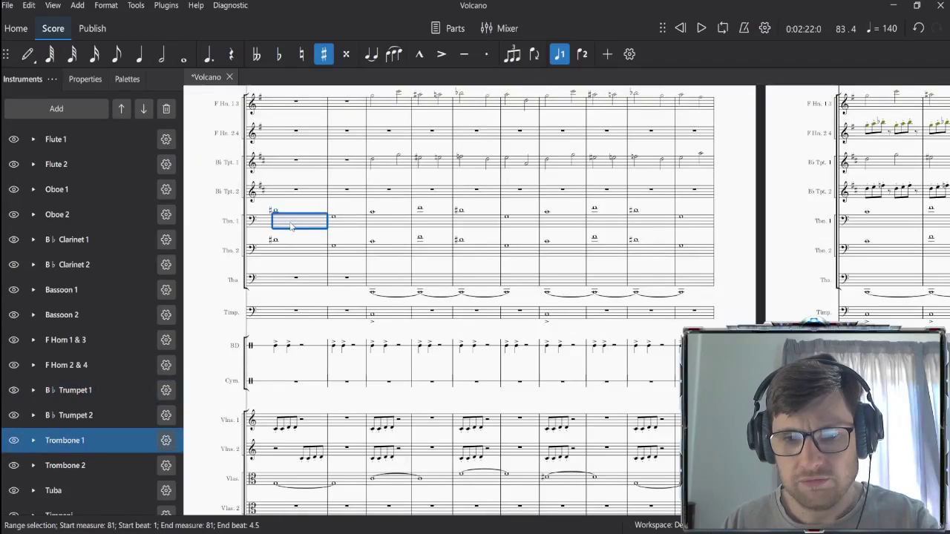
key(space)
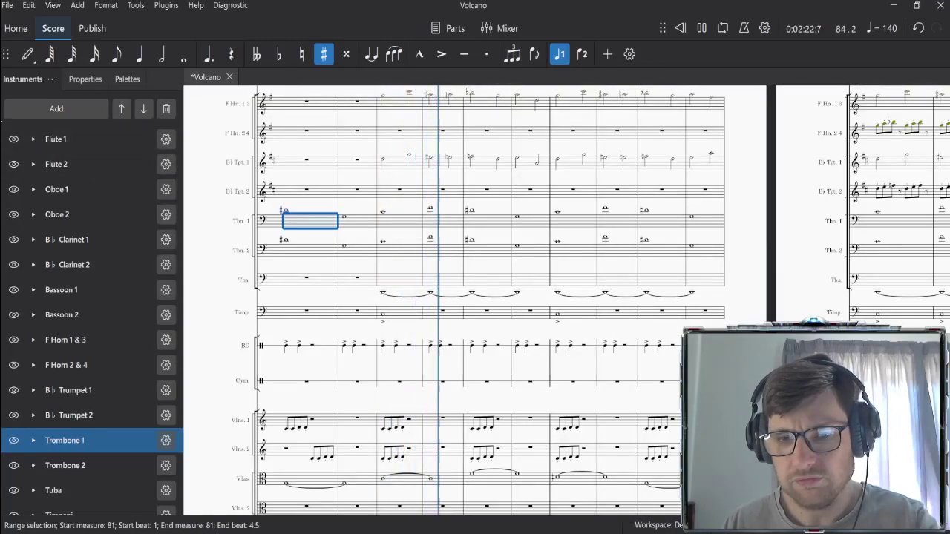
key(space)
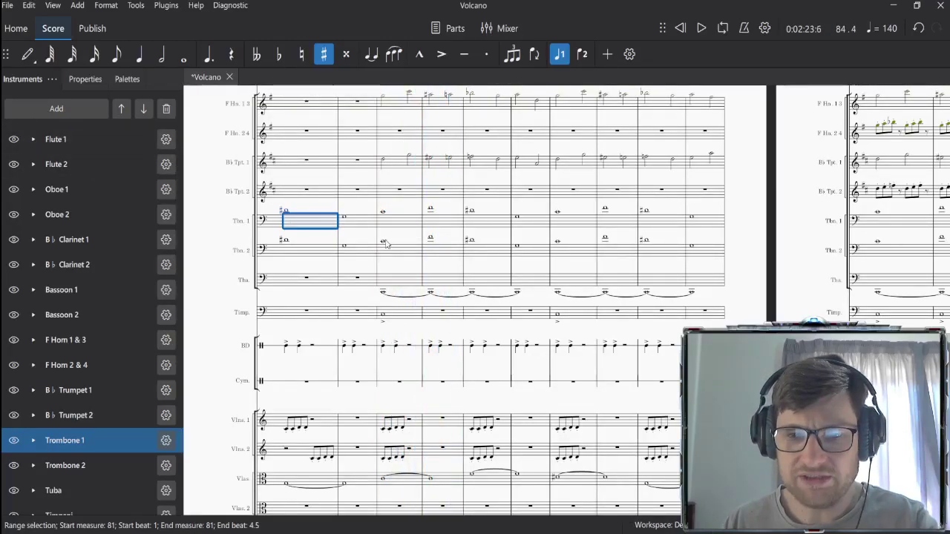
Step: Compare the opening melody notes of F Horn 1 & 3 and B♭ Trumpet 1 in measure 83
scroll(386, 243, down, 3)
scroll(443, 248, up, 5)
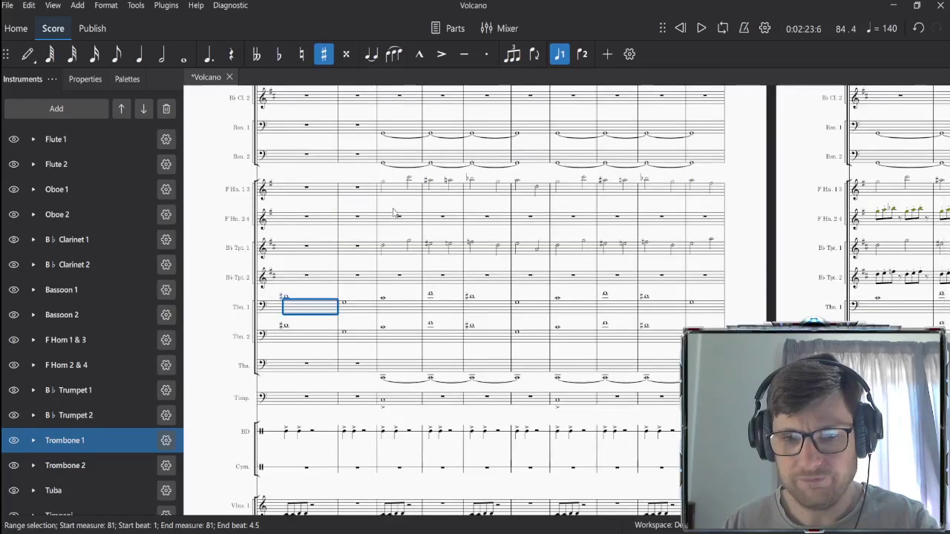
scroll(385, 222, down, 4)
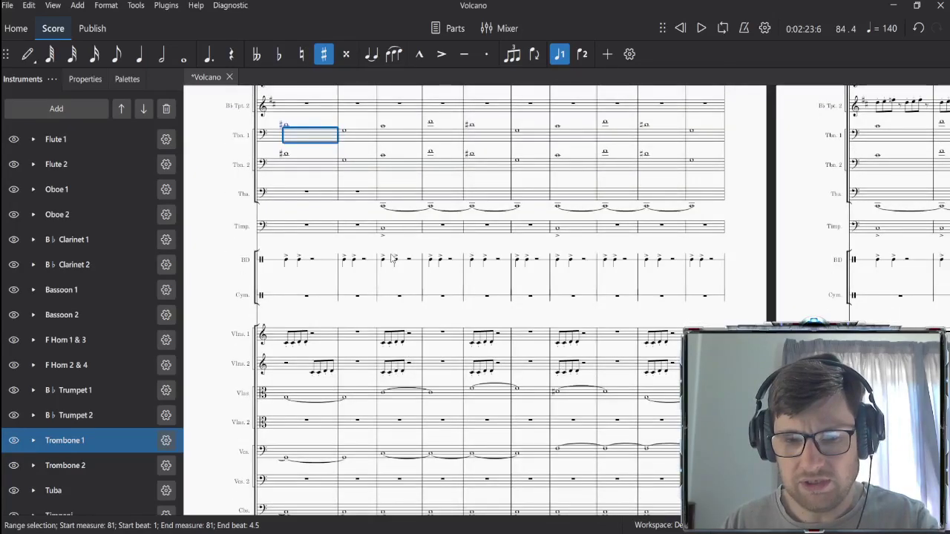
scroll(397, 255, up, 4)
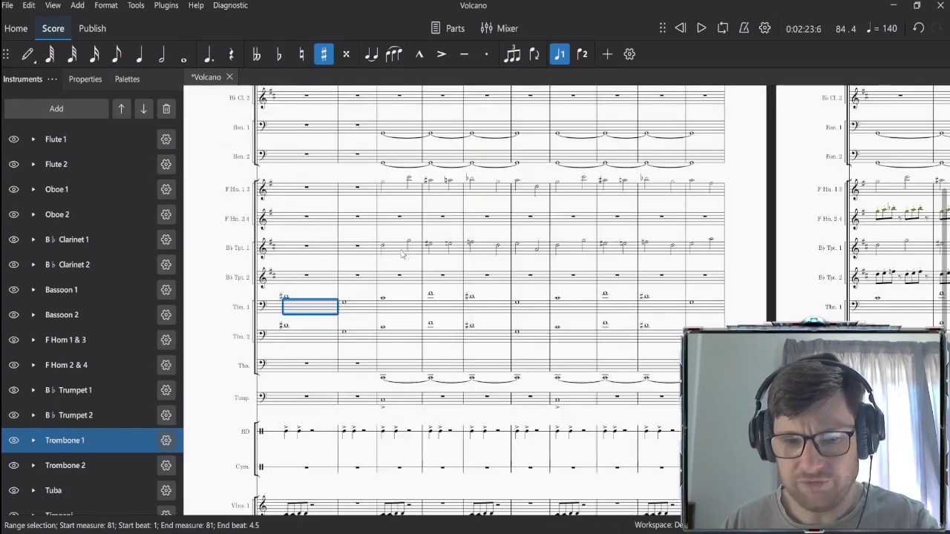
click(382, 185)
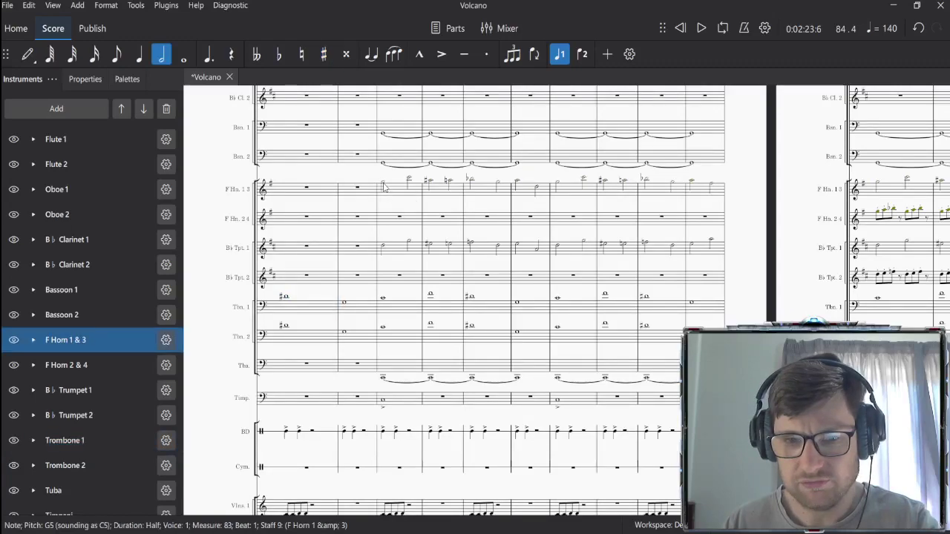
click(383, 247)
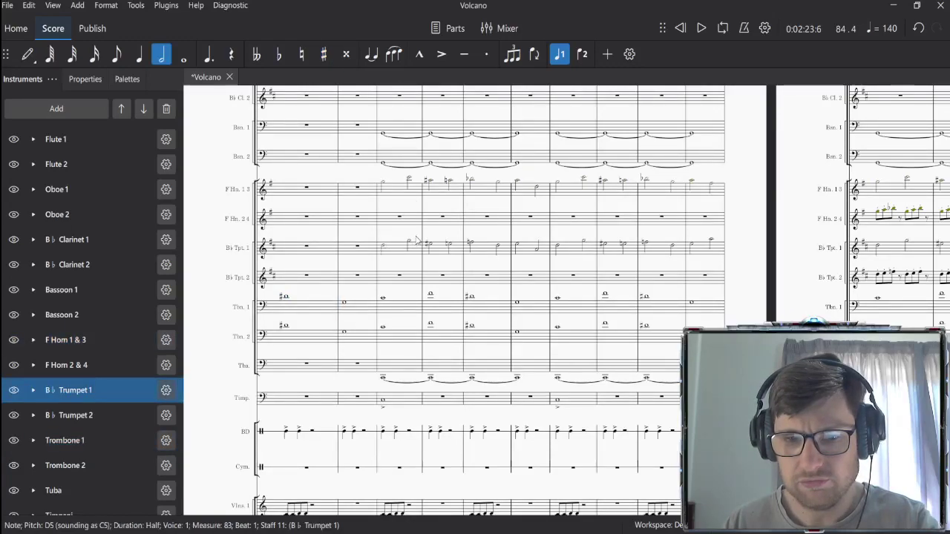
key(Escape)
Step: Cut the B♭ Trumpet 1 melody from measure 83 through the last measure of the score
click(407, 245)
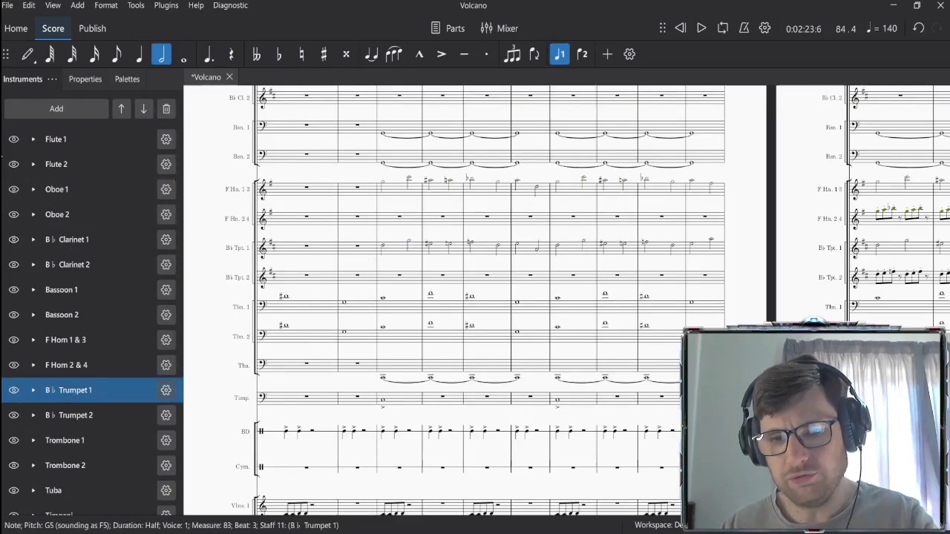
key(shift+Left)
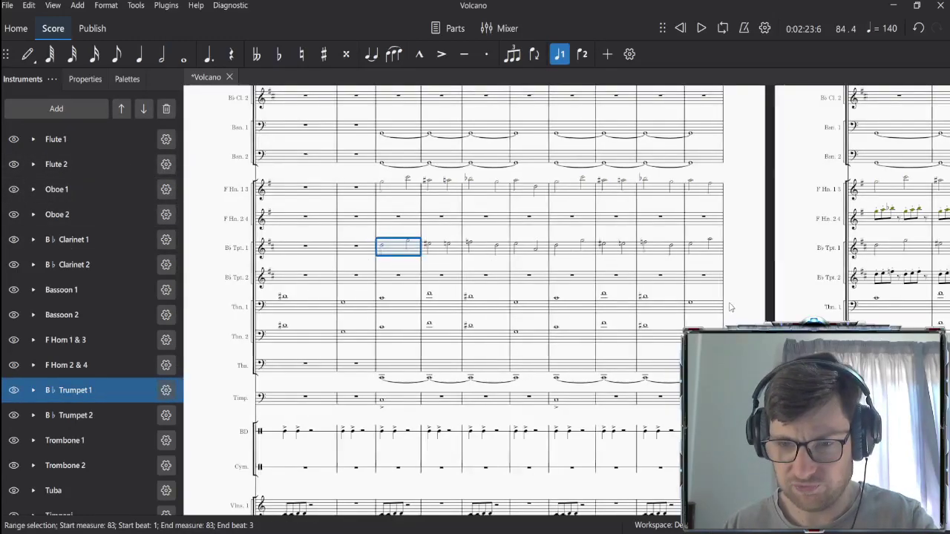
scroll(742, 277, right, 5)
scroll(868, 297, right, 10)
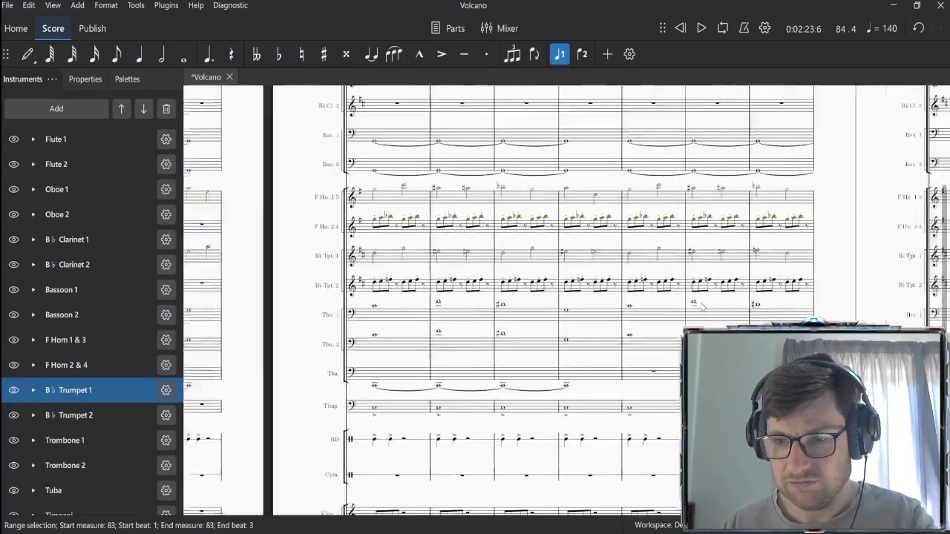
scroll(545, 257, left, 2)
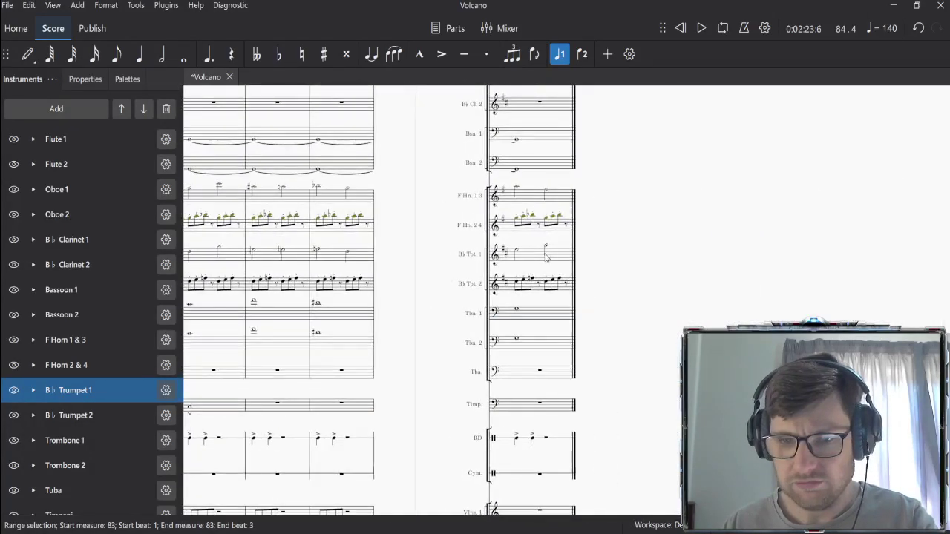
shift+click(531, 258)
key(Delete)
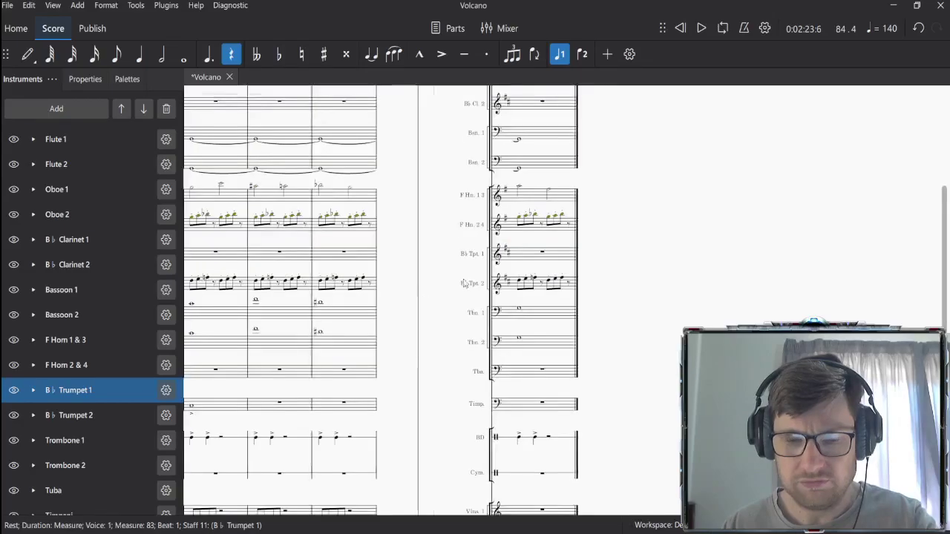
Step: Paste the cut trumpet melody into the Violas 2 staff starting at measure 83
drag(329, 205, 785, 153)
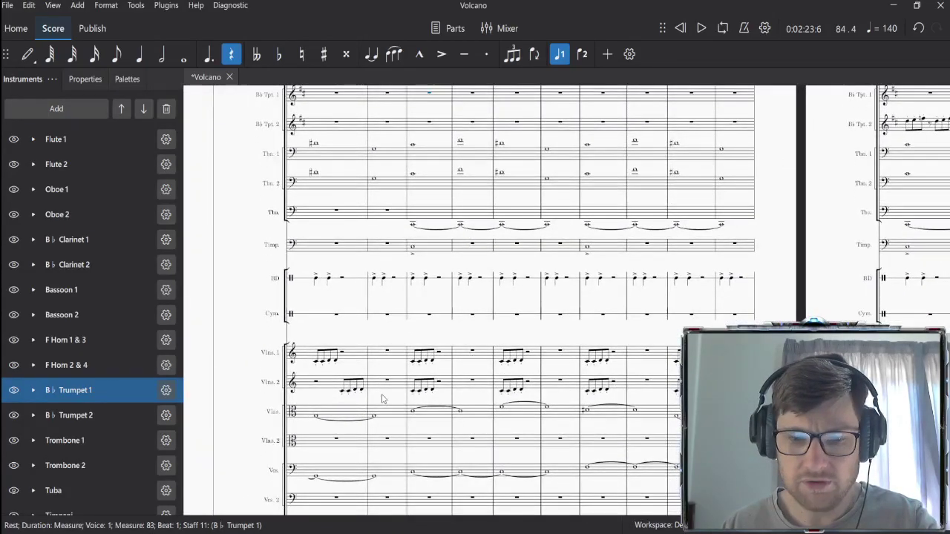
click(422, 443)
key(ctrl+v)
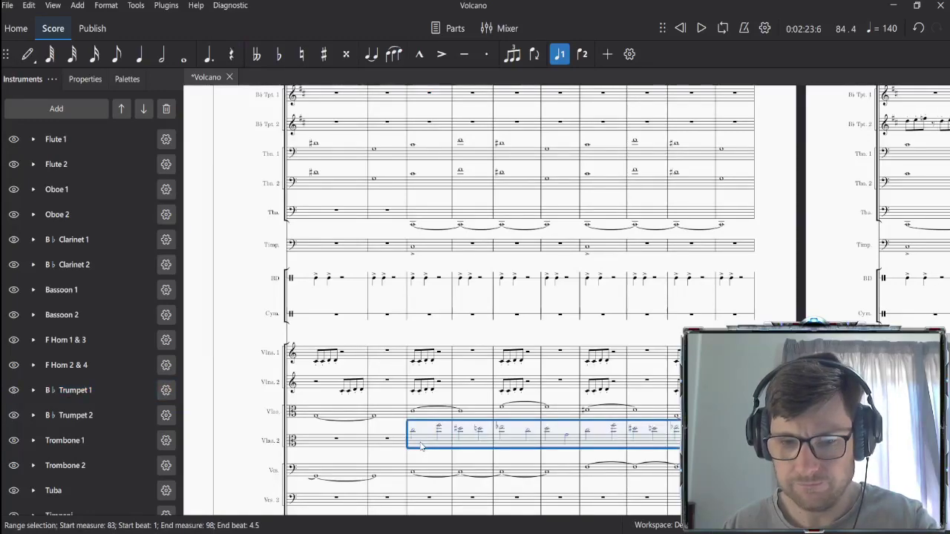
click(412, 434)
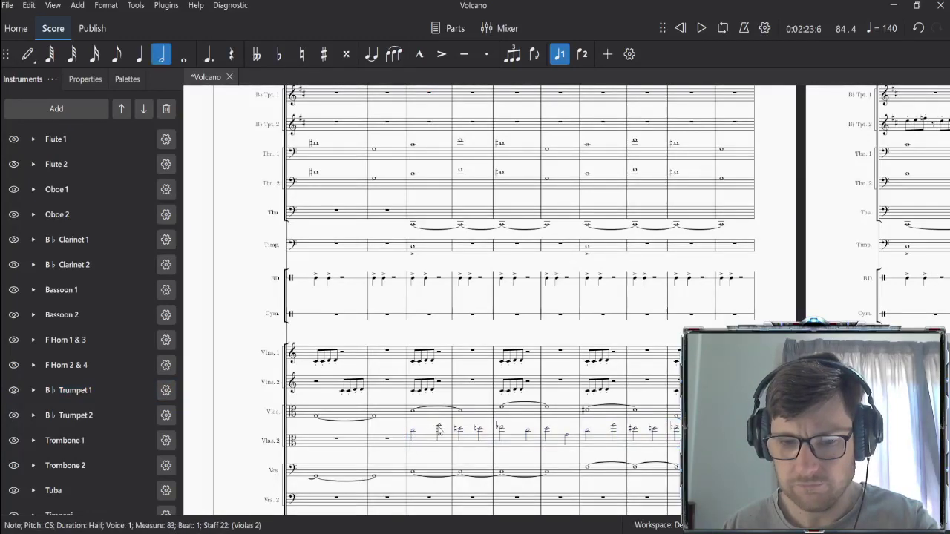
Step: Play back the passage with the new Violas 2 melody from measure 82
click(397, 448)
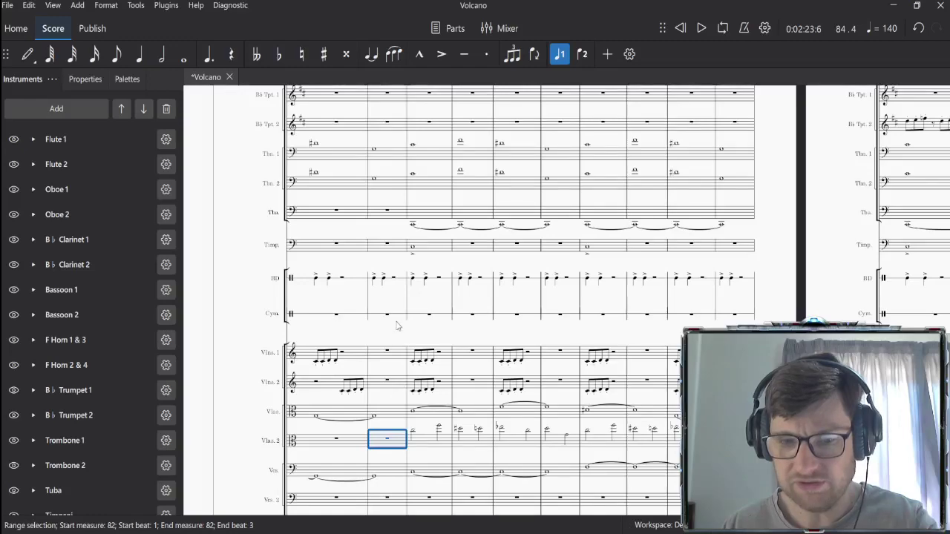
key(space)
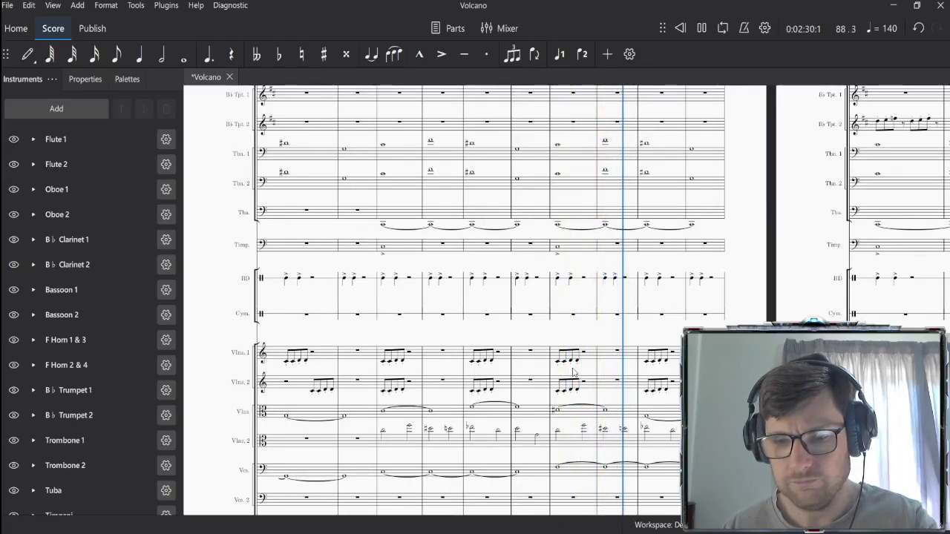
key(space)
Step: Check the pitches of the first two F Horn 1 & 3 melody notes in measure 83
scroll(455, 273, up, 5)
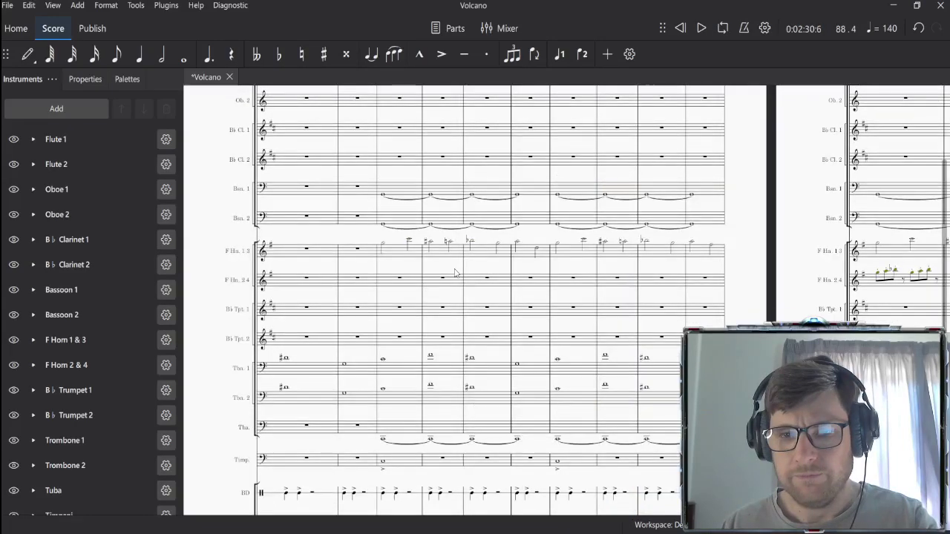
click(383, 247)
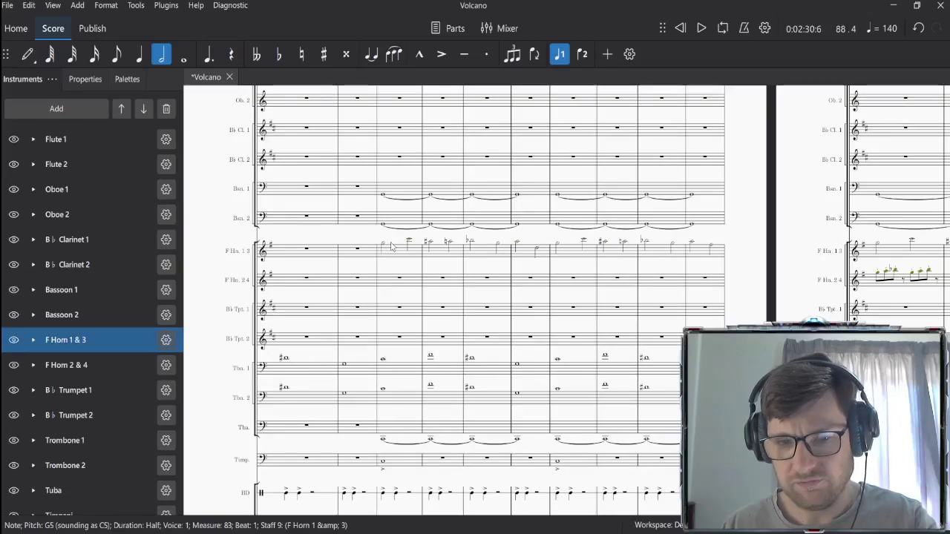
click(409, 243)
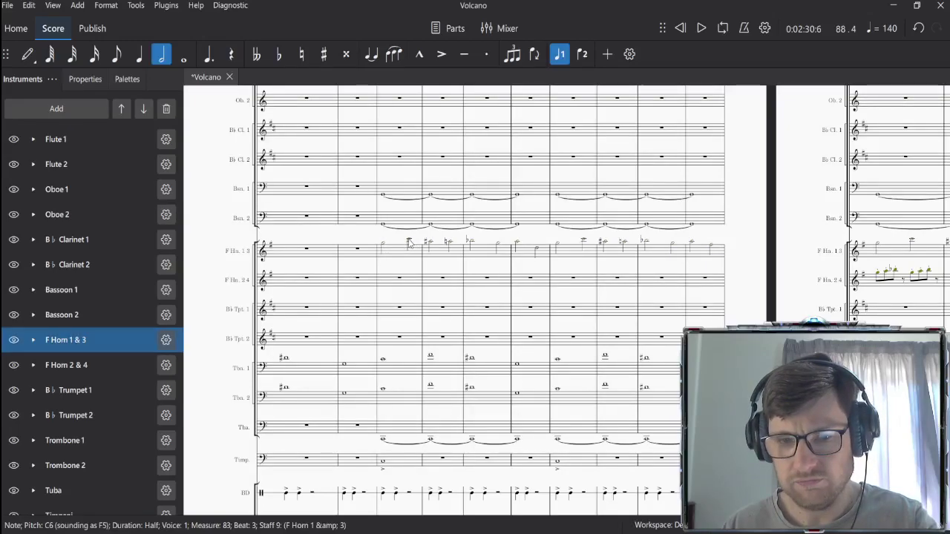
scroll(409, 243, down, 6)
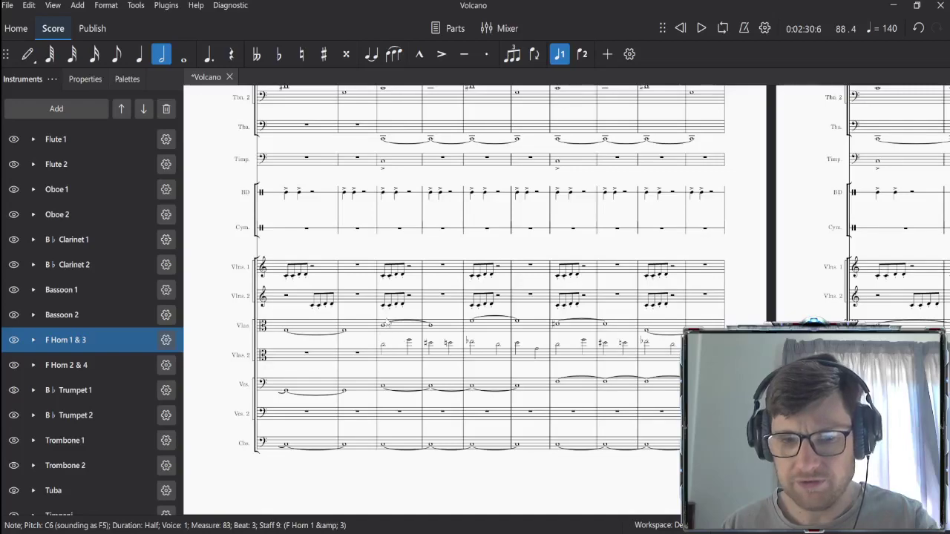
Step: Play back the passage from measure 83, starting at the Violas 2 melody
click(389, 361)
key(space)
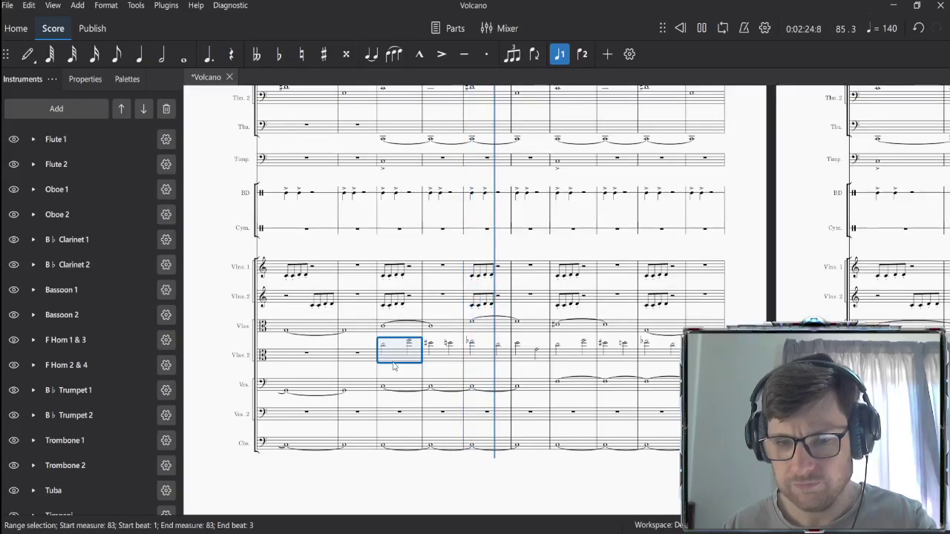
key(space)
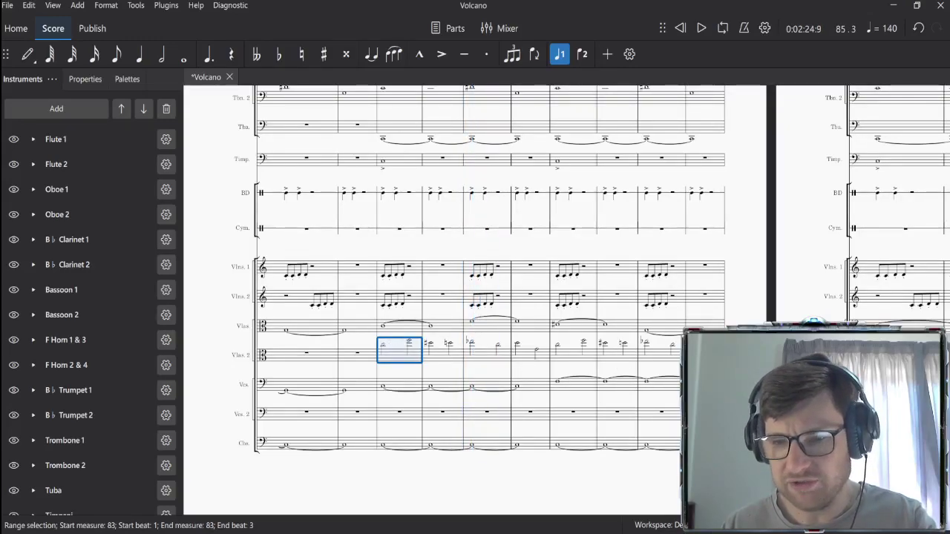
Step: Lower the Violas 2 melody from measure 83 through the last measure so that its first note is C4
scroll(455, 300, right, 10)
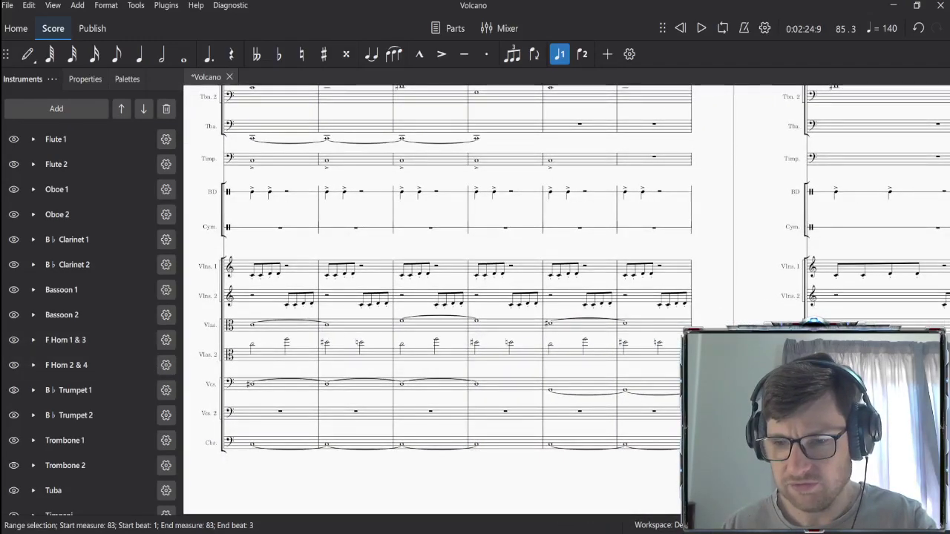
scroll(455, 299, right, 2)
scroll(307, 354, up, 5)
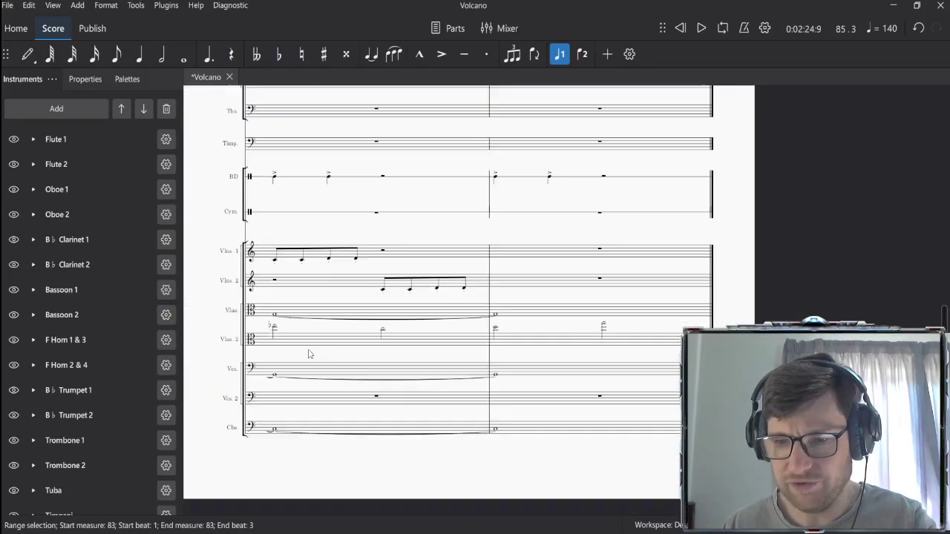
shift+click(638, 345)
scroll(288, 369, down, 3)
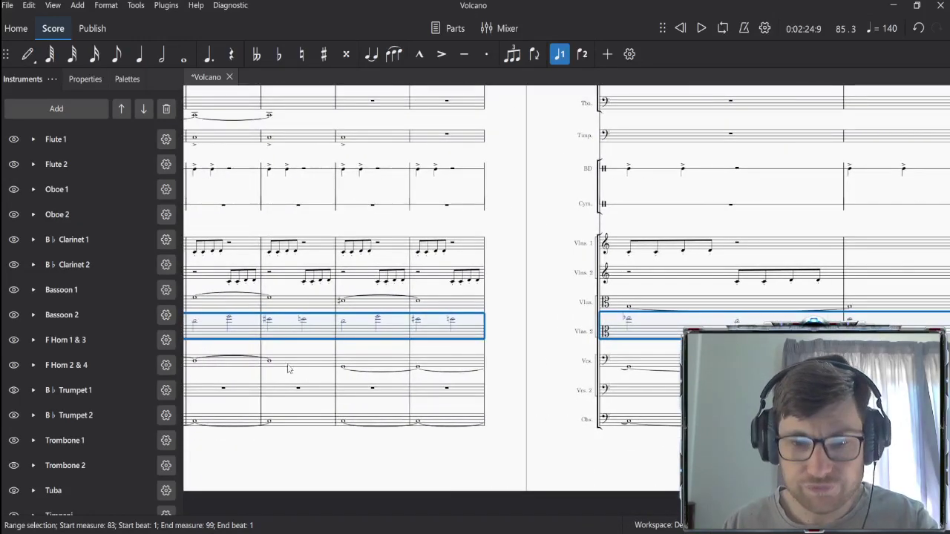
scroll(247, 355, down, 2)
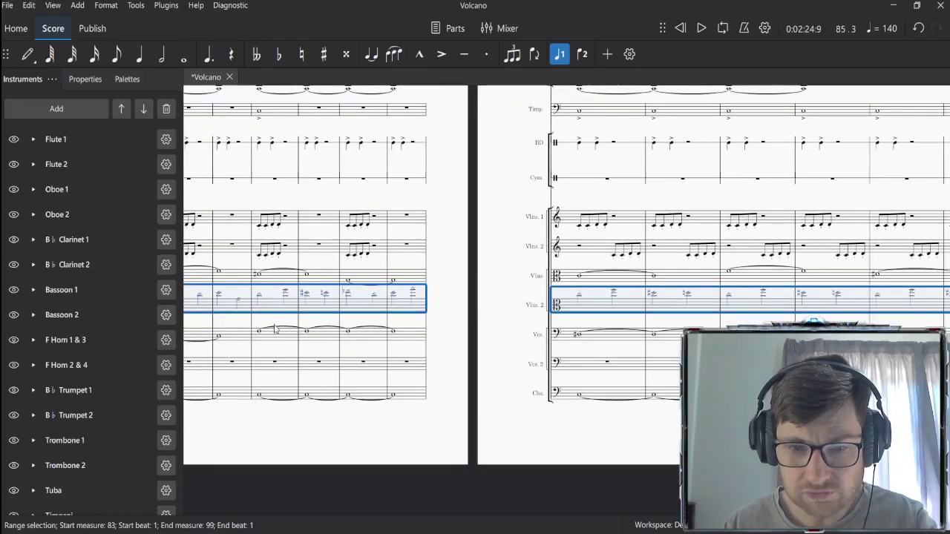
scroll(268, 321, left, 5)
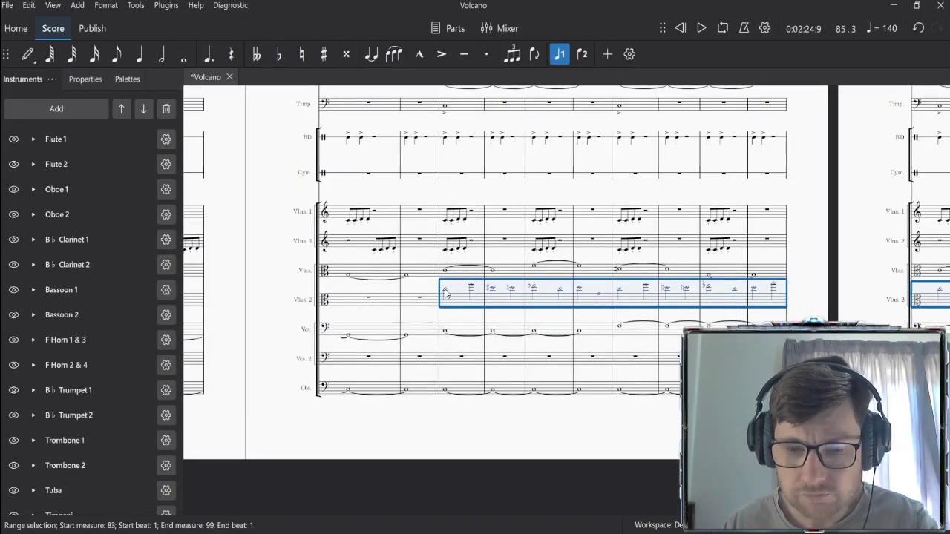
key(Down)
key(Down)
key(Down)
key(Down)
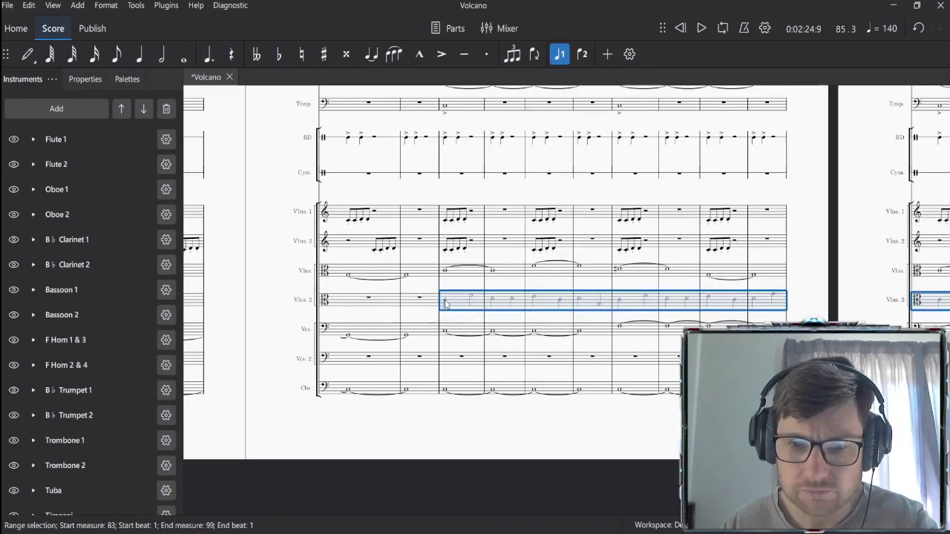
click(444, 303)
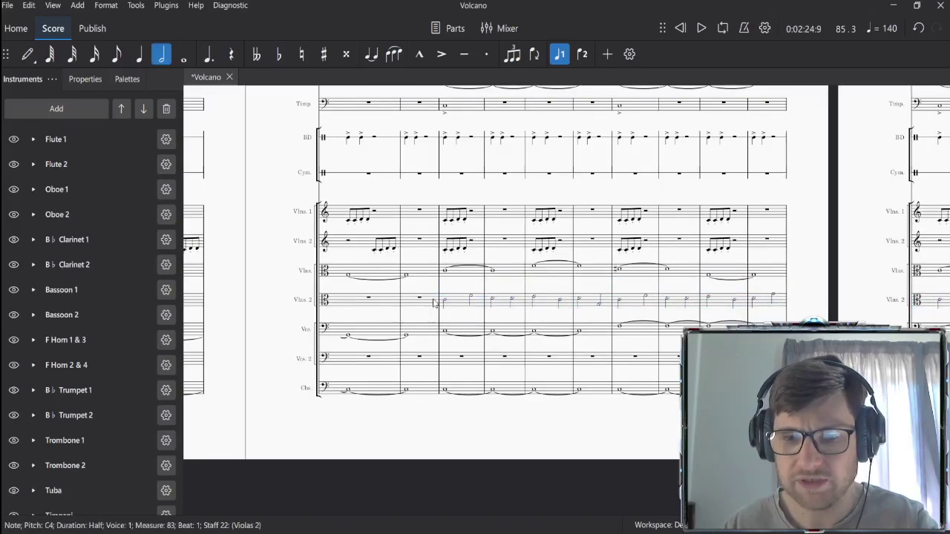
Step: Play back the closing passage from measure 83 with the lowered Violas 2 melody
click(456, 304)
key(Escape)
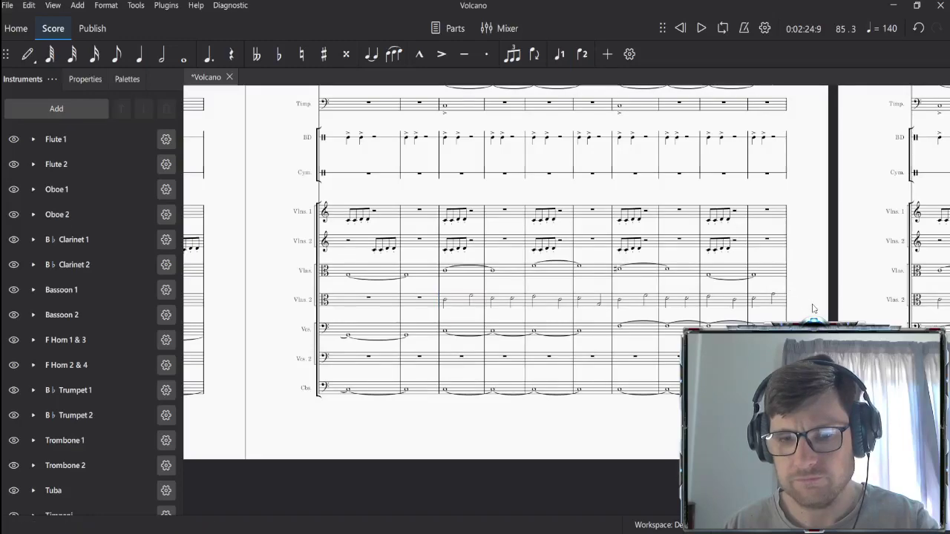
key(space)
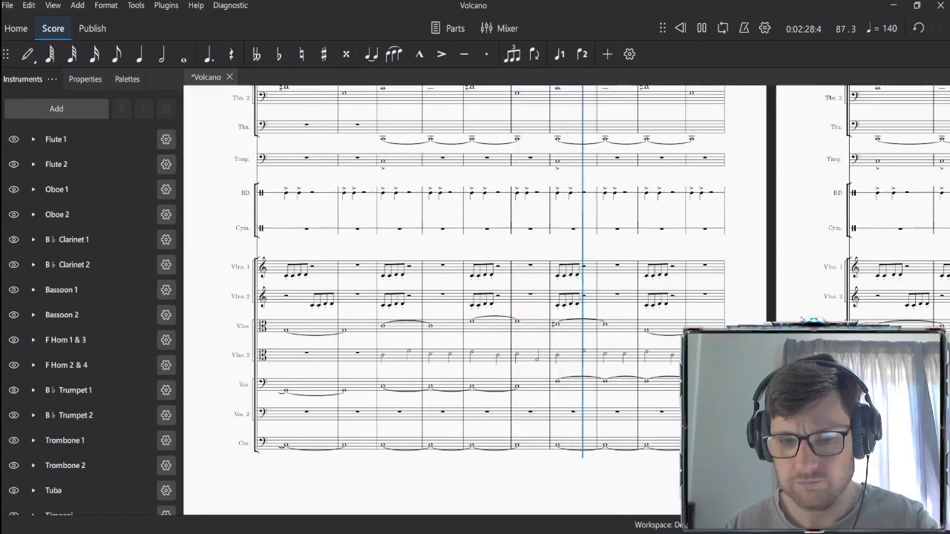
scroll(456, 139, up, 8)
key(space)
Step: Delete the F Horn 1 & 3 melody from measure 83 through the last measure of the score
scroll(455, 139, down, 5)
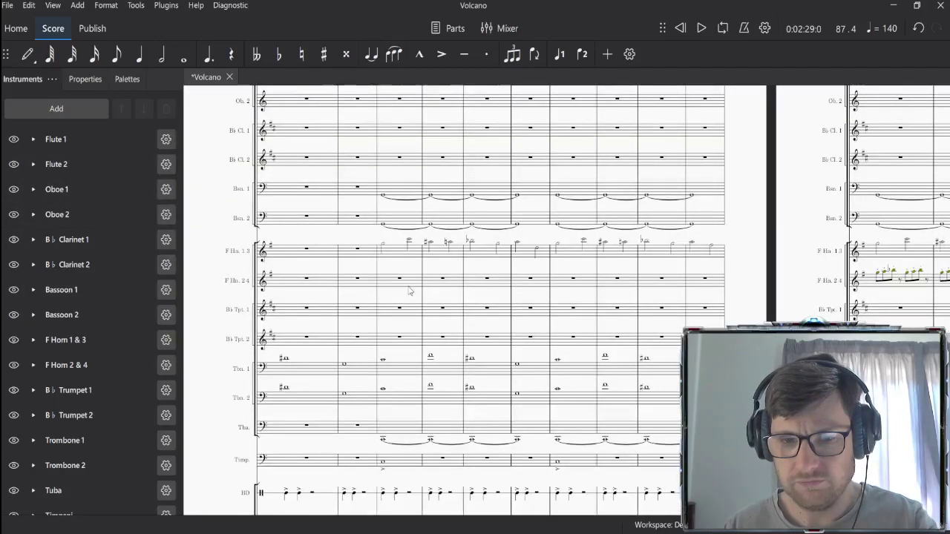
scroll(410, 304, down, 8)
scroll(411, 289, up, 8)
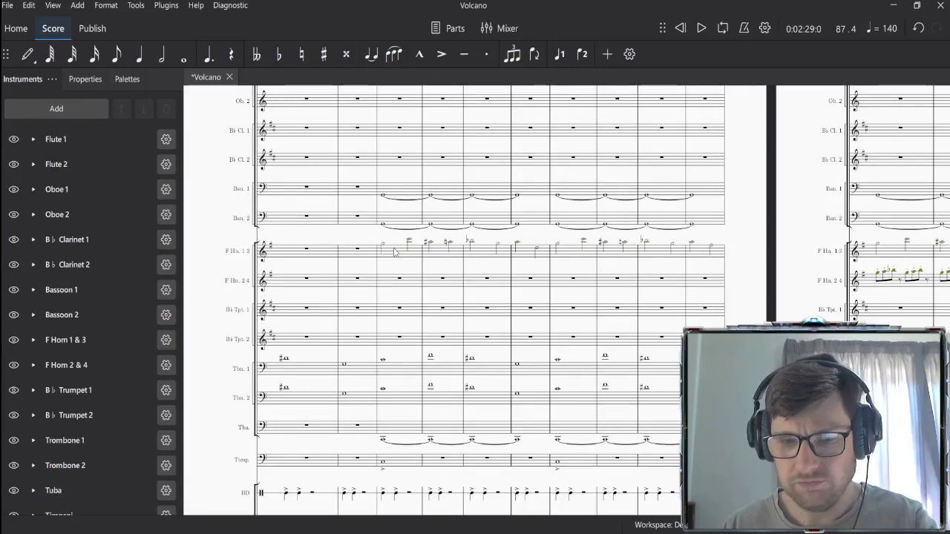
click(394, 252)
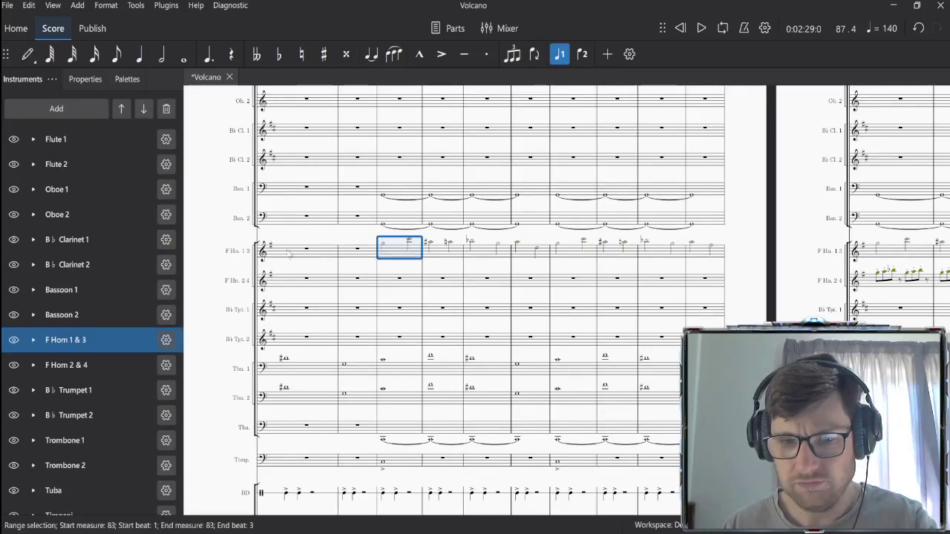
click(384, 247)
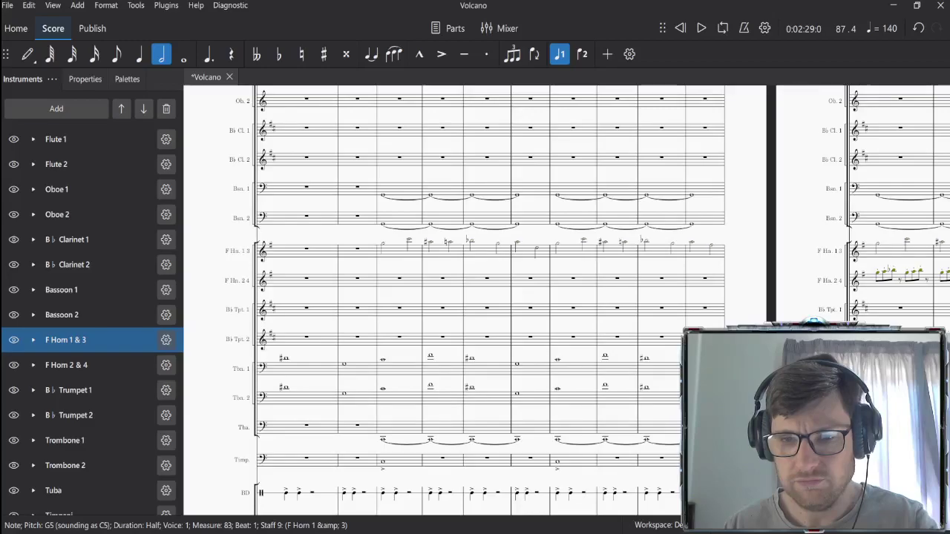
scroll(892, 263, right, 10)
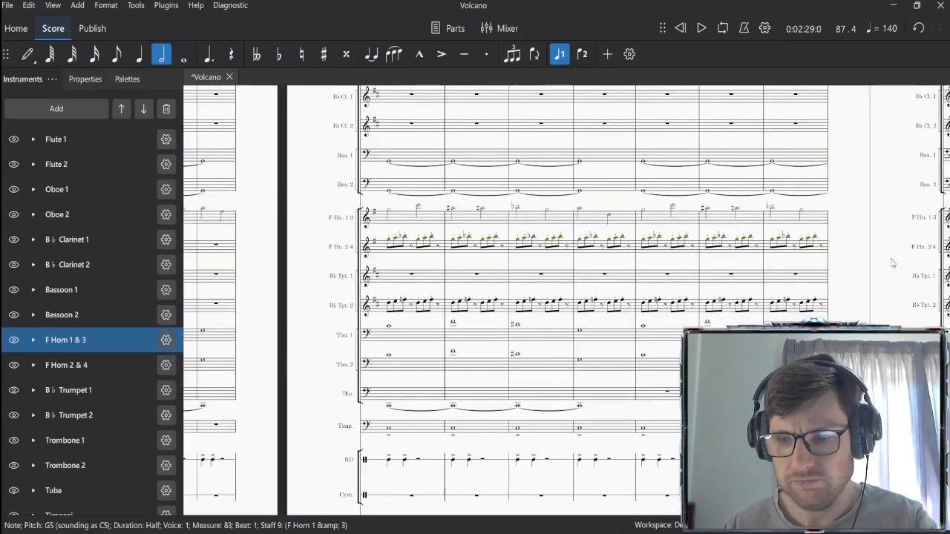
drag(893, 263, 427, 267)
shift+click(545, 226)
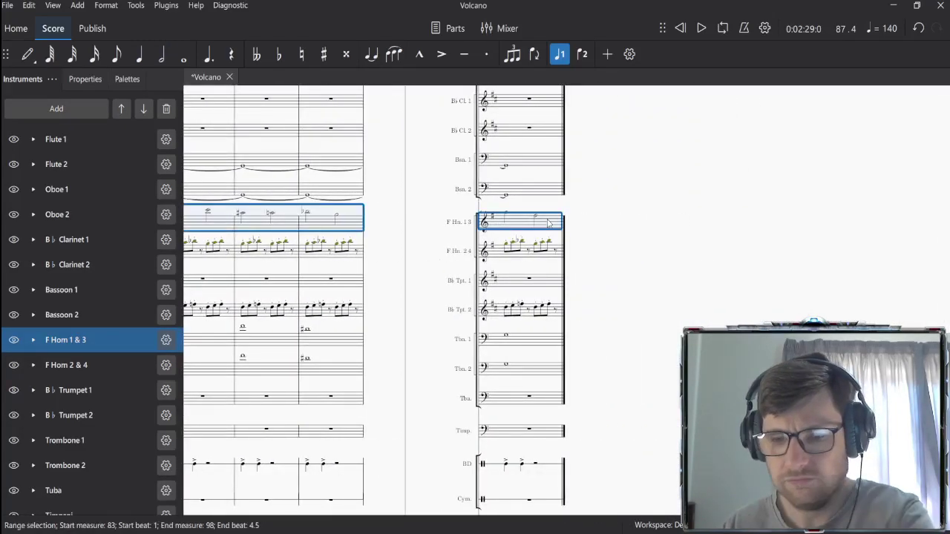
key(Delete)
Step: Enter a whole note in measure 83 of the Violoncellos 2 staff and set its pitch to G3
scroll(326, 275, down, 5)
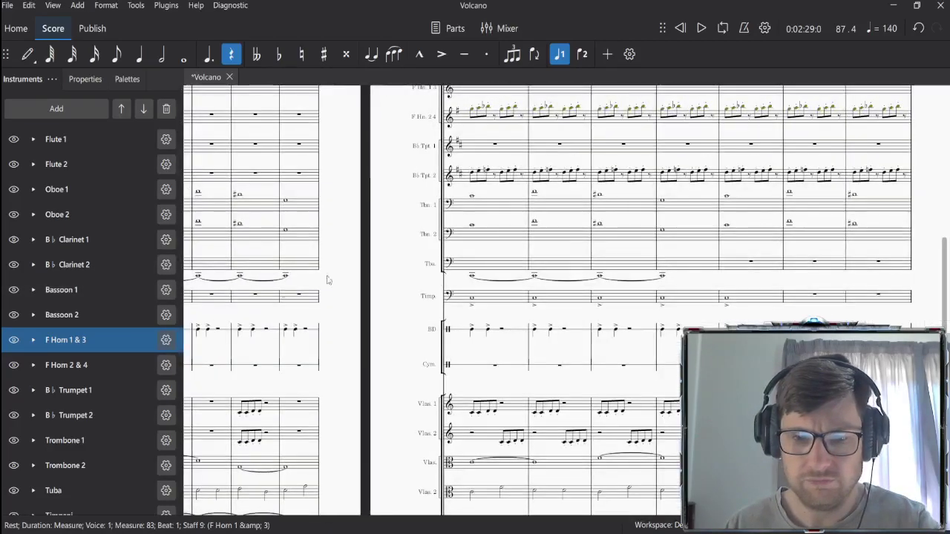
drag(326, 276, 356, 280)
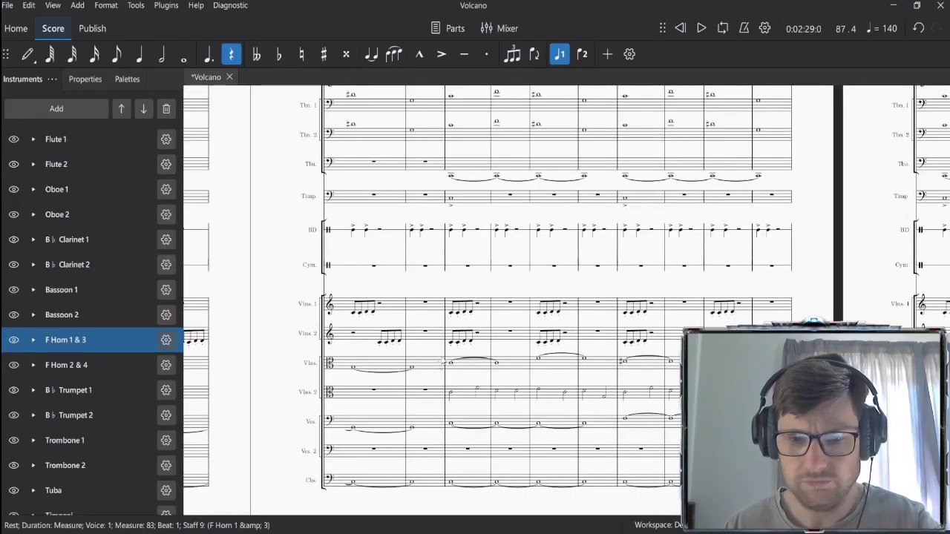
drag(421, 438, 399, 337)
click(387, 311)
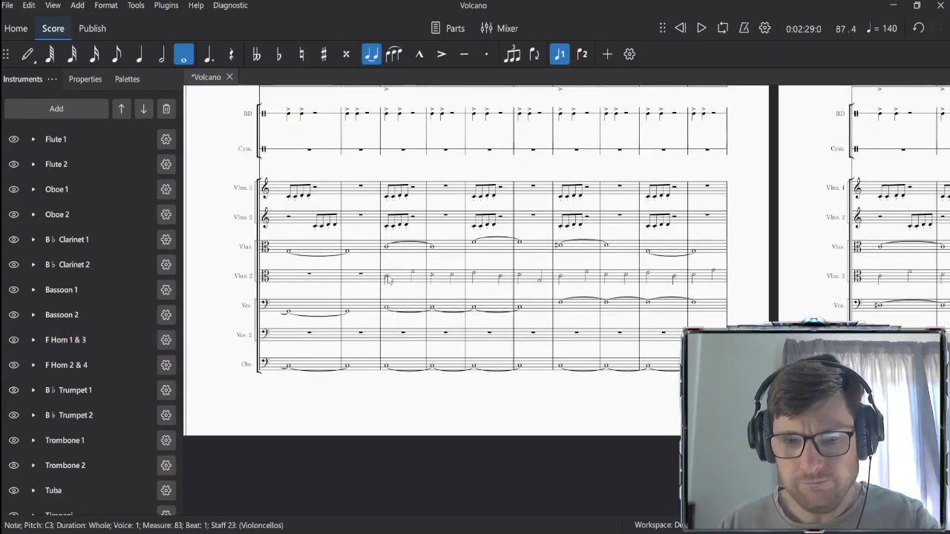
click(391, 338)
click(28, 54)
key(5)
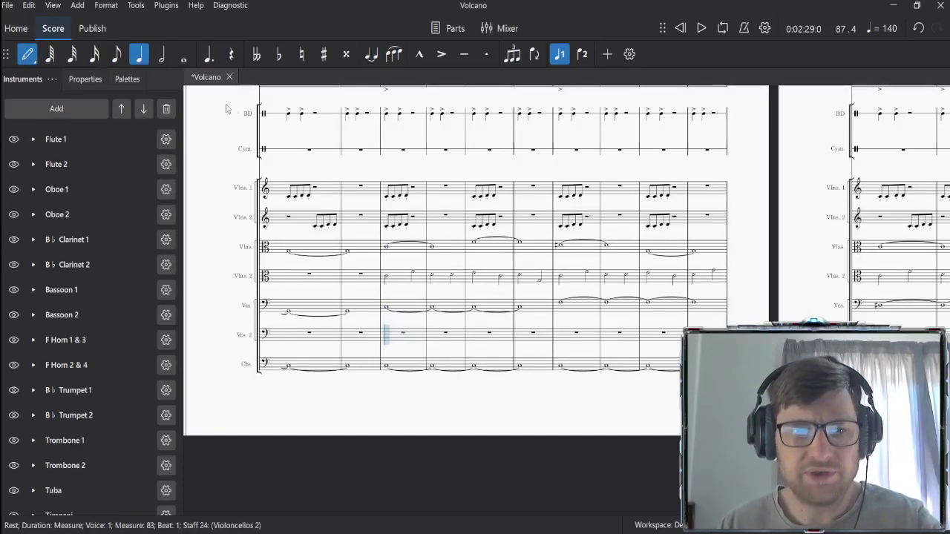
key(6)
key(7)
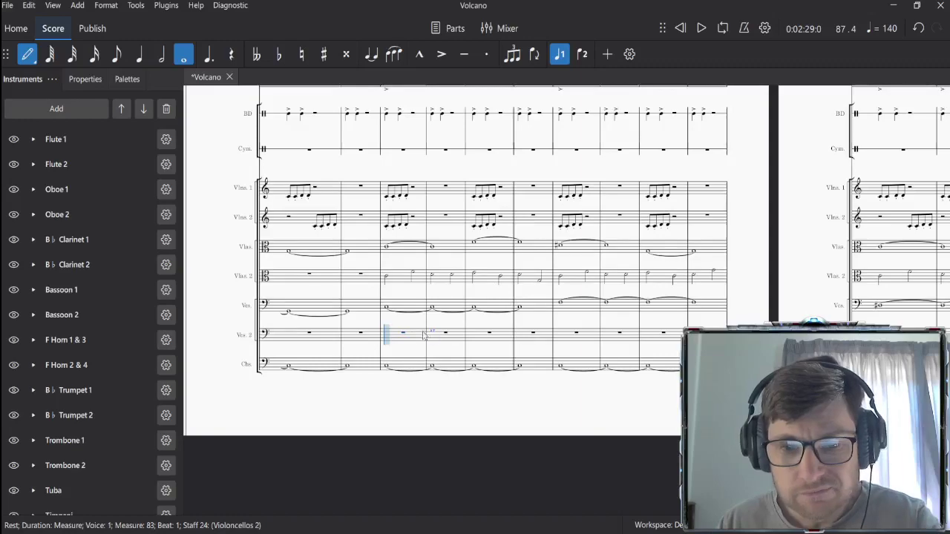
click(385, 332)
key(Escape)
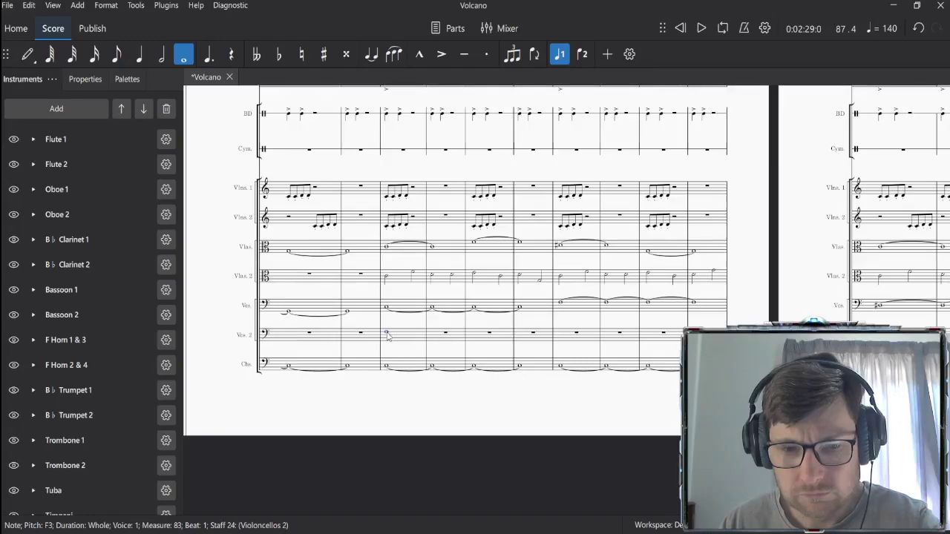
key(Up)
key(Up)
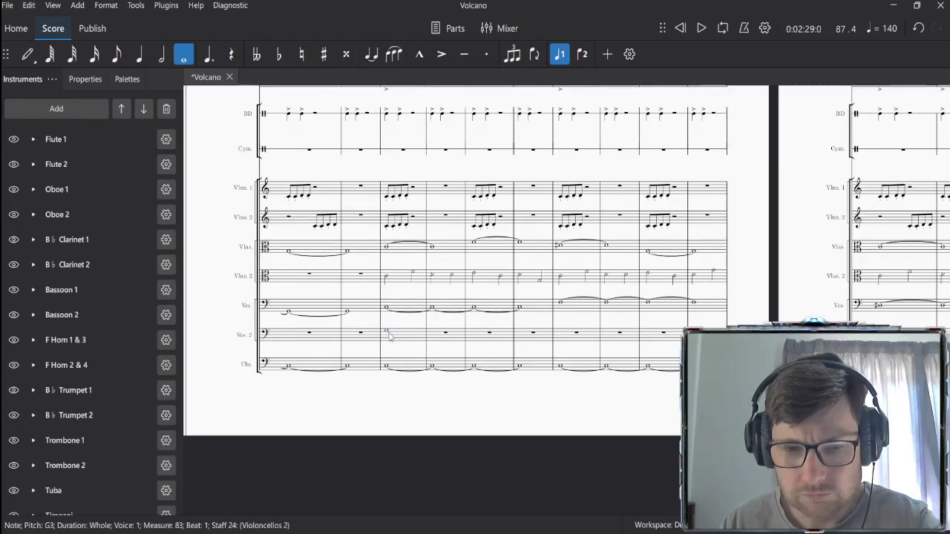
Step: Copy the Violoncellos 2 whole note from measure 83 into measures 84 to 86 and tie the four notes together
click(397, 340)
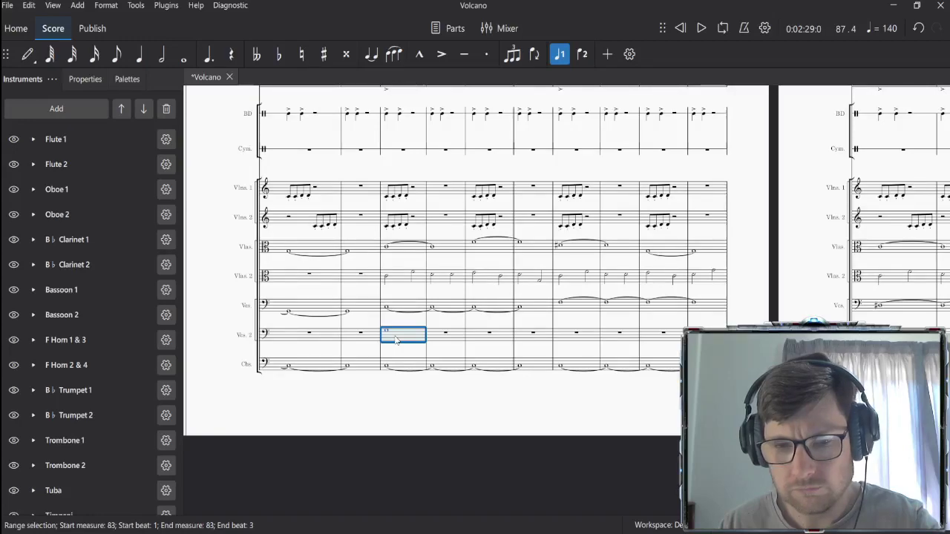
click(446, 338)
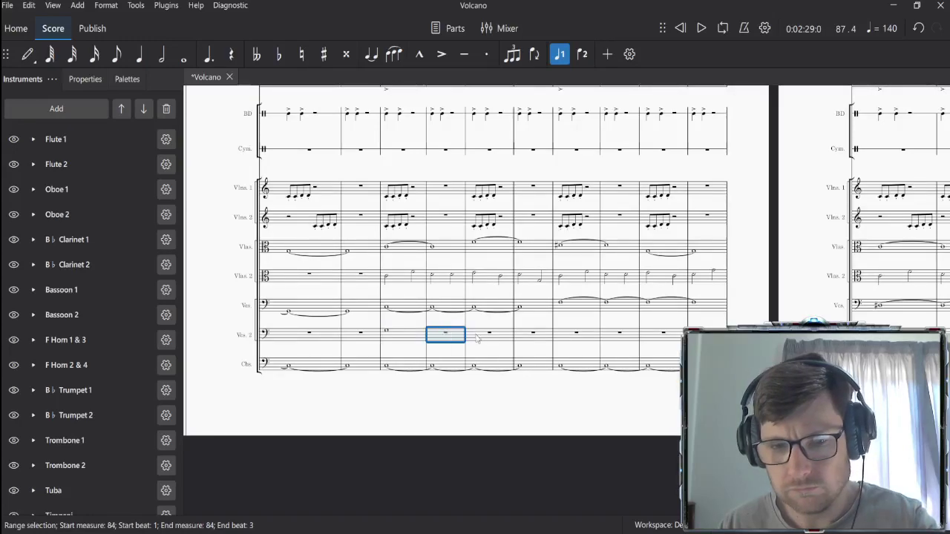
click(497, 337)
click(527, 340)
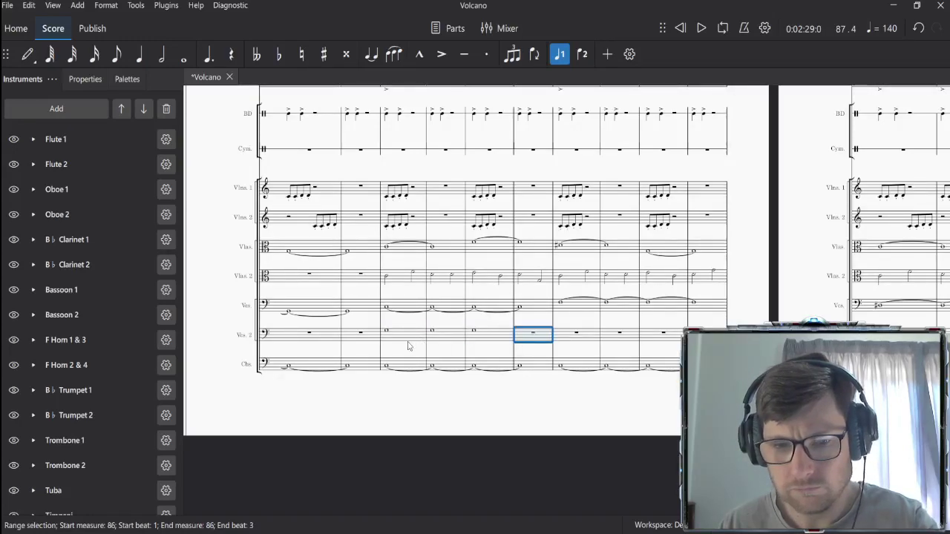
key(Escape)
click(404, 337)
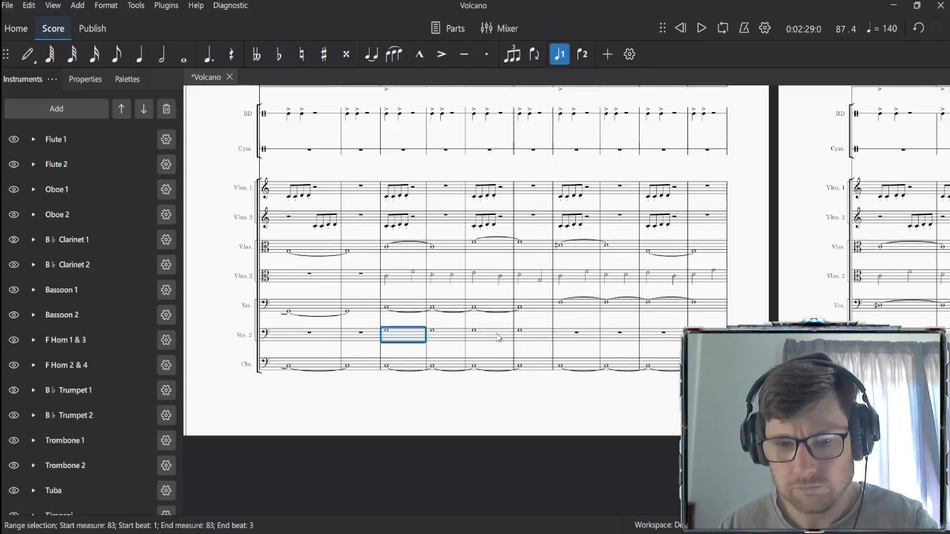
shift+click(486, 338)
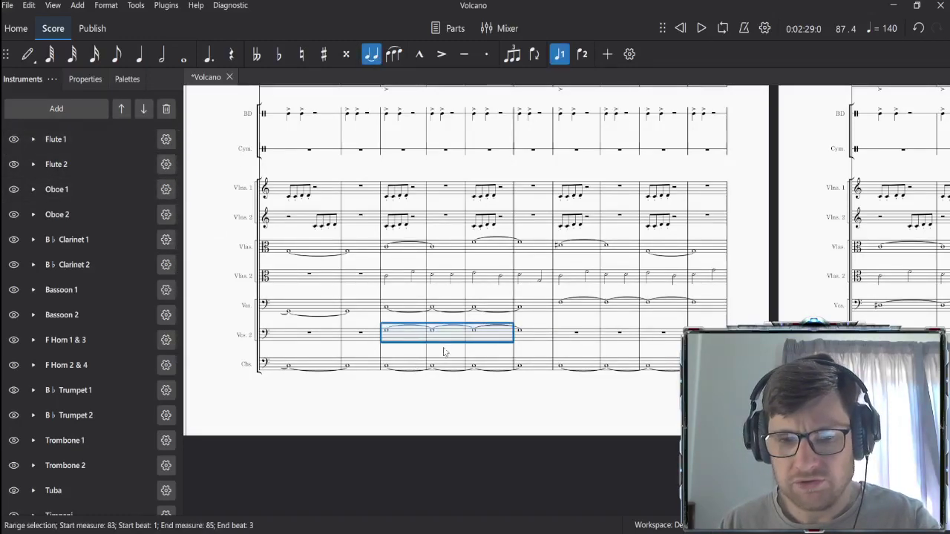
Step: Play back the passage from measure 82 with the new tied Violoncellos 2 notes
click(365, 335)
key(space)
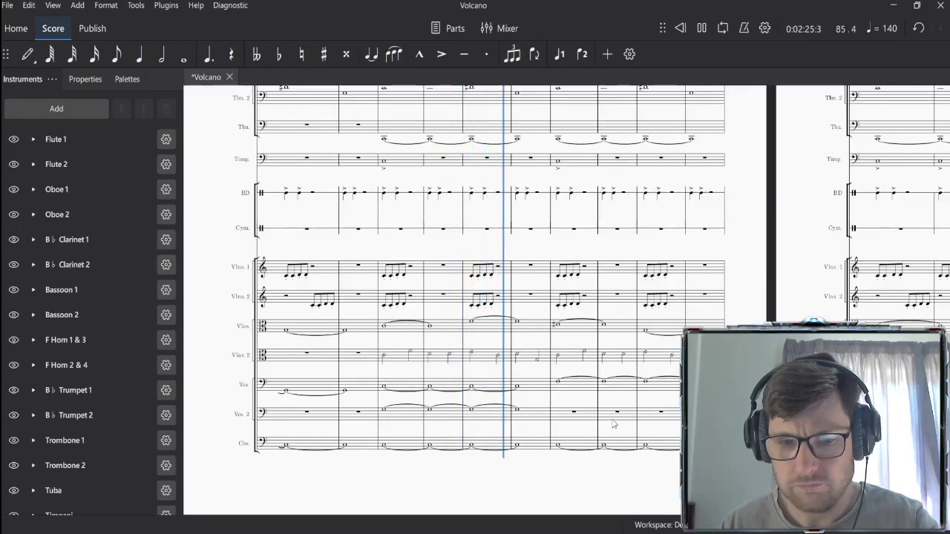
key(space)
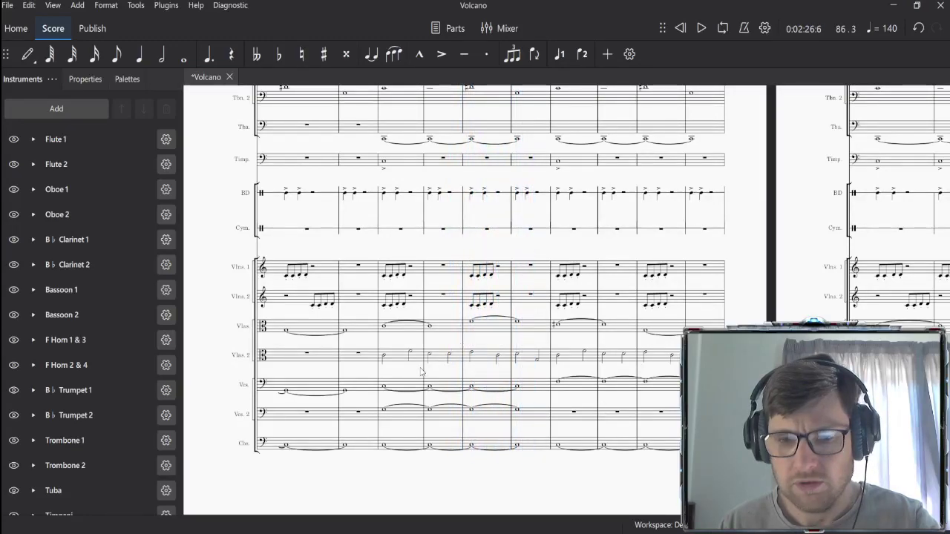
Step: Try clearing the Violoncellos staff from measure 83 through the last measure of the score
click(384, 388)
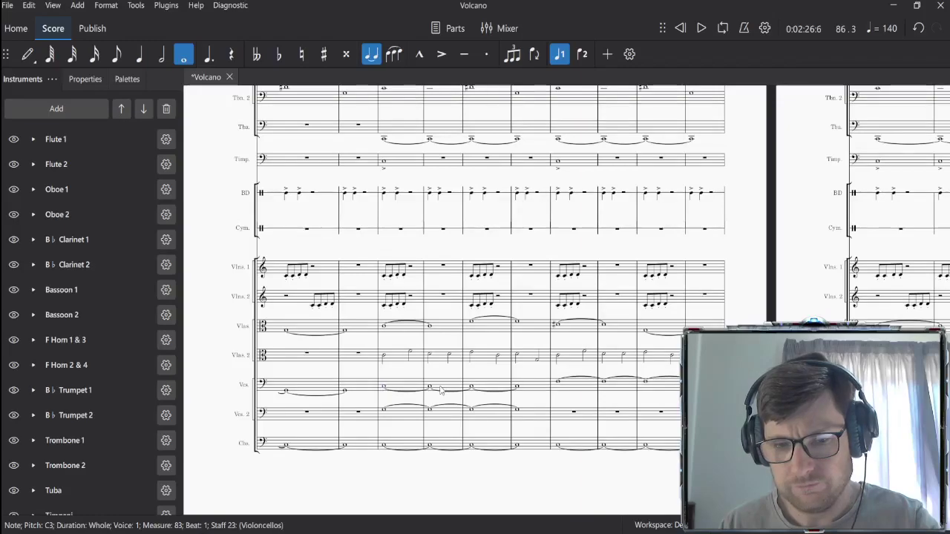
shift+click(416, 390)
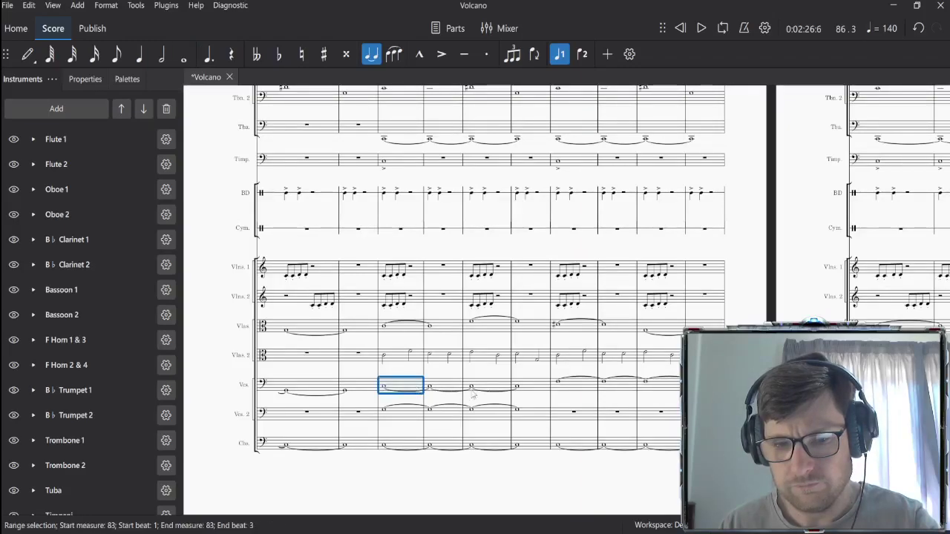
shift+click(524, 388)
scroll(475, 297, right, 10)
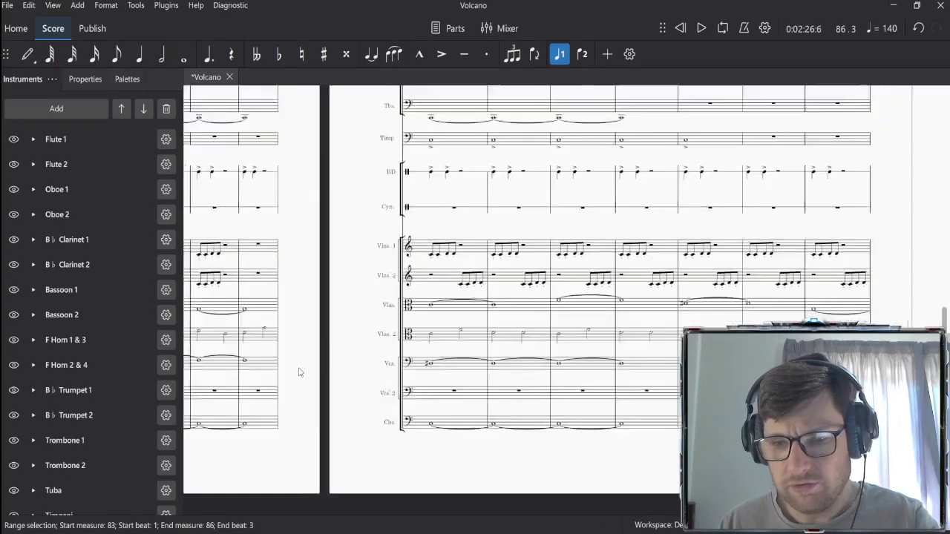
scroll(475, 296, right, 5)
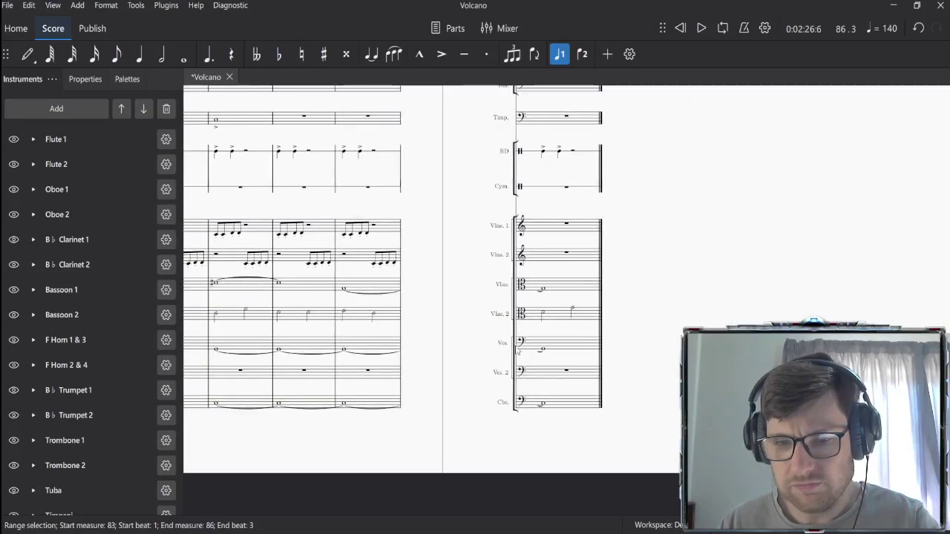
shift+click(573, 348)
key(Delete)
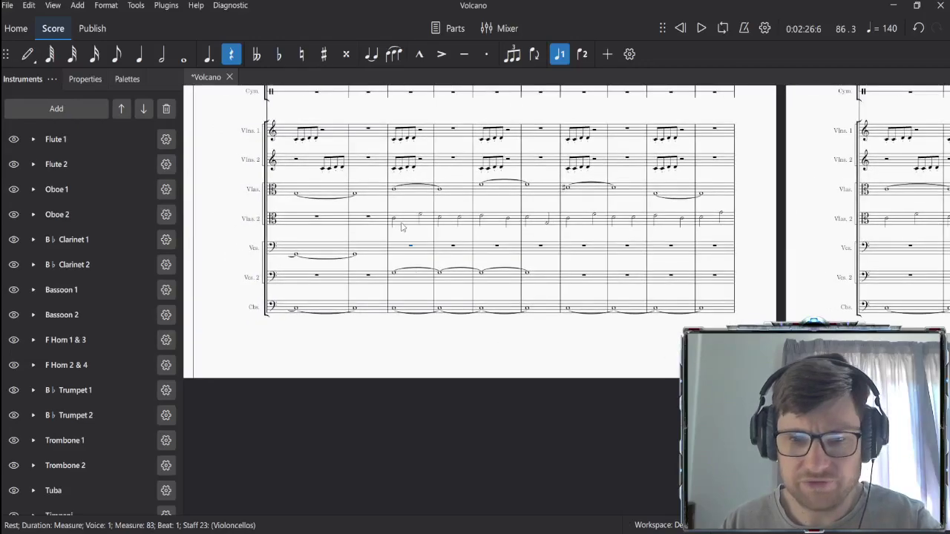
Step: Try copying the Violas 2 melody from measure 83 to the end into the Violoncellos staff, starting at measure 83
click(401, 228)
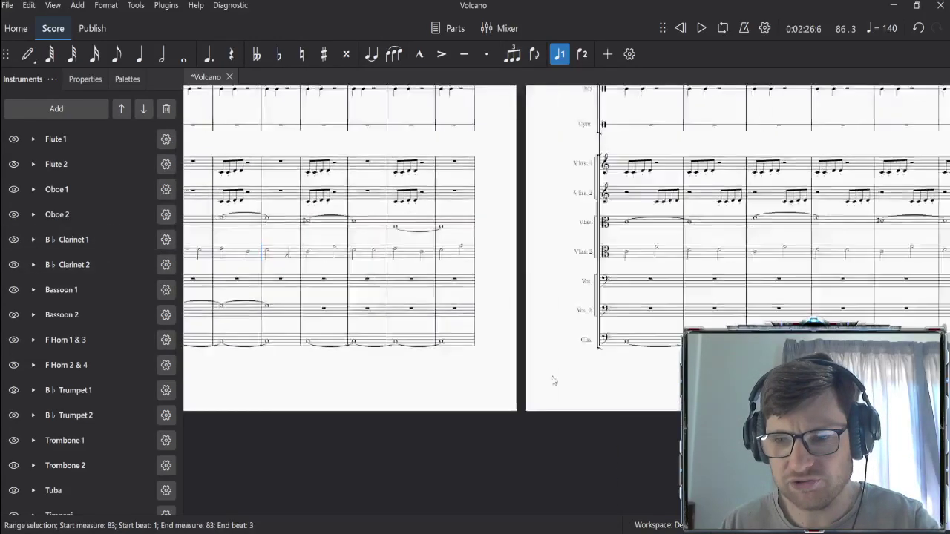
scroll(553, 380, right, 5)
scroll(547, 371, right, 5)
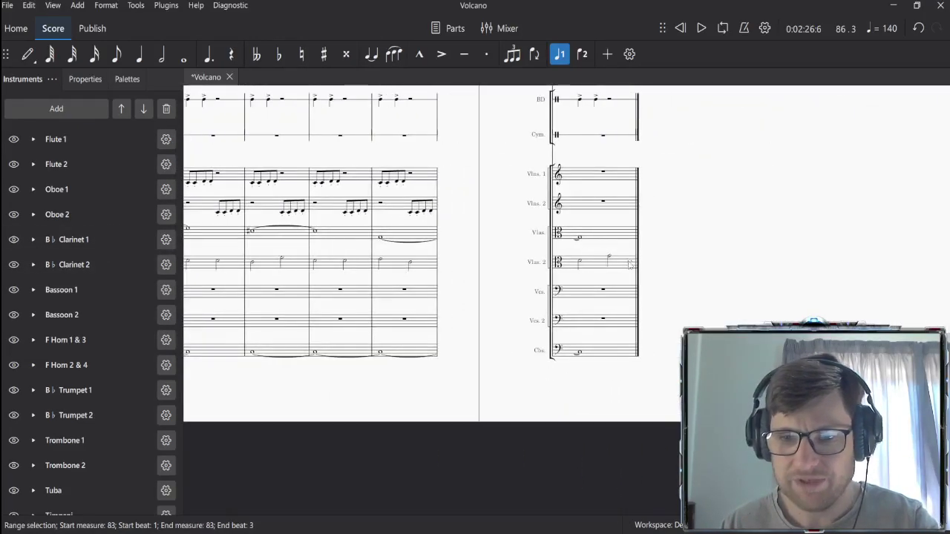
key(ctrl+shift+End)
scroll(357, 383, left, 5)
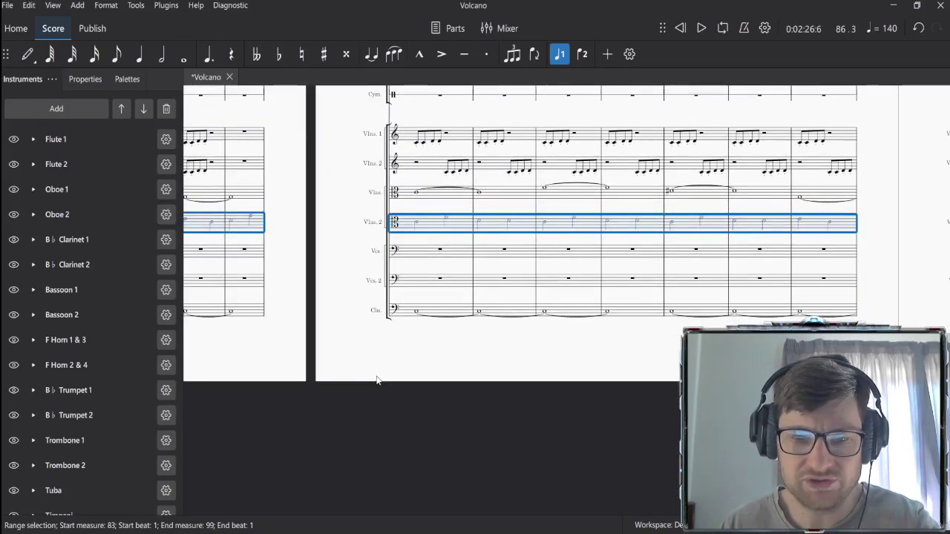
scroll(378, 382, left, 3)
key(ctrl+c)
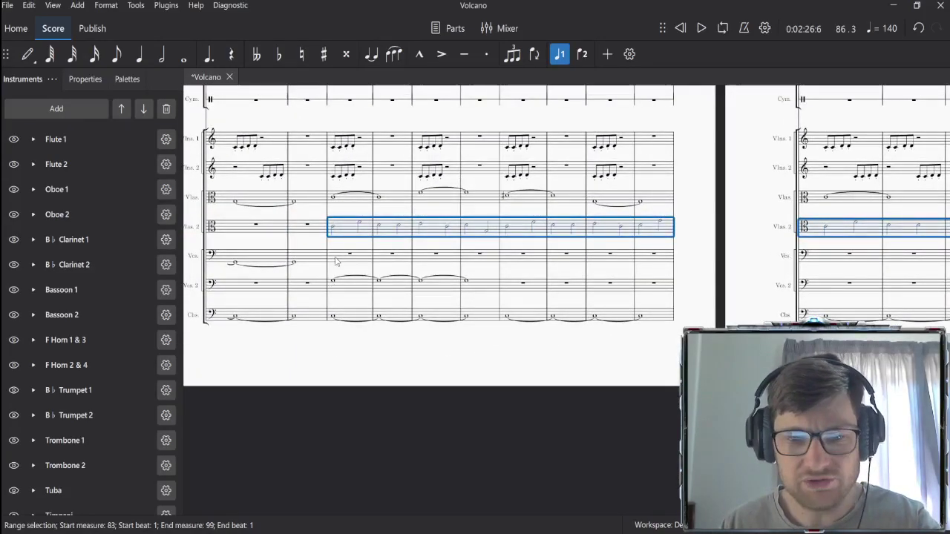
click(340, 257)
key(ctrl+v)
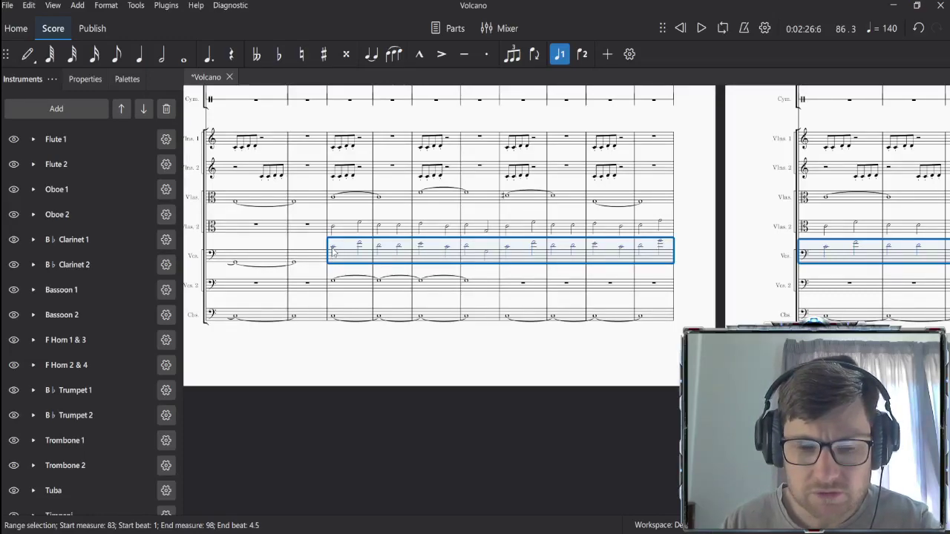
Step: Undo the melody paste and the deletion on the Violoncellos staff
key(ctrl+z)
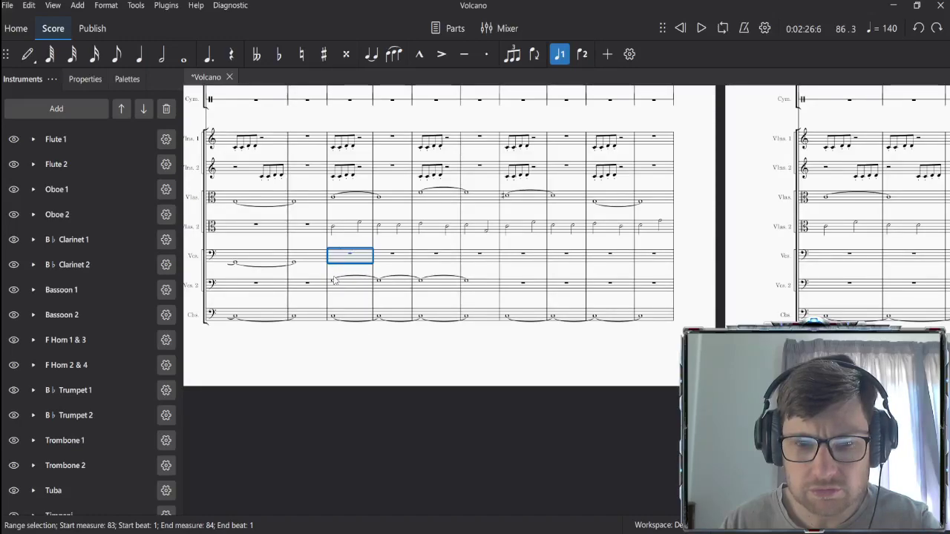
key(ctrl+v)
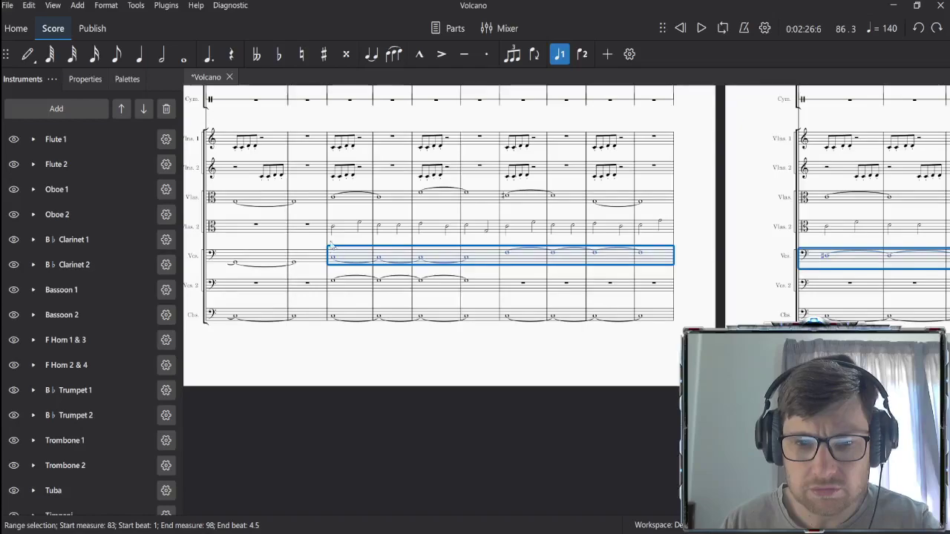
Step: Check the pitches of the measure 83 whole notes in the Violoncellos, Violoncellos 2 and Violas staves
click(333, 259)
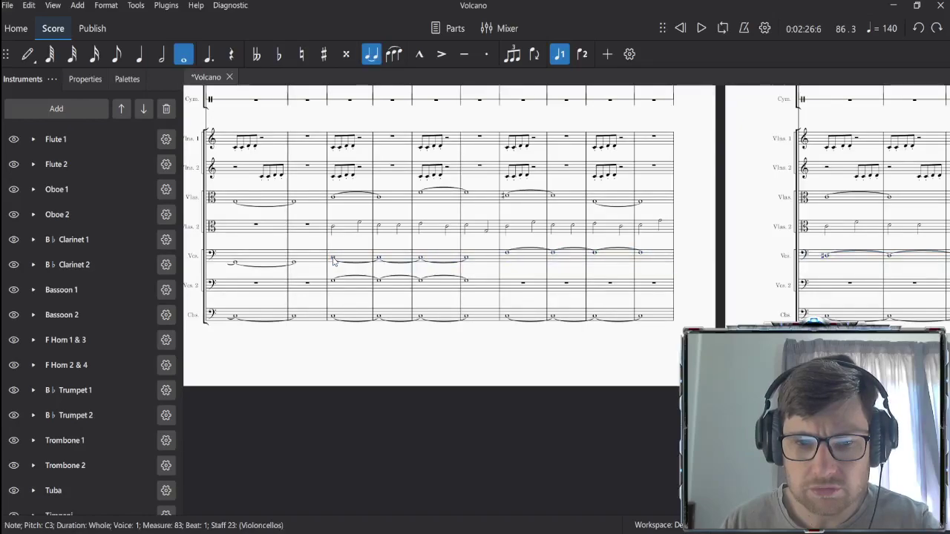
drag(338, 299, 377, 408)
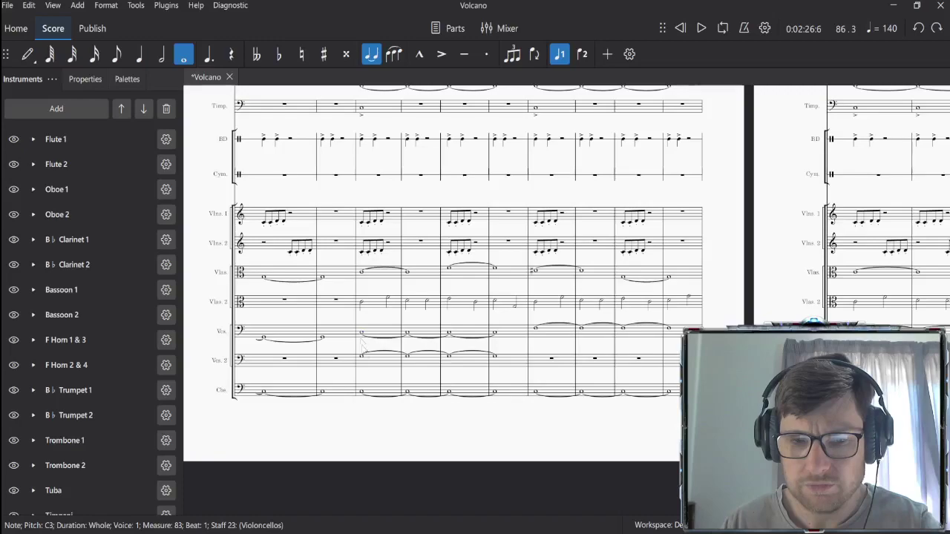
click(362, 359)
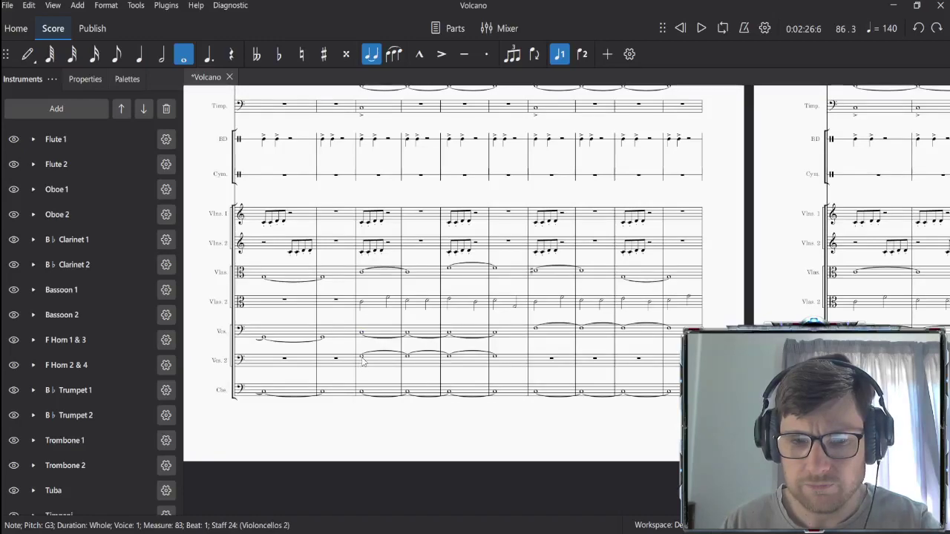
click(362, 337)
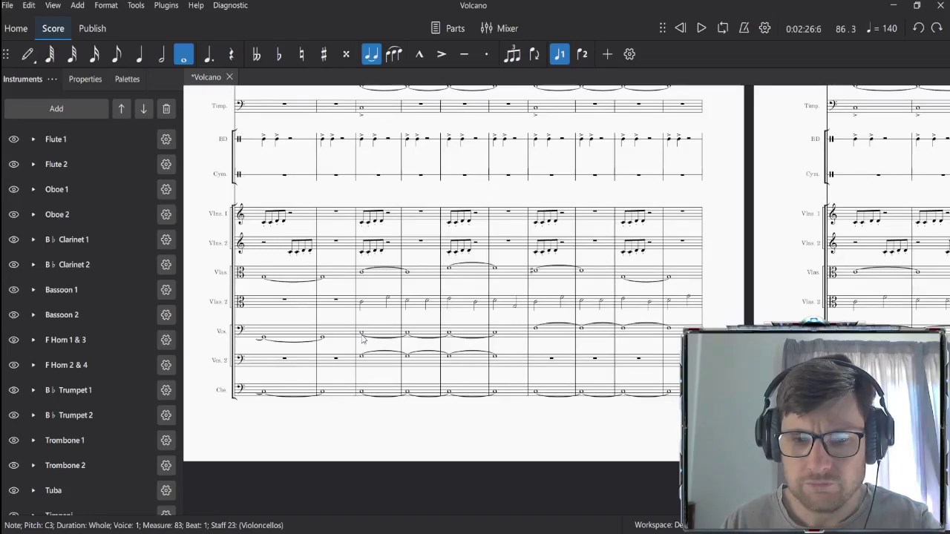
click(374, 276)
click(362, 274)
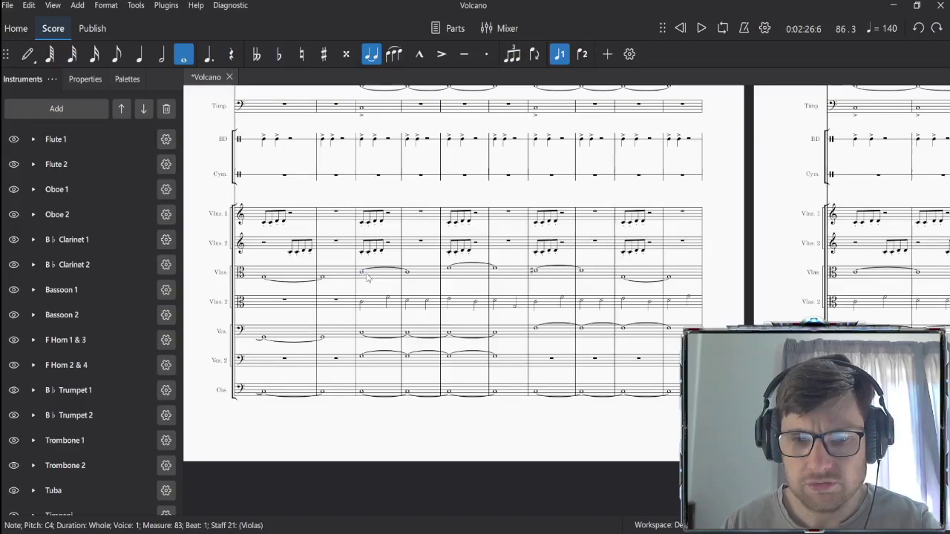
Step: Try clearing the Violas staff from measure 83 through the last measure of the score
click(371, 278)
scroll(727, 256, right, 5)
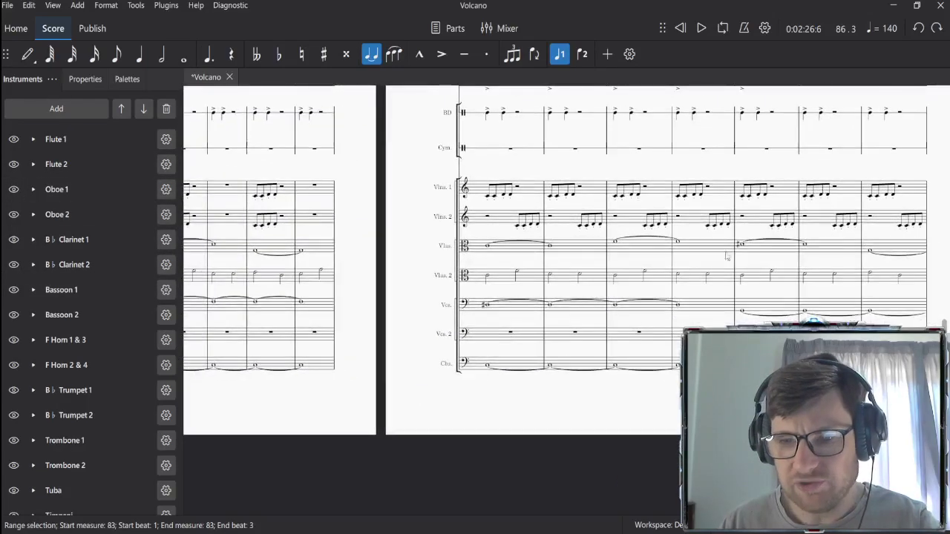
scroll(921, 265, right, 5)
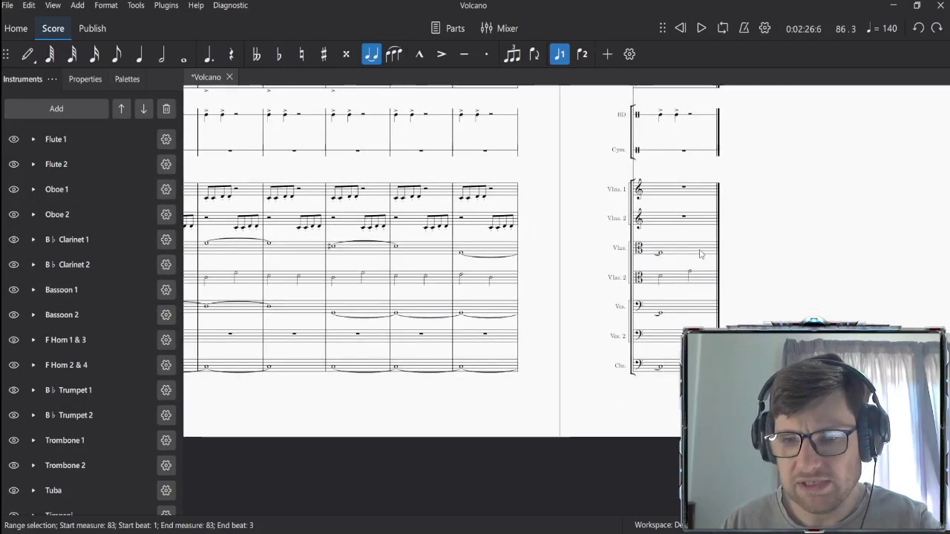
shift+click(700, 253)
key(Delete)
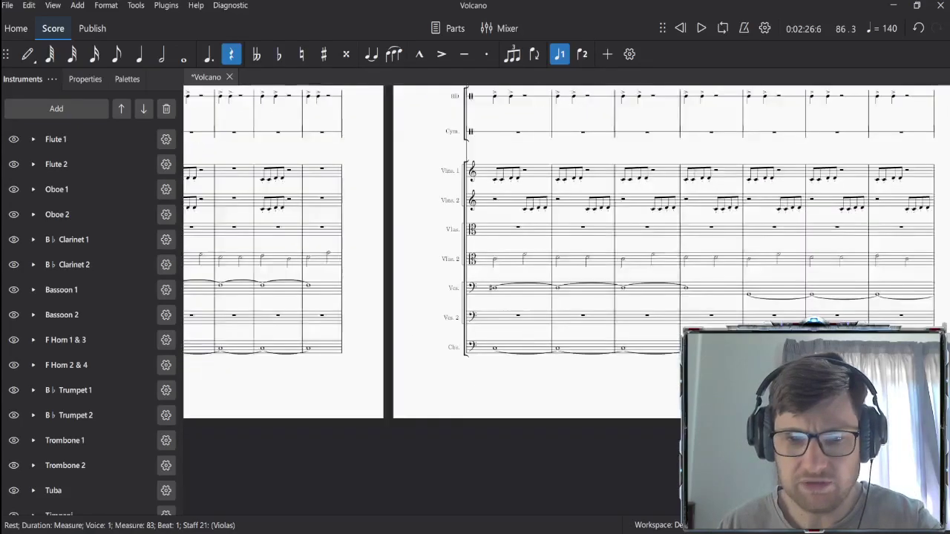
Step: Try pasting the copied Violas 2 melody into the Violas staff from measure 83 onward
drag(263, 382, 604, 413)
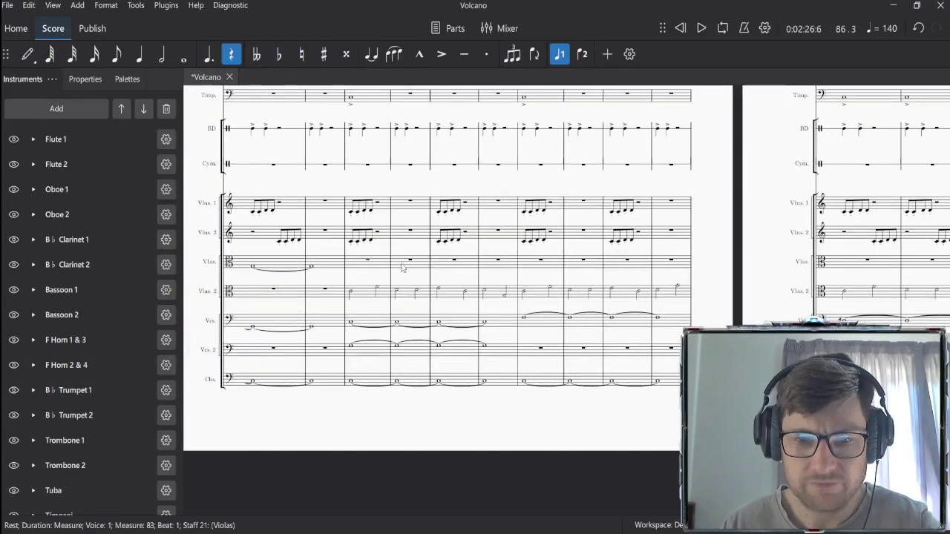
click(377, 265)
key(ctrl+shift+End)
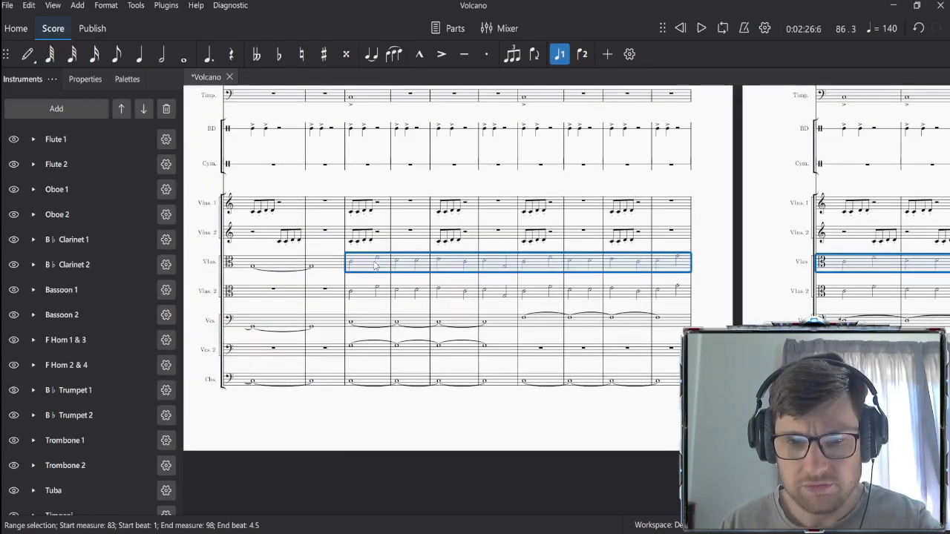
click(356, 267)
key(Escape)
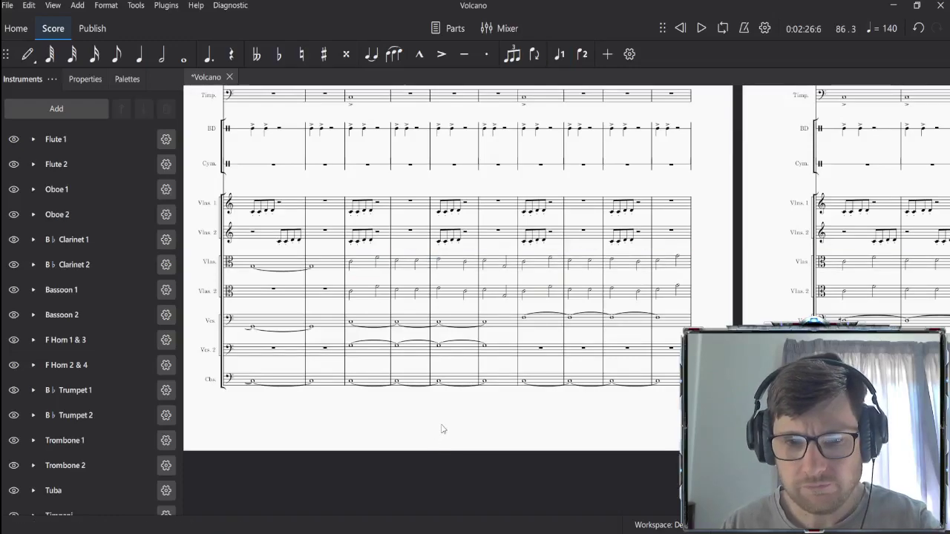
Step: Play back the passage with the doubled viola melody and check the first Violas note in measure 83
key(space)
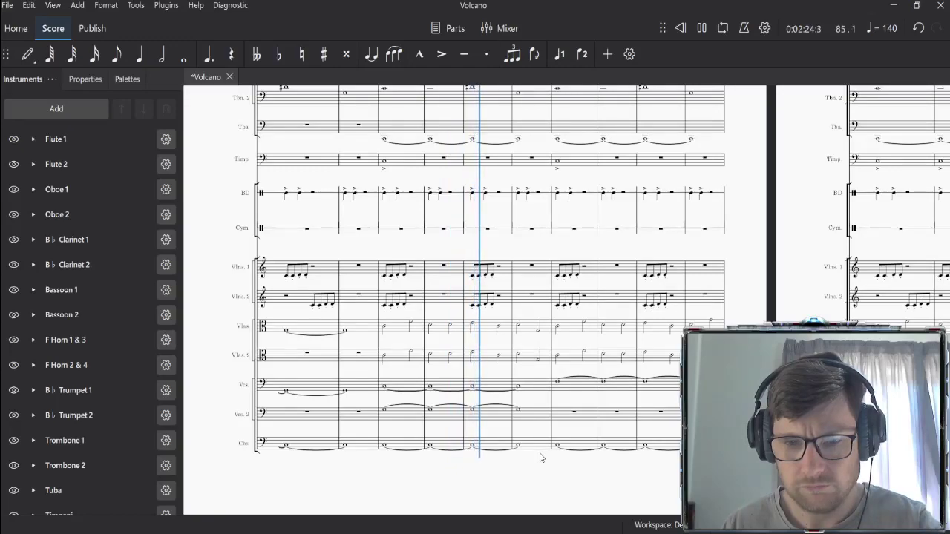
key(space)
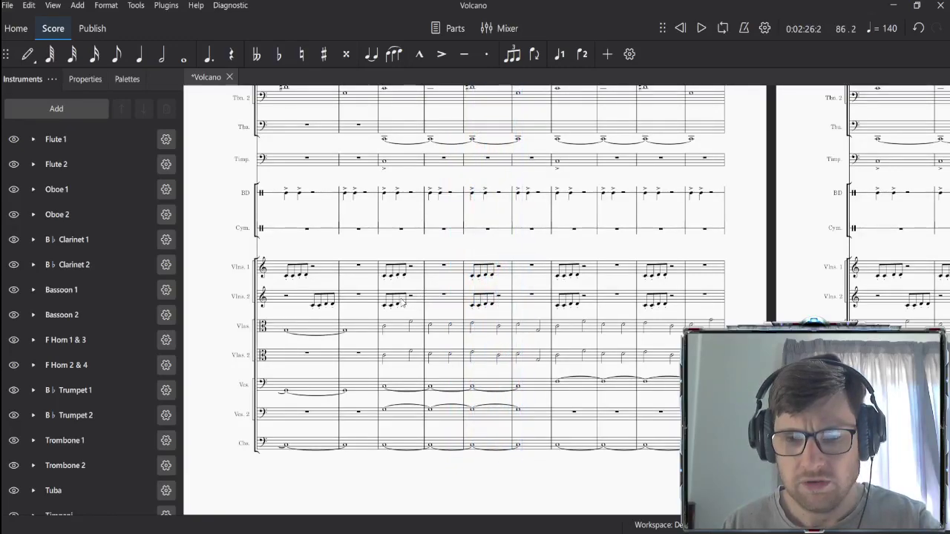
click(384, 328)
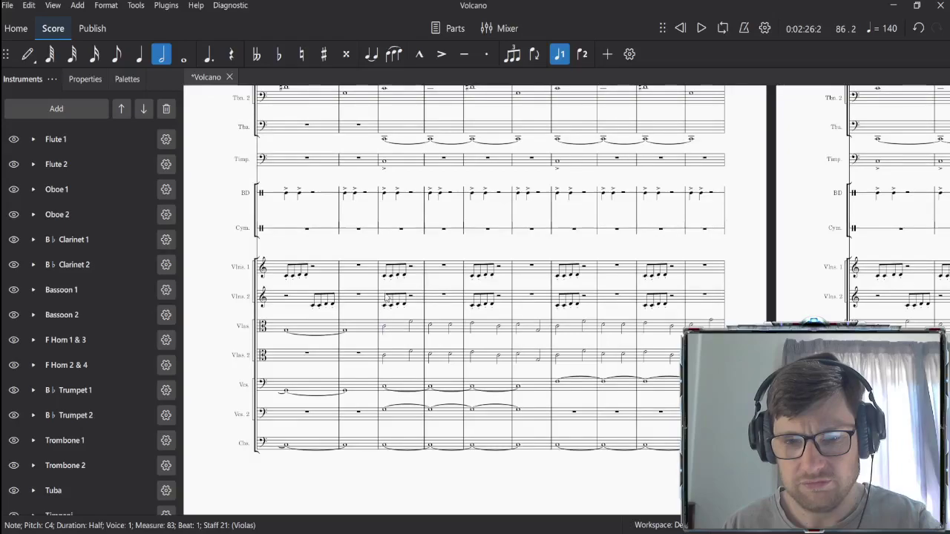
Step: Try deleting the Violins 2 notes from measure 83 through the last measure
click(384, 300)
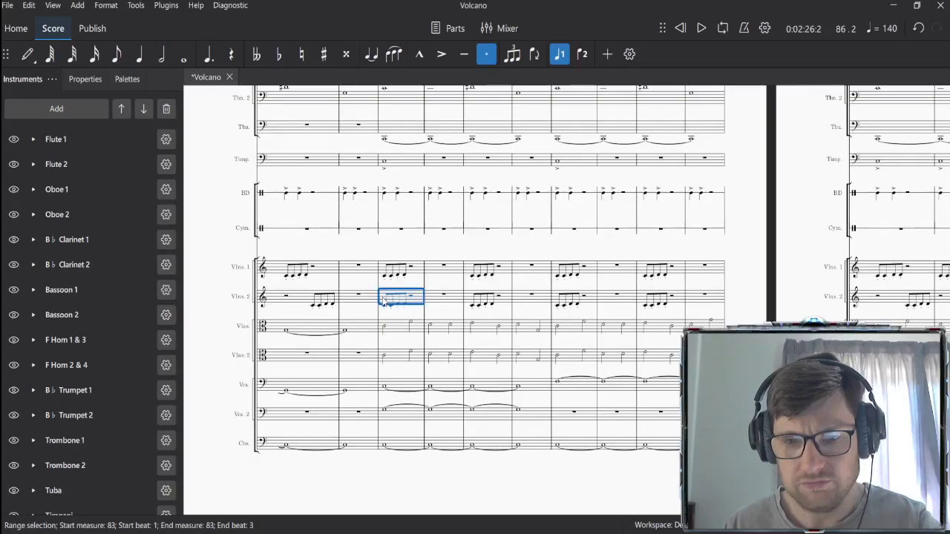
scroll(379, 340, right, 5)
scroll(379, 340, right, 7)
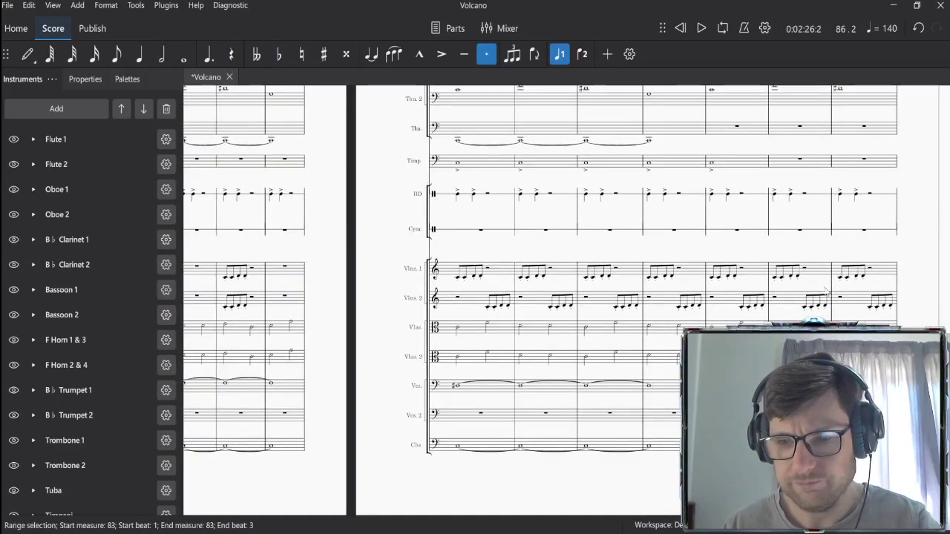
shift+click(562, 293)
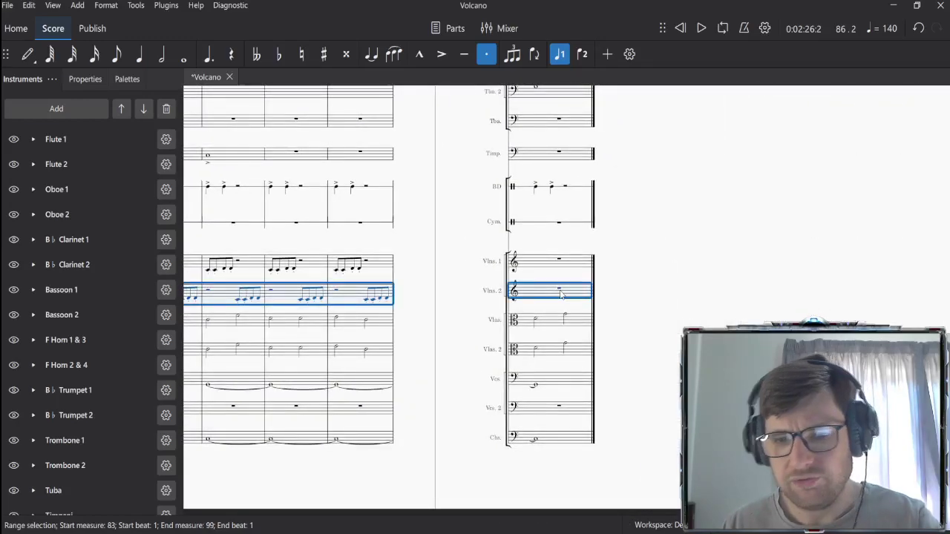
key(Delete)
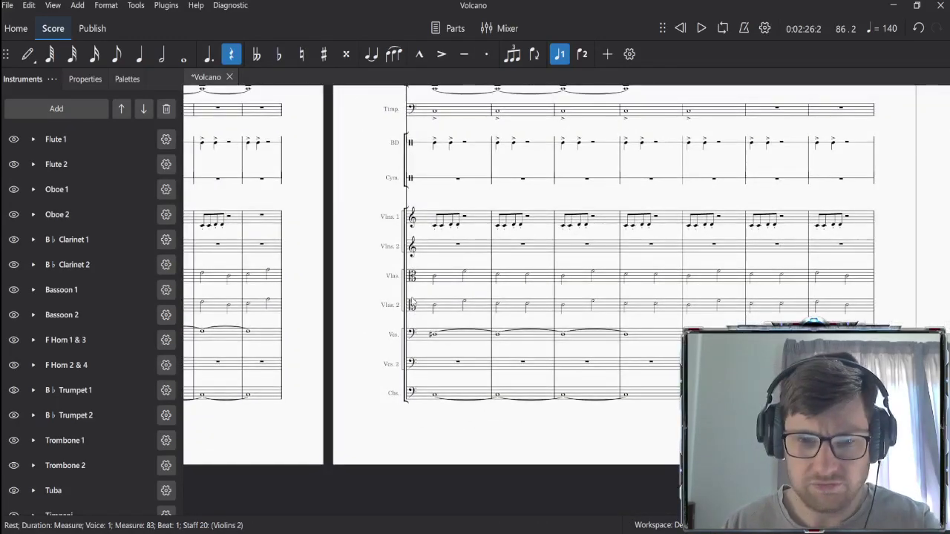
Step: Undo the Violins 2 deletion along with the melody paste and the deletion on the Violas staff
scroll(299, 294, left, 5)
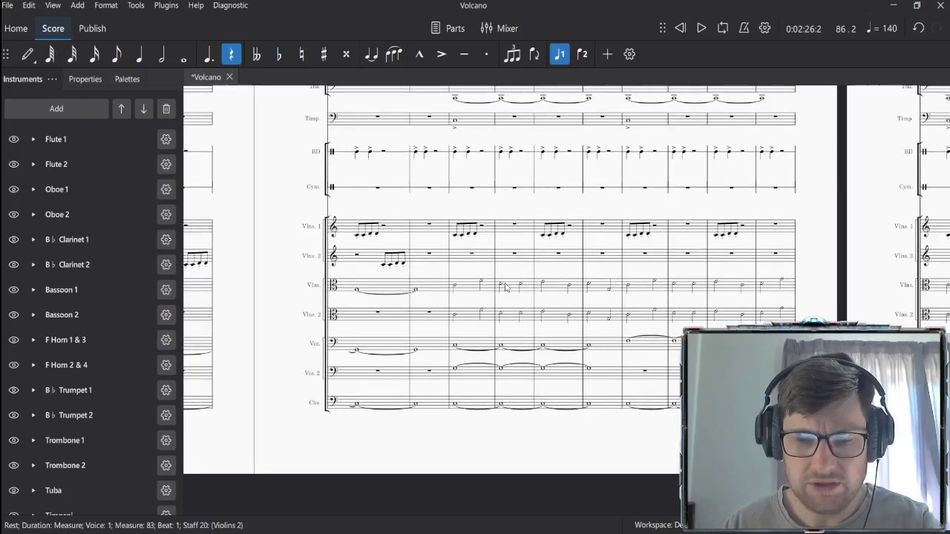
key(ctrl+z)
key(ctrl+z)
key(ctrl+z)
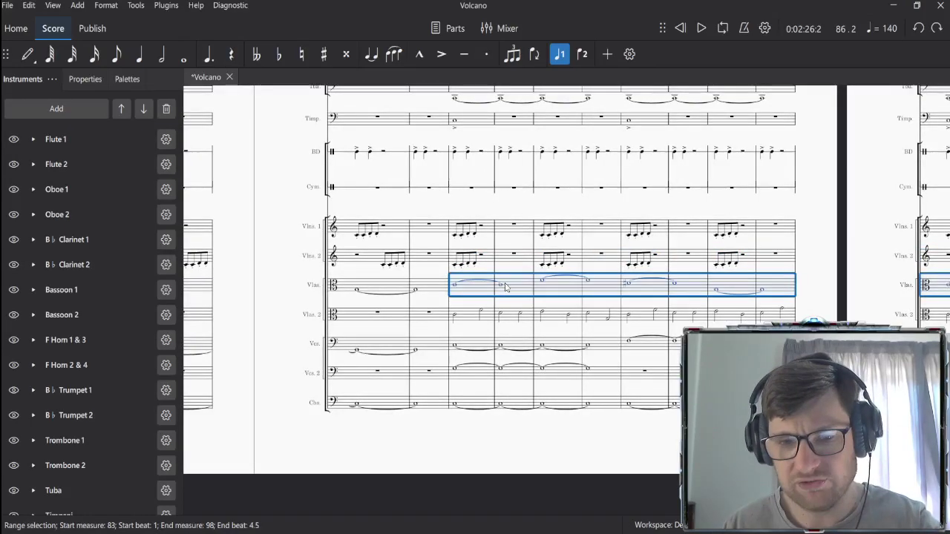
Step: Delete the Violins 2 part from measure 83 through the last measure of the score, leaving the Violas harmony in place
click(451, 272)
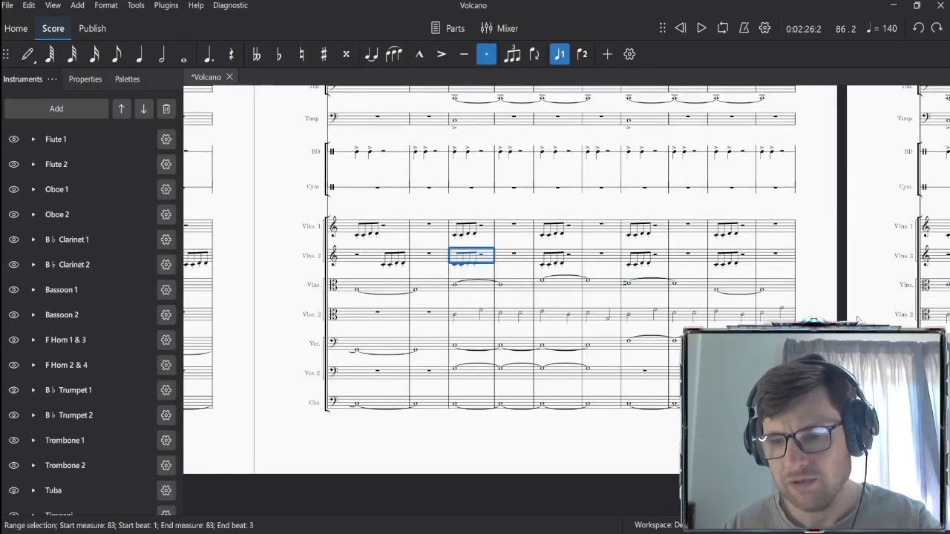
scroll(816, 311, up, 1)
scroll(653, 299, right, 4)
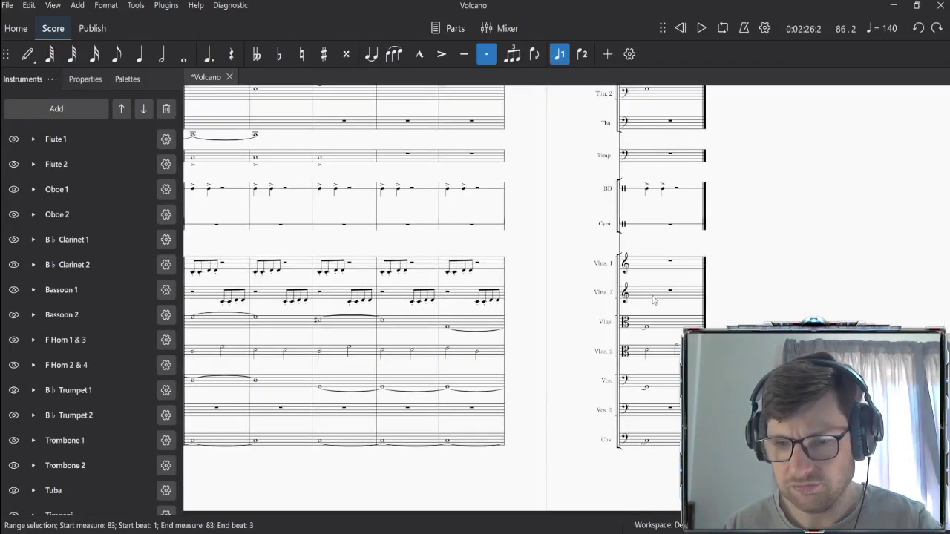
shift+click(653, 299)
key(Delete)
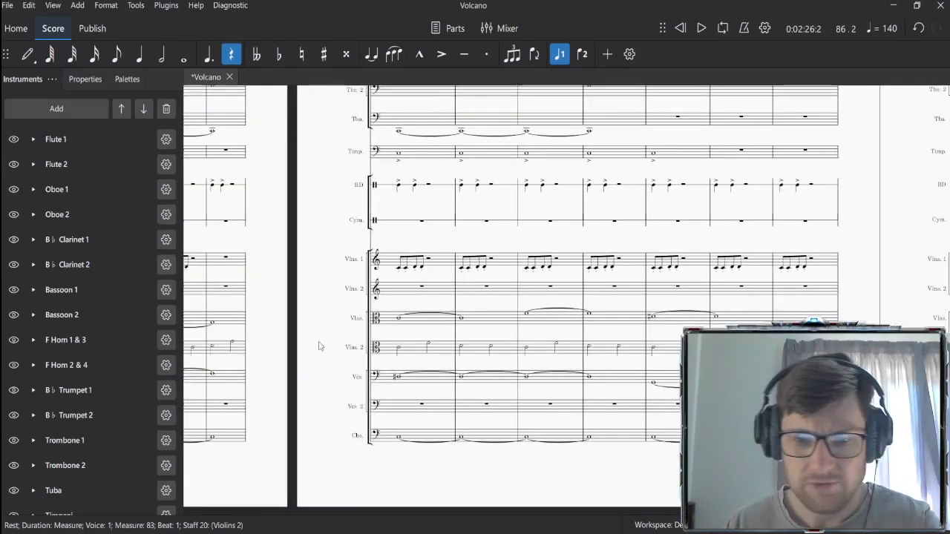
Step: Paste the copied half-note melody onto the Violins 2 staff starting at measure 83
click(505, 284)
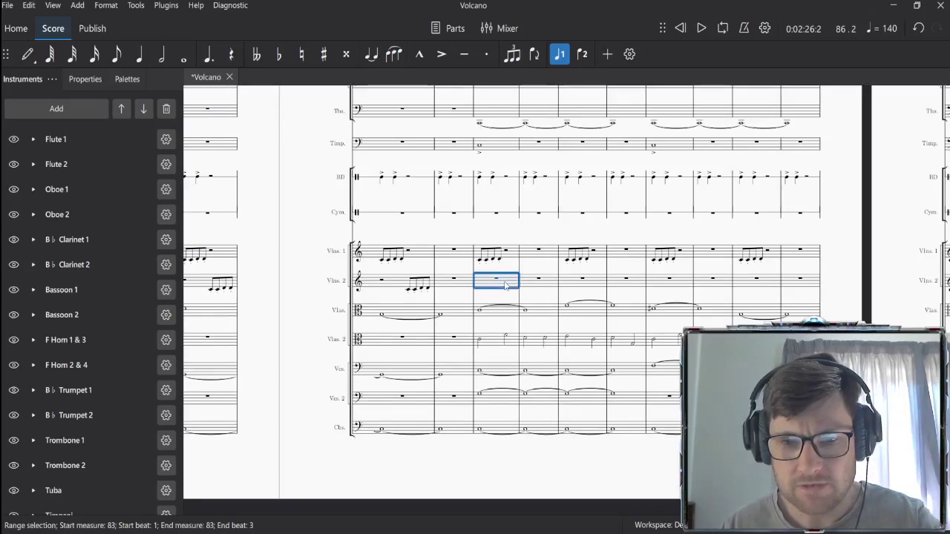
key(ctrl+v)
click(480, 290)
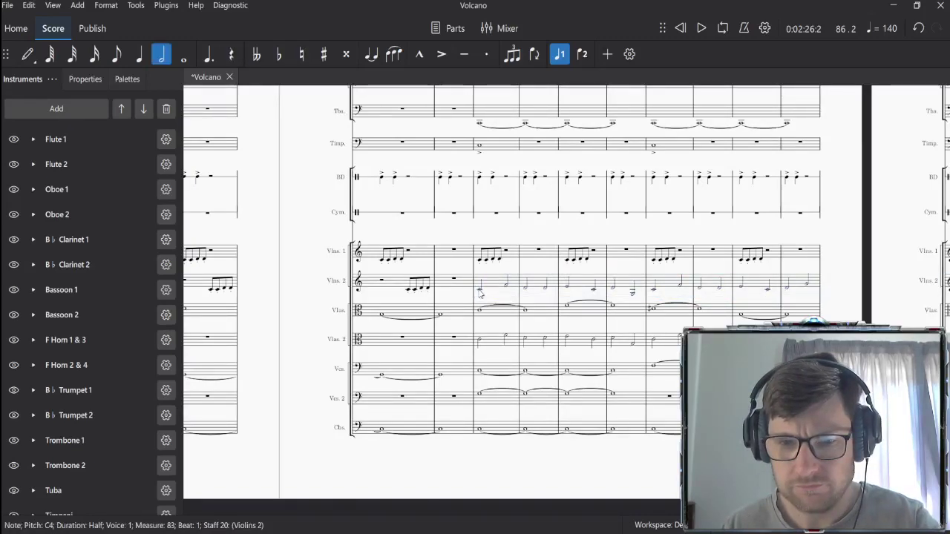
Step: Play back the passage from measure 83 with the melody in Violins 2
shift+click(490, 288)
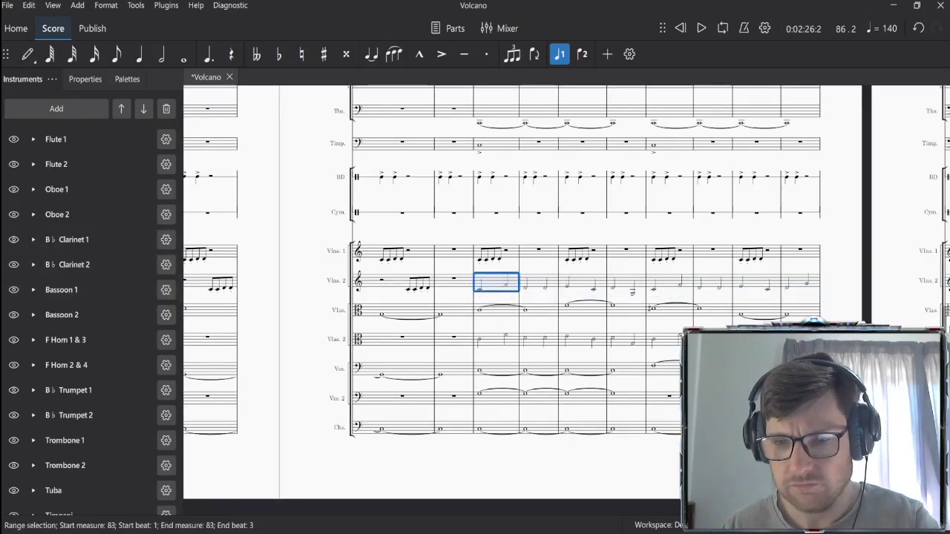
key(space)
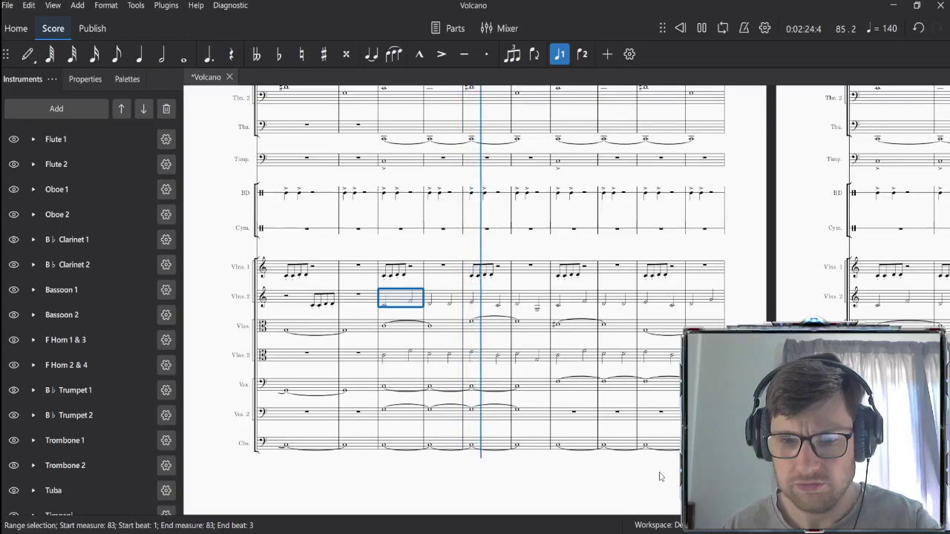
key(space)
key(Escape)
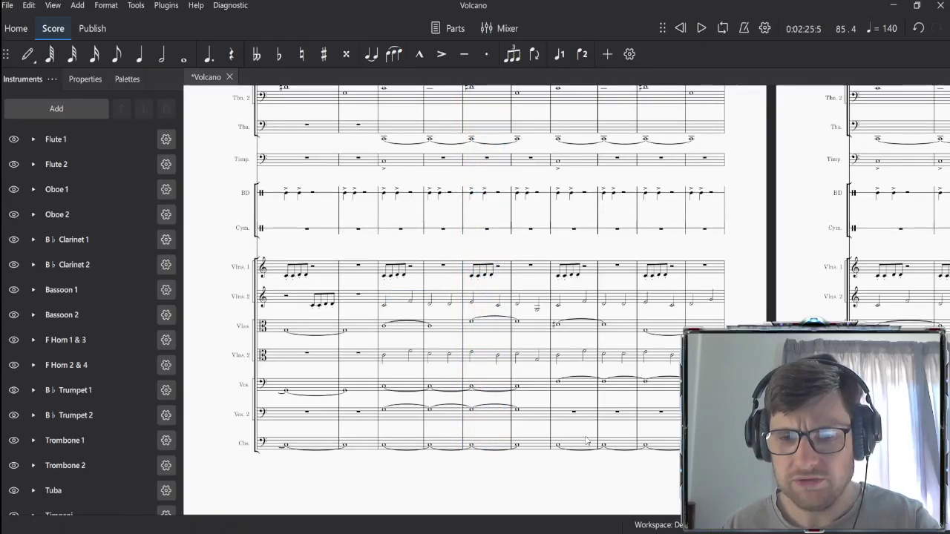
Step: Examine the Violas 2 melody notes in measures 83 to 85 and compare them with the woodwind and brass staves
click(384, 358)
ctrl+click(410, 355)
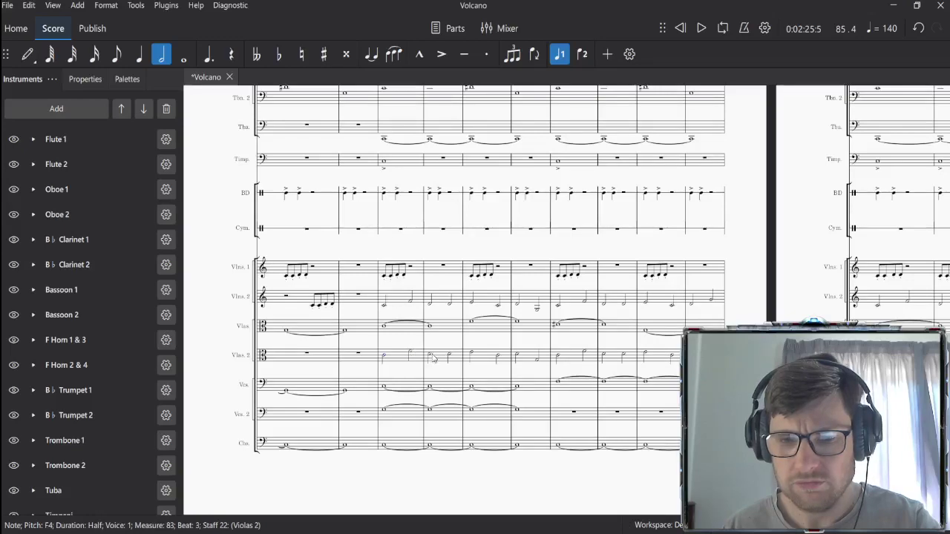
ctrl+click(430, 356)
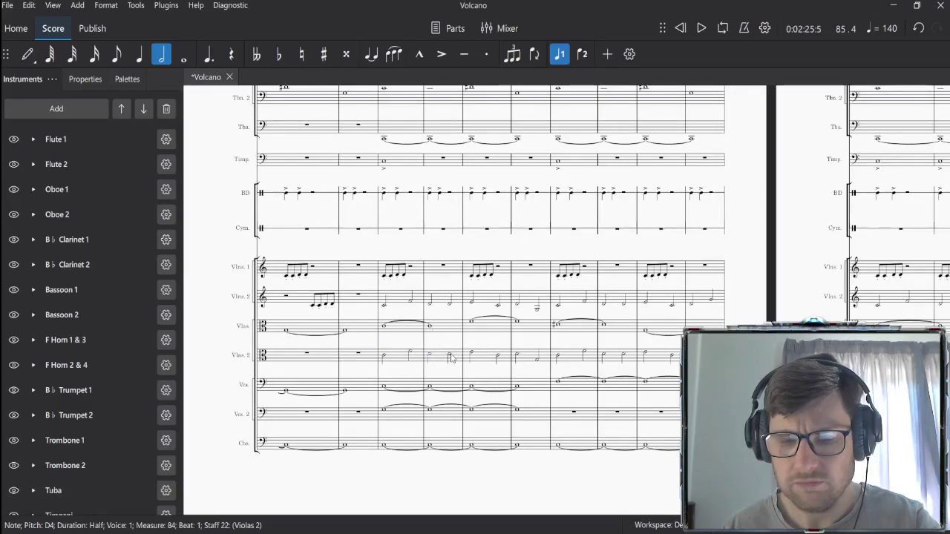
ctrl+click(475, 357)
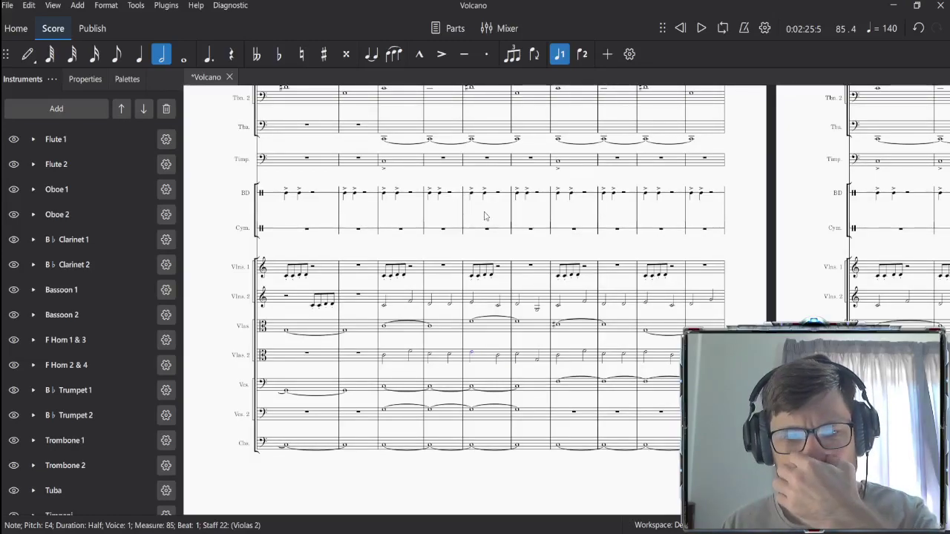
scroll(484, 215, up, 6)
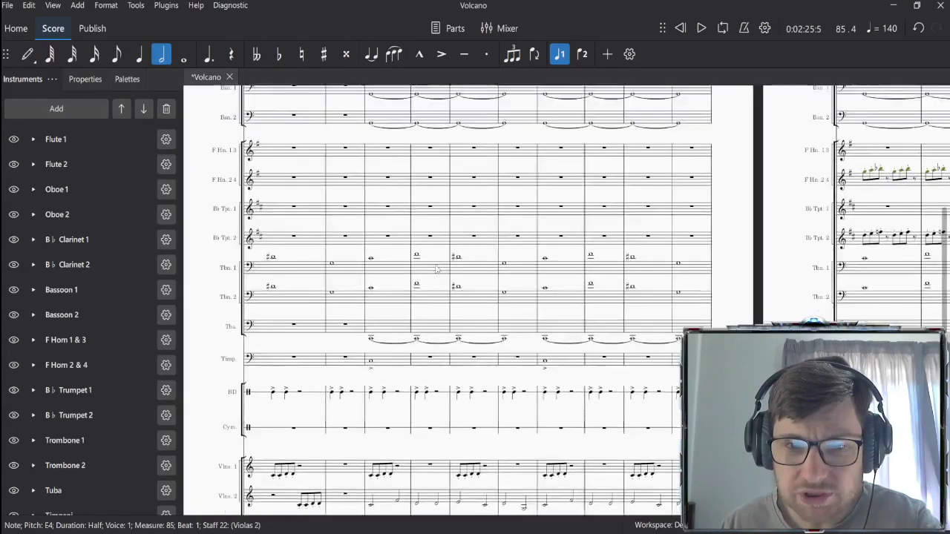
scroll(436, 270, up, 5)
scroll(423, 320, down, 2)
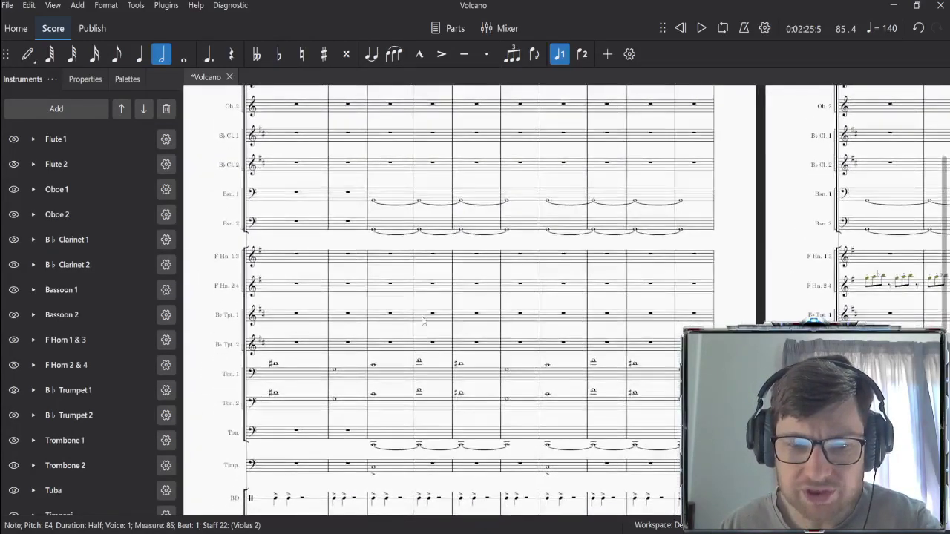
scroll(445, 330, down, 8)
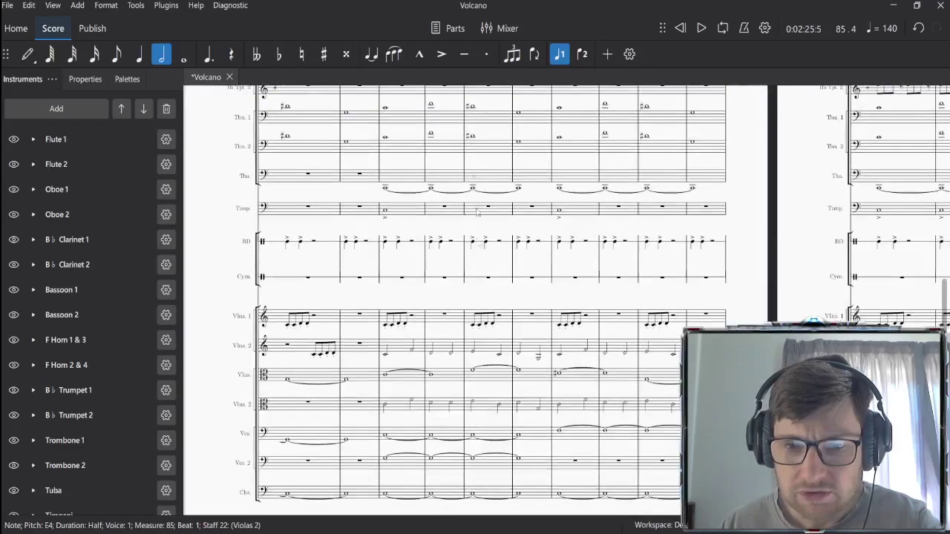
scroll(476, 428, down, 1)
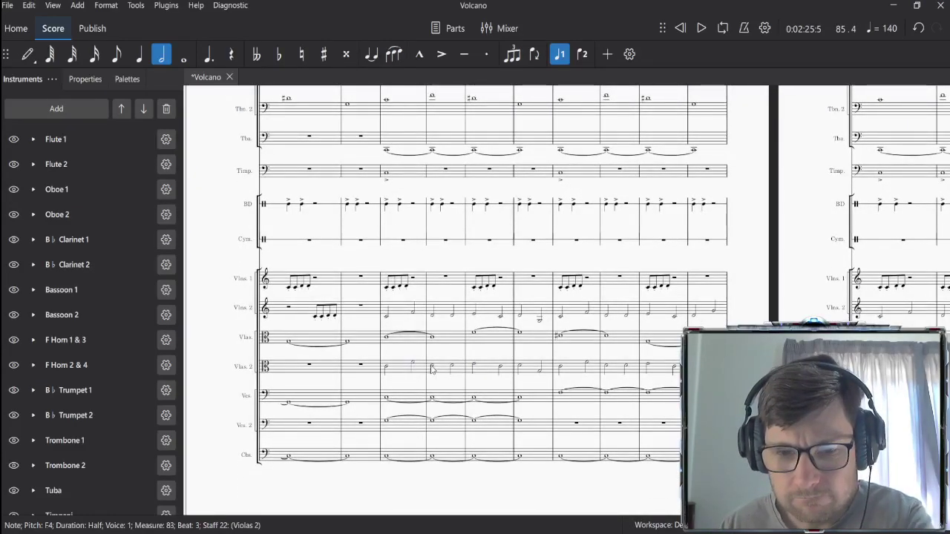
Step: Try raising the first Violas 2 note of measure 84 to D♯4, and return it to D4
click(432, 368)
key(Up)
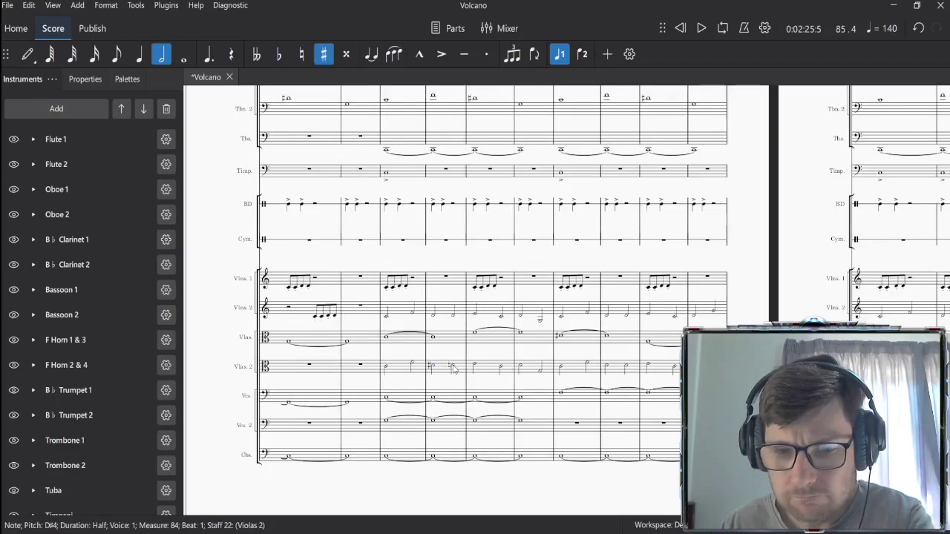
click(451, 366)
click(386, 369)
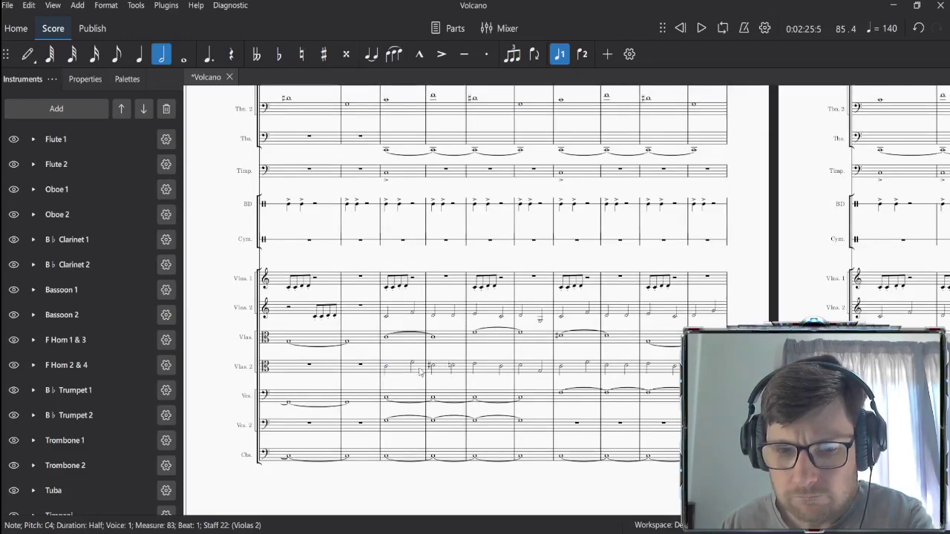
click(433, 368)
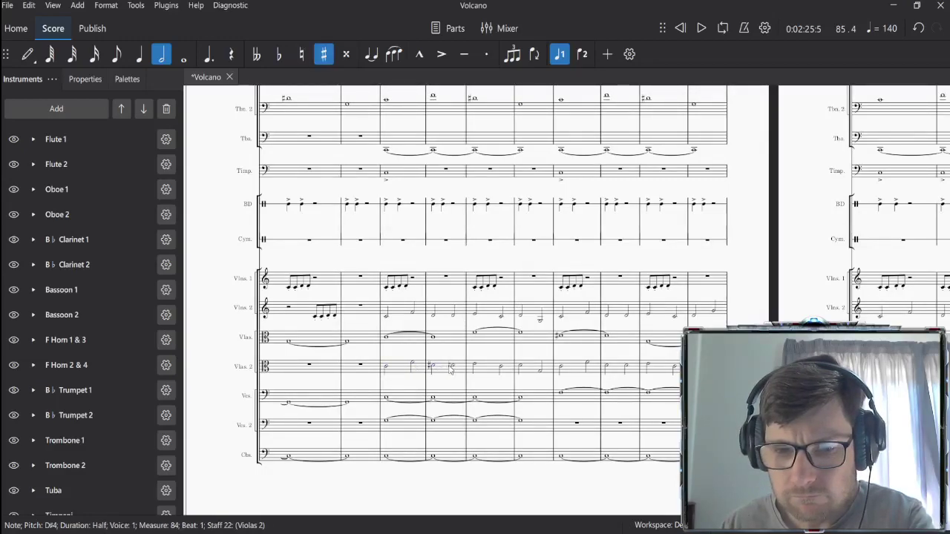
key(Down)
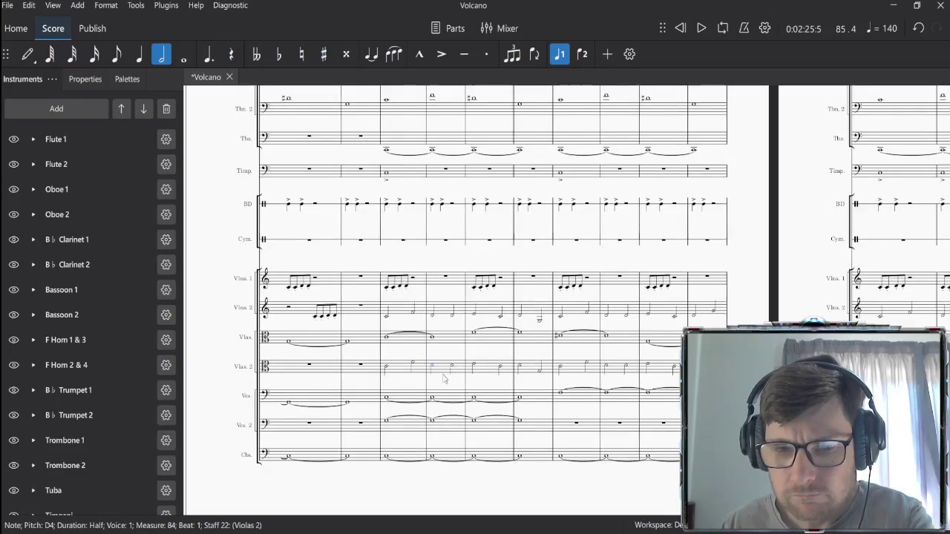
Step: Play back from the Violins 2 entry in measure 83 into measure 87
click(420, 320)
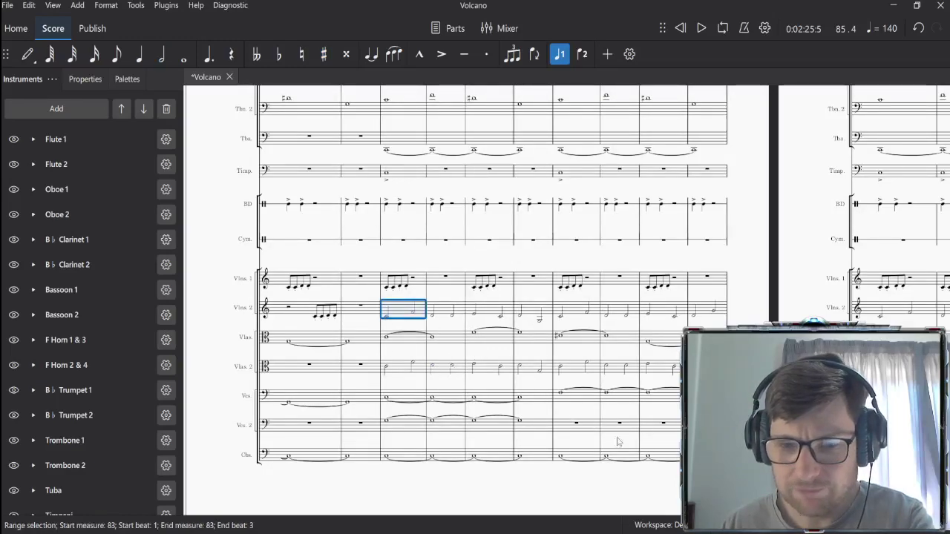
key(space)
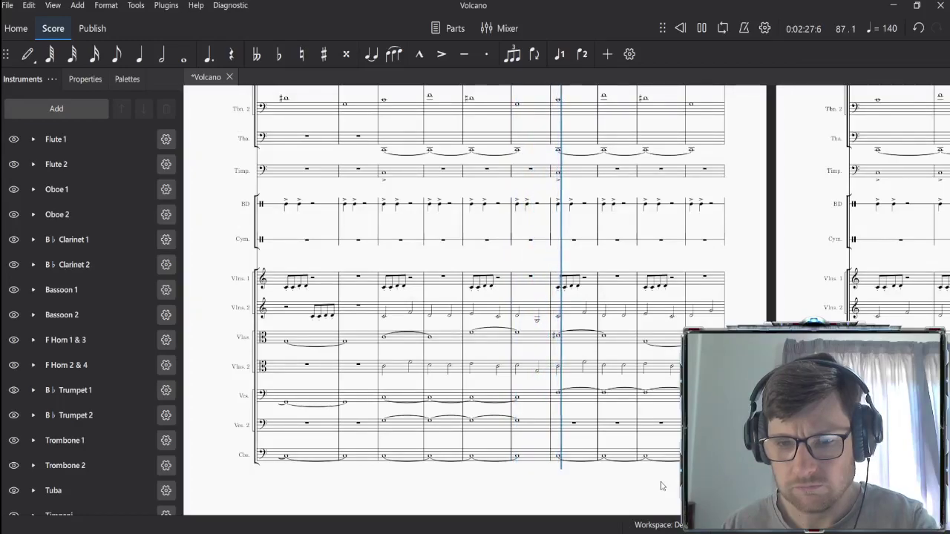
key(space)
Step: Raise the Violins 2 melody by one octave from measure 83 through the last measure of the score
click(400, 308)
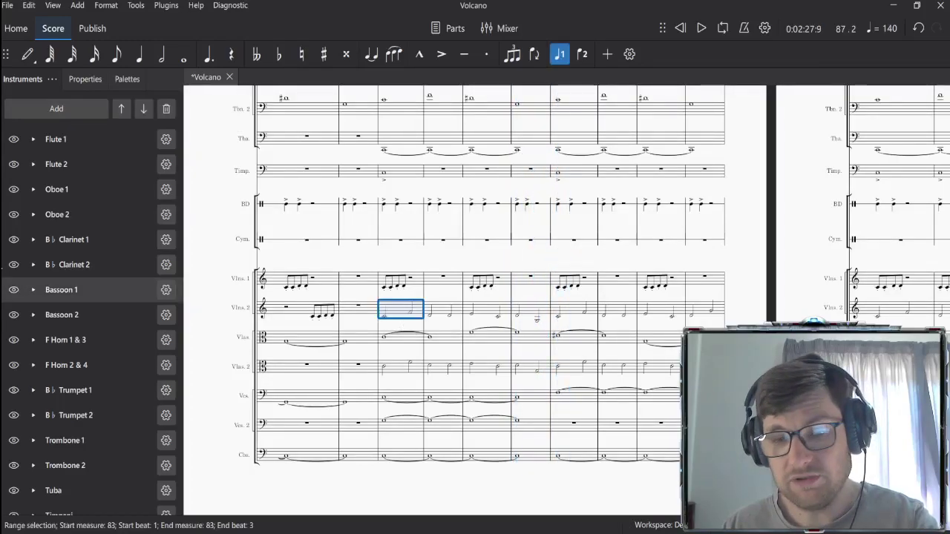
scroll(593, 336, right, 5)
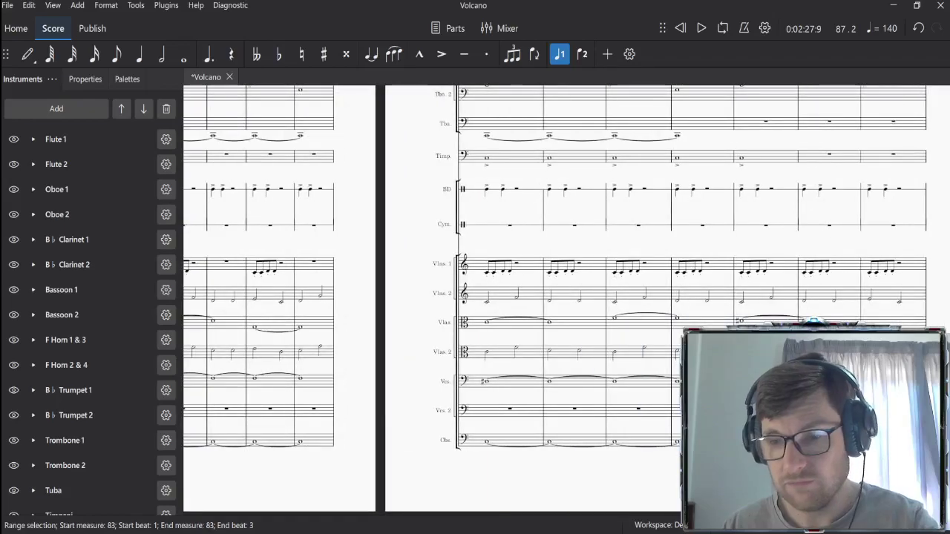
scroll(614, 265, right, 8)
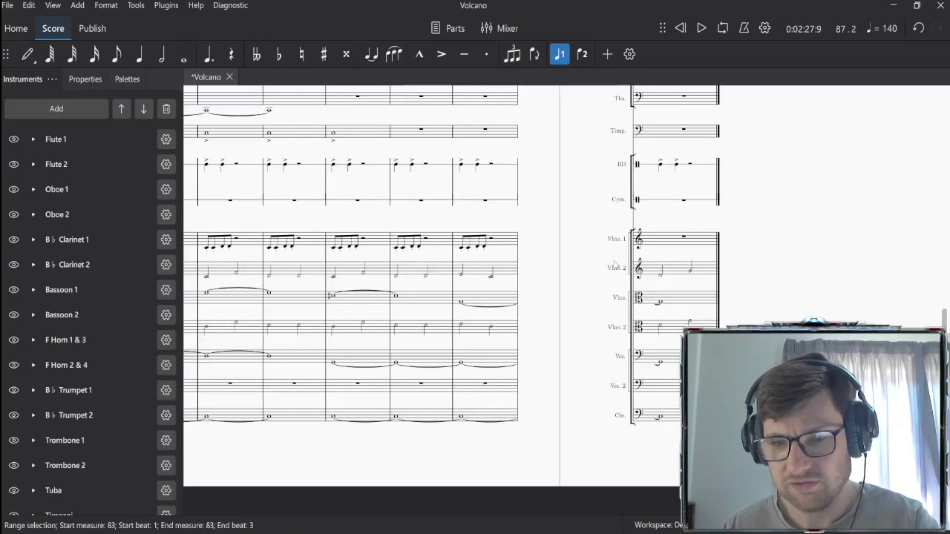
shift+click(677, 271)
scroll(331, 427, right, 3)
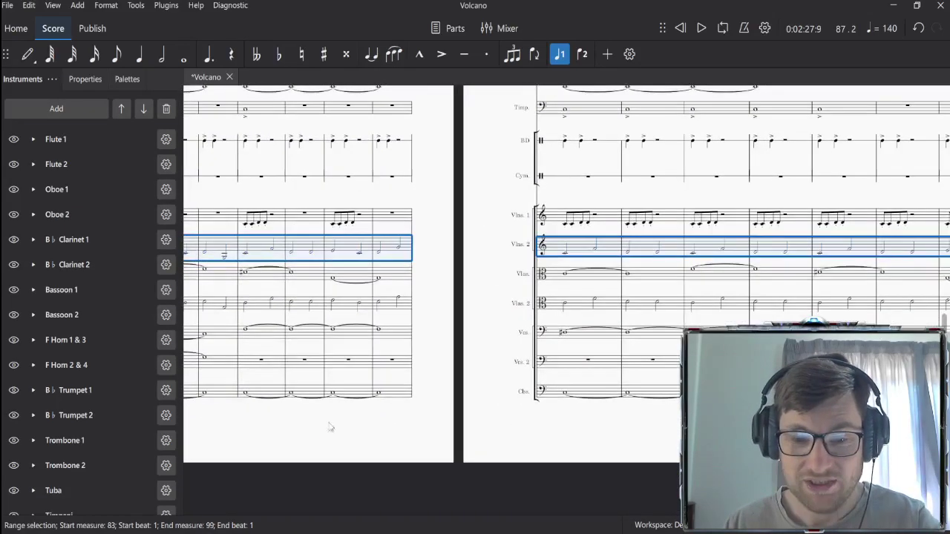
scroll(331, 431, left, 5)
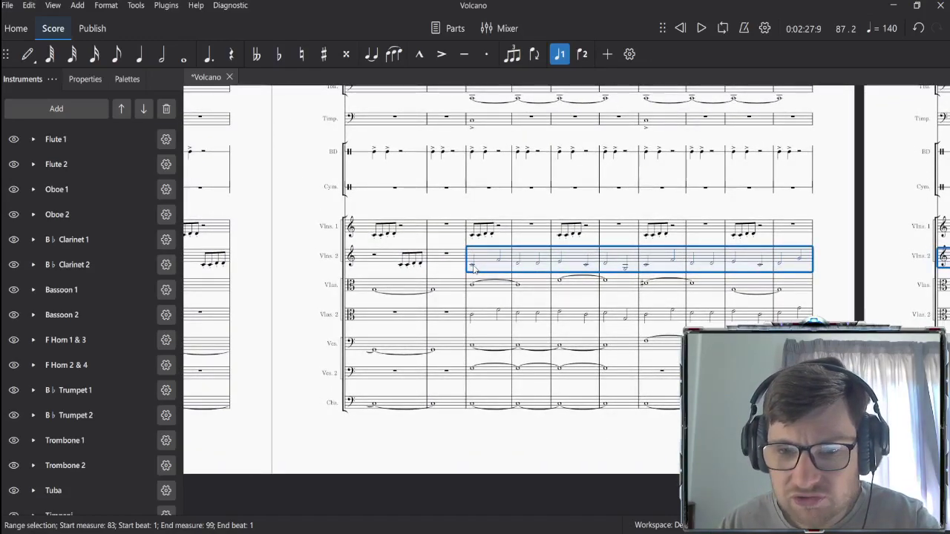
key(Up)
key(Up)
key(Up)
key(Up)
key(Up)
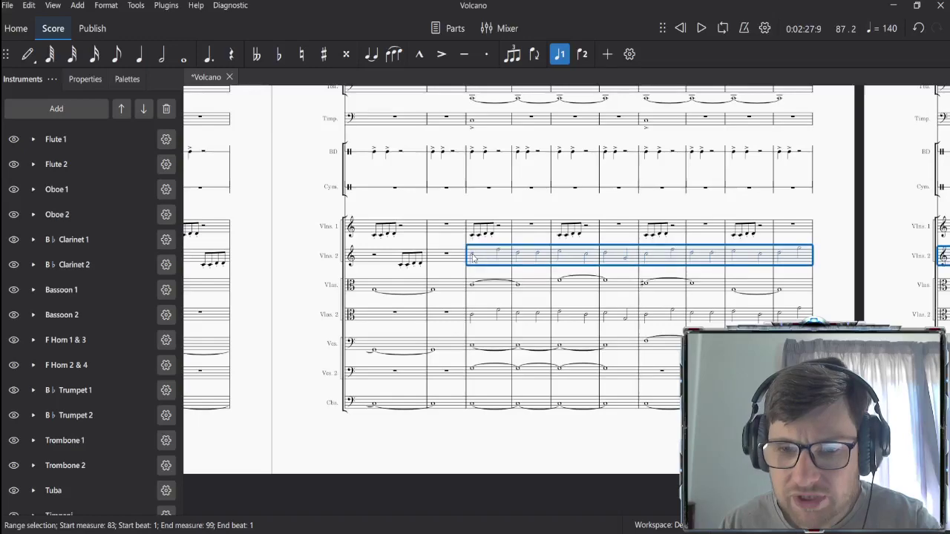
Step: Play back the octave-raised Violins 2 melody from measure 83
click(472, 256)
click(486, 266)
key(space)
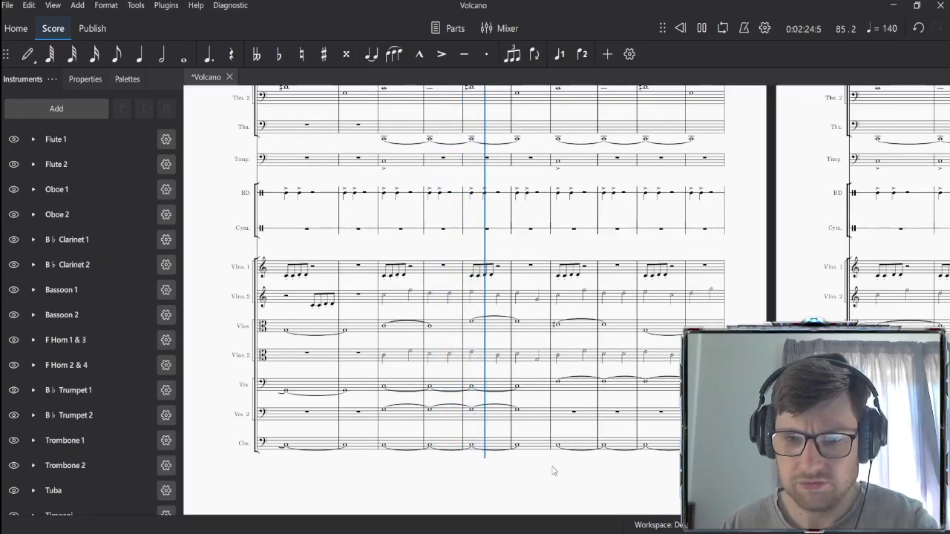
key(space)
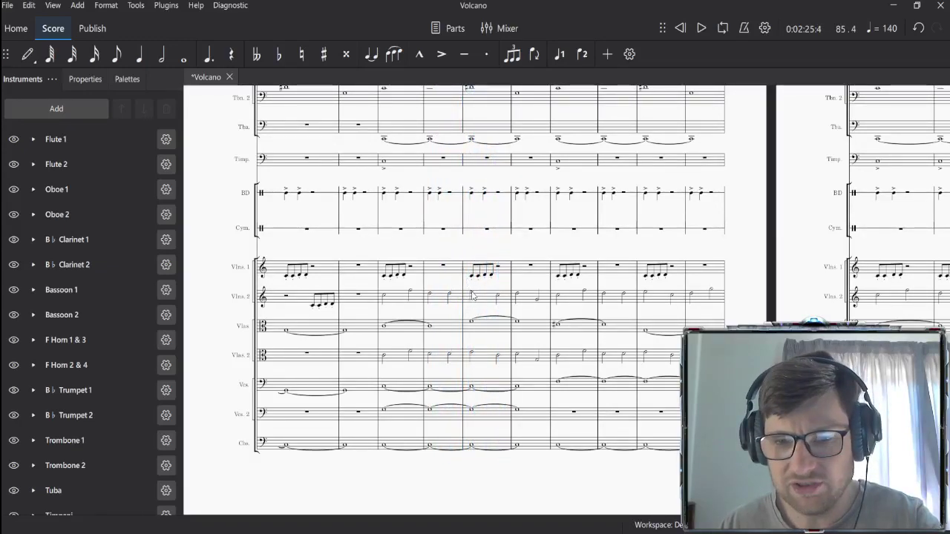
Step: Lower the first note of measure 85 to E♭ on both the Violins 2 and Violas 2 staves
click(472, 294)
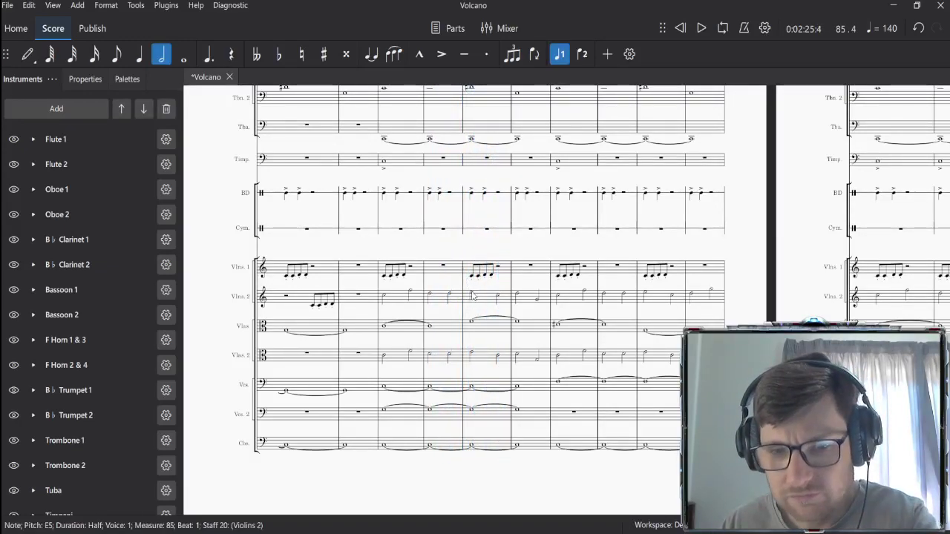
click(471, 355)
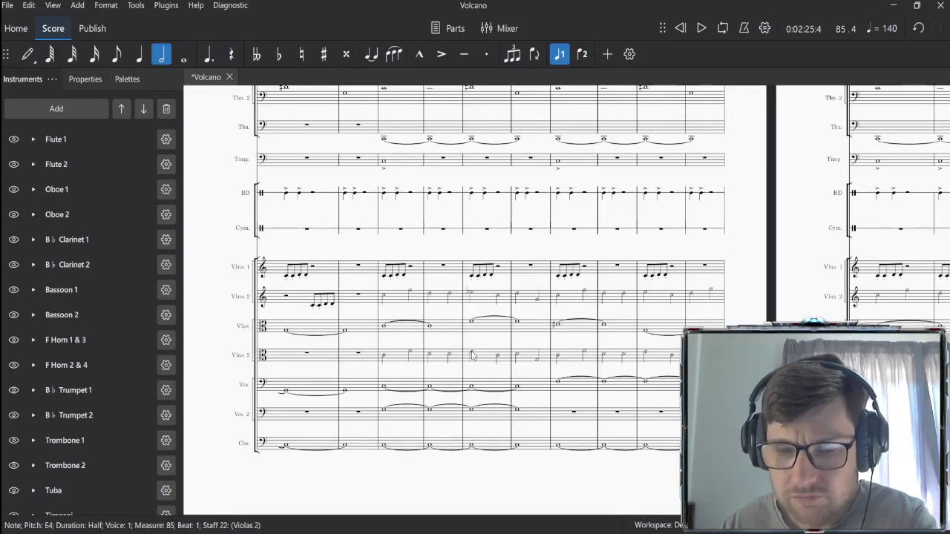
click(497, 299)
click(517, 298)
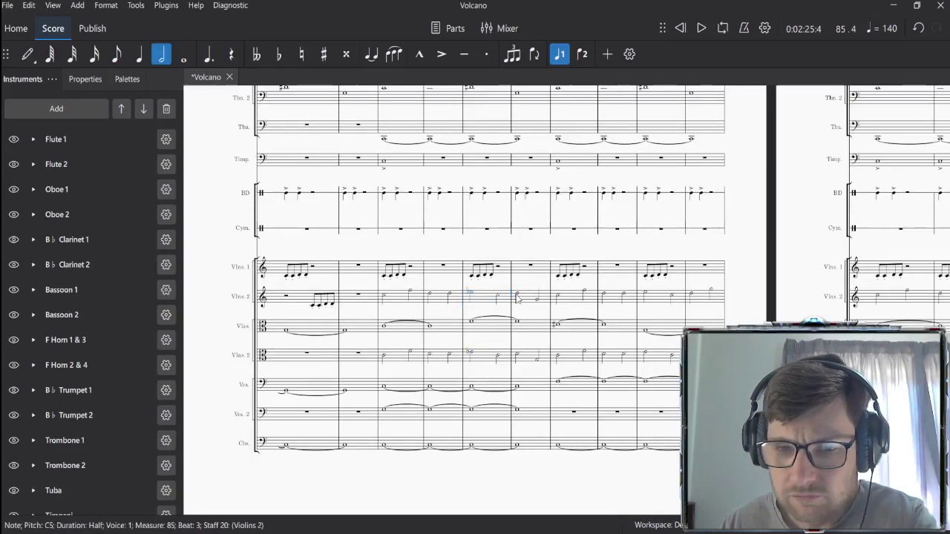
Step: Check the Violins 2 notes in measures 87 to 90 and lower the first note of measure 89 to E♭ in Violins 2 and Violas 2
click(557, 298)
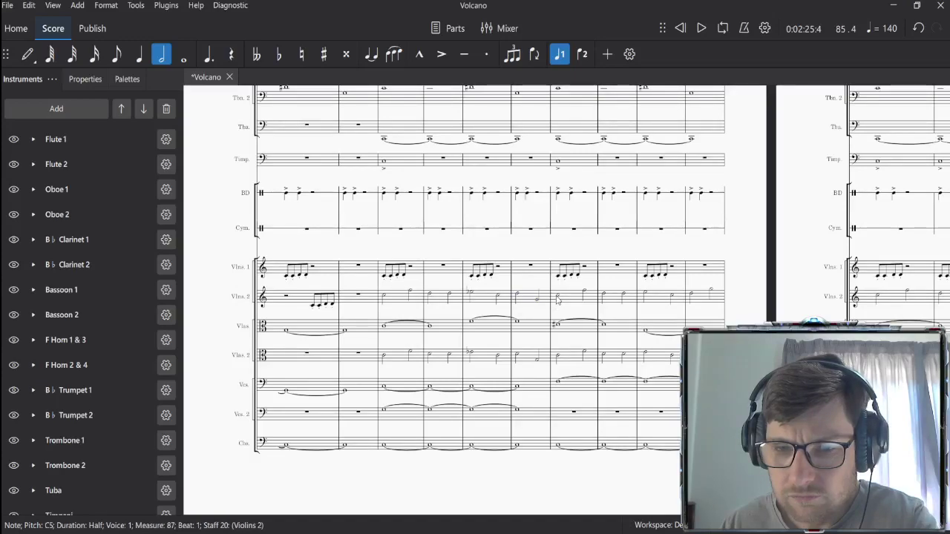
click(586, 293)
click(603, 296)
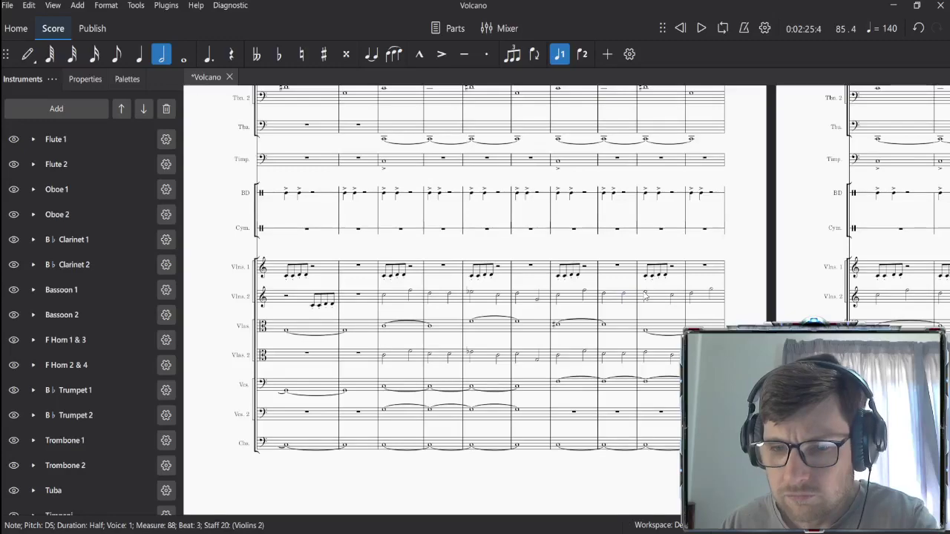
click(644, 294)
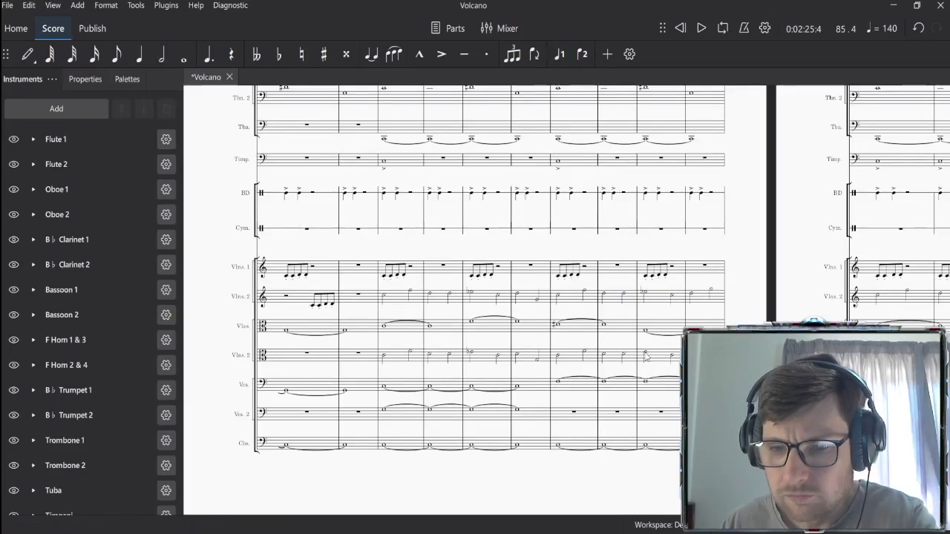
click(671, 300)
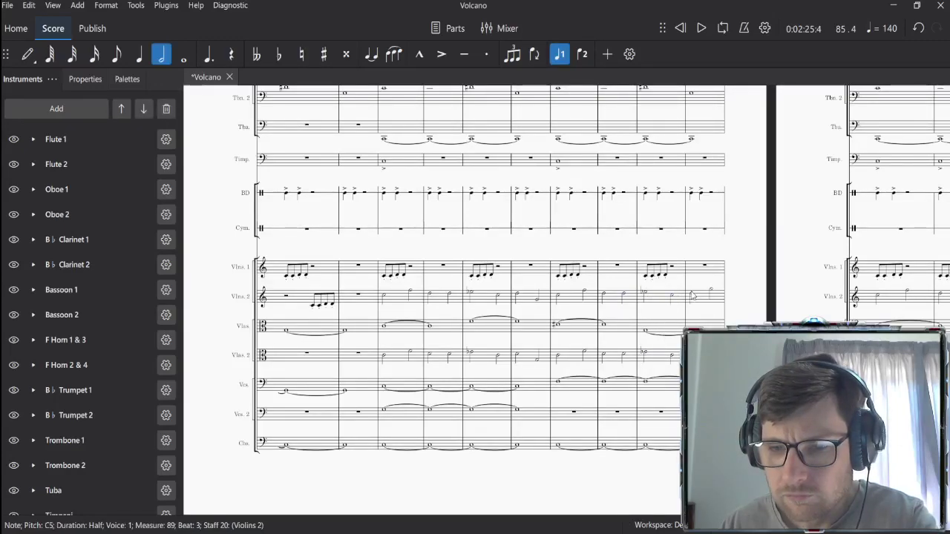
click(691, 297)
click(692, 298)
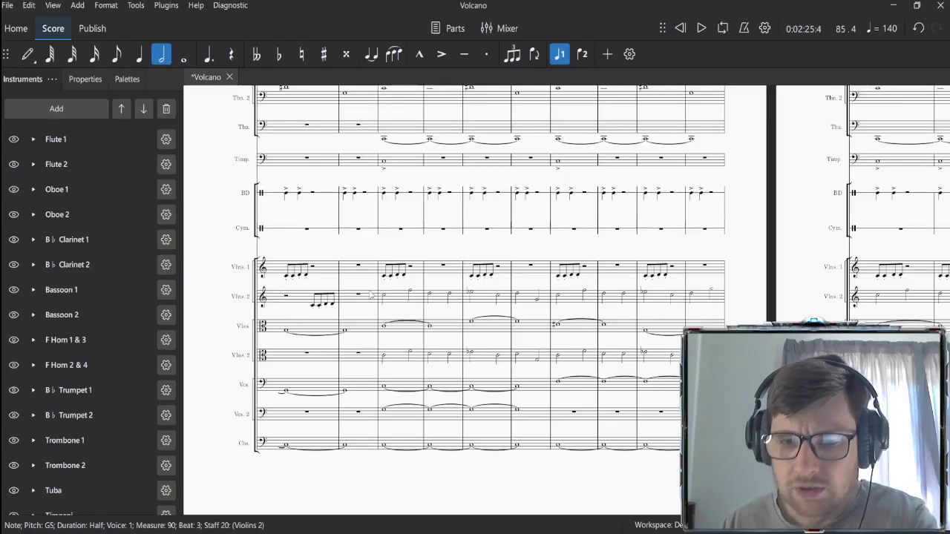
Step: Clear the Violas 2 and Cellos staves from measure 83 through the last measure of the score
click(399, 364)
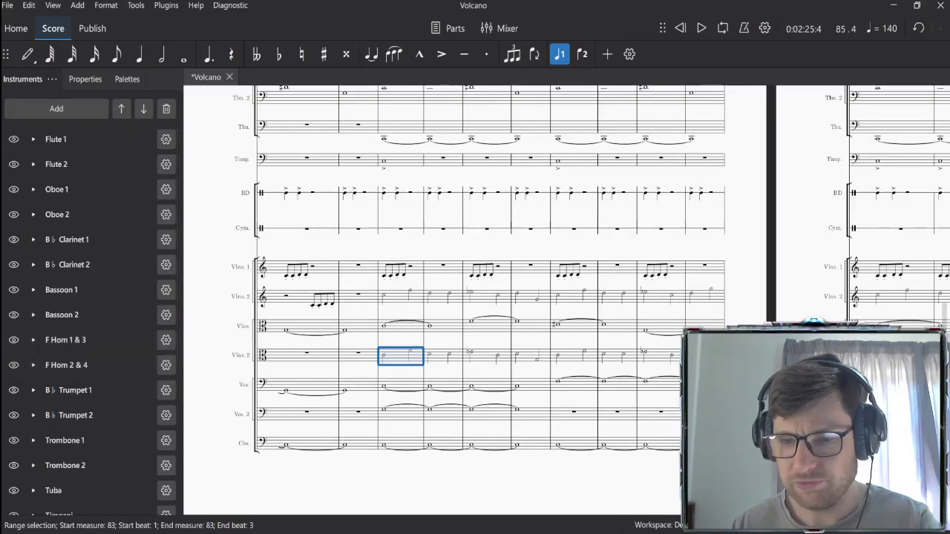
scroll(475, 297, right, 5)
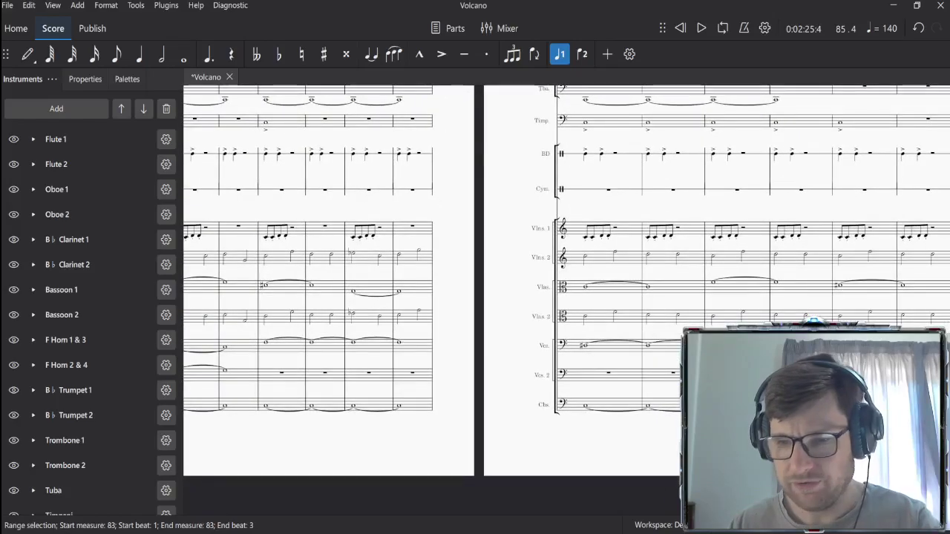
scroll(577, 433, right, 6)
key(ctrl+shift+End)
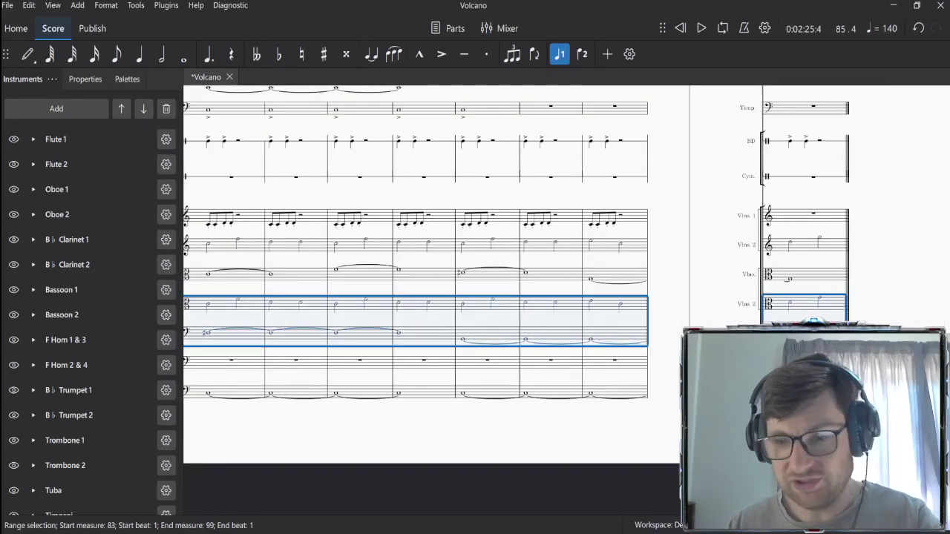
key(Delete)
Step: Copy the Violins 1 and Violins 2 eighth-note figures of measure 81 into Violas 2 and Cellos at measures 83 and 84
scroll(339, 447, left, 10)
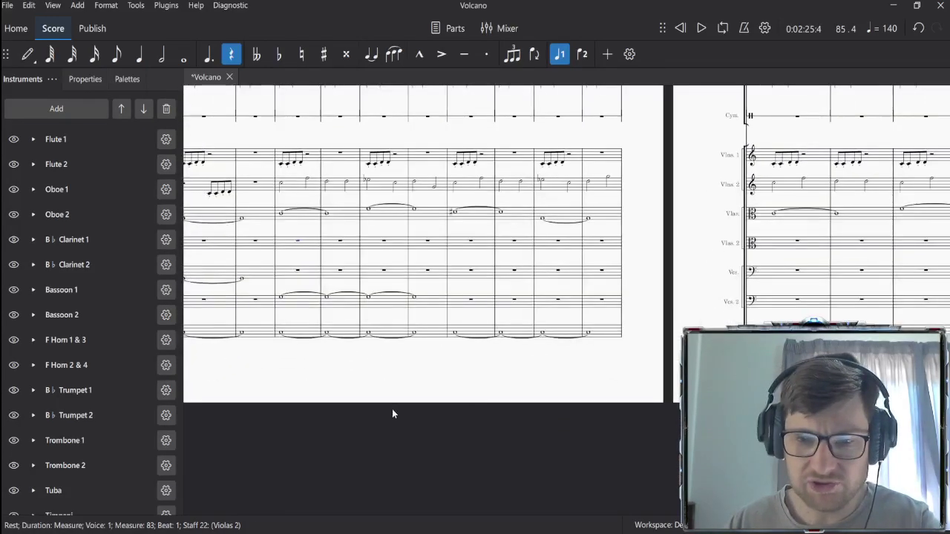
scroll(529, 402, left, 4)
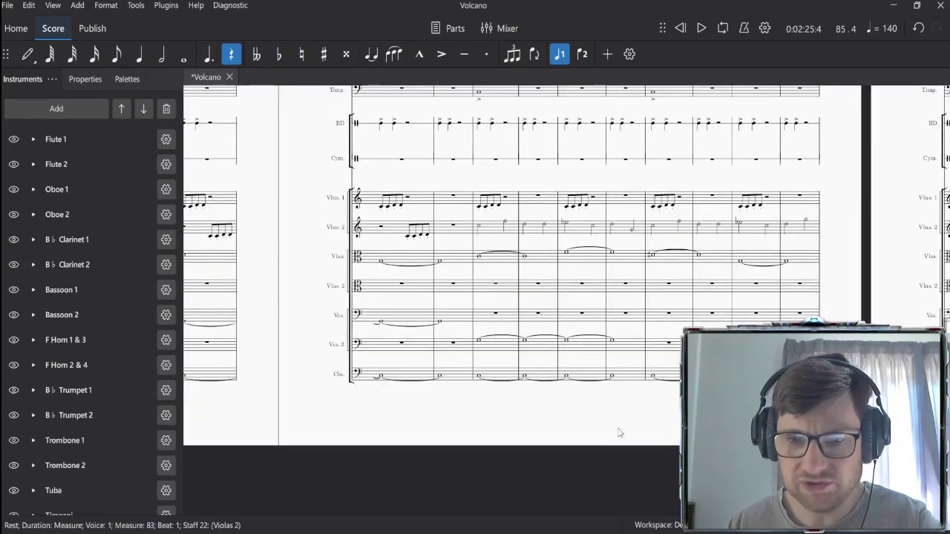
click(510, 203)
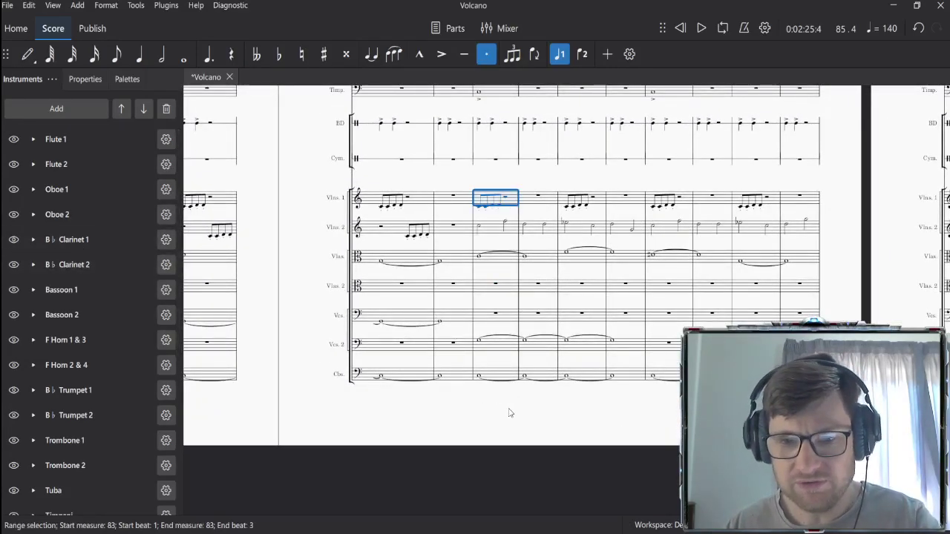
scroll(509, 413, left, 8)
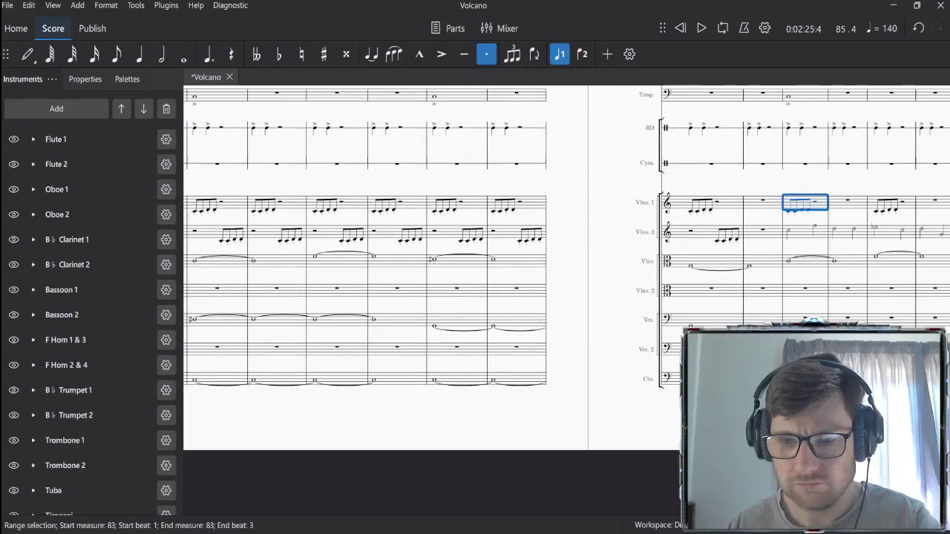
scroll(445, 297, right, 8)
click(371, 211)
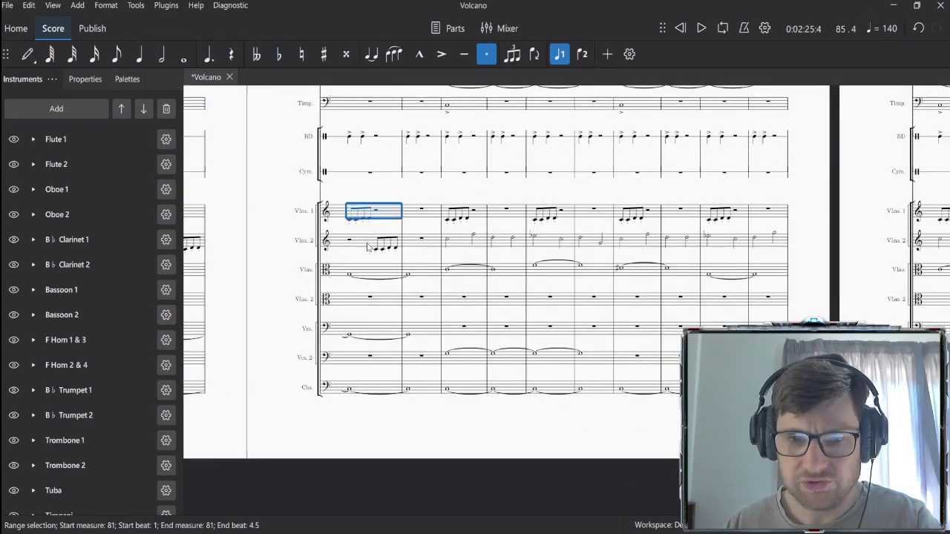
shift+click(368, 245)
click(456, 300)
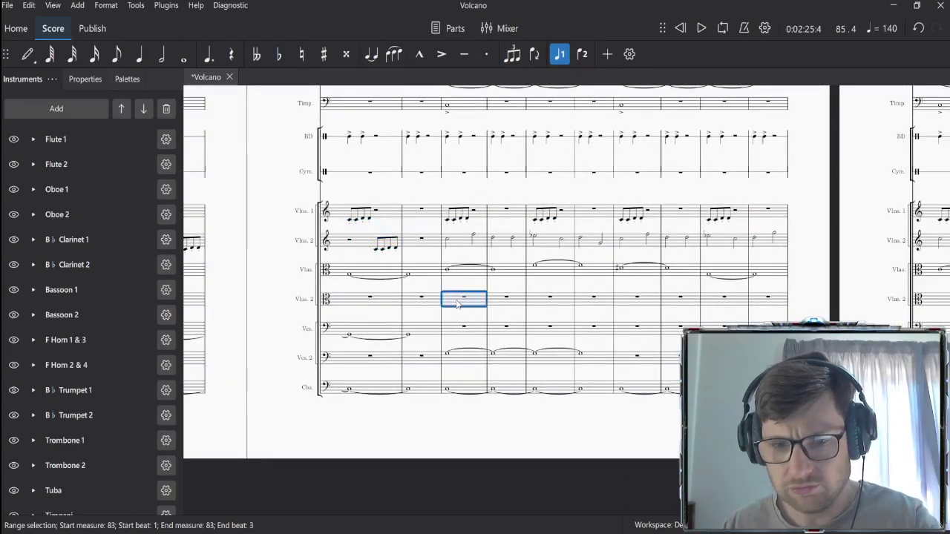
key(ctrl+v)
click(512, 301)
key(ctrl+v)
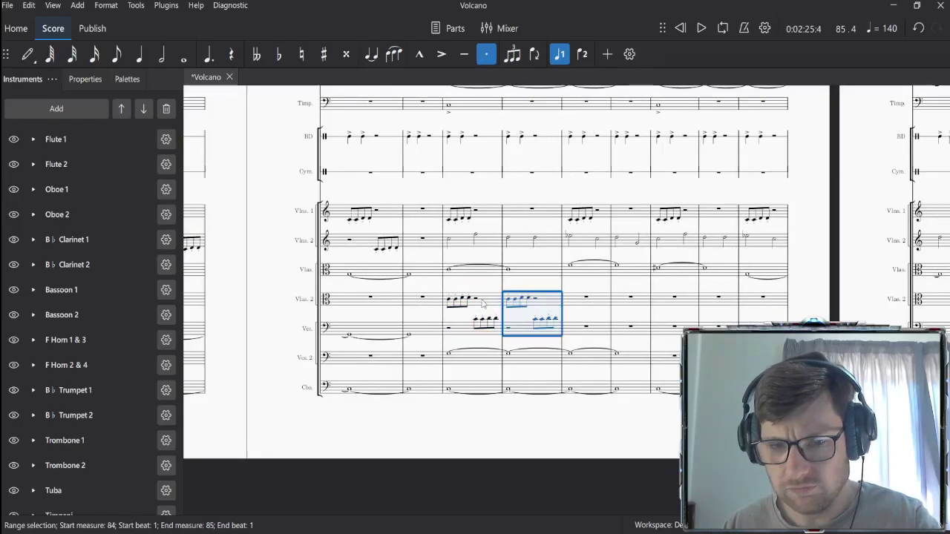
Step: Extend the eighth-note pattern in Violas 2 and Cellos through measure 89 by copying its existing measures
click(487, 301)
shift+click(523, 332)
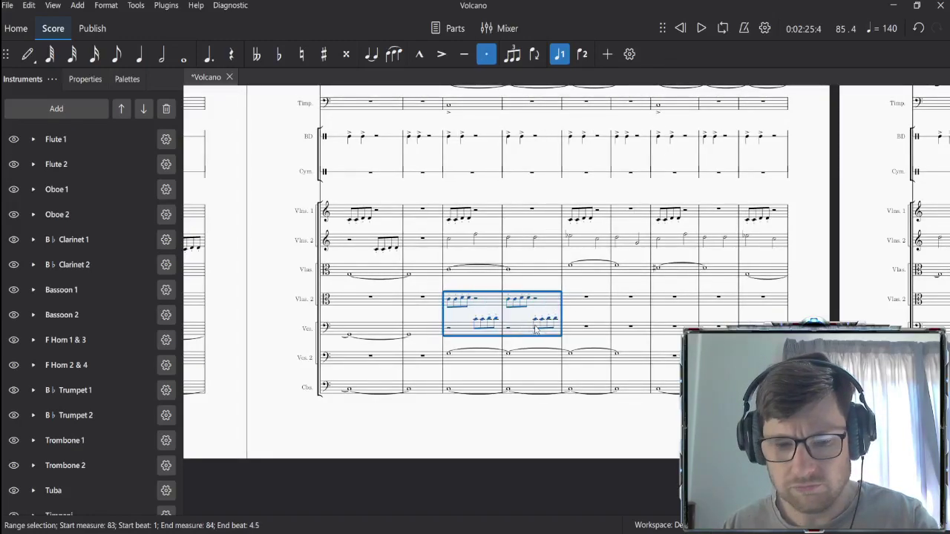
click(576, 304)
key(ctrl+v)
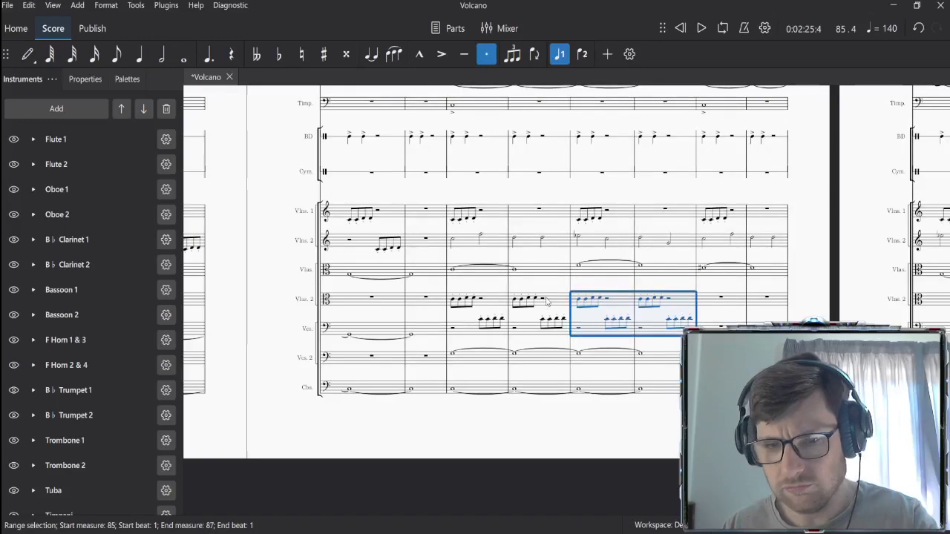
click(549, 303)
shift+click(664, 336)
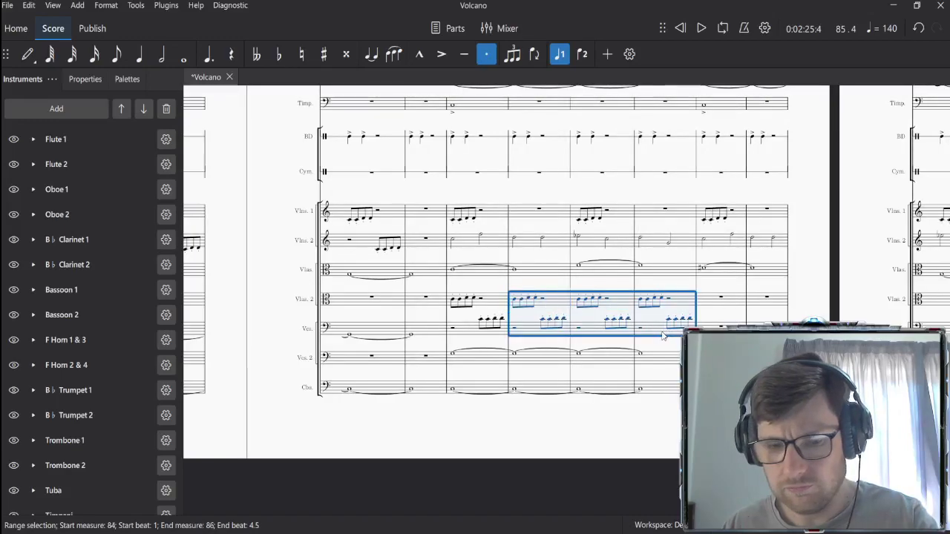
click(710, 306)
key(ctrl+v)
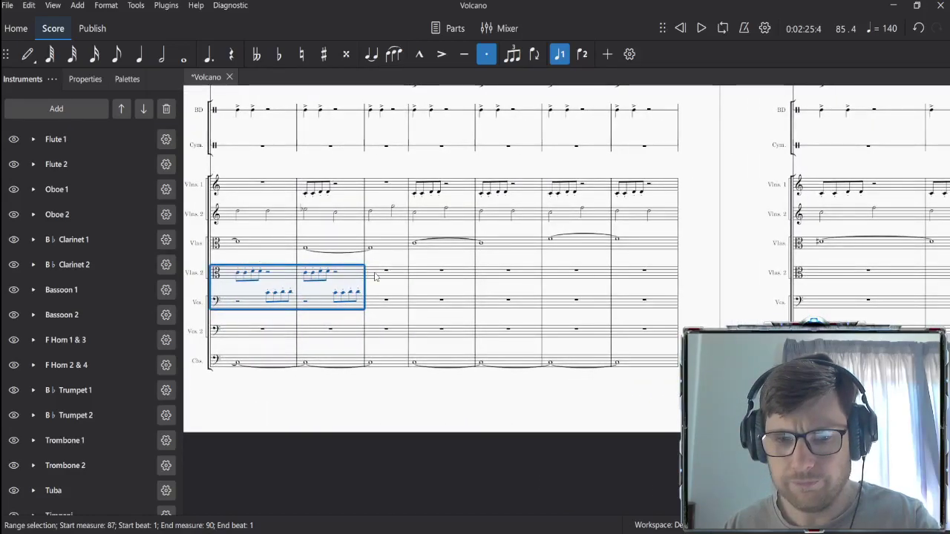
Step: Paste the three-measure eighth-note pattern into Violas 2 and Cellos at measures 90, 93 and 96 to fill the score's end
click(375, 277)
key(ctrl+v)
click(567, 280)
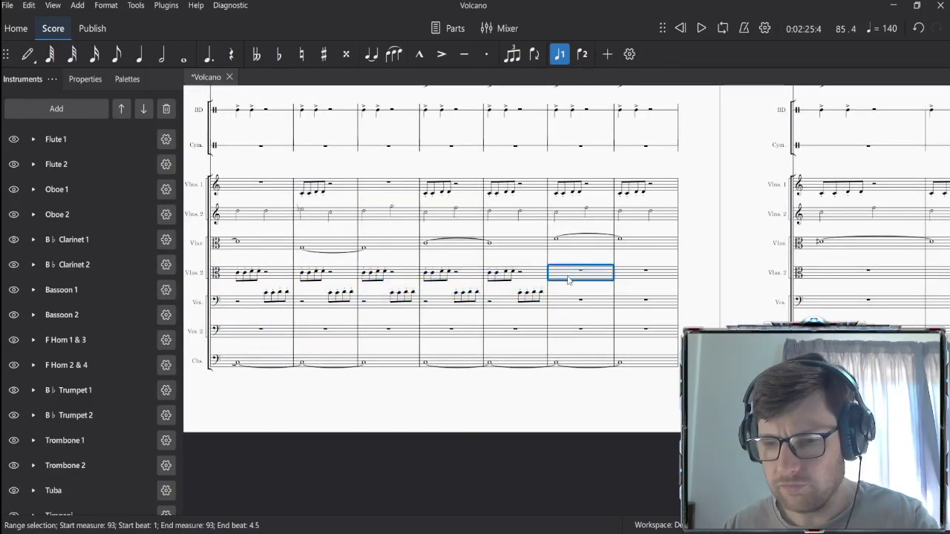
key(ctrl+v)
drag(768, 419, 298, 407)
click(466, 264)
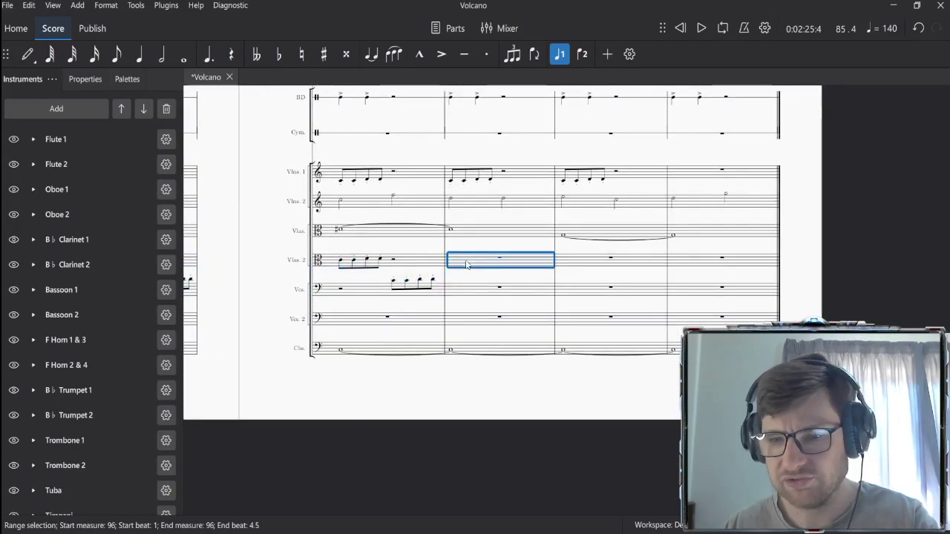
key(ctrl+v)
scroll(269, 424, down, 5)
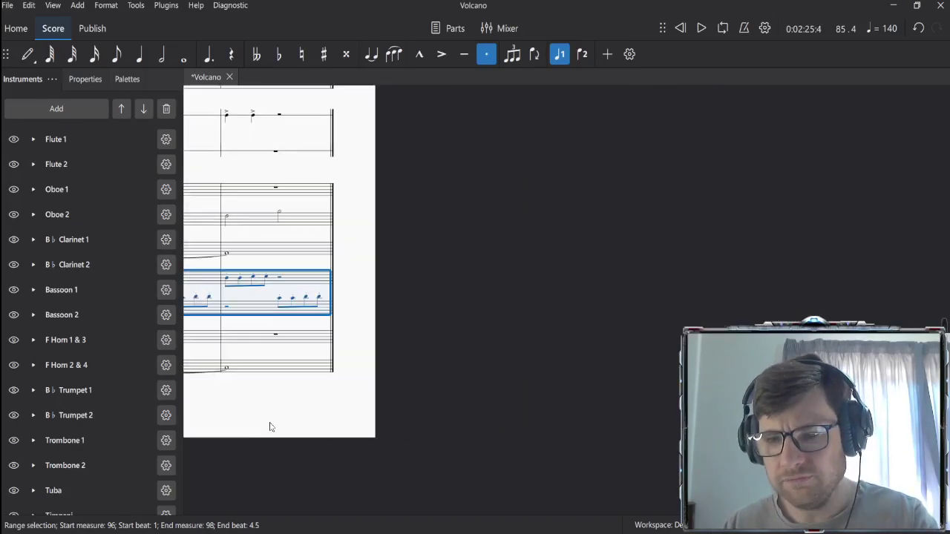
Step: Review the eighth-note pattern in Violas 2 and Cellos from the end of the score back to measure 83
scroll(642, 471, up, 5)
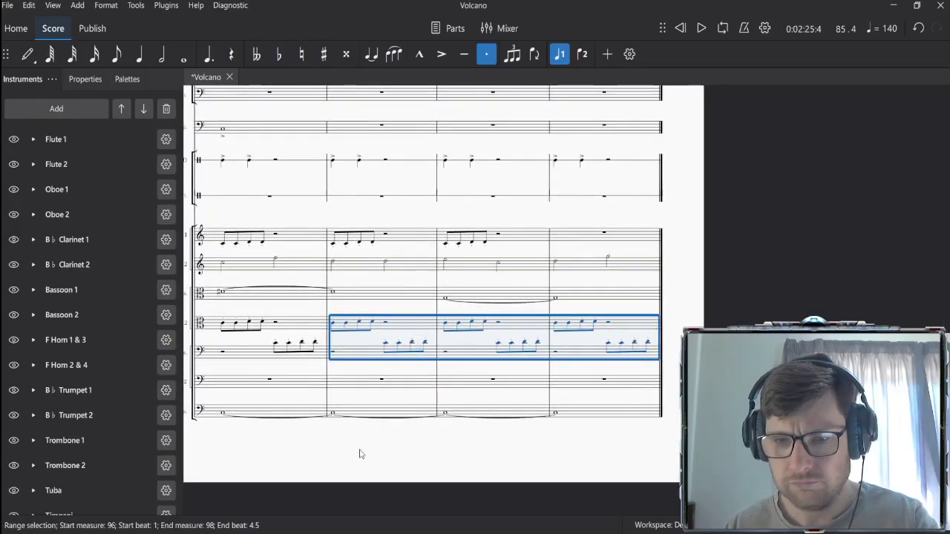
drag(361, 454, 642, 453)
drag(413, 460, 801, 451)
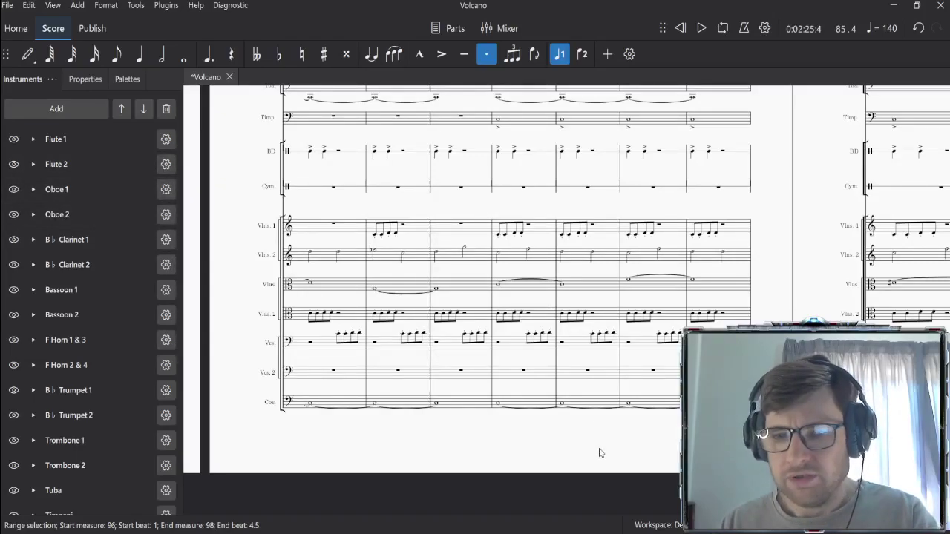
scroll(601, 453, left, 5)
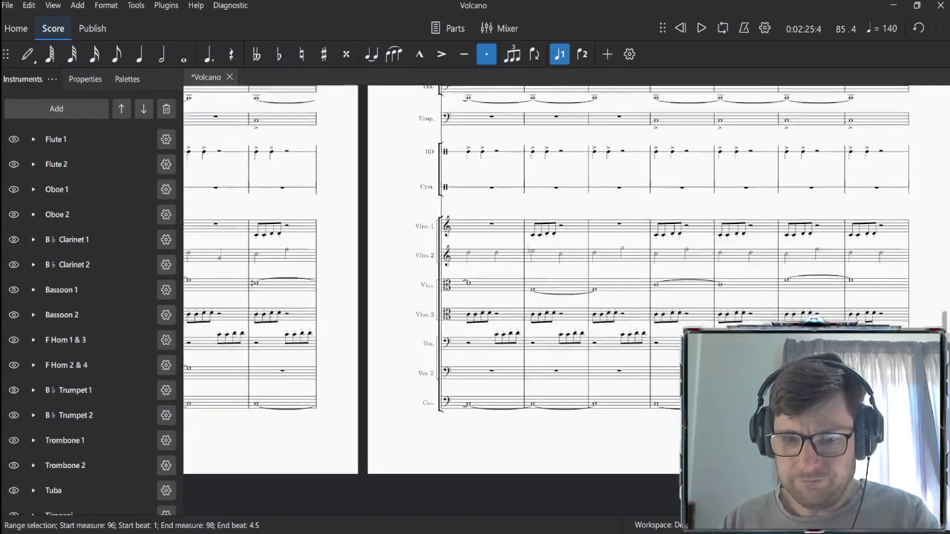
scroll(477, 425, left, 3)
scroll(515, 413, right, 3)
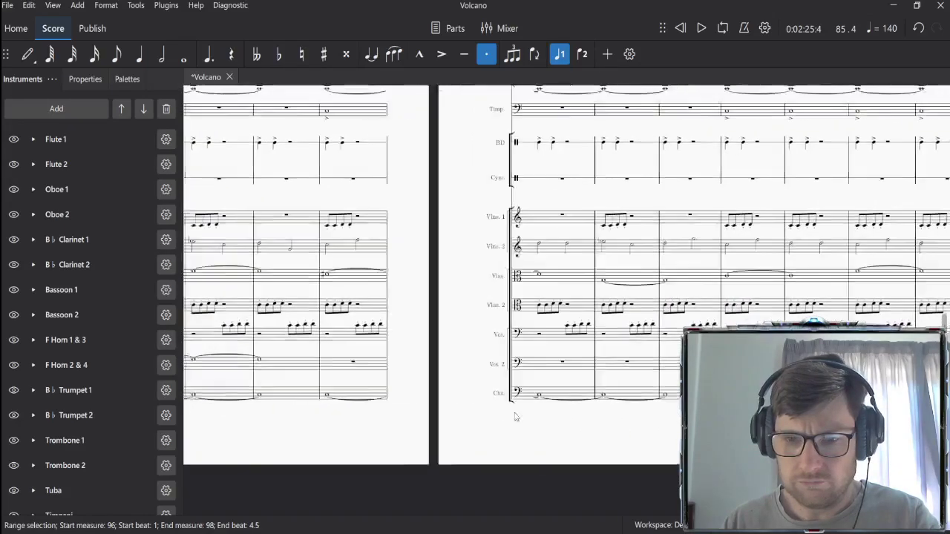
scroll(485, 416, left, 4)
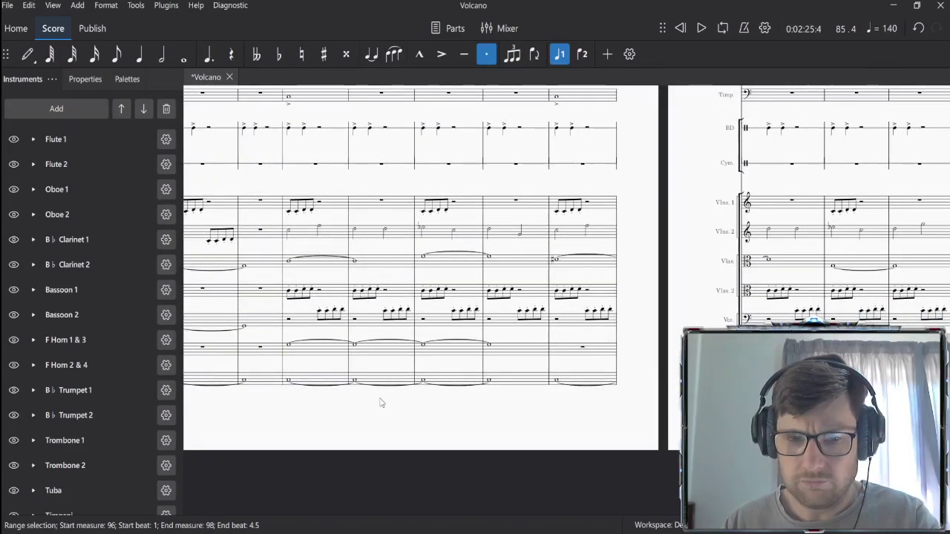
scroll(561, 408, right, 10)
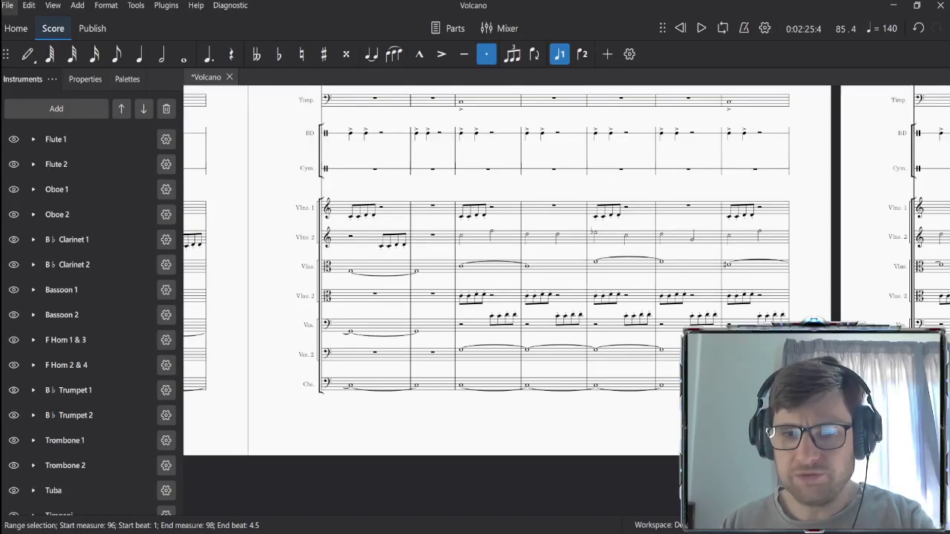
Step: Clear the Violins 1 staff from measure 83 through the last measure of the score
click(501, 217)
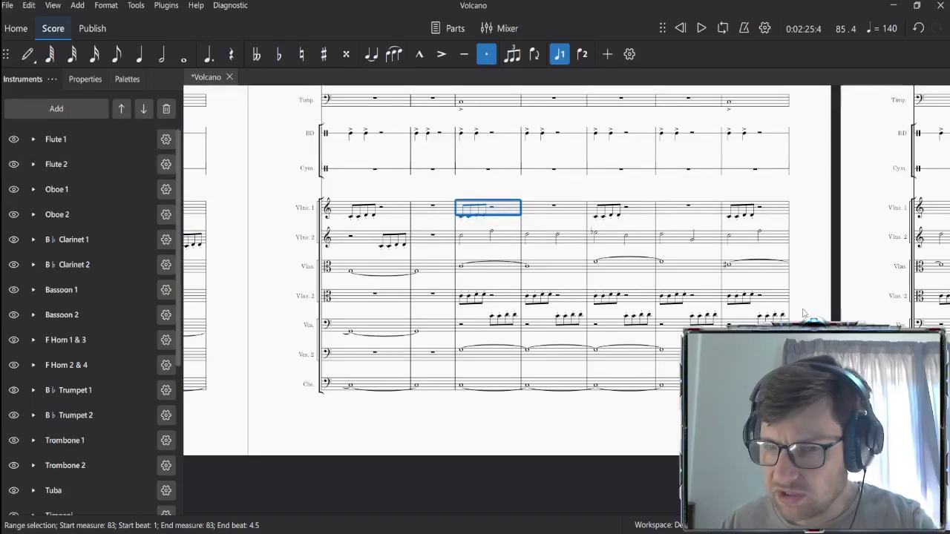
scroll(488, 344, right, 5)
scroll(489, 344, up, 3)
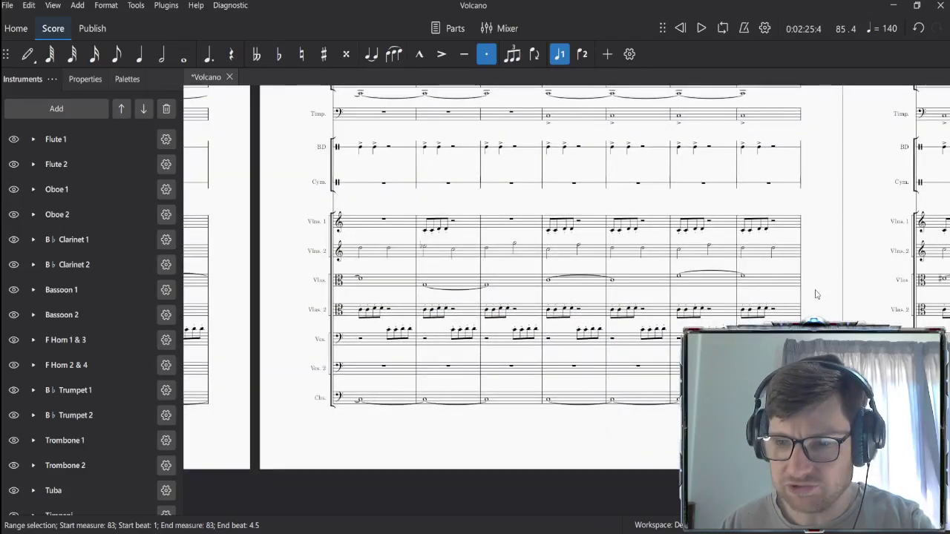
scroll(814, 295, left, 3)
scroll(873, 246, left, 5)
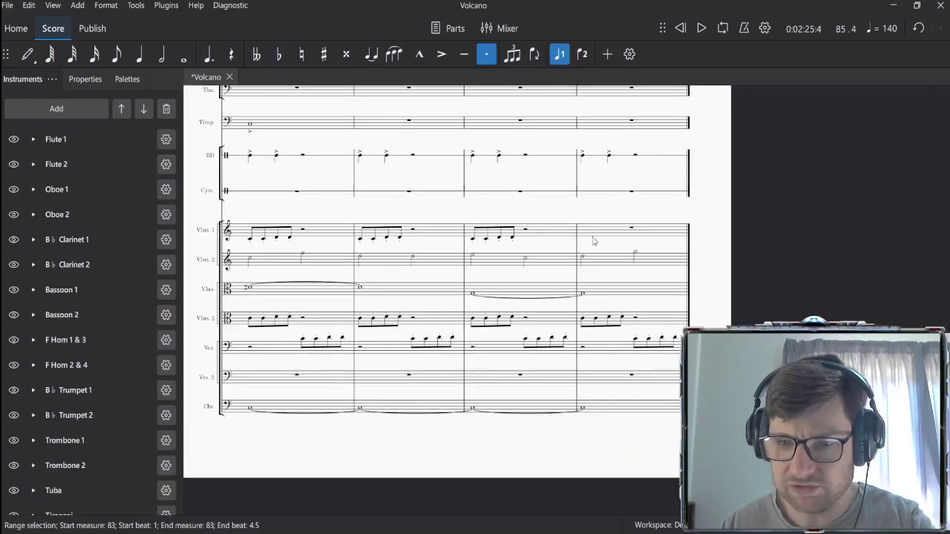
key(ctrl+shift+End)
key(Delete)
Step: Copy the Violins 2 melody from measure 83 to the end of the score into Violins 1 at measure 83
scroll(455, 431, down, 3)
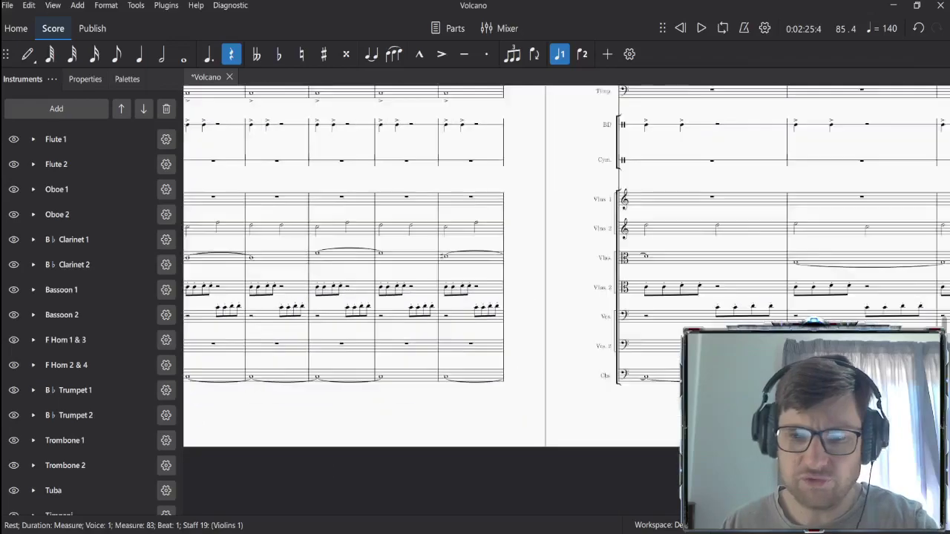
scroll(293, 435, up, 3)
scroll(435, 388, left, 5)
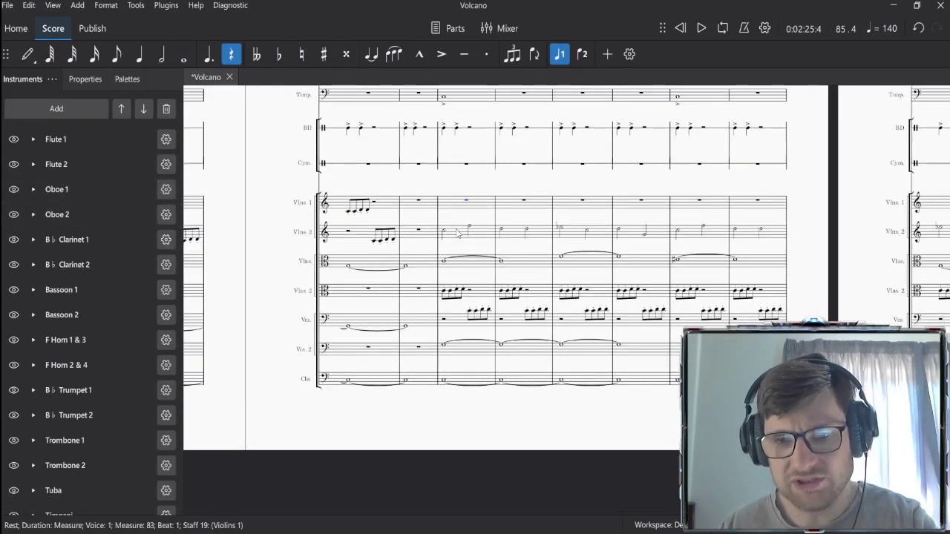
click(458, 233)
scroll(463, 423, right, 5)
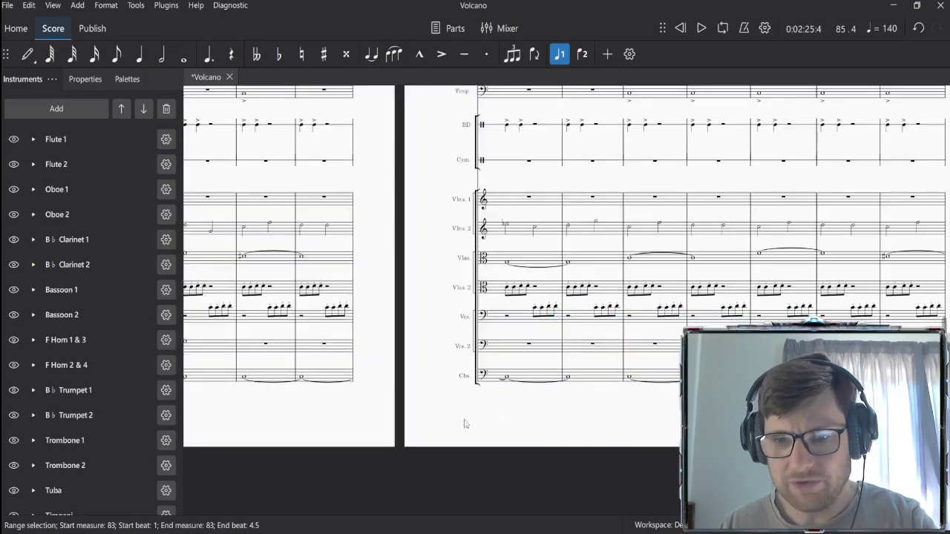
scroll(405, 416, right, 4)
scroll(579, 413, right, 4)
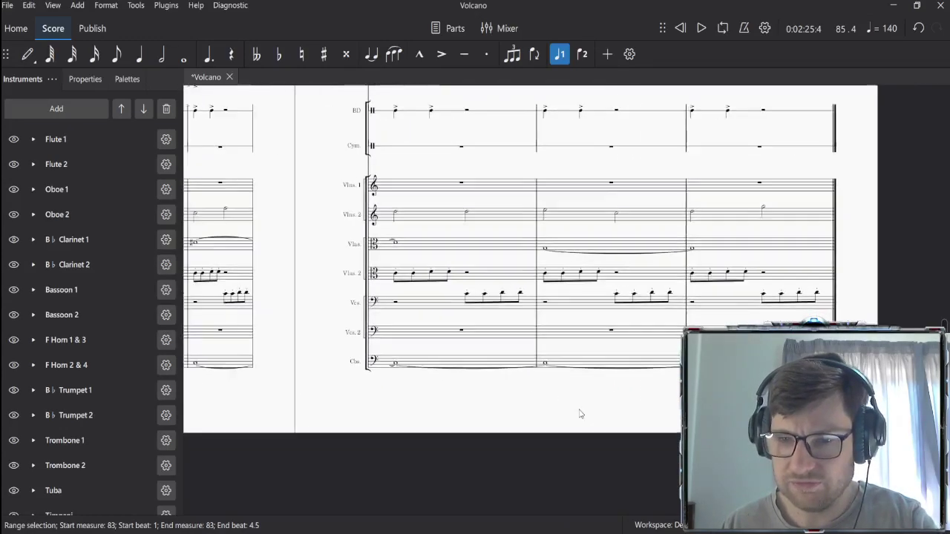
shift+click(699, 221)
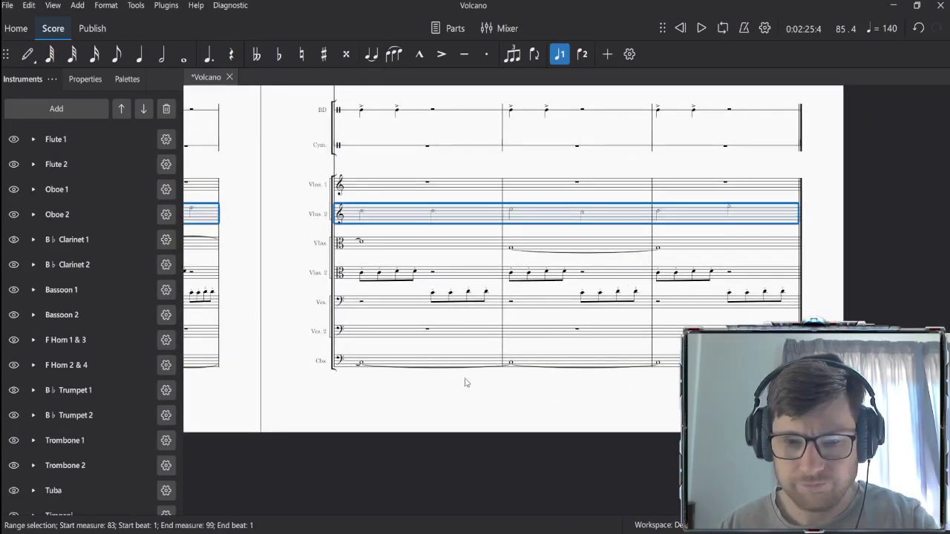
scroll(466, 382, left, 10)
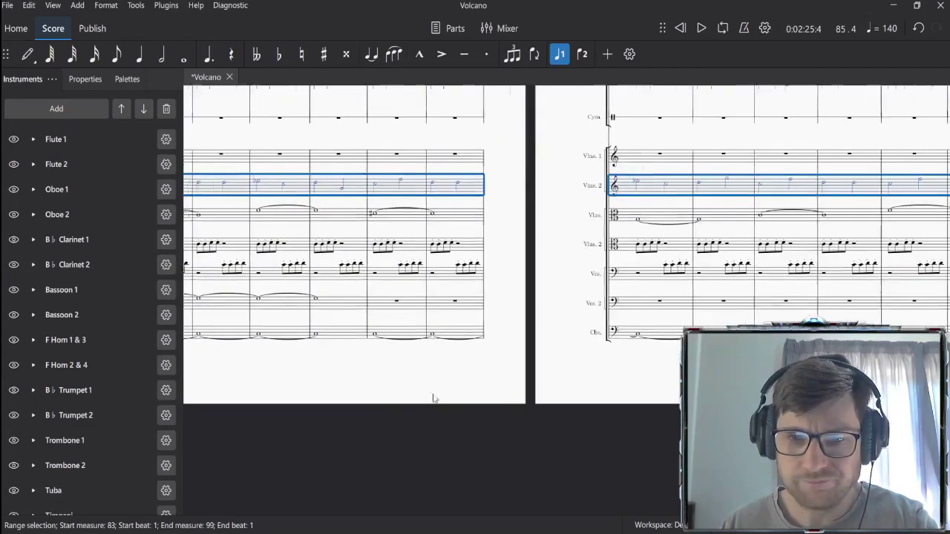
scroll(434, 399, right, 3)
click(514, 187)
key(ctrl+v)
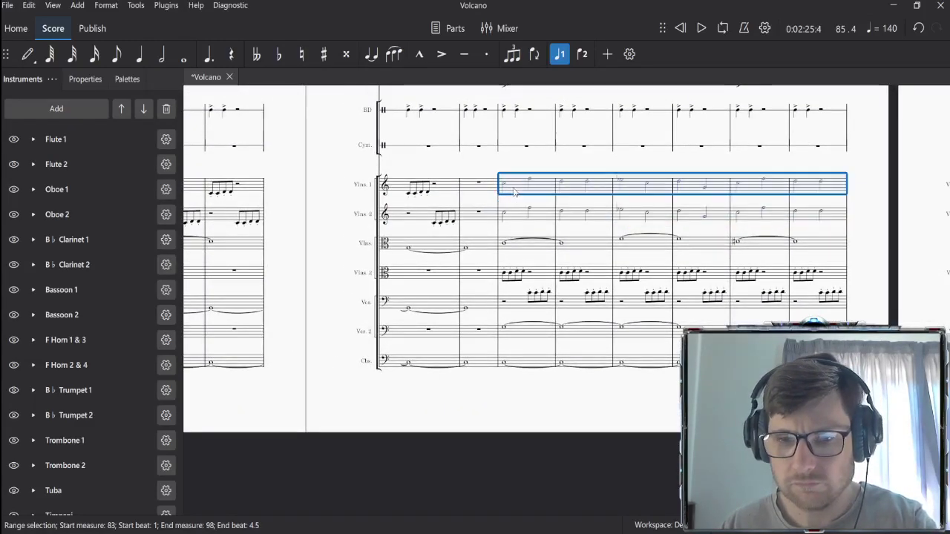
Step: Play back the reworked string parts from measure 82
key(Left)
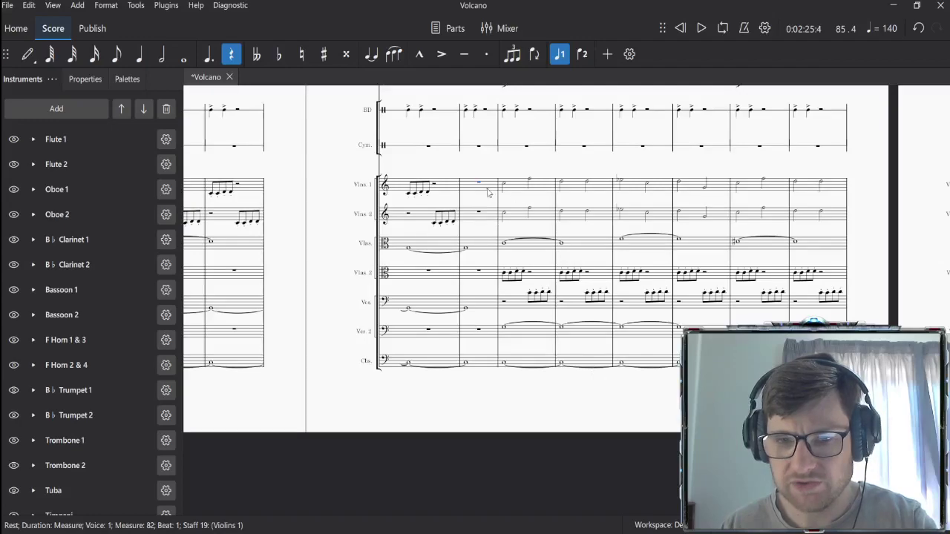
click(487, 192)
key(Escape)
key(space)
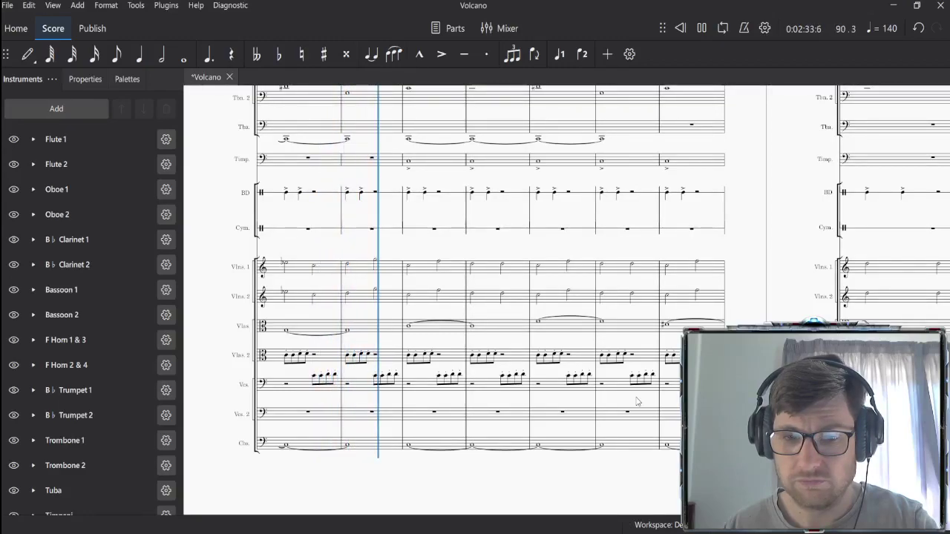
Step: Examine the Violoncellos 2 and Contrabasses parts from measure 83 to the end of the score
key(space)
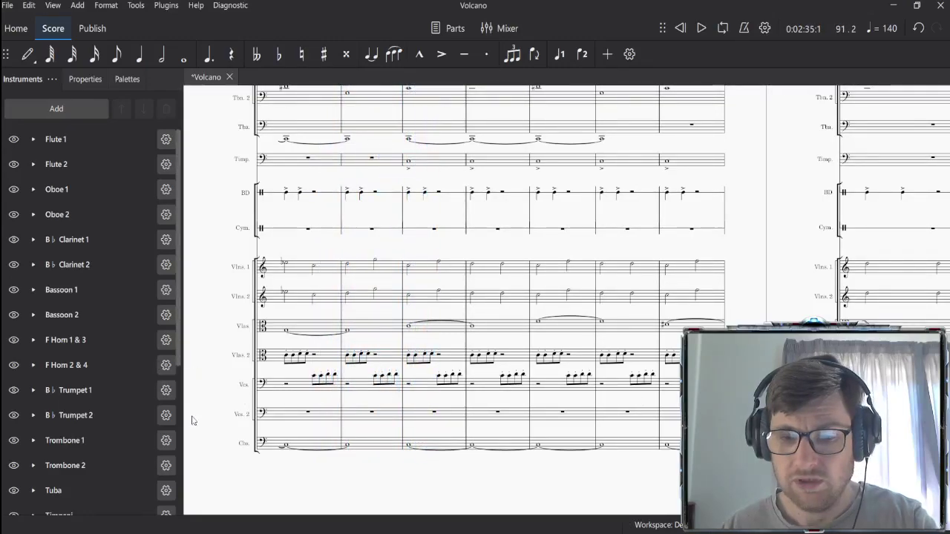
click(319, 417)
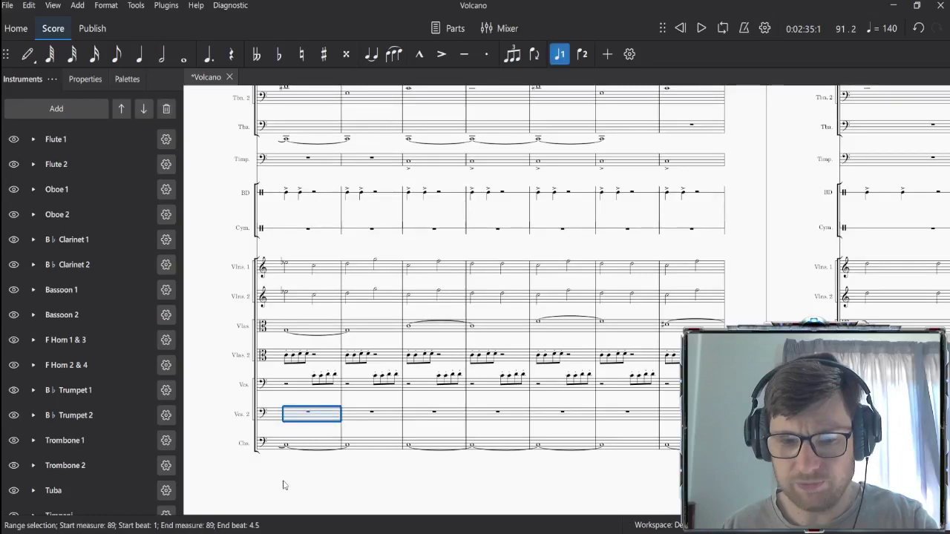
scroll(283, 485, right, 5)
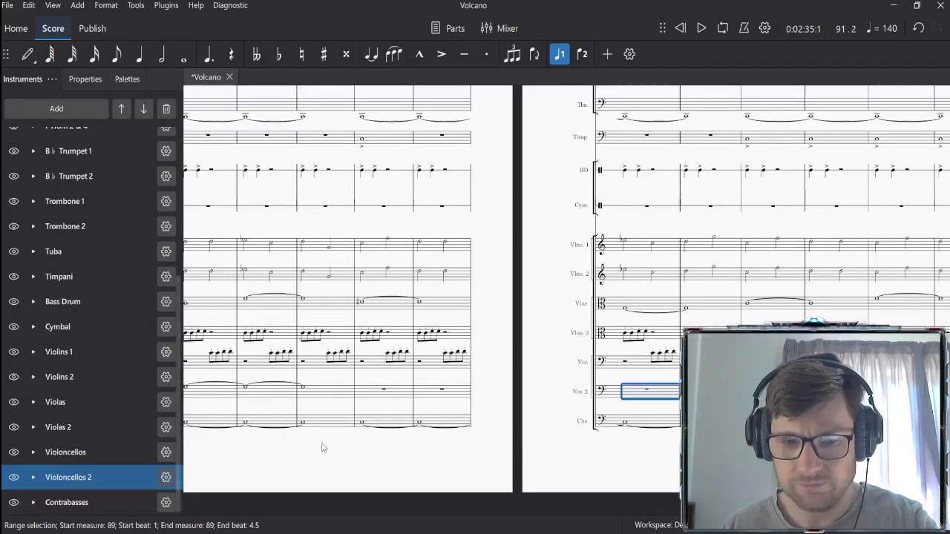
click(362, 427)
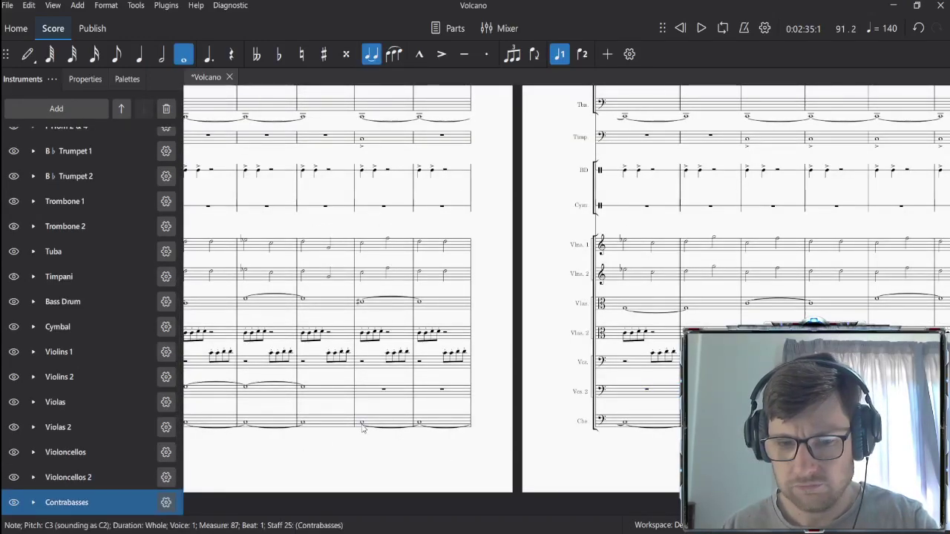
click(245, 386)
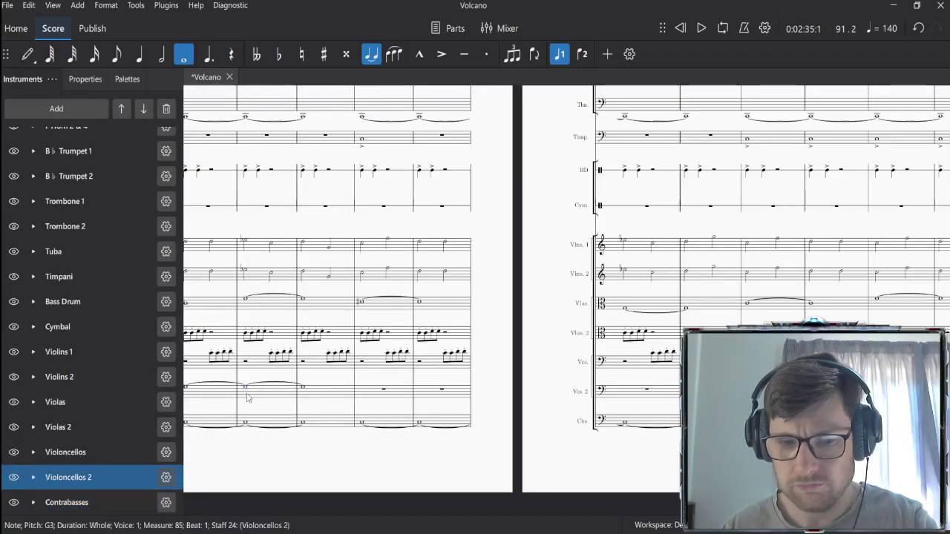
scroll(418, 468, left, 2)
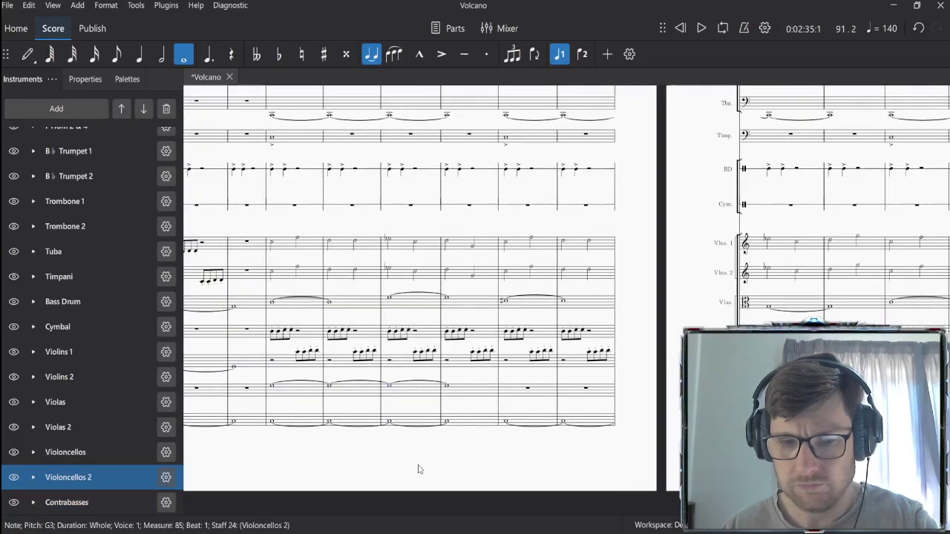
scroll(418, 468, right, 3)
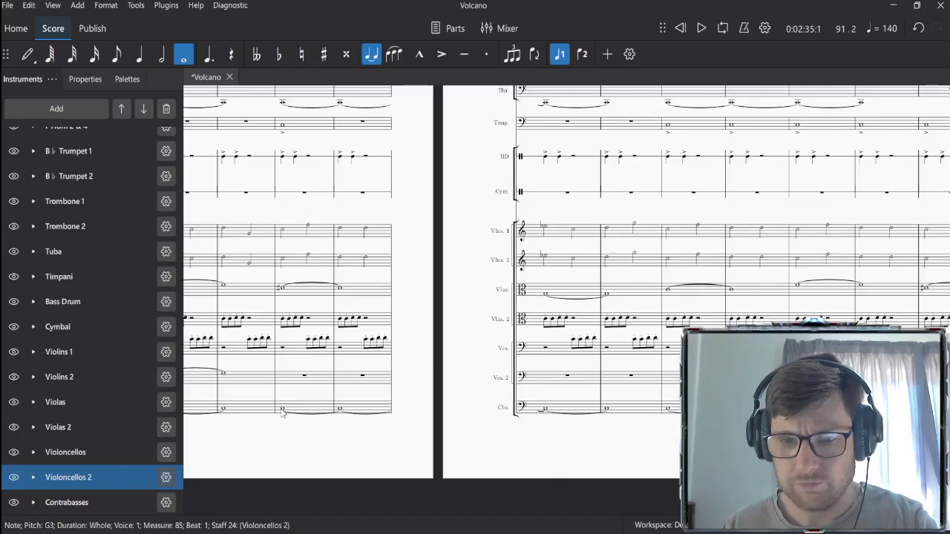
scroll(526, 473, left, 3)
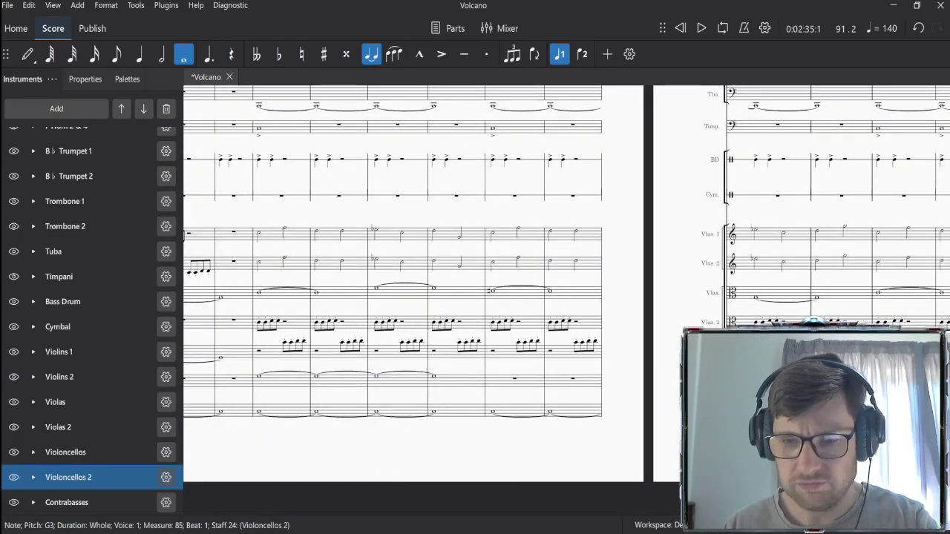
scroll(609, 437, right, 7)
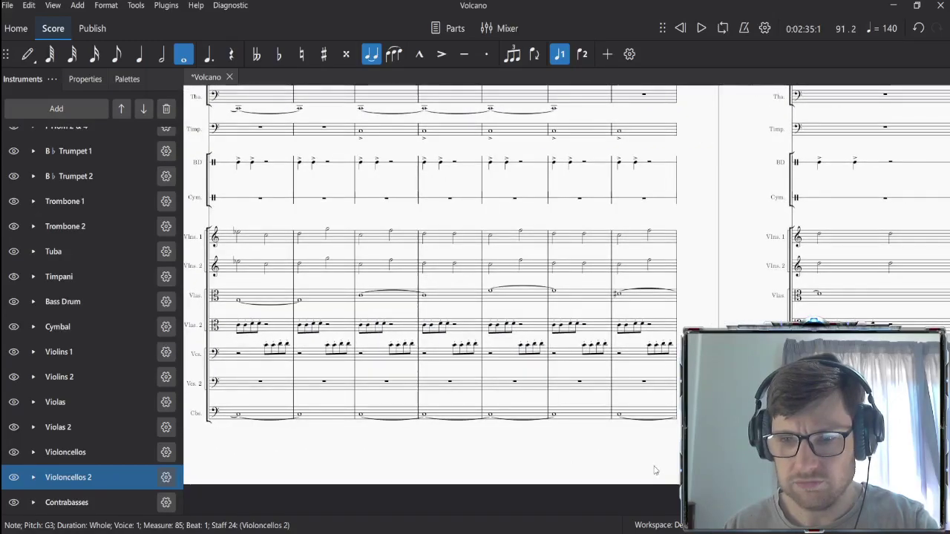
scroll(471, 489, right, 3)
scroll(453, 490, left, 5)
drag(508, 479, 556, 470)
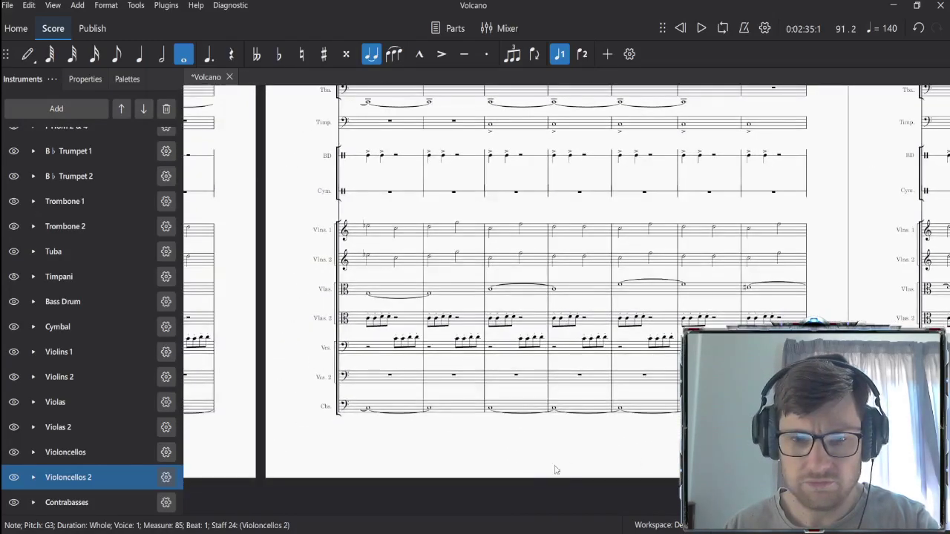
scroll(408, 460, left, 3)
scroll(569, 407, left, 3)
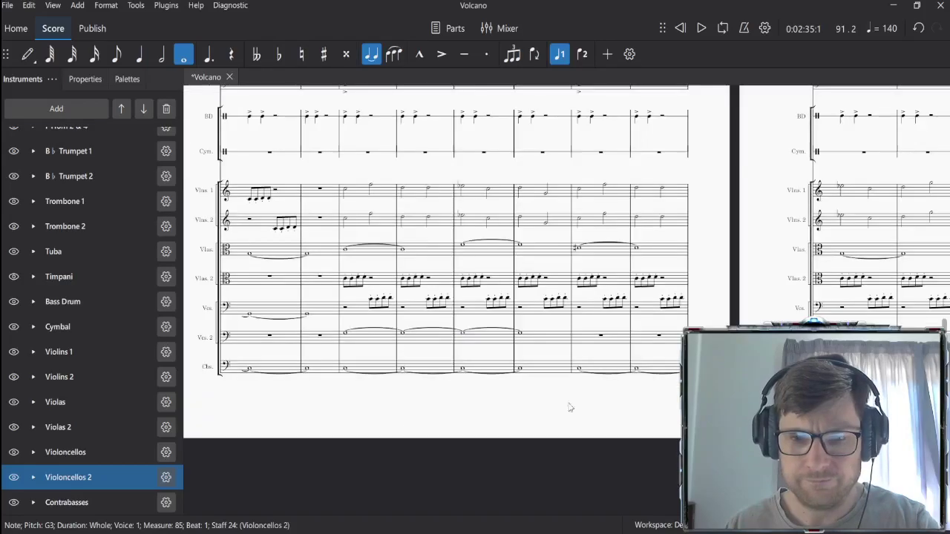
Step: Lower the tied Violoncellos 2 note starting in measure 83 to C3, and repeat measures 83 to 86 through the end of the score
drag(386, 411, 552, 421)
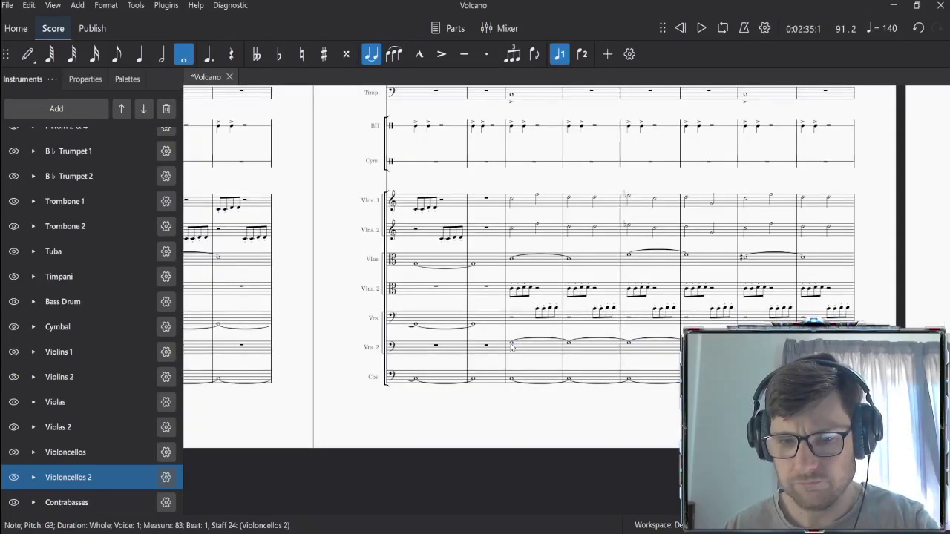
drag(510, 345, 512, 353)
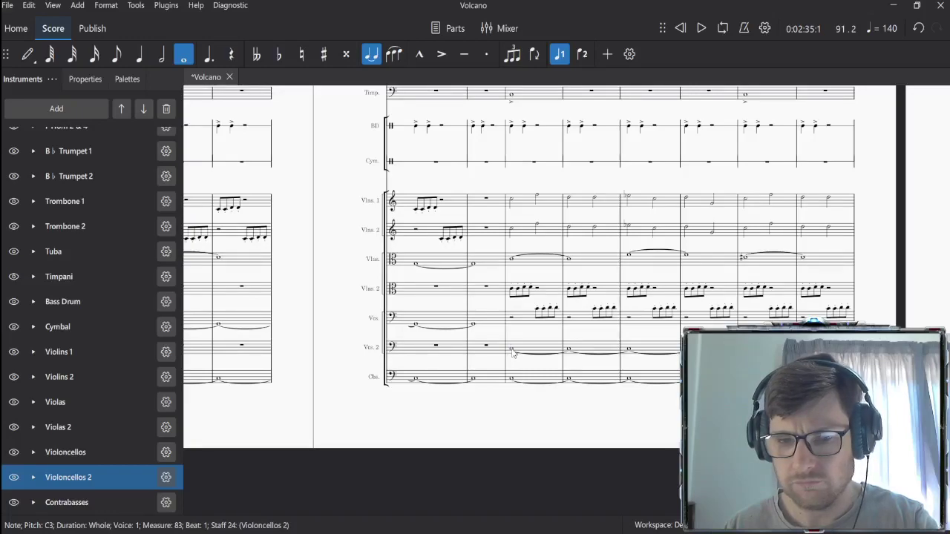
click(529, 353)
key(shift+Right)
key(shift+Right)
key(shift+Right)
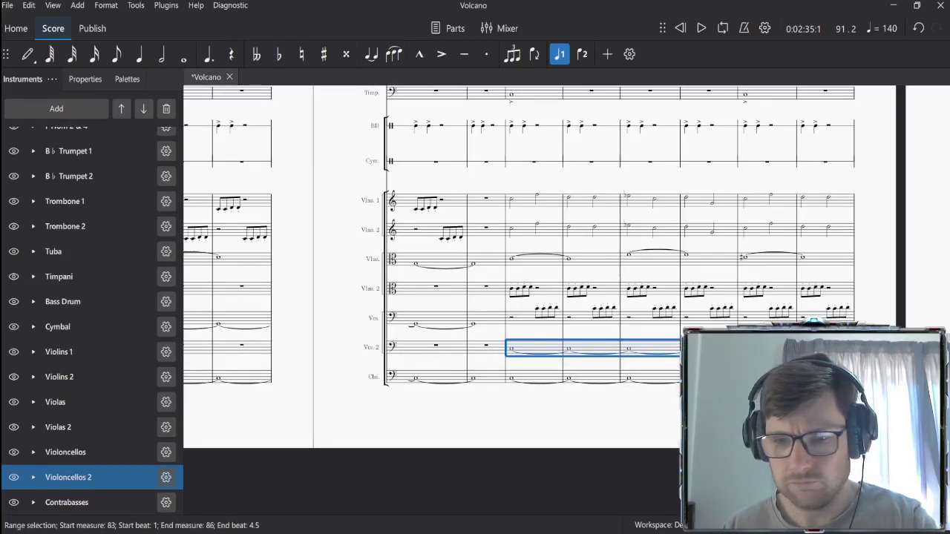
click(767, 348)
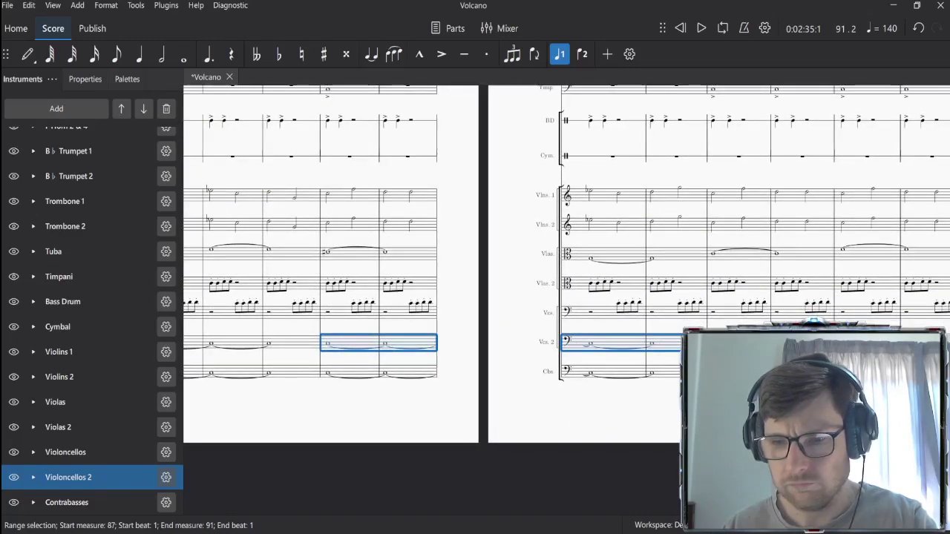
key(r)
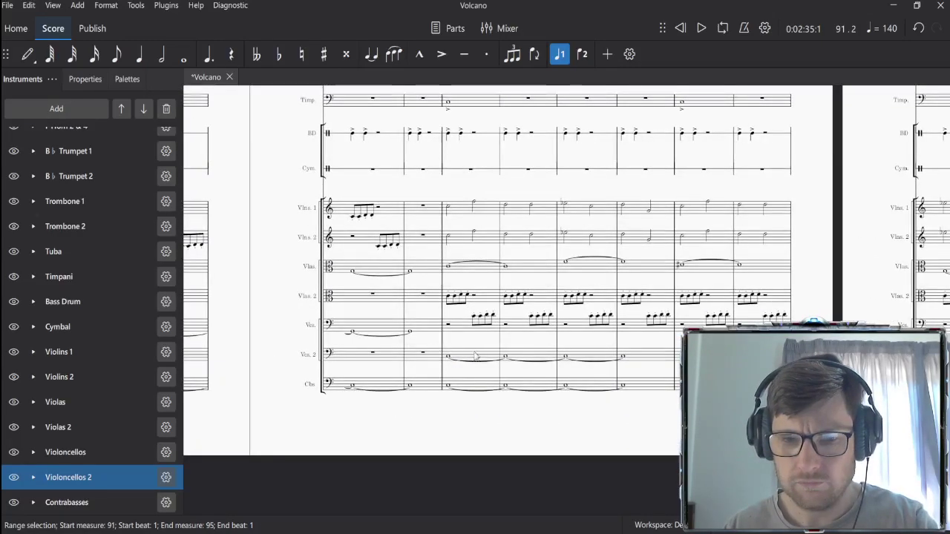
key(ctrl+z)
Step: Play back the closing section from measure 83 to measure 93, following the string staves
key(space)
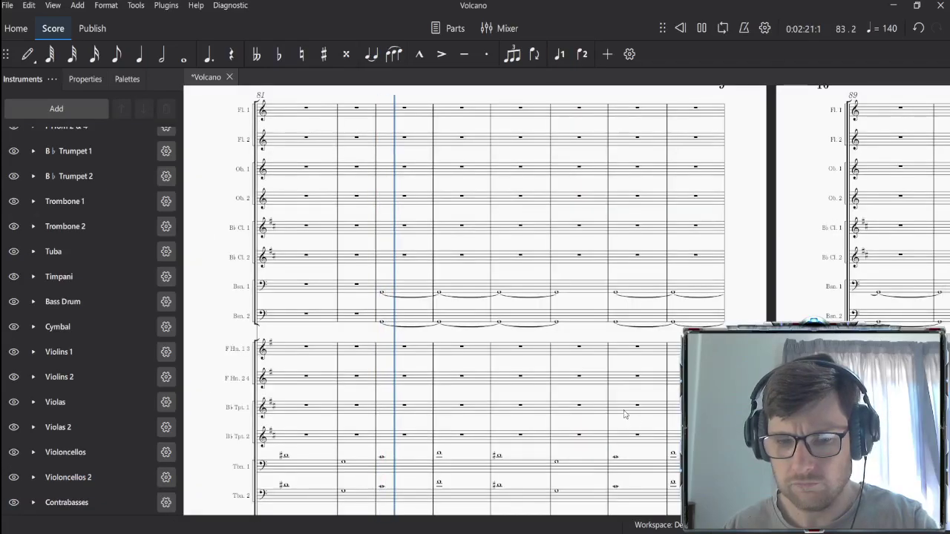
scroll(614, 386, down, 3)
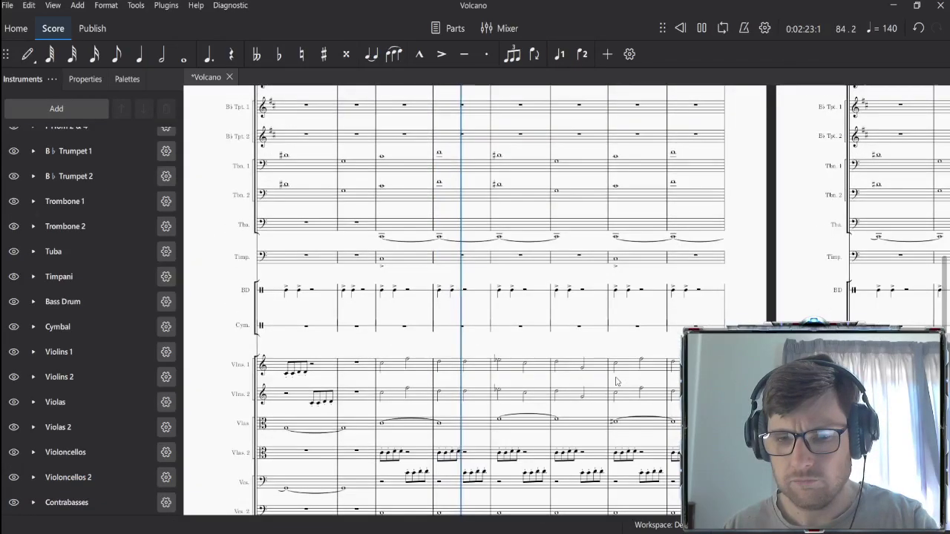
scroll(616, 382, down, 2)
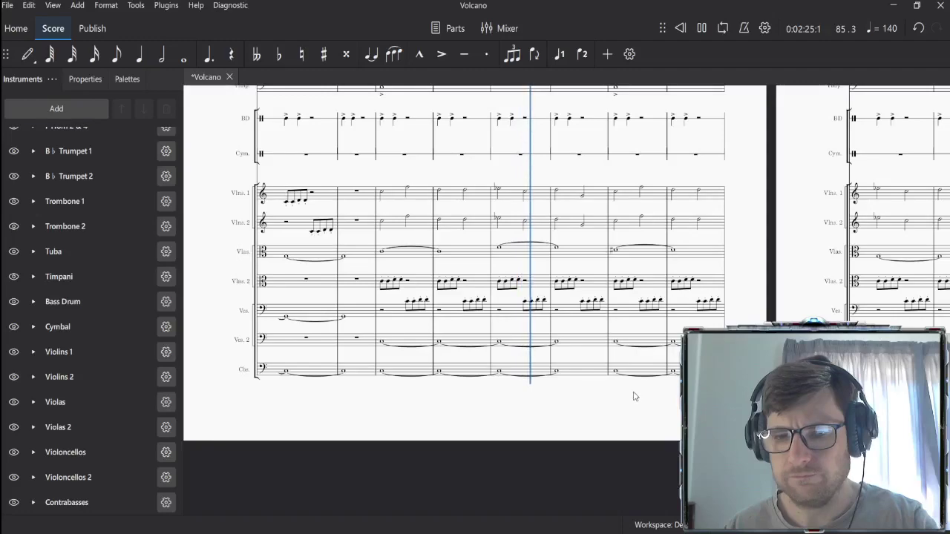
scroll(663, 396, up, 2)
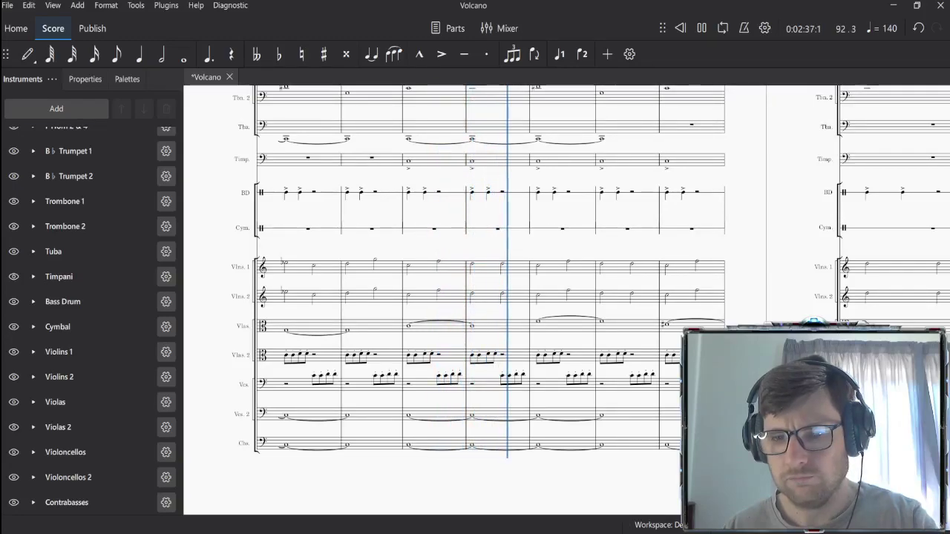
key(space)
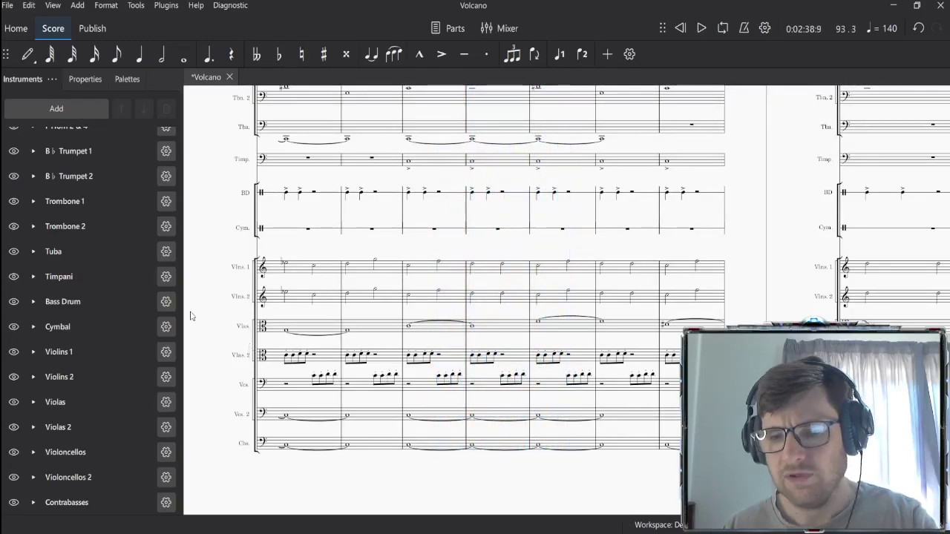
Step: Select measures 95 to 98 of Violoncellos 2, and review the string, percussion and brass parts back to the pages before measure 83
click(670, 415)
key(shift+Right)
key(shift+Right)
key(shift+Right)
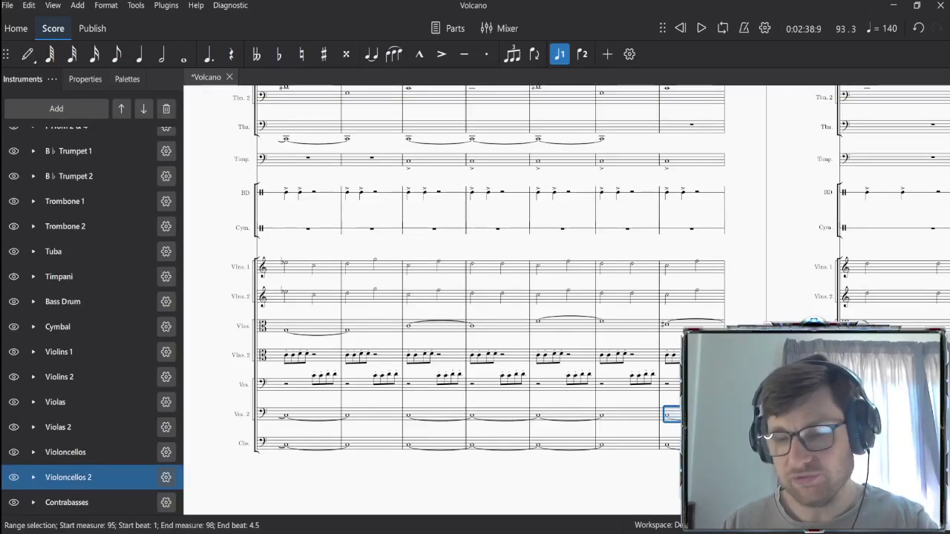
scroll(532, 445, right, 5)
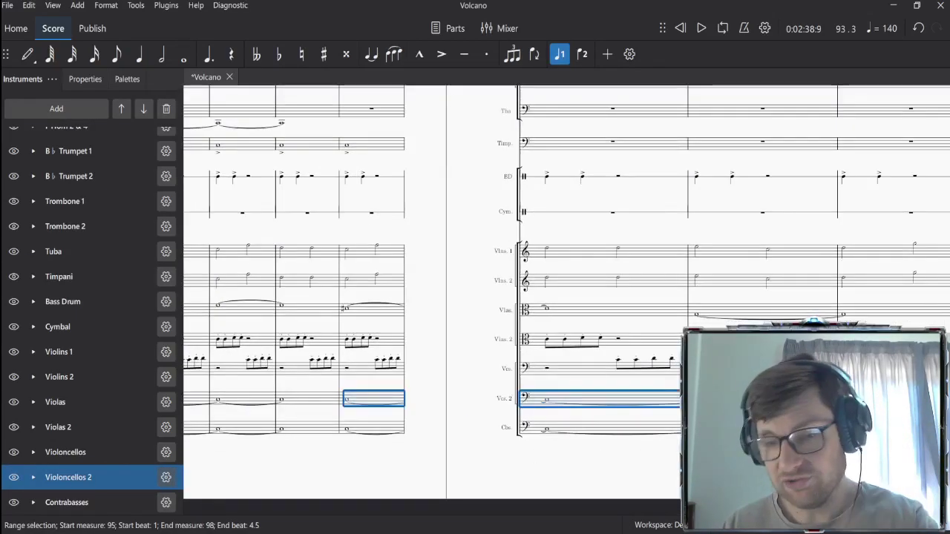
mouse_move(749, 473)
mouse_down()
mouse_move(502, 473)
mouse_move(765, 468)
mouse_up()
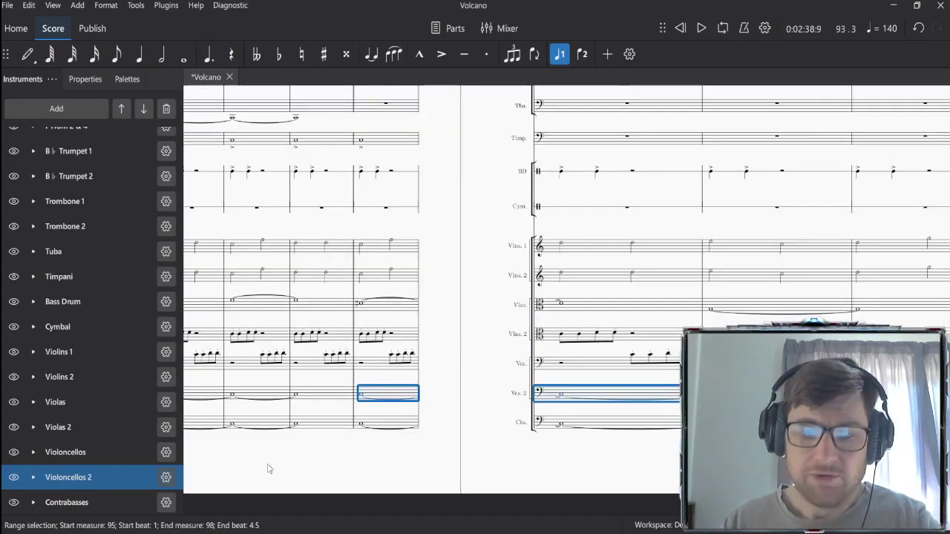
scroll(331, 467, right, 3)
scroll(430, 460, left, 5)
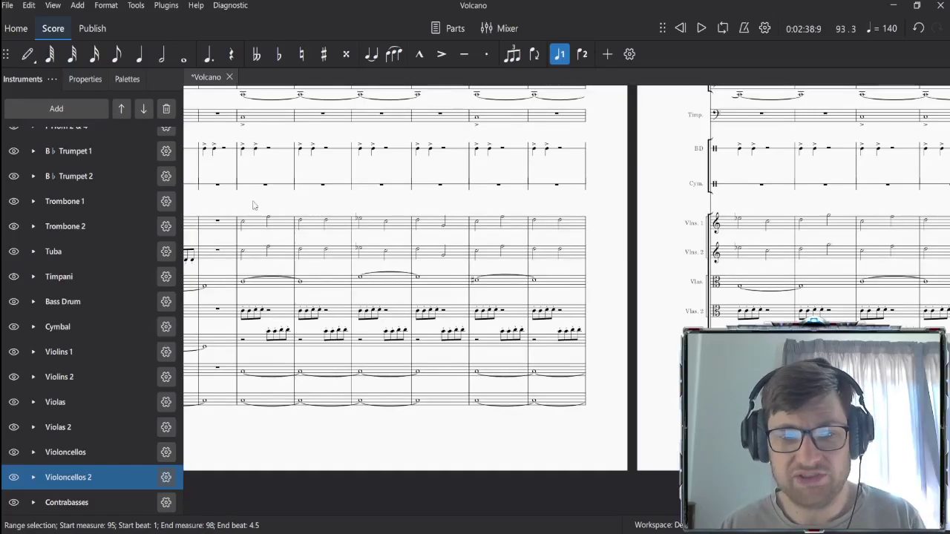
scroll(253, 205, right, 5)
scroll(596, 243, up, 1)
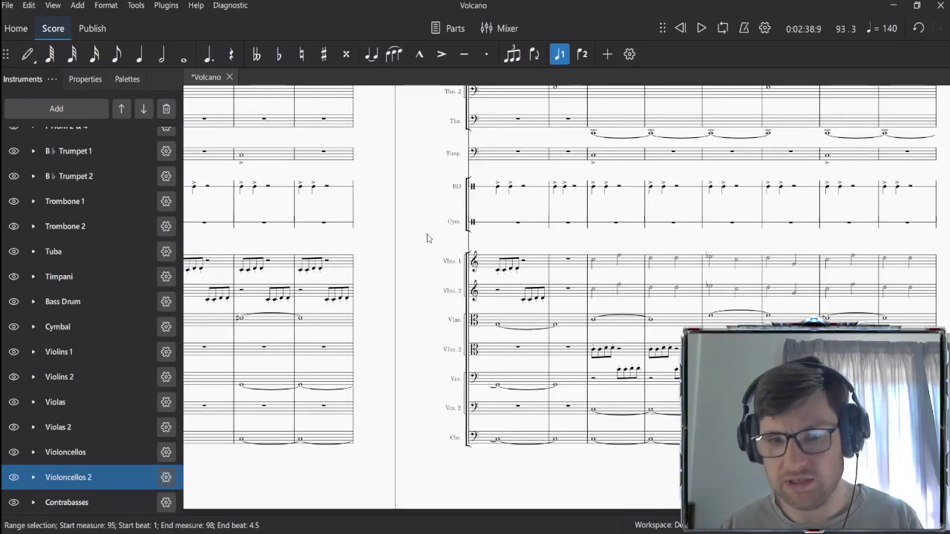
drag(420, 237, 420, 349)
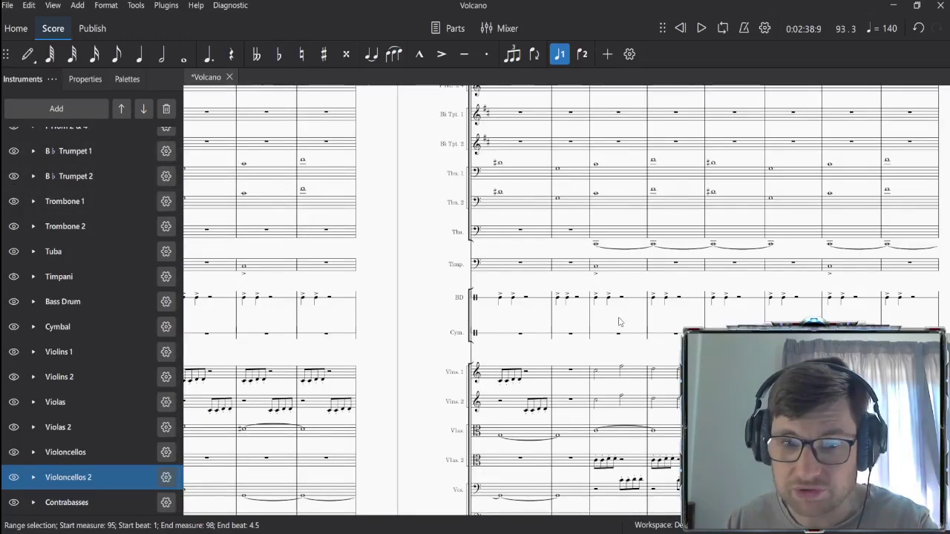
scroll(620, 321, down, 3)
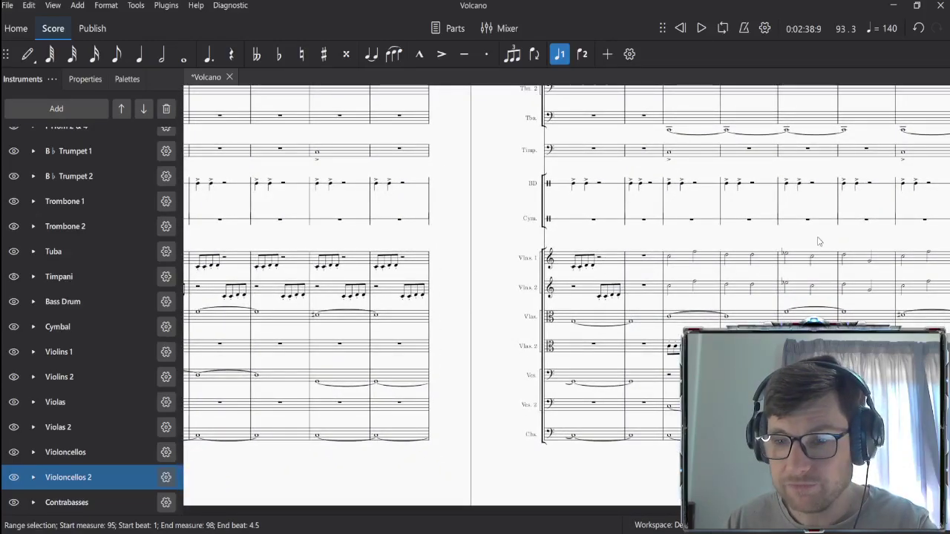
Step: Look over the horn and trumpet figures from measure 91, and play back the score from measure 83 to measure 97
click(690, 259)
drag(819, 241, 386, 411)
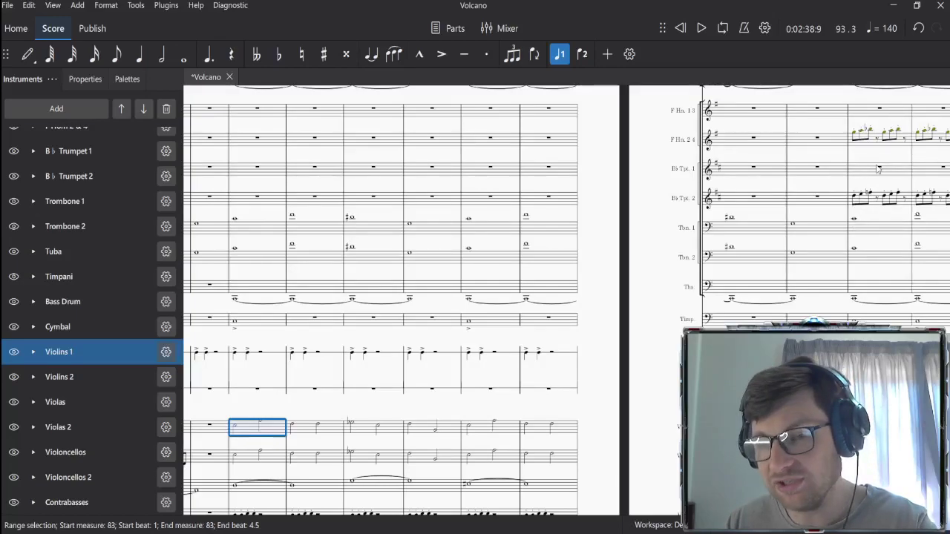
drag(673, 436, 680, 266)
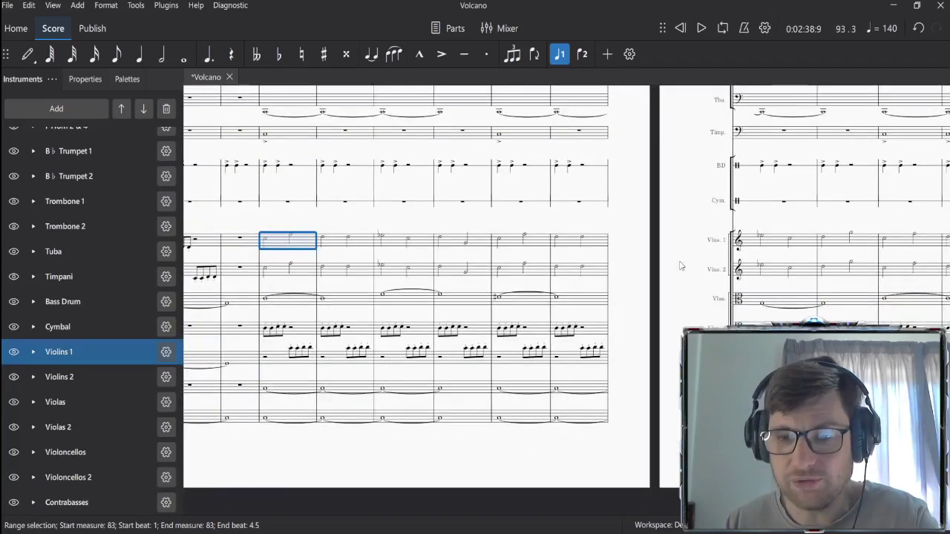
click(518, 224)
key(space)
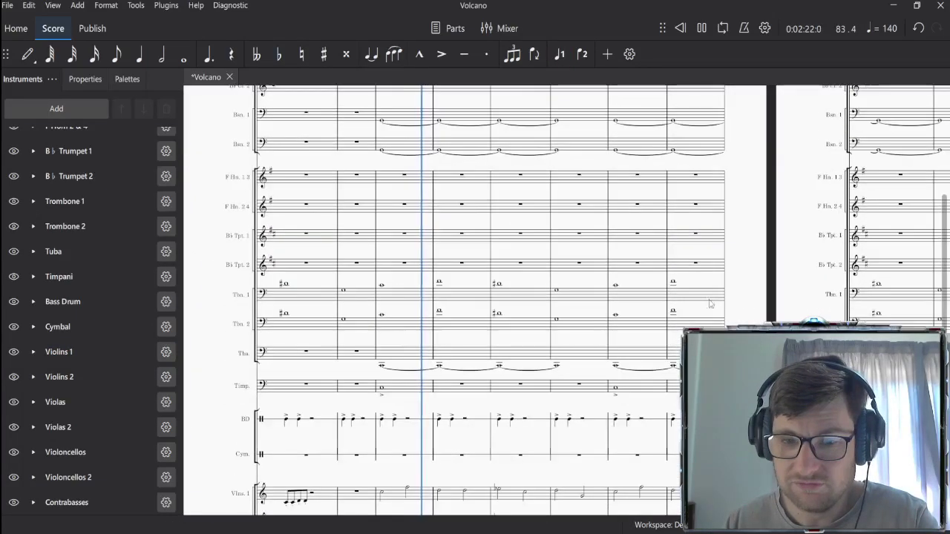
scroll(742, 304, down, 3)
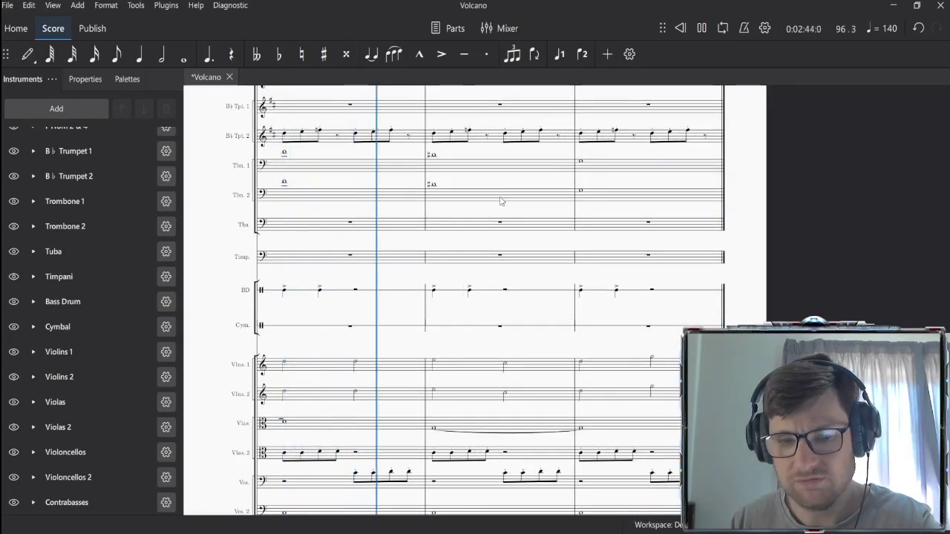
key(space)
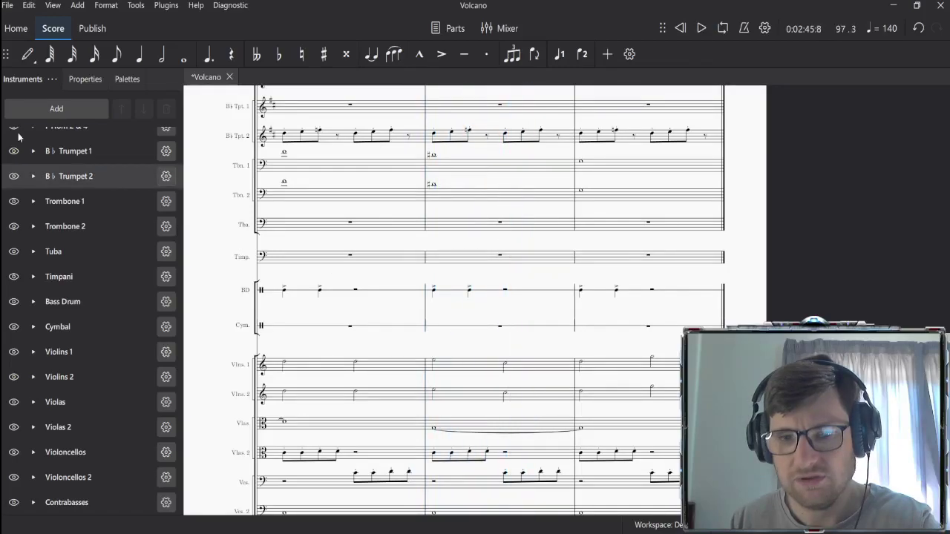
Step: Lower the first half note of measure 97 to E♭5 in Violins 1 and Violins 2, and check the surrounding melody notes
drag(360, 354, 551, 314)
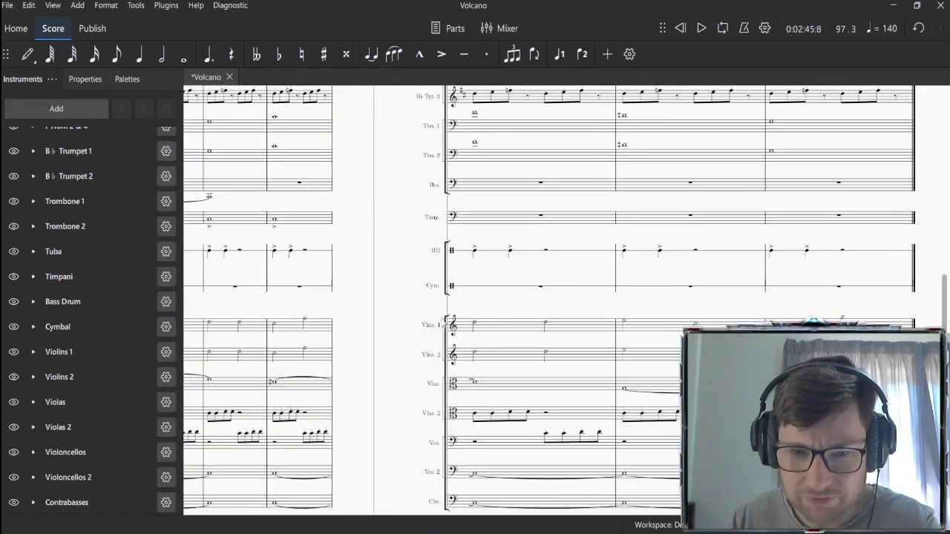
click(303, 322)
click(304, 322)
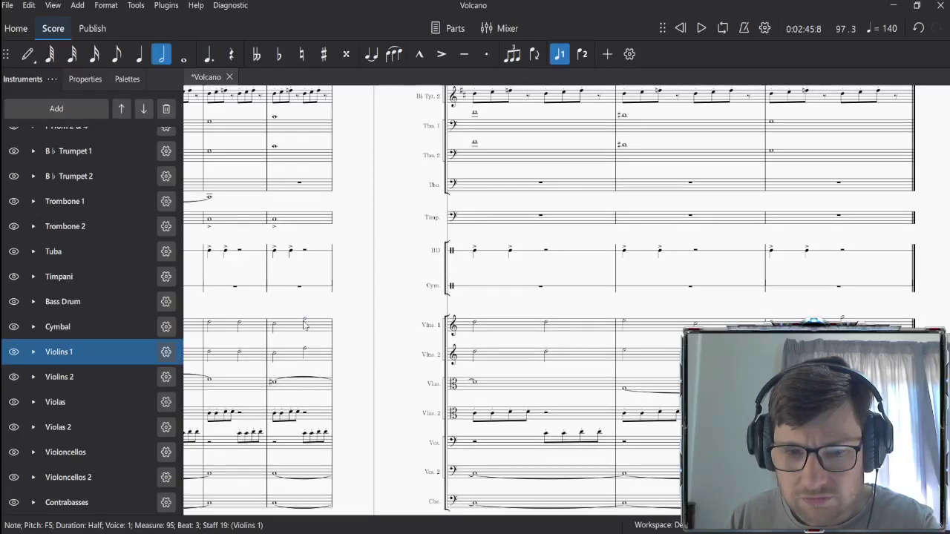
click(476, 325)
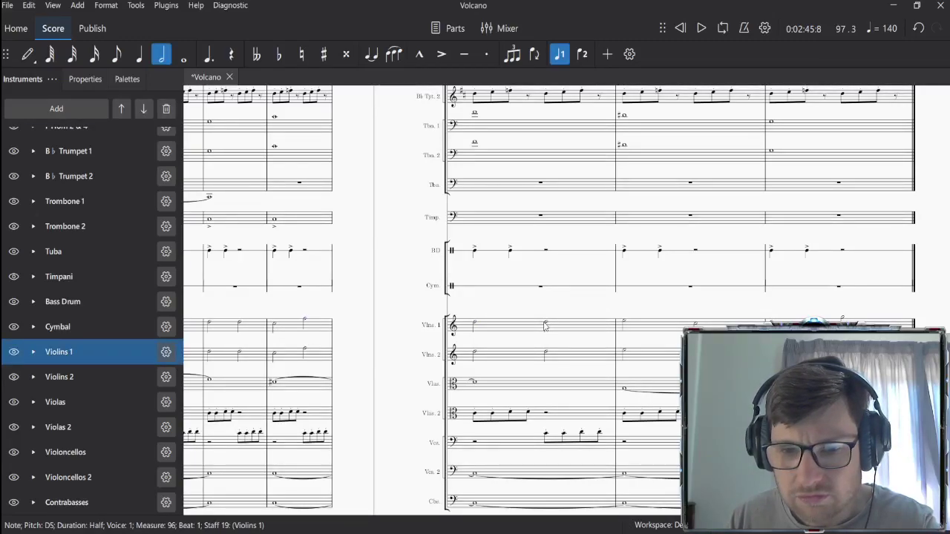
click(623, 323)
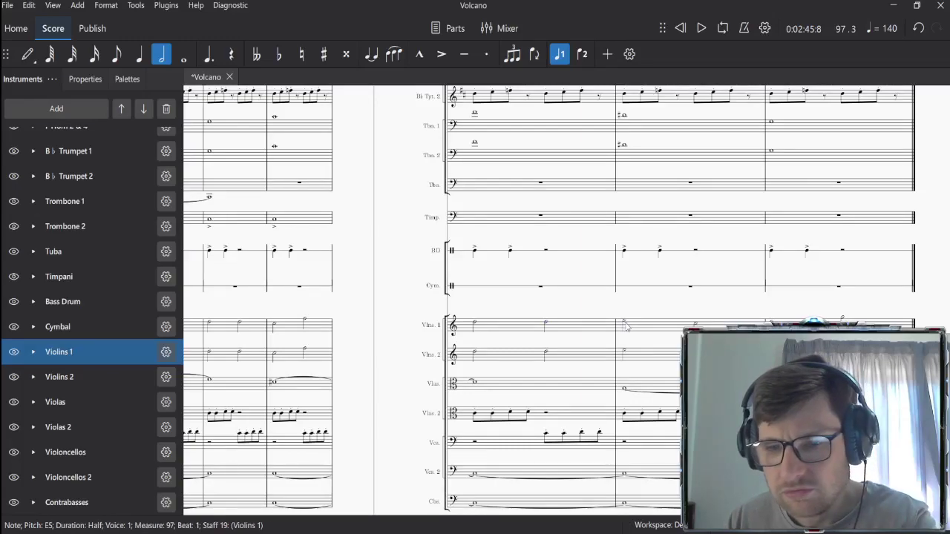
click(623, 355)
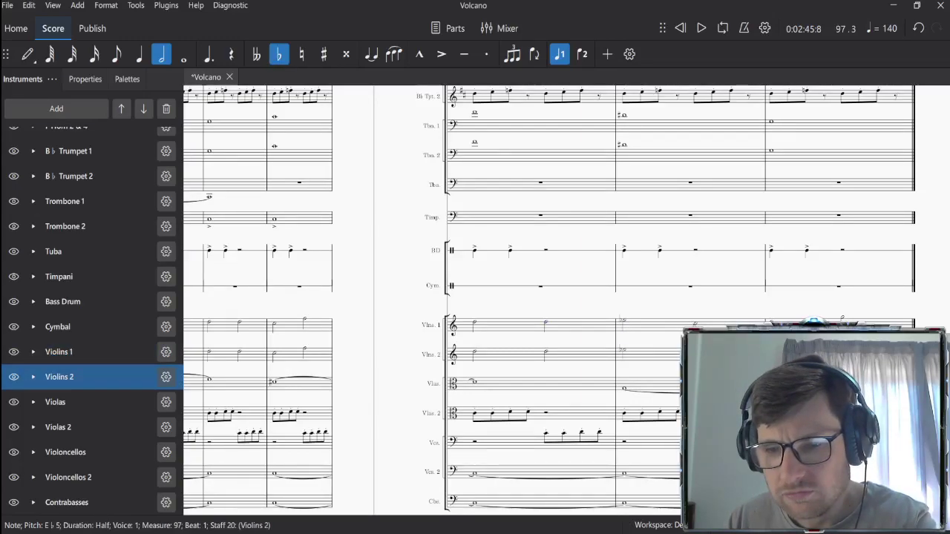
click(695, 325)
key(Right)
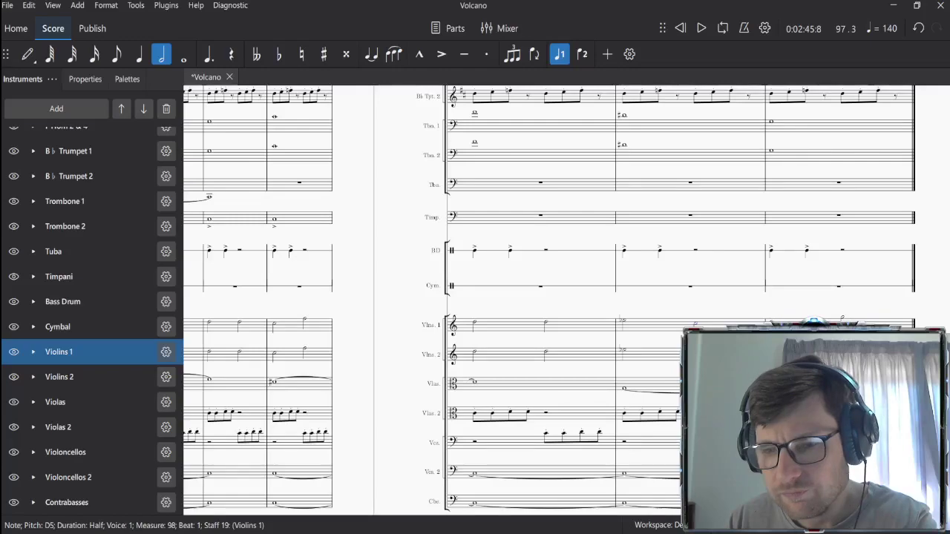
key(Right)
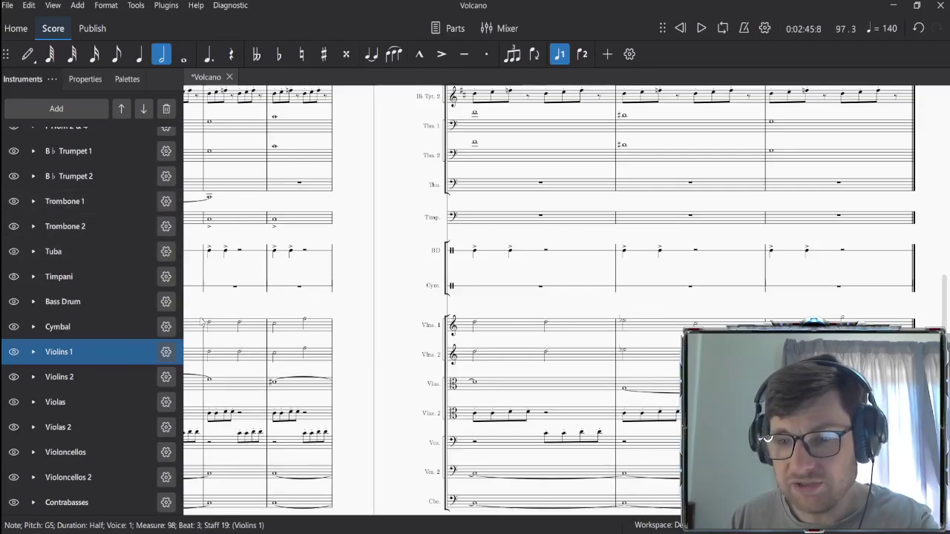
Step: Check the Trombone 1 whole note in measure 96, and review the brass and woodwind parts from measure 89 onward
drag(816, 304, 647, 415)
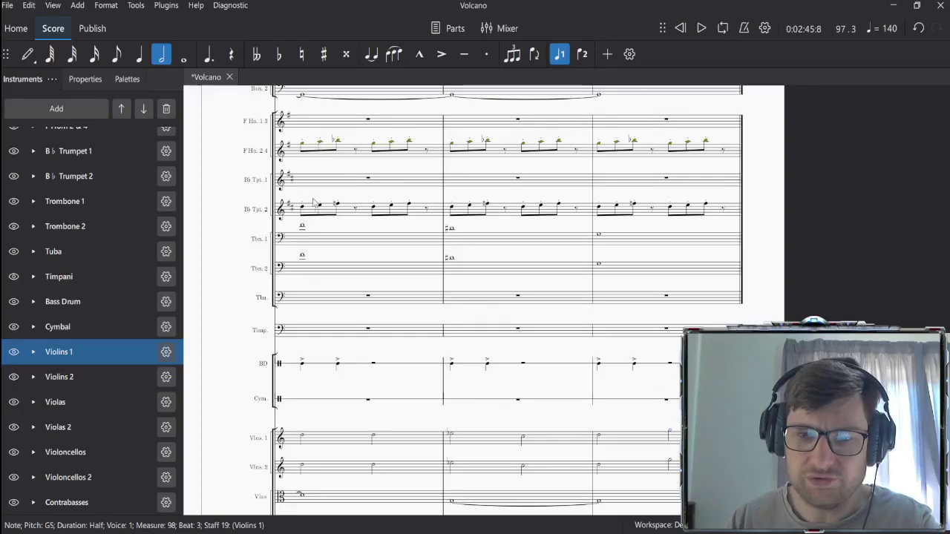
drag(227, 254, 405, 260)
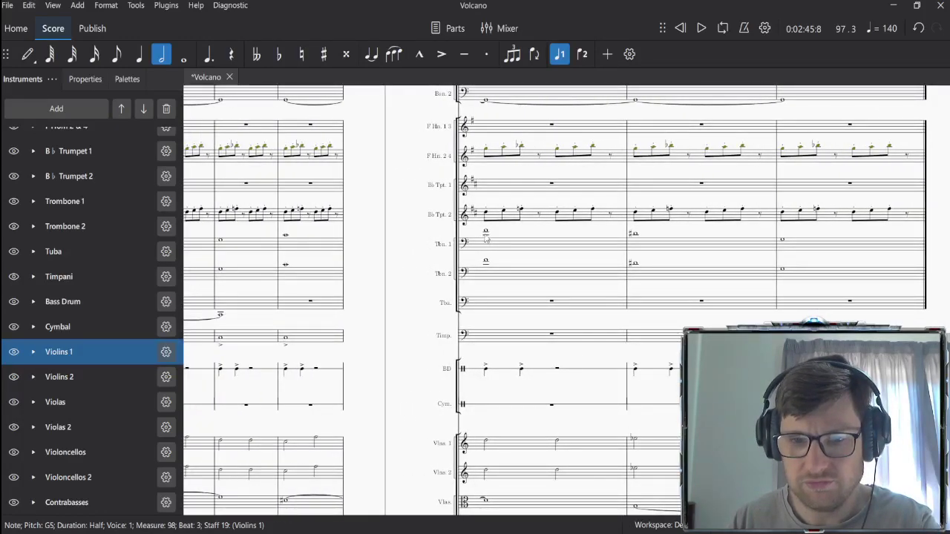
click(487, 233)
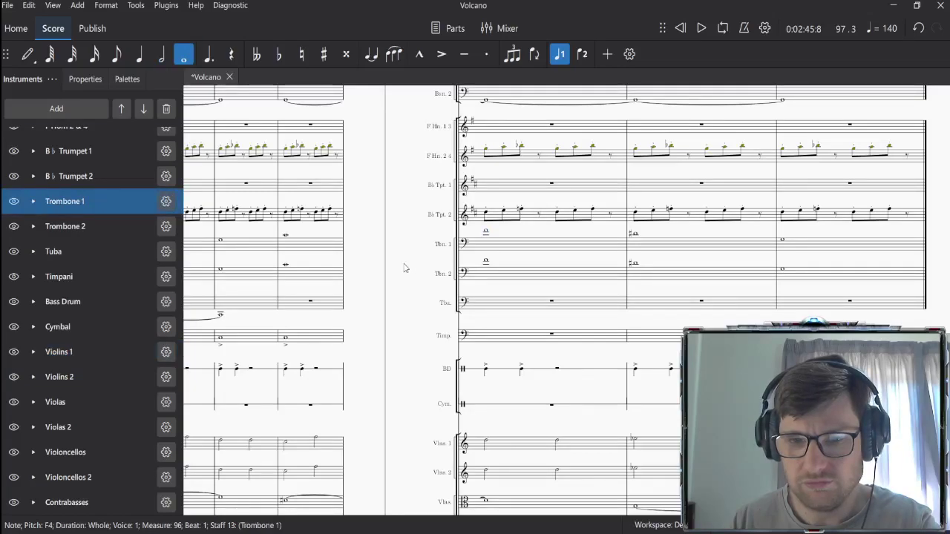
scroll(405, 267, left, 5)
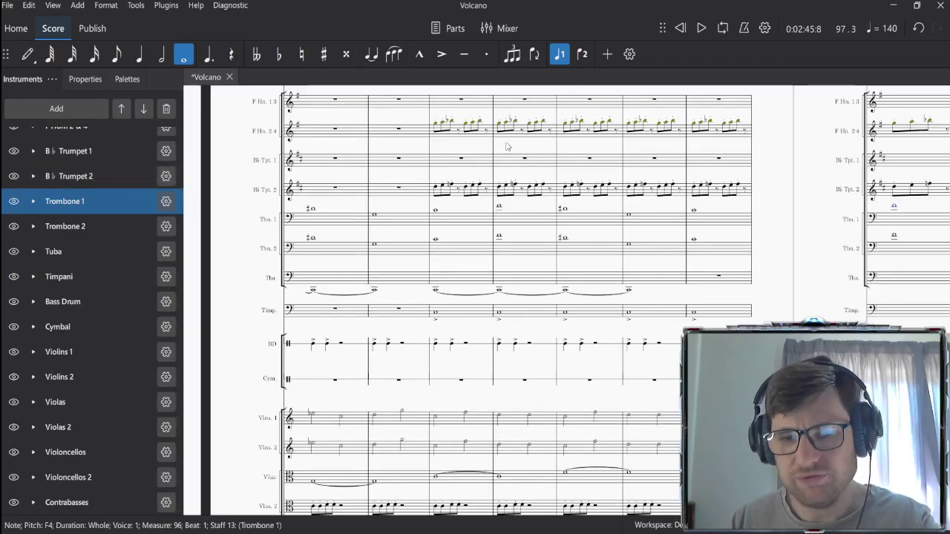
scroll(770, 156, up, 5)
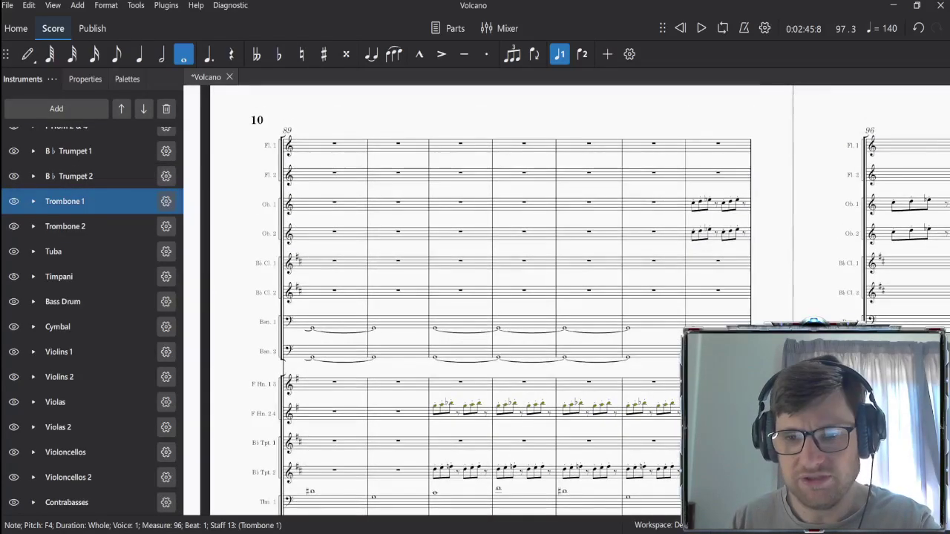
scroll(413, 166, right, 5)
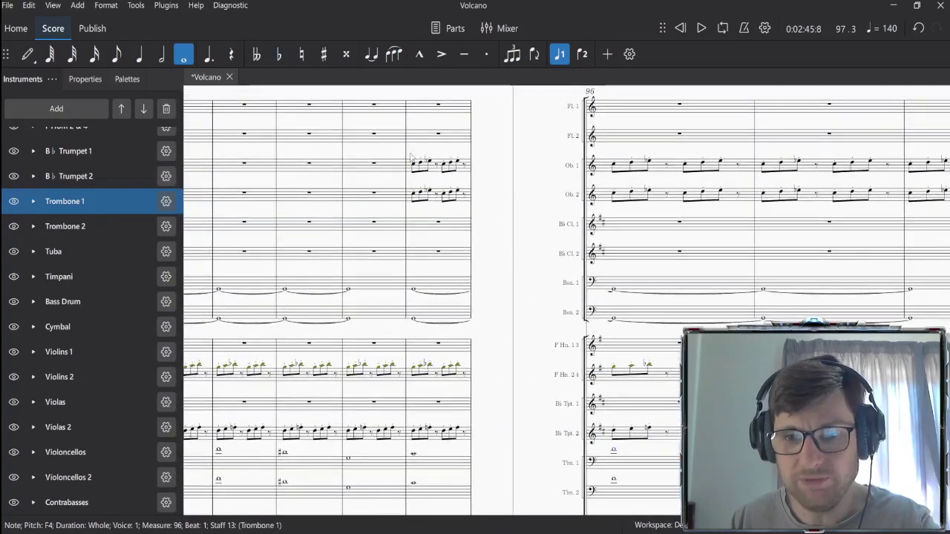
Step: Play back the score from the Oboe 1 figure in measure 95 to measure 97
click(413, 164)
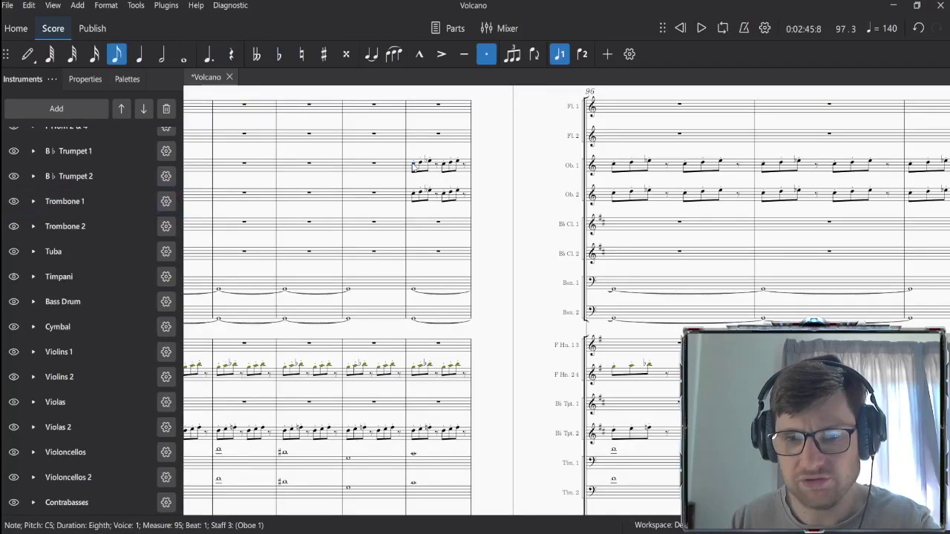
click(415, 170)
key(space)
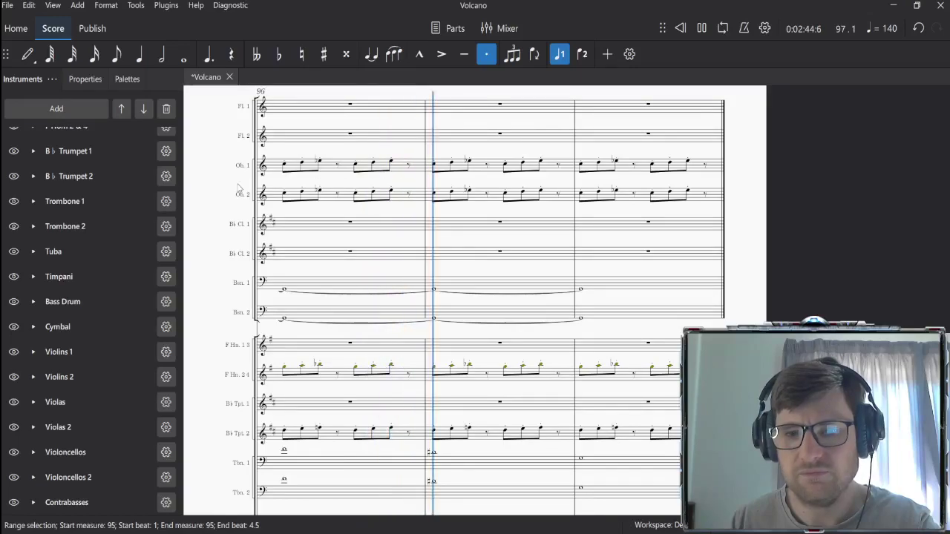
key(space)
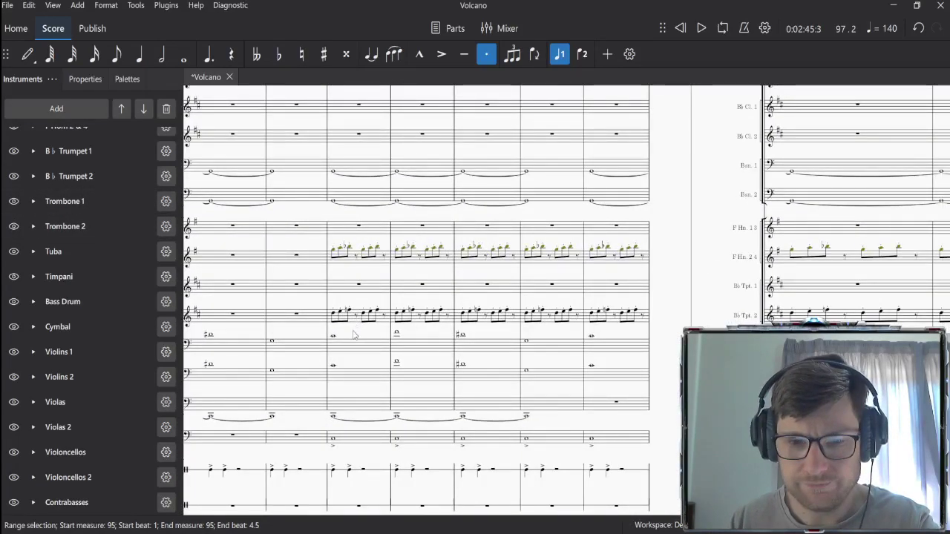
Step: Compare the B♭ Trumpet 2 and F Horn 2 & 4 figures in measures 91 to 98, playing back from measure 91 twice
drag(354, 335, 310, 336)
click(306, 323)
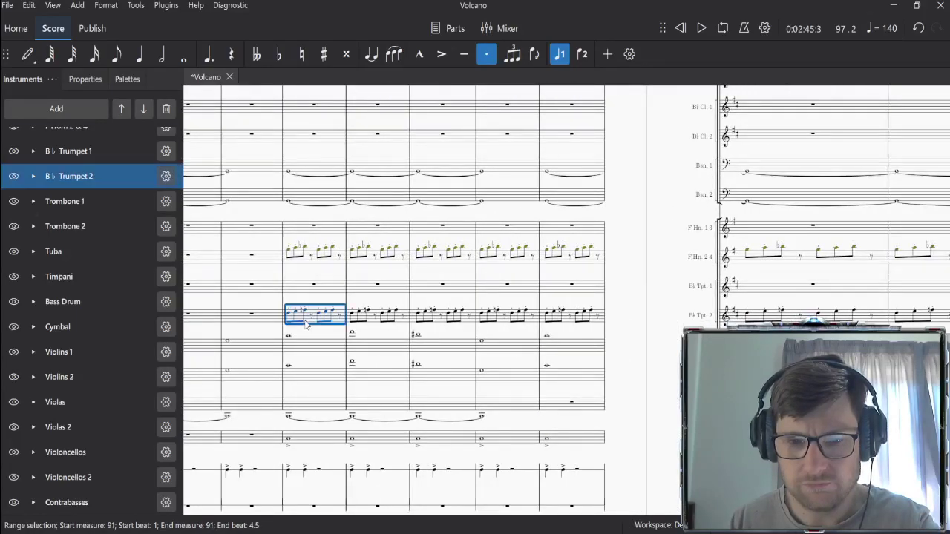
scroll(802, 312, right, 5)
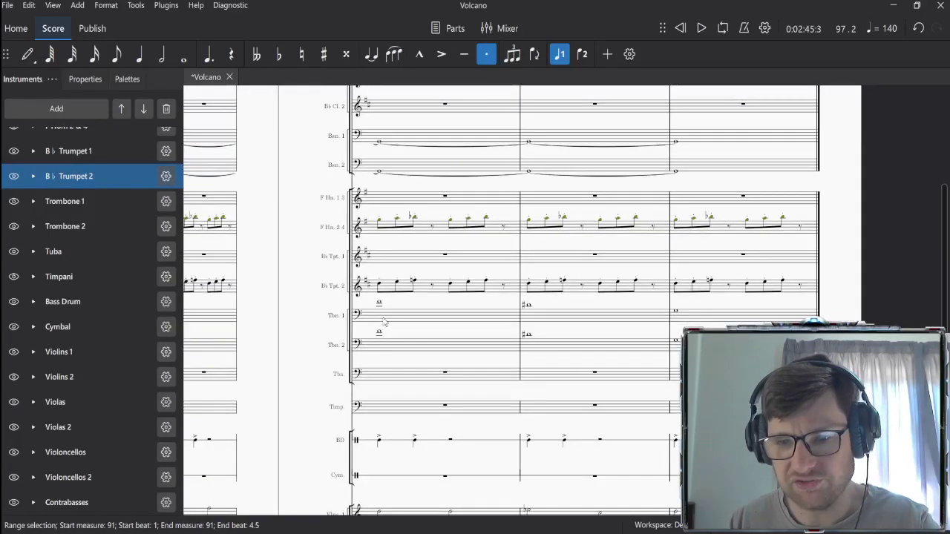
shift+click(792, 288)
scroll(280, 301, left, 7)
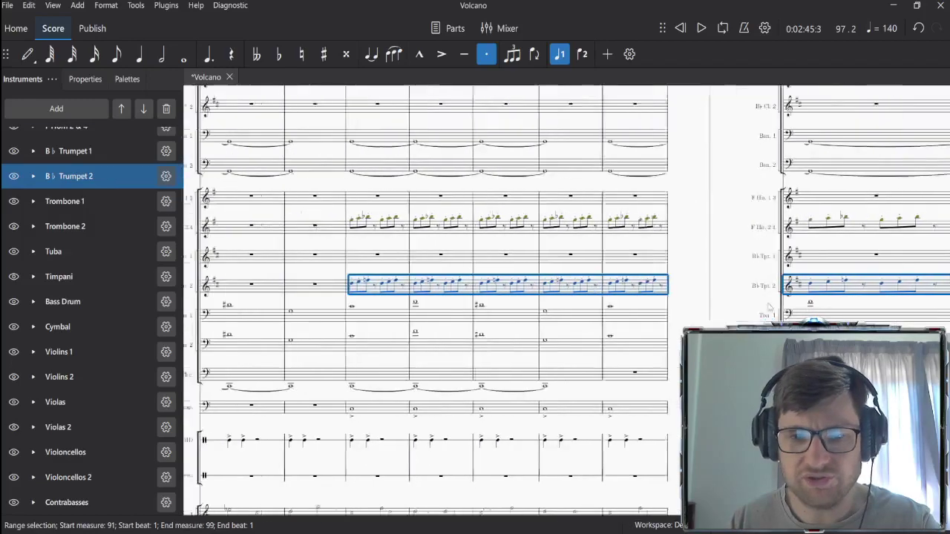
click(455, 236)
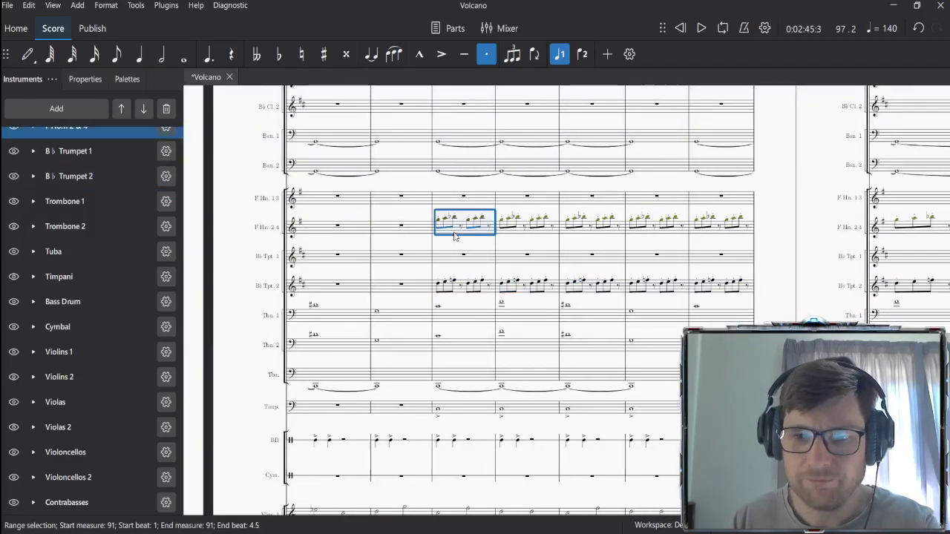
key(space)
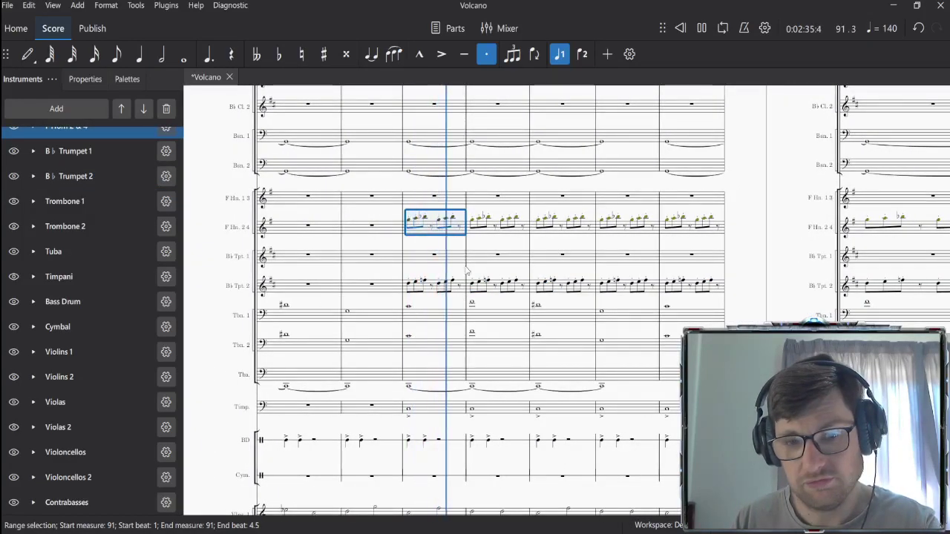
key(space)
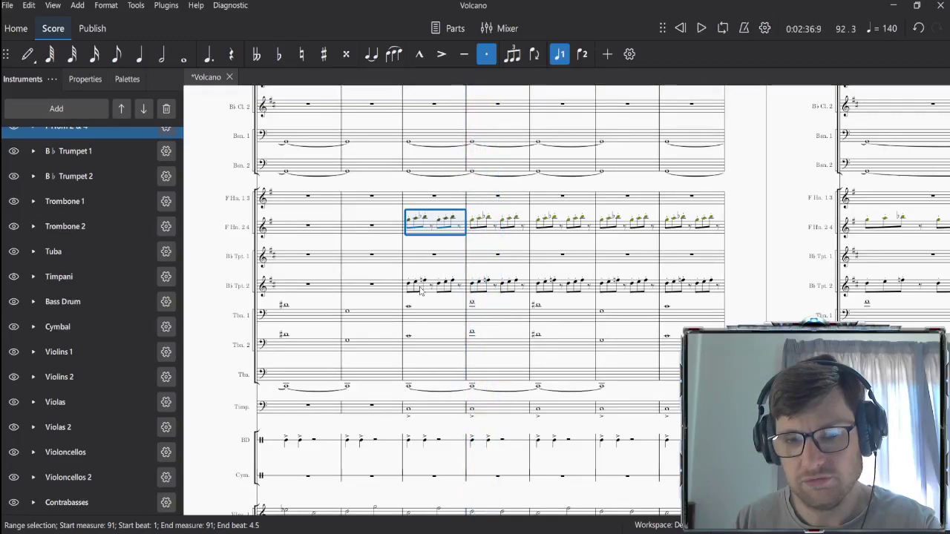
click(420, 289)
key(space)
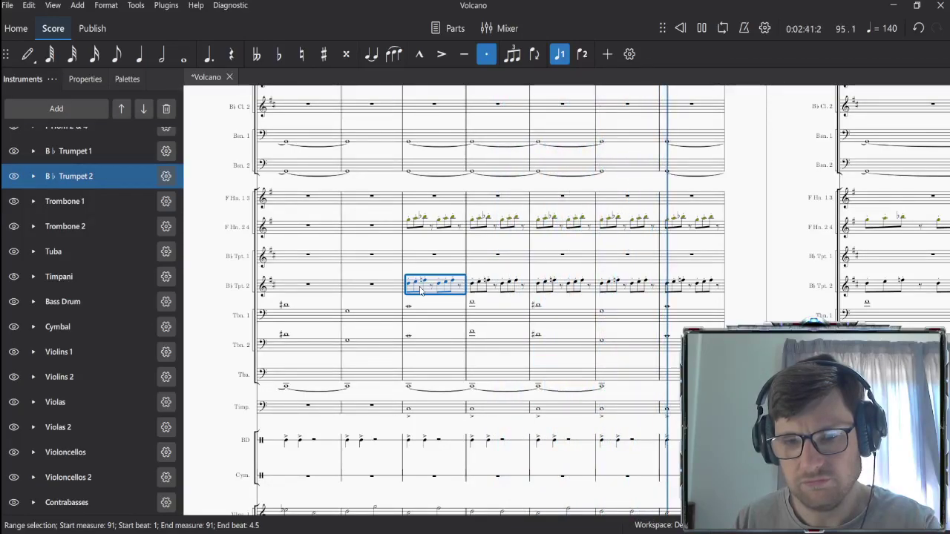
key(space)
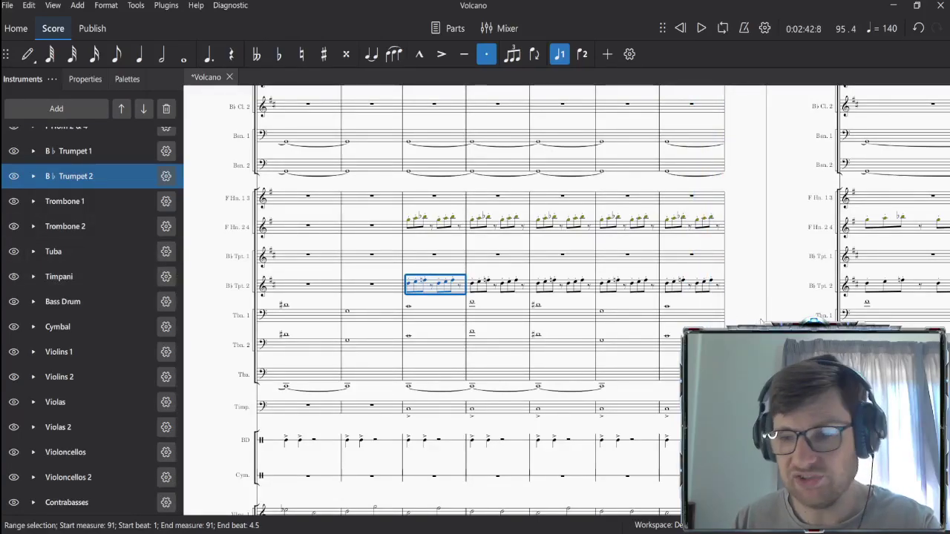
Step: Remove the B♭ Trumpet 2 eighth-note figures from measure 91 through measure 98
scroll(760, 321, right, 10)
scroll(576, 281, right, 5)
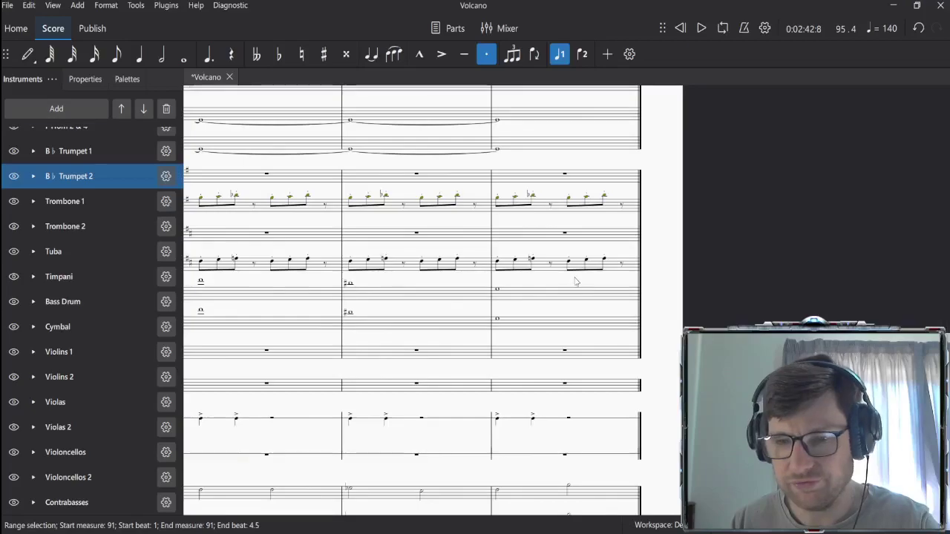
click(597, 270)
click(555, 269)
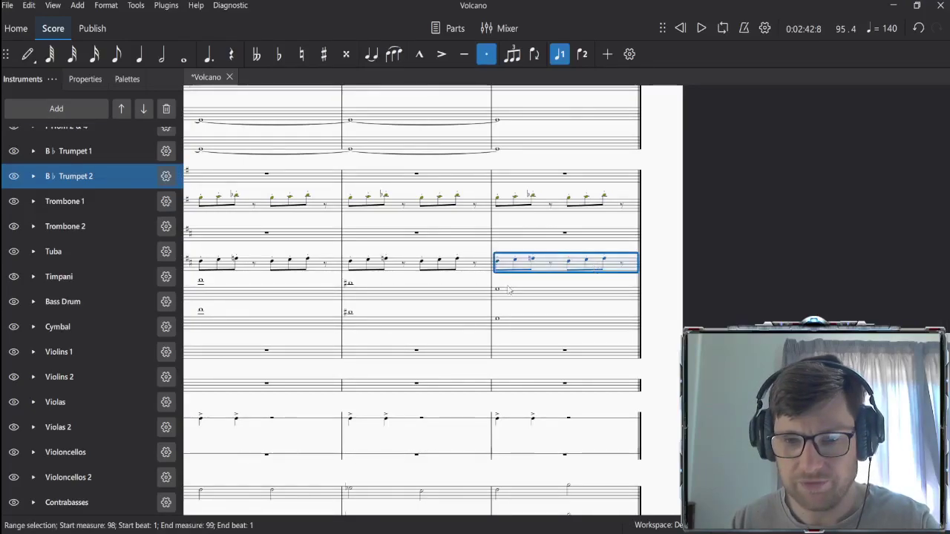
scroll(399, 289, left, 6)
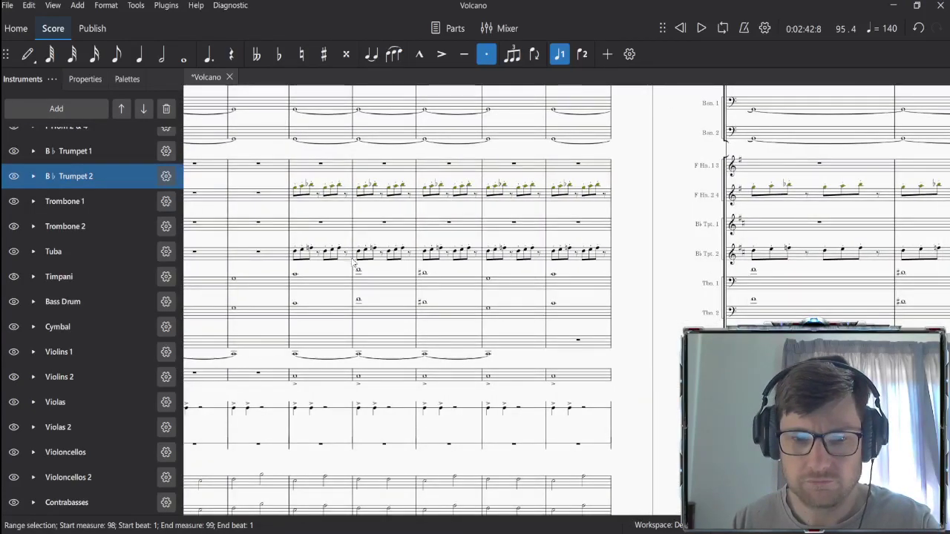
shift+click(315, 264)
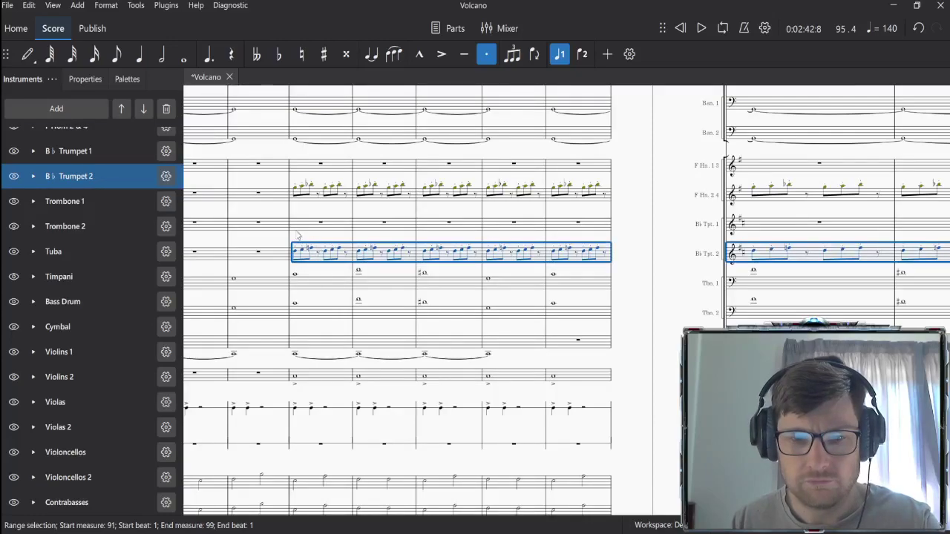
key(Delete)
click(318, 222)
key(n)
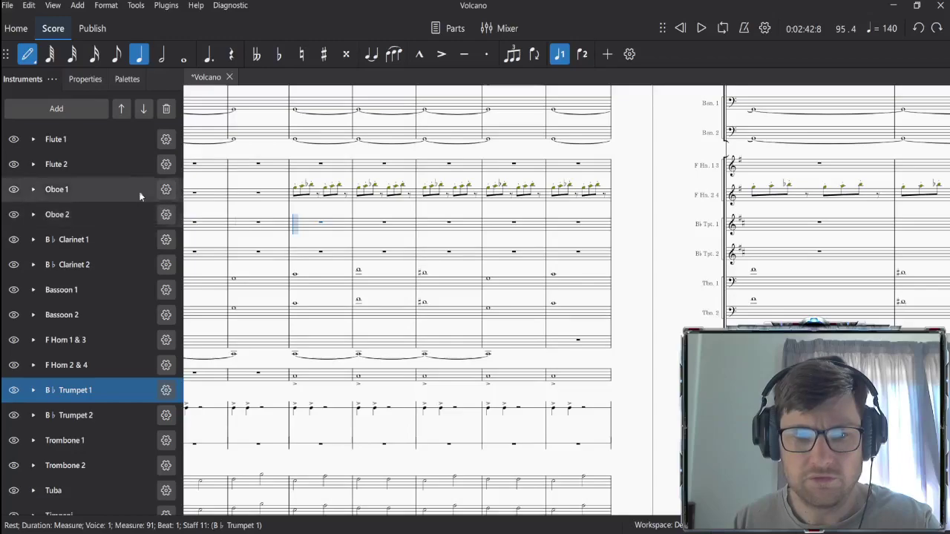
key(Escape)
Step: Paste the staccato eighth-note figures into F Horn 1 & 3 from measure 91 through measure 98
drag(250, 242, 367, 292)
click(422, 216)
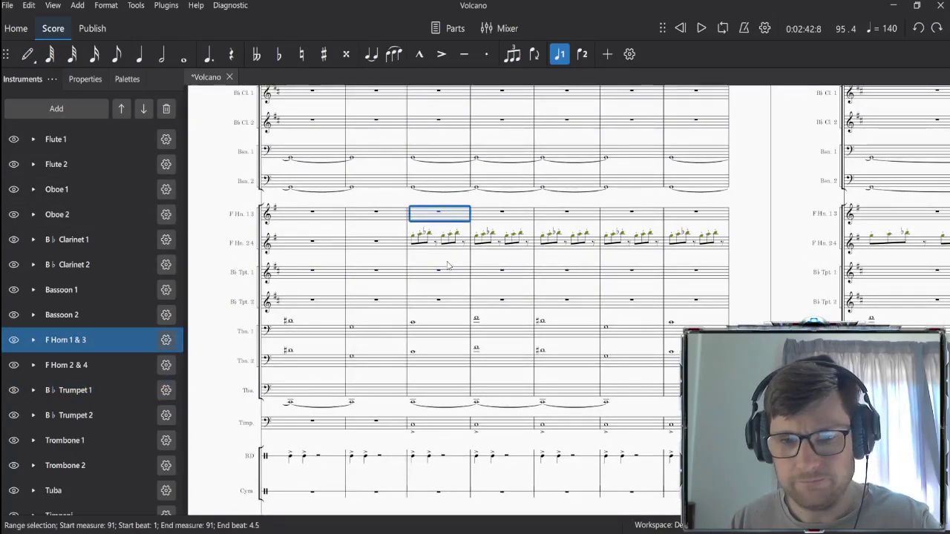
key(ctrl+v)
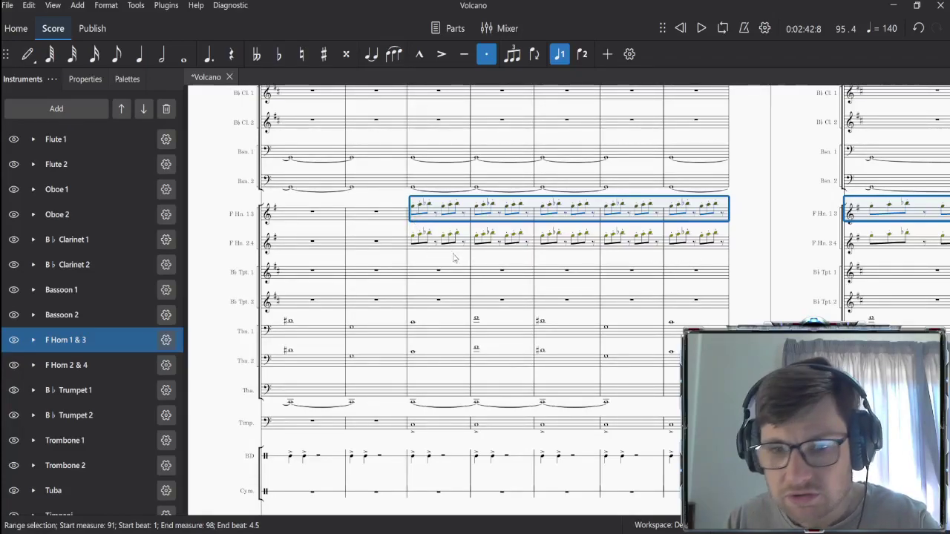
click(404, 217)
click(427, 224)
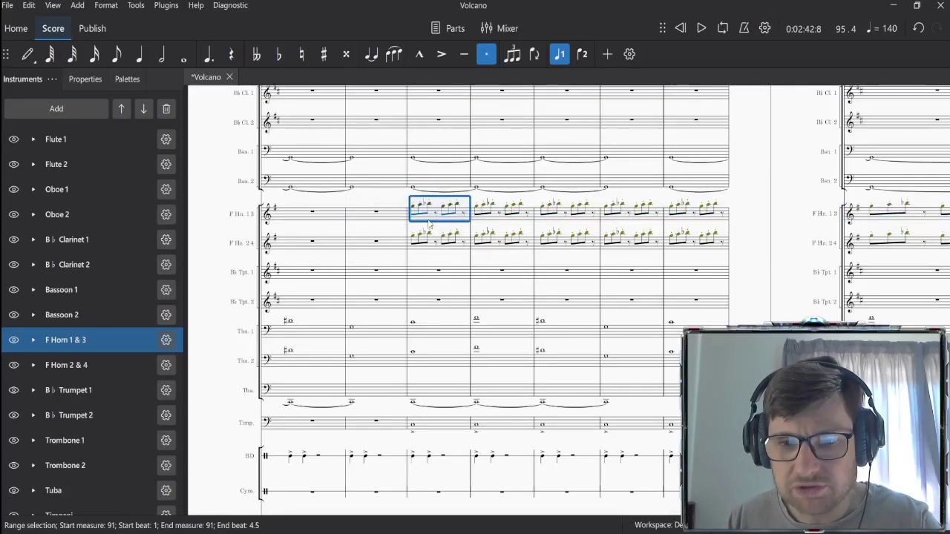
Step: Raise the three notes of the first Oboe 1 eighth-note group in measure 95 to D♯5, F5 and G5
drag(748, 287, 431, 432)
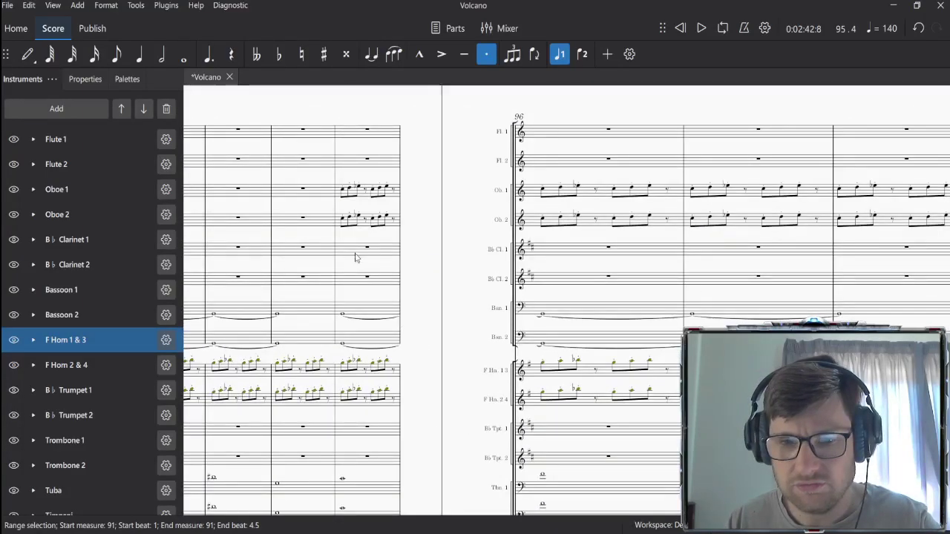
click(345, 221)
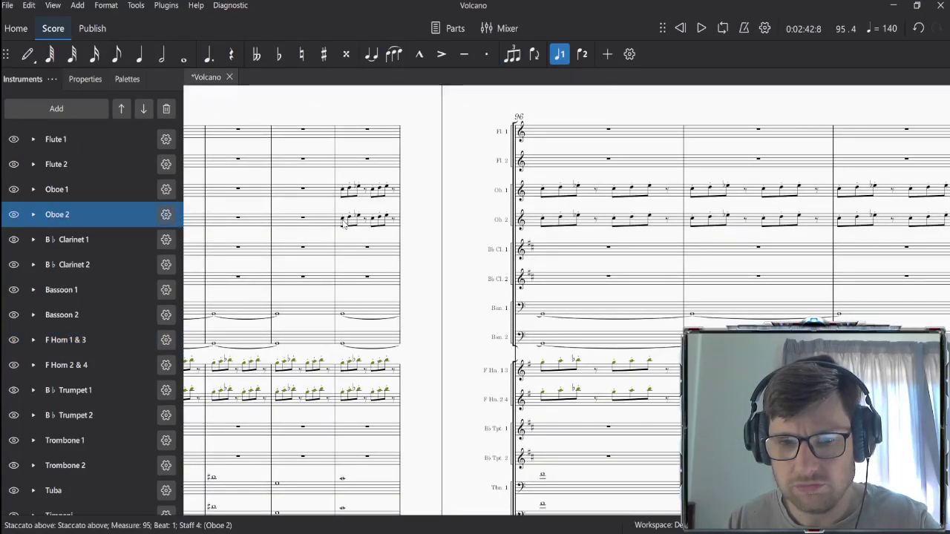
click(342, 221)
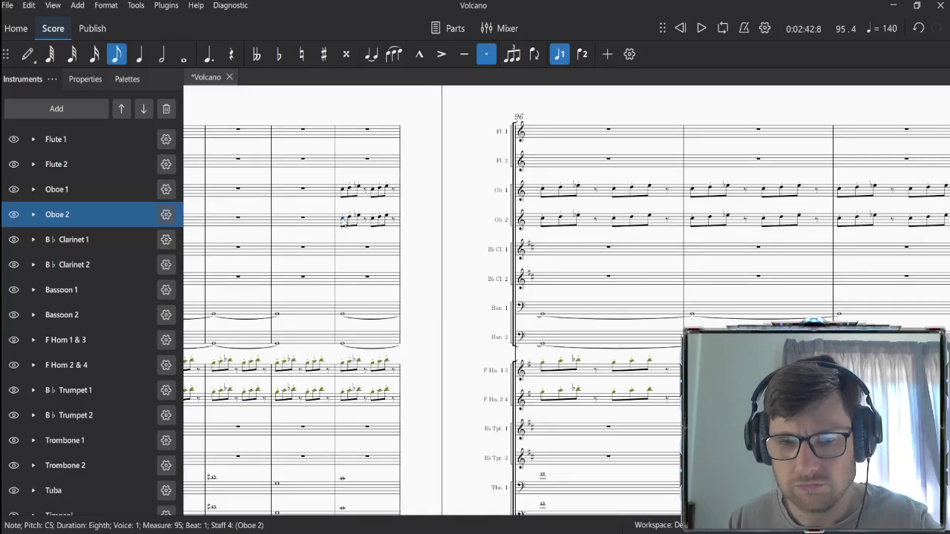
click(345, 192)
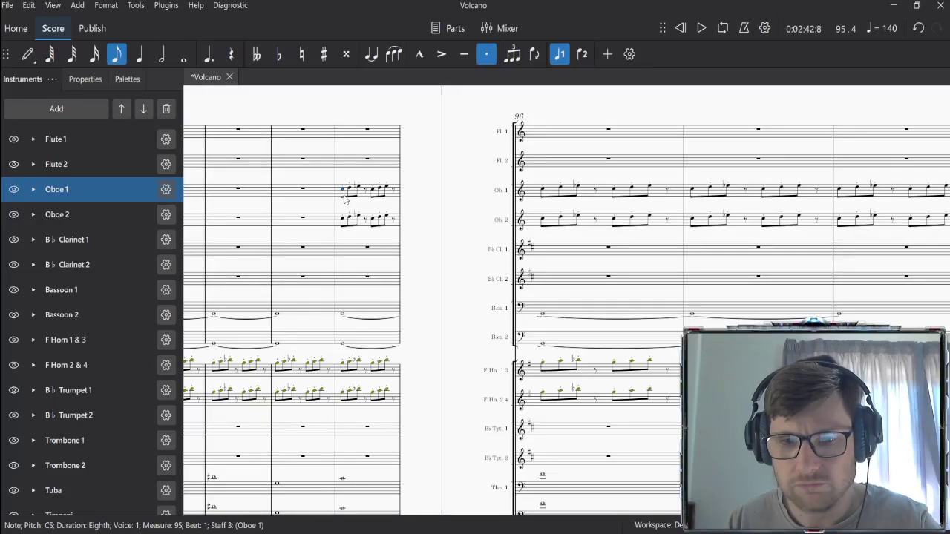
click(346, 197)
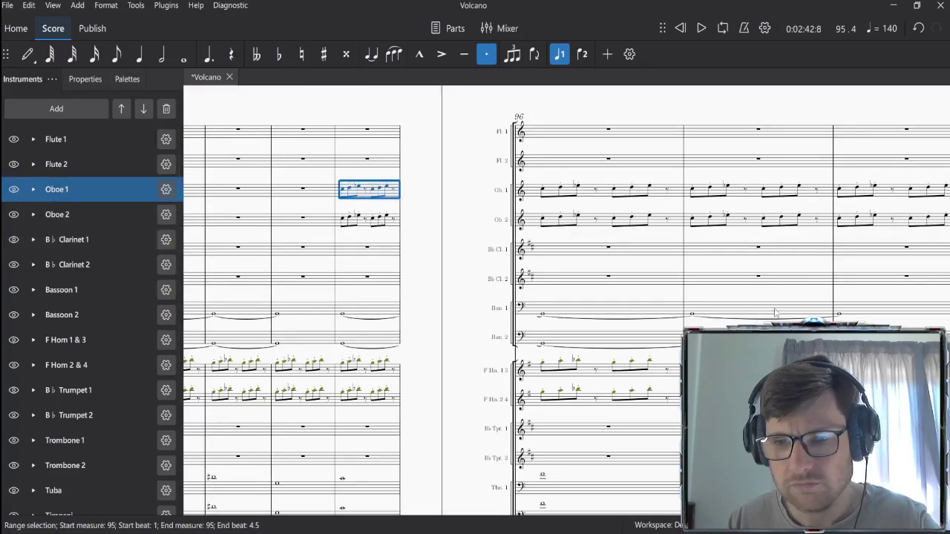
drag(791, 267, 768, 280)
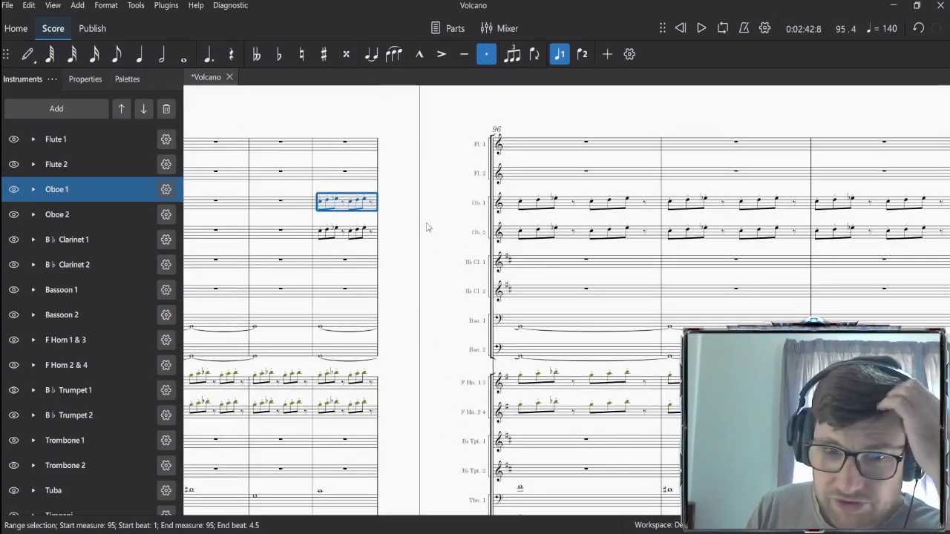
click(320, 202)
key(Up)
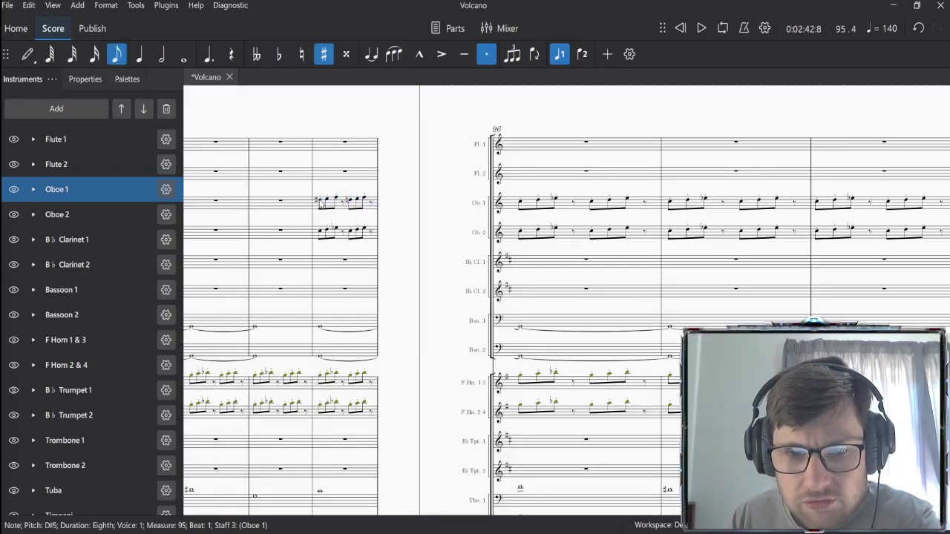
click(327, 203)
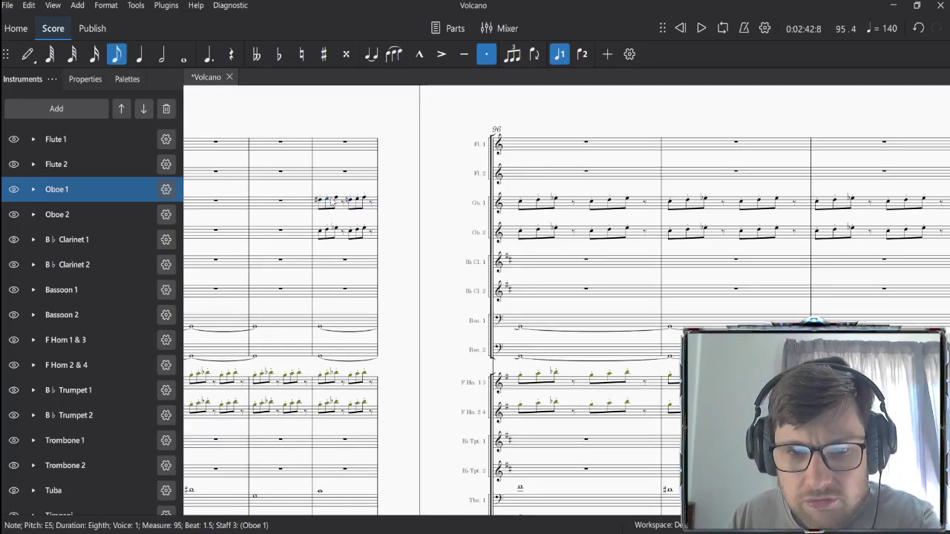
key(Up)
key(Up)
key(Up)
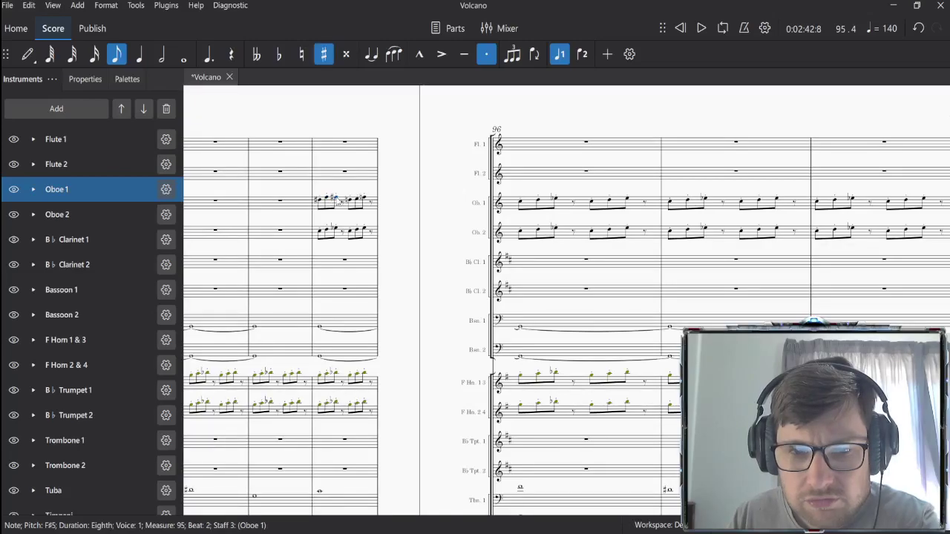
Step: Raise the notes of the second Oboe 1 eighth-note group in measure 95 to D♯5, F5 and G5
click(351, 205)
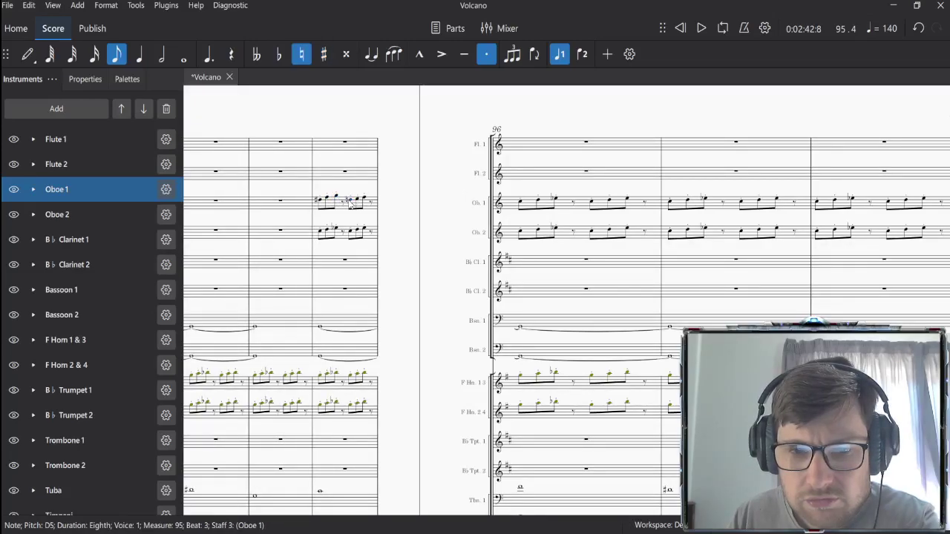
key(Up)
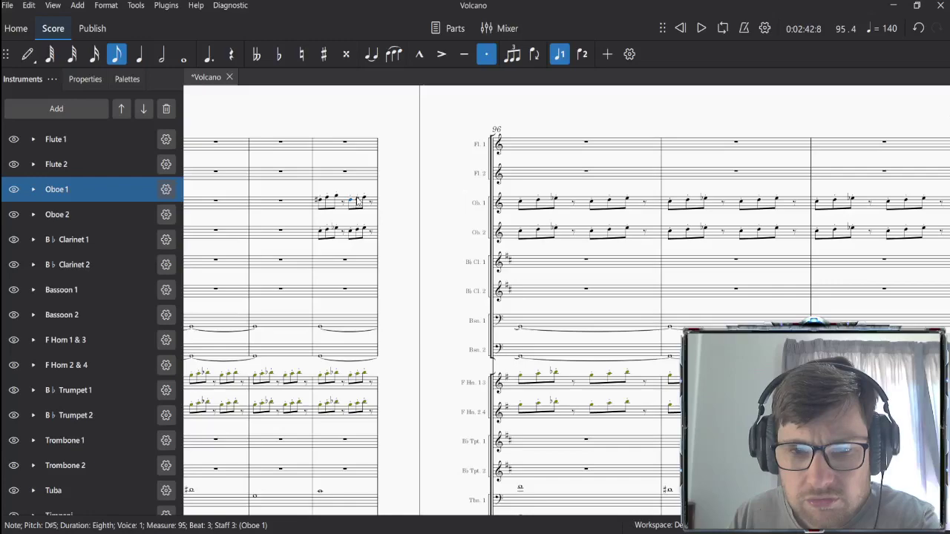
click(321, 202)
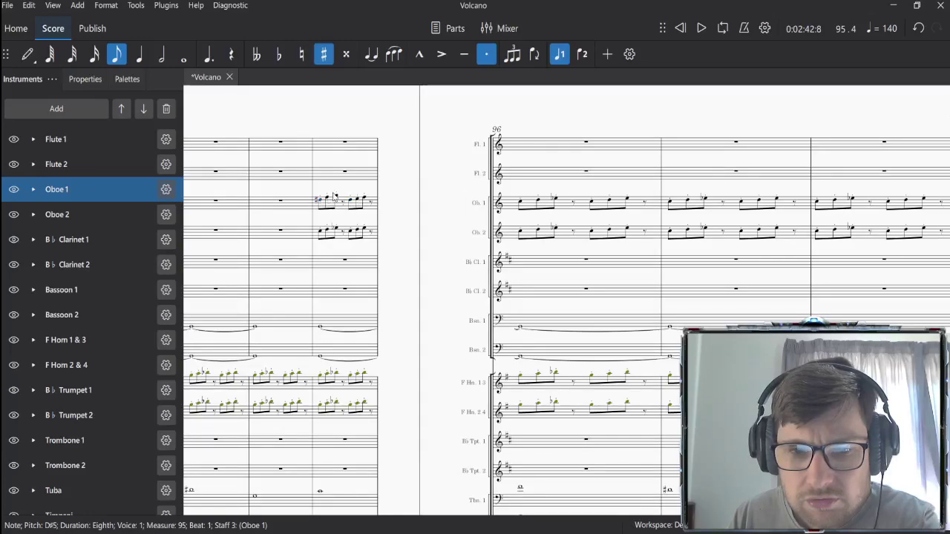
click(358, 204)
key(Up)
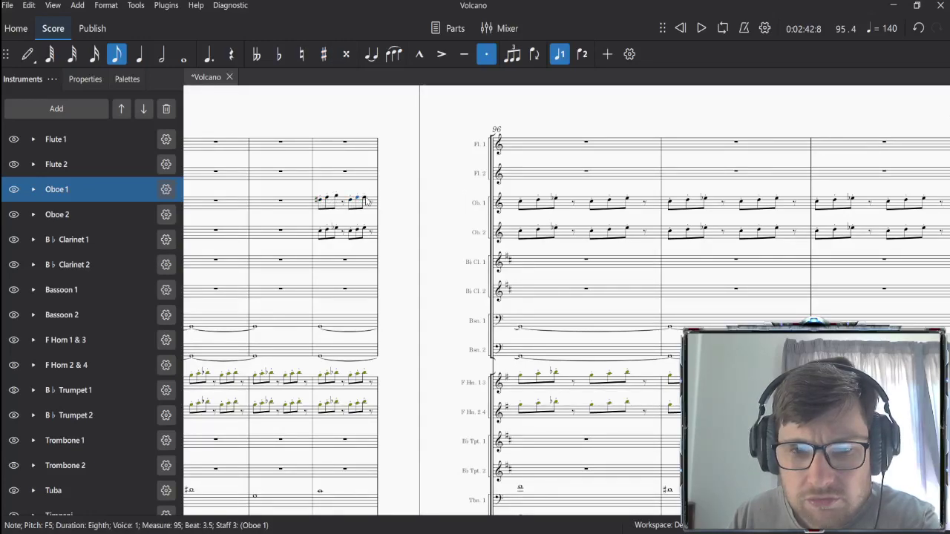
key(Up)
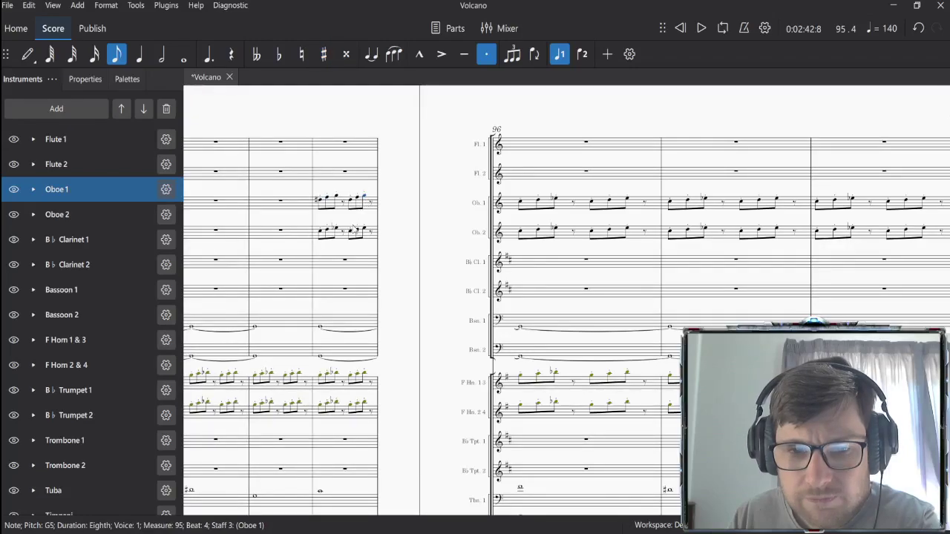
Step: Delete the Oboe 2 figure in measure 95 and play back the Oboe 1 figure from that measure
click(340, 237)
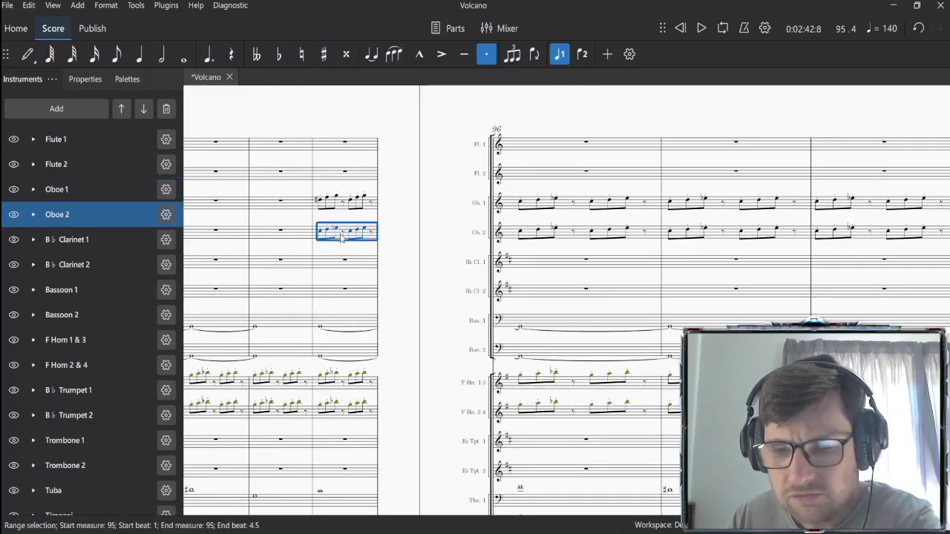
key(Delete)
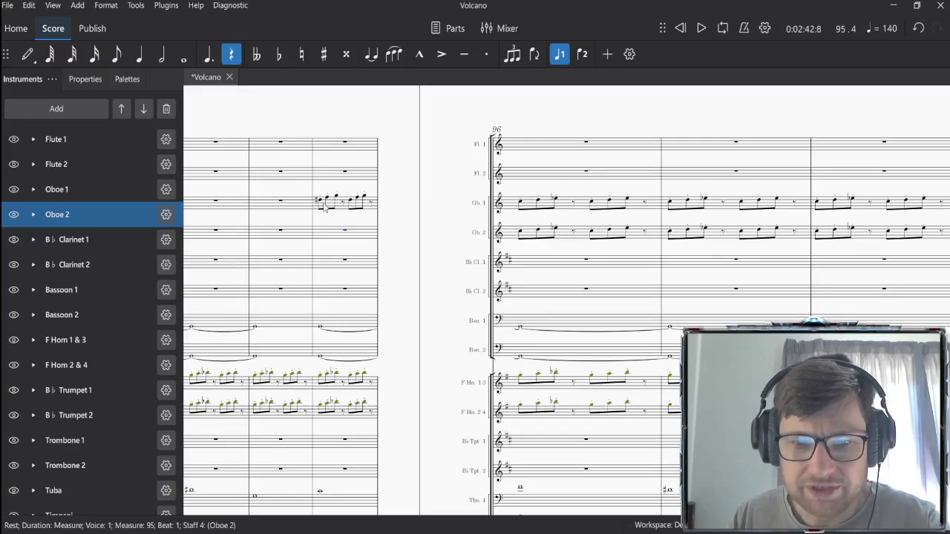
click(326, 209)
key(Escape)
key(space)
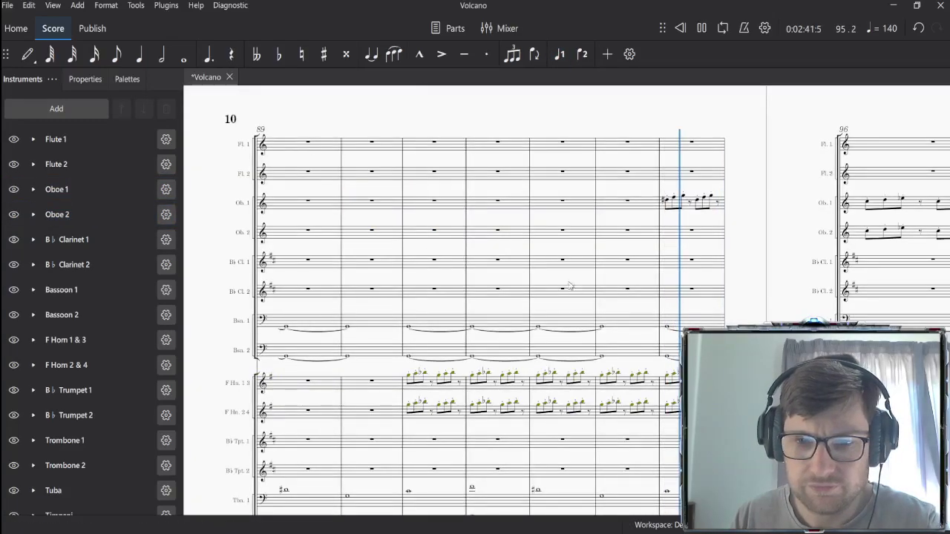
key(space)
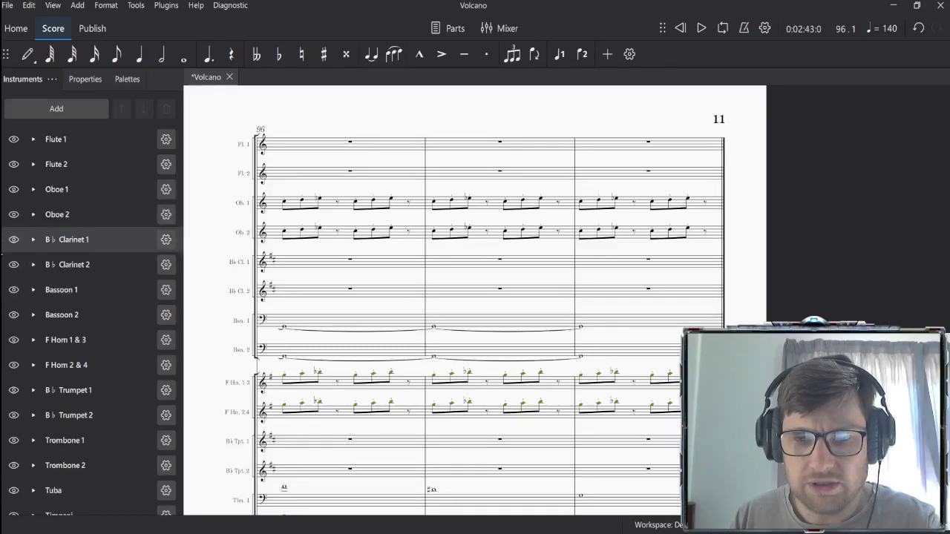
Step: Undo the Oboe 2 deletion and the last Oboe 1 pitch changes in measure 95
drag(206, 254, 547, 241)
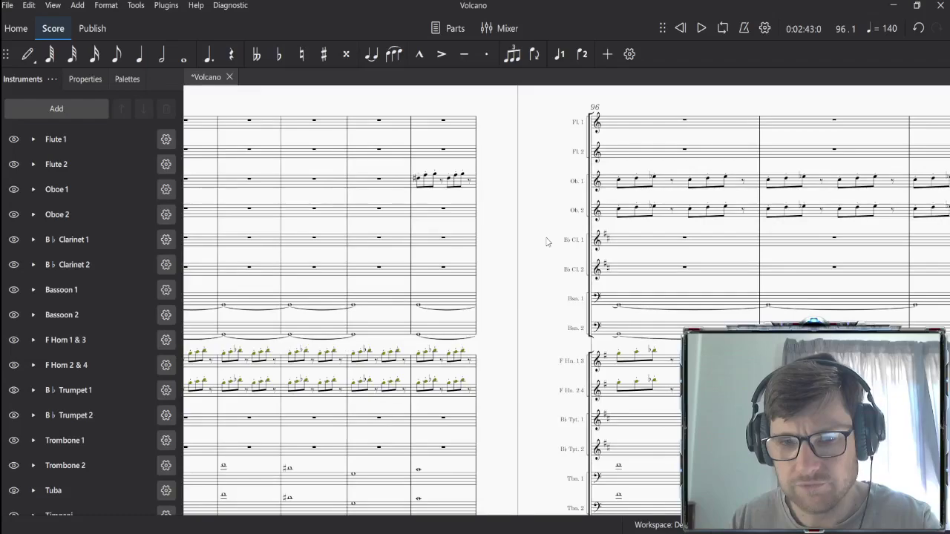
key(ctrl+z)
key(ctrl+z)
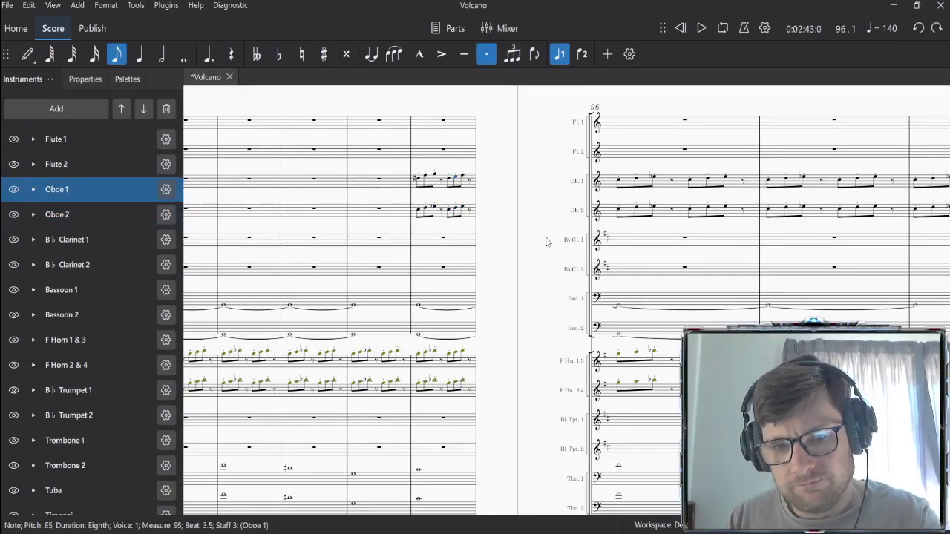
Step: Undo the recent pitch edits to the Oboe 1 notes in measure 95
key(Left)
key(Left)
key(Left)
key(Left)
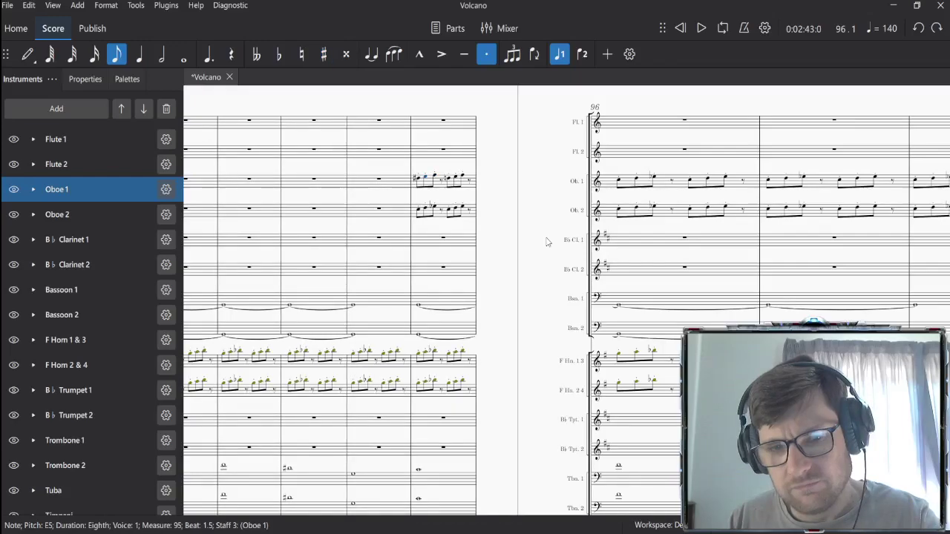
key(ctrl+shift+Left)
key(ctrl+shift+Right)
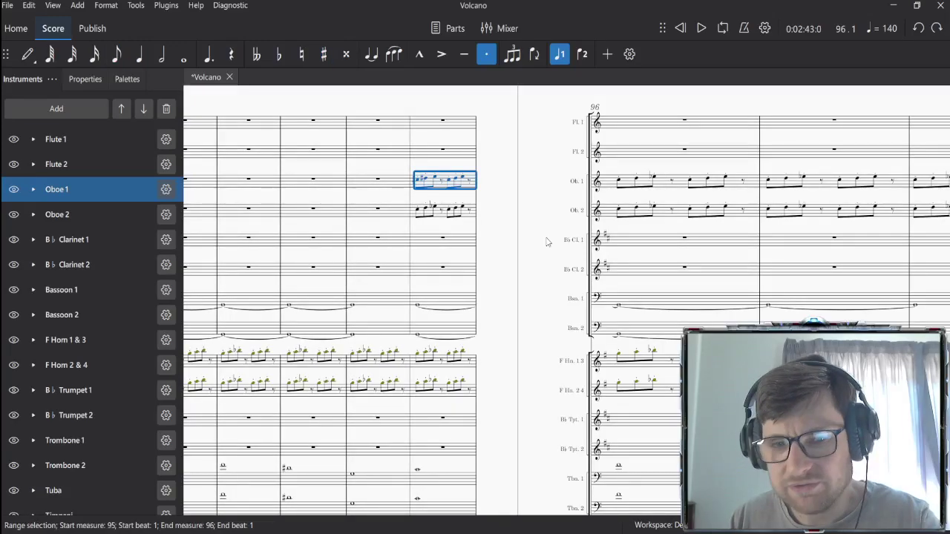
key(ctrl+z)
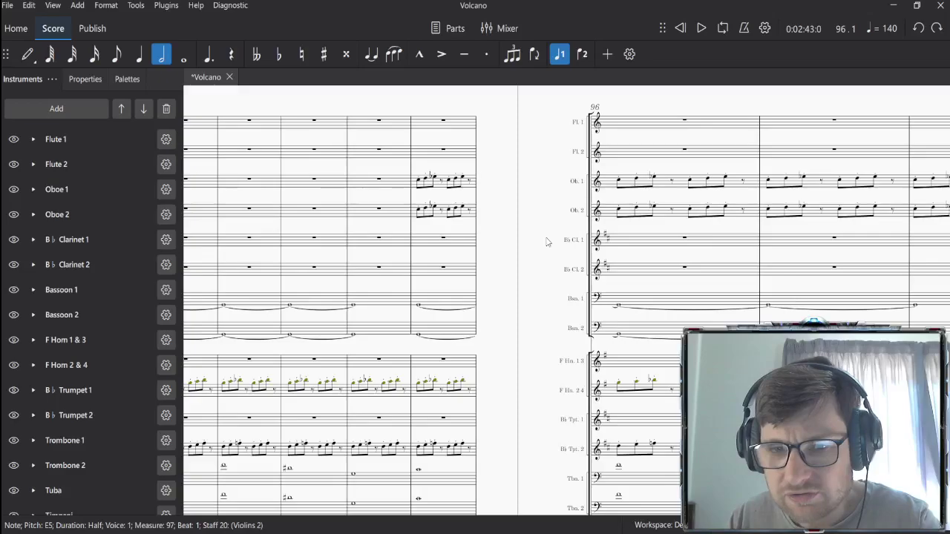
Step: Move the staccato eighth-note pattern in measures 91 to 98 from B♭ Trumpet 2 to F Horn 1 & 3
drag(509, 380, 707, 185)
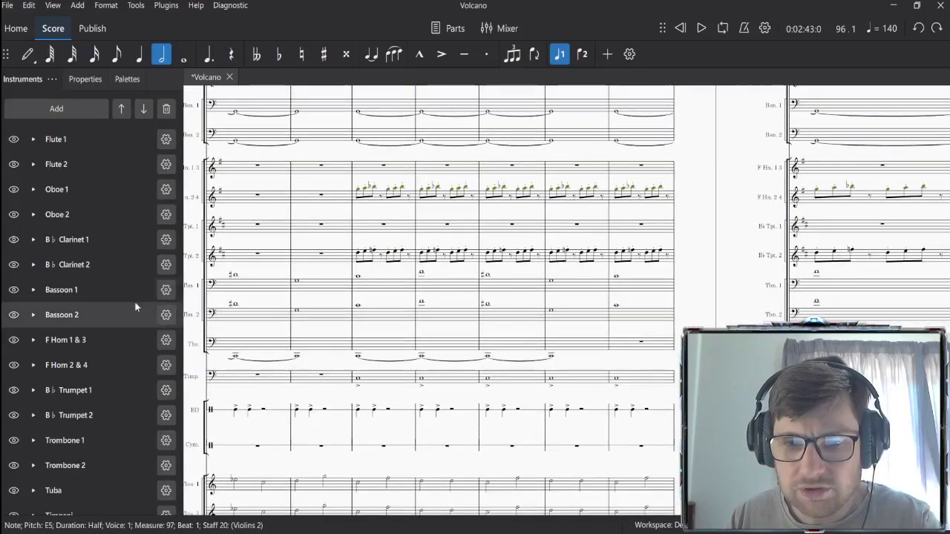
click(384, 260)
drag(724, 290, 314, 286)
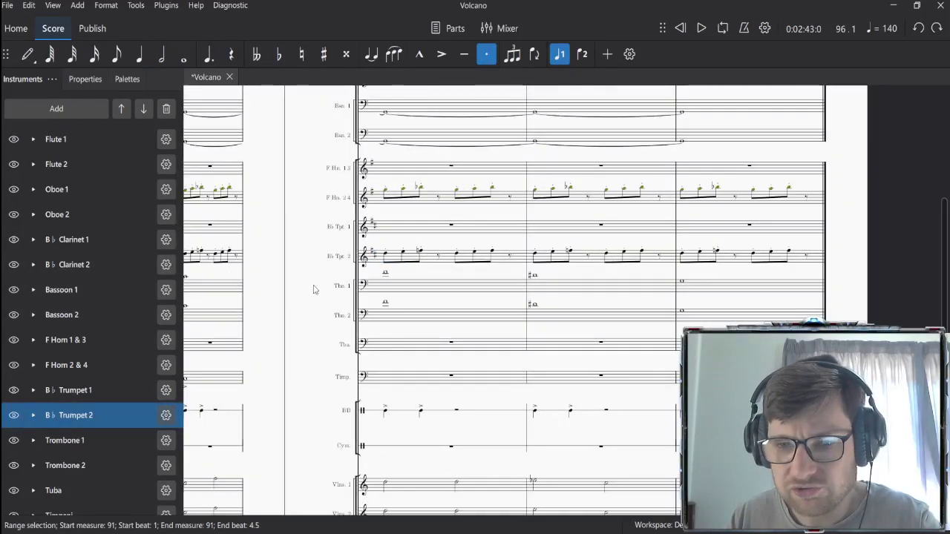
shift+click(746, 272)
key(Delete)
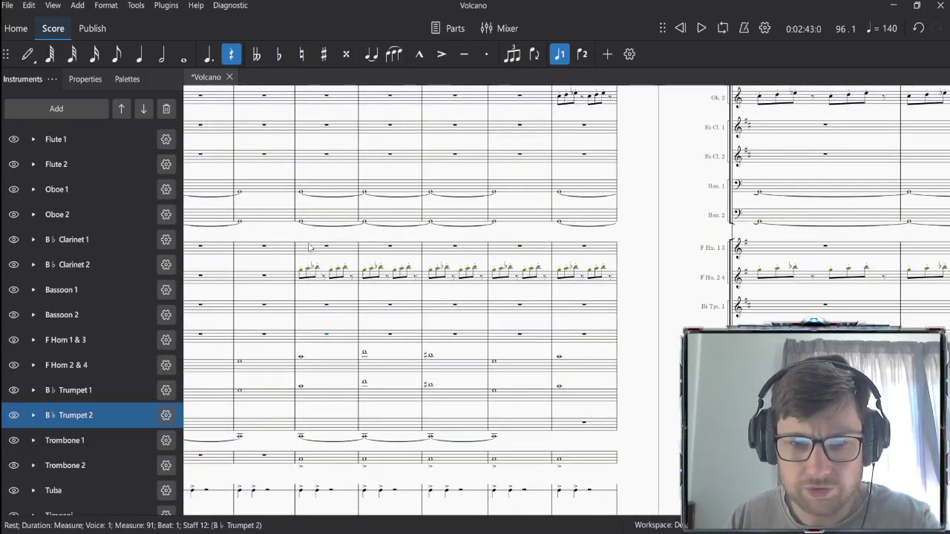
click(311, 247)
key(ctrl+shift+End)
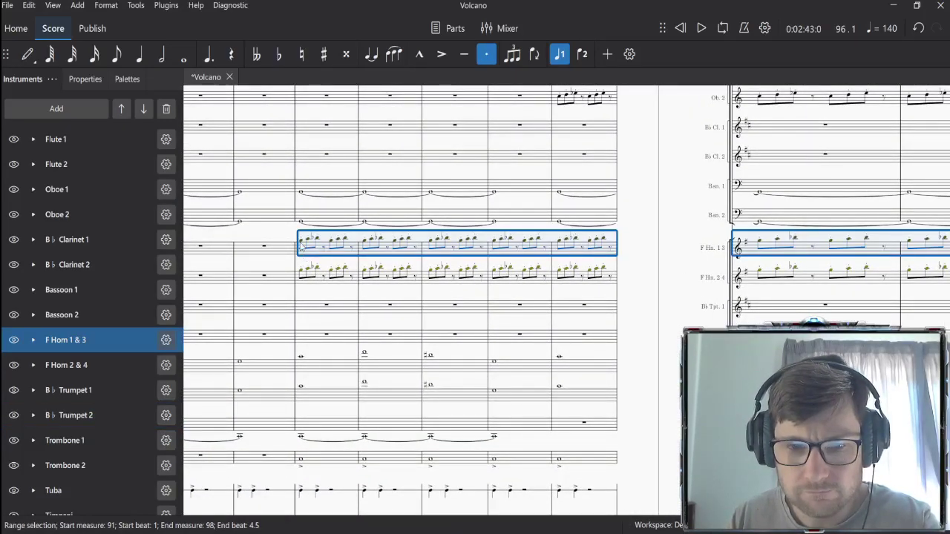
Step: Try raising the first two notes of measure 91 in F Horn 2 & 4 to A♯5 and C♯6
click(301, 274)
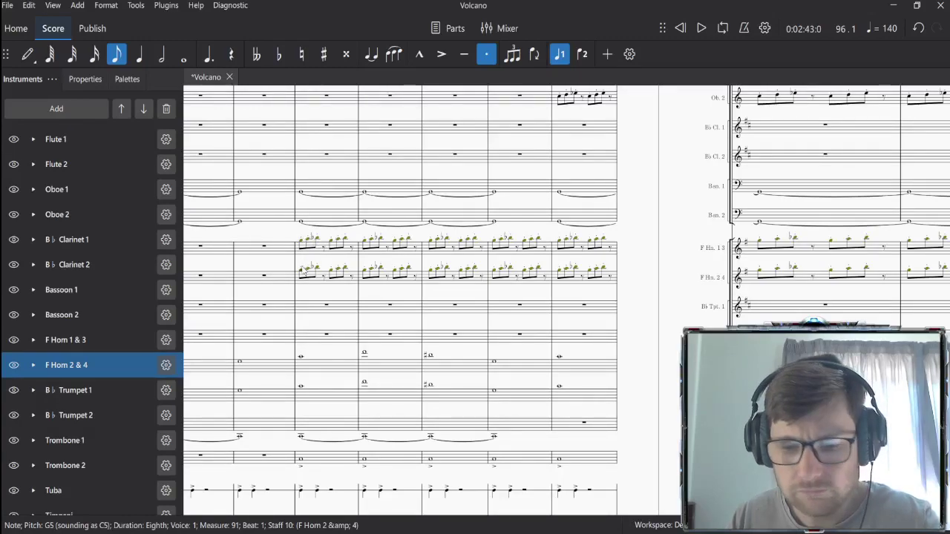
key(Up)
key(Up)
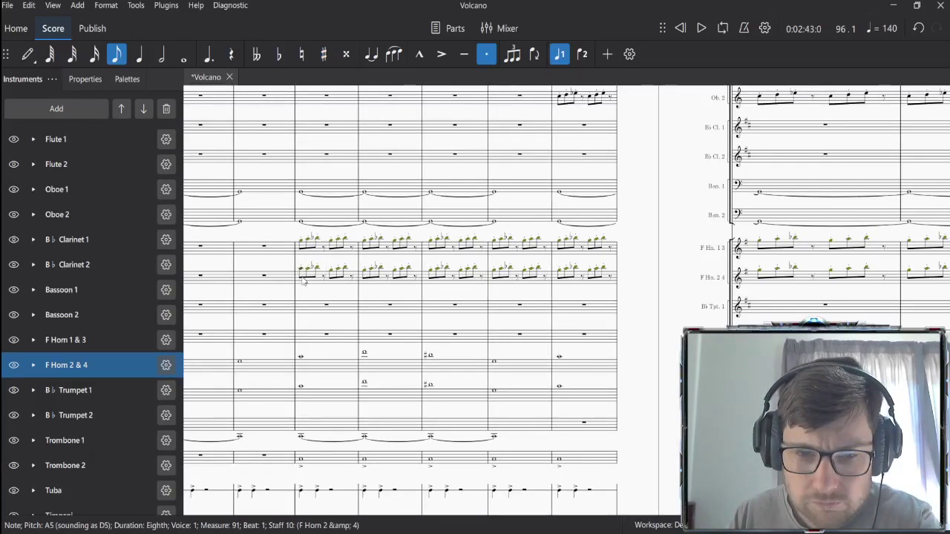
key(Up)
key(Right)
key(Up)
key(Up)
key(Up)
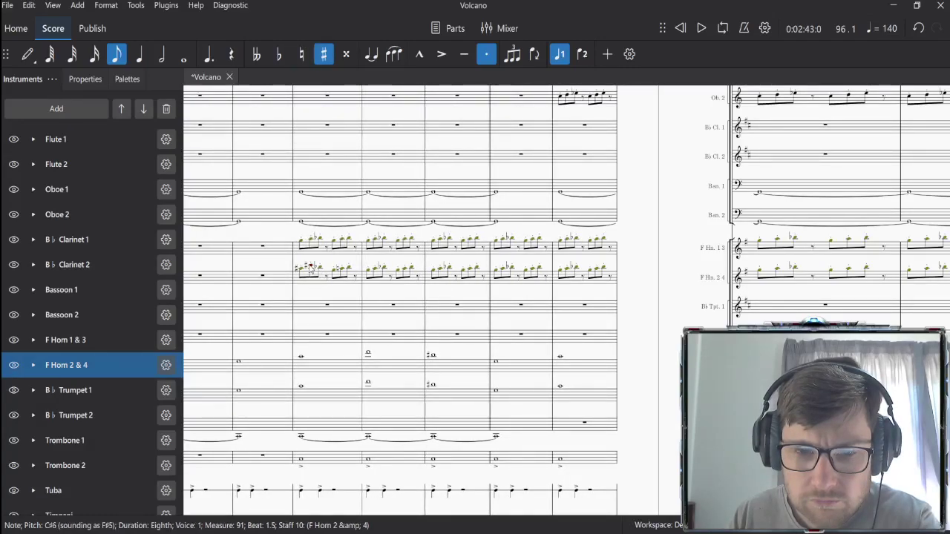
Step: Try other pitches for the two opening notes of F Horn 2 & 4 in measure 91, and restore them to G5 and A5
click(302, 272)
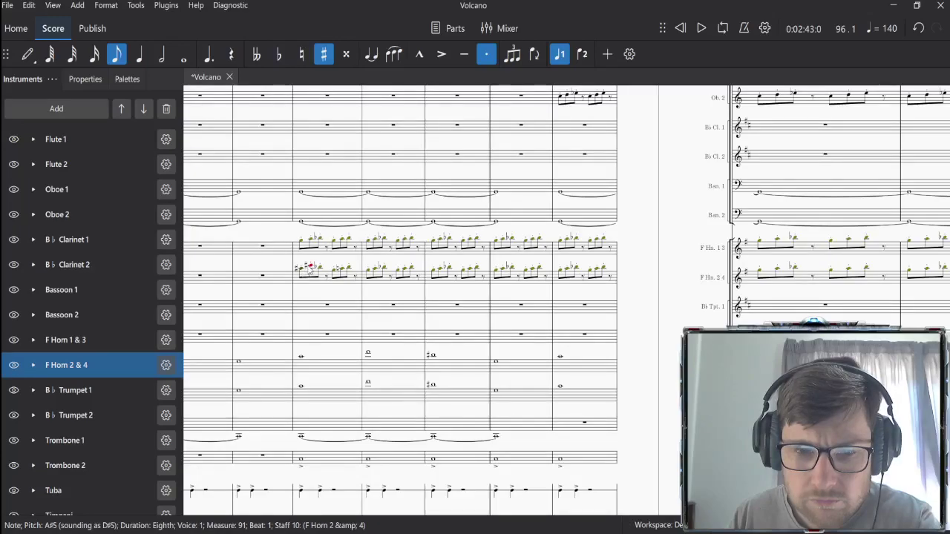
click(311, 269)
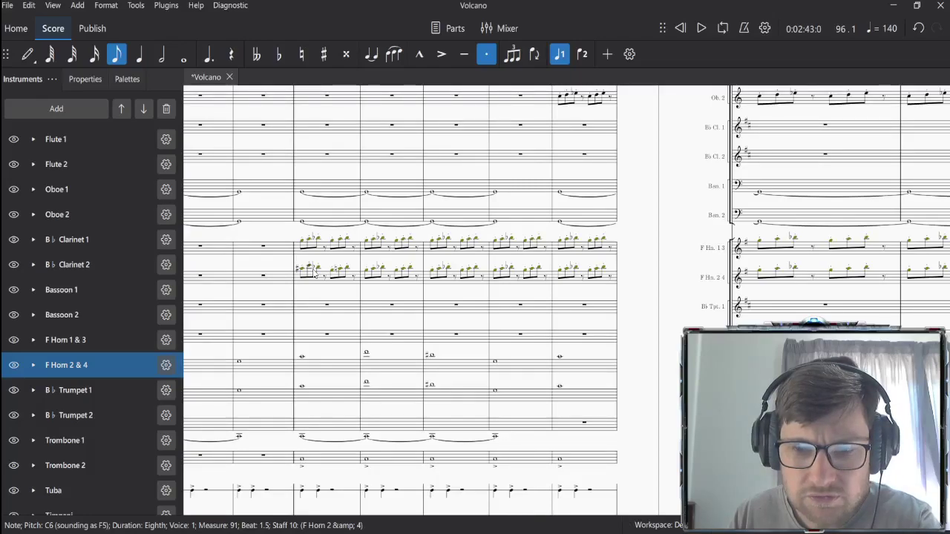
key(Down)
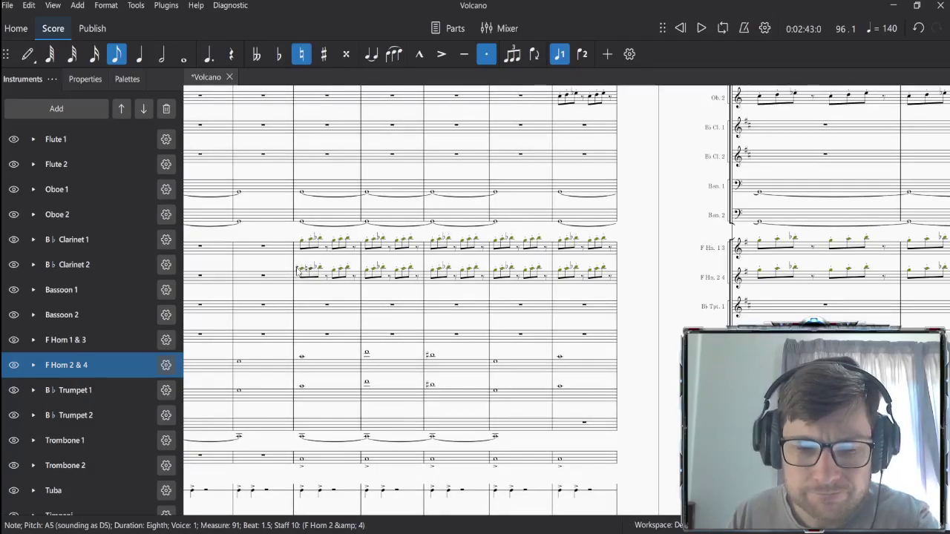
key(Down)
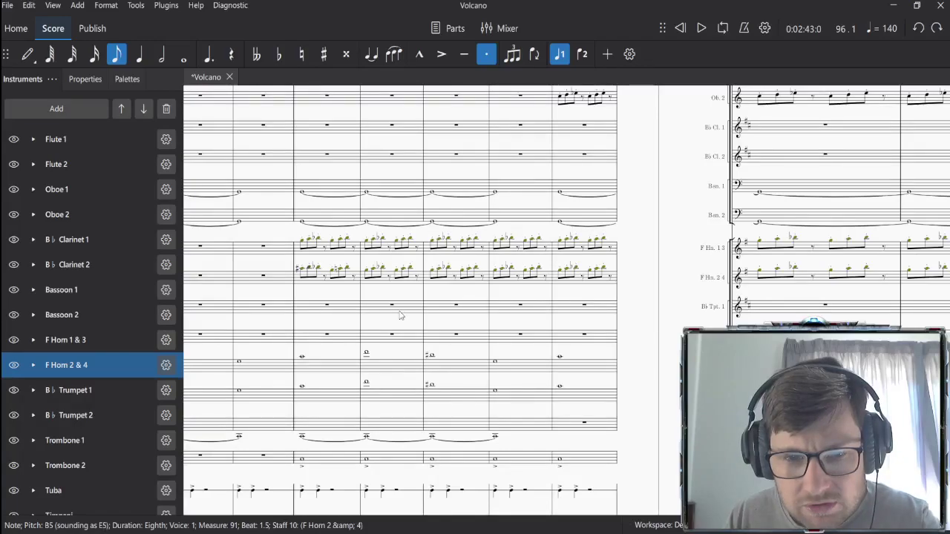
key(Left)
key(Down)
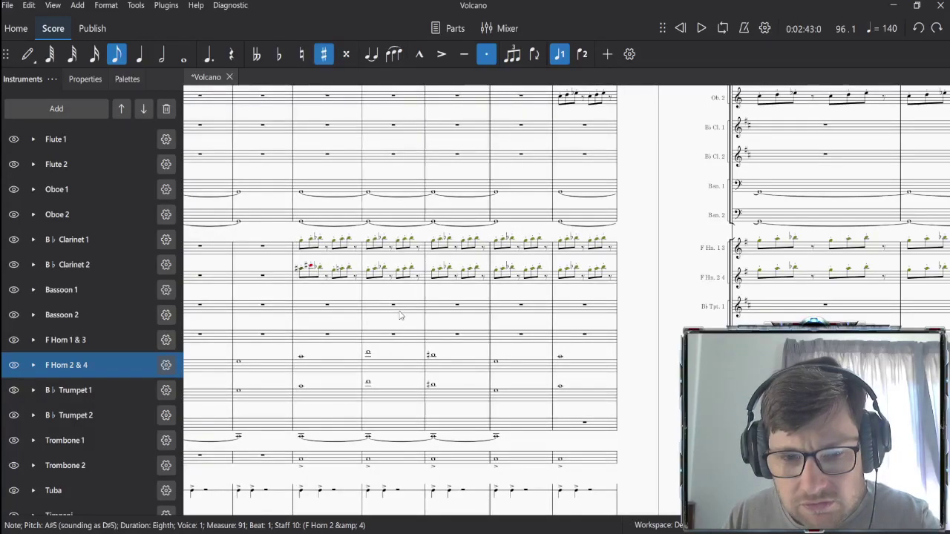
key(Up)
key(Right)
key(Up)
key(Down)
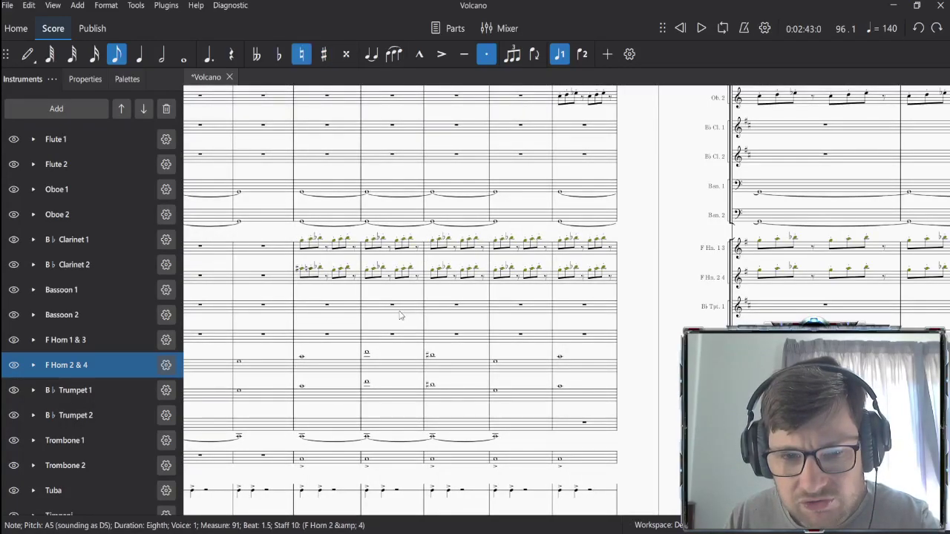
key(Left)
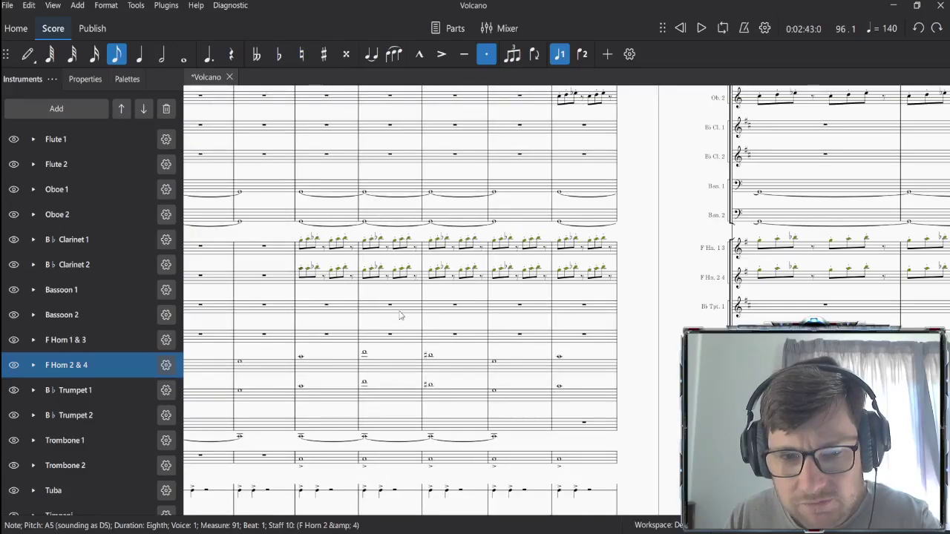
key(Down)
key(Down)
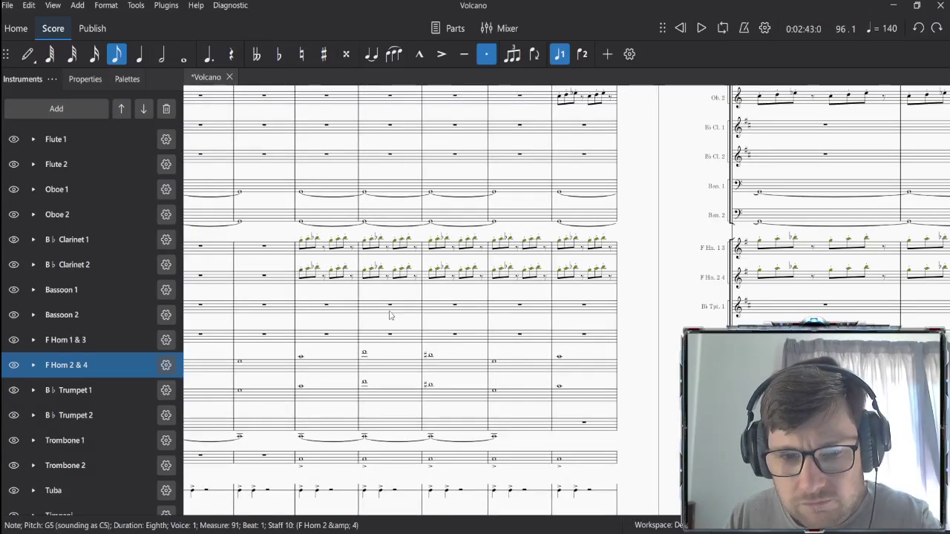
Step: Play back the score repeatedly from measure 91 to check how the horn pattern sounds with the other instruments
click(311, 278)
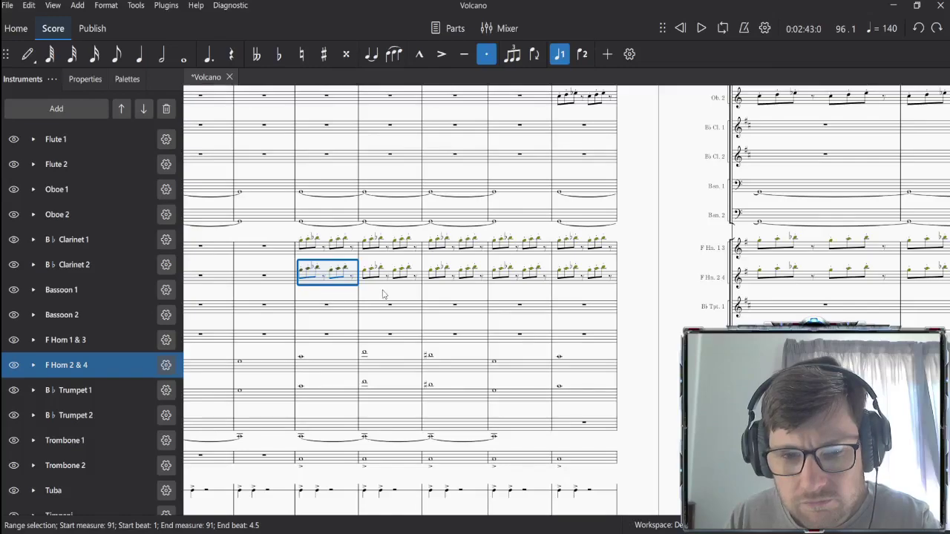
key(space)
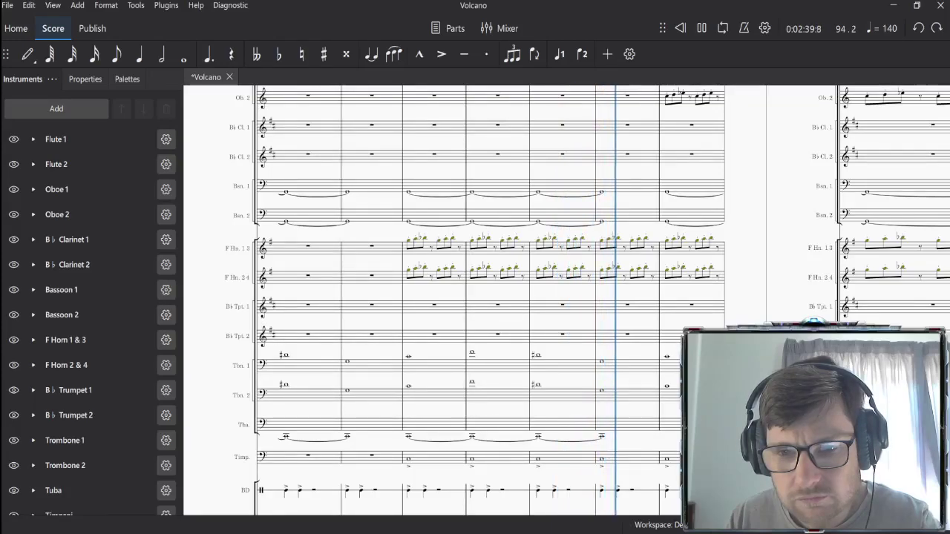
key(space)
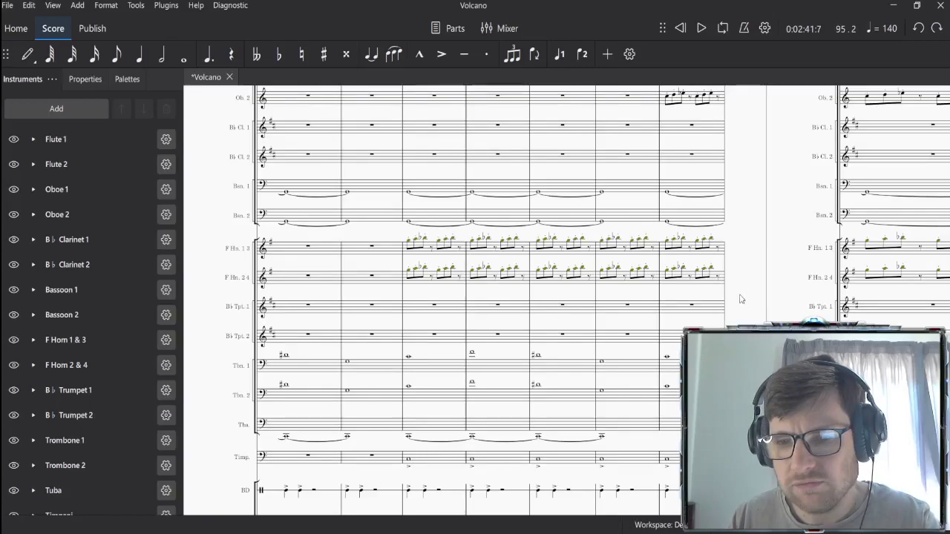
drag(740, 299, 733, 260)
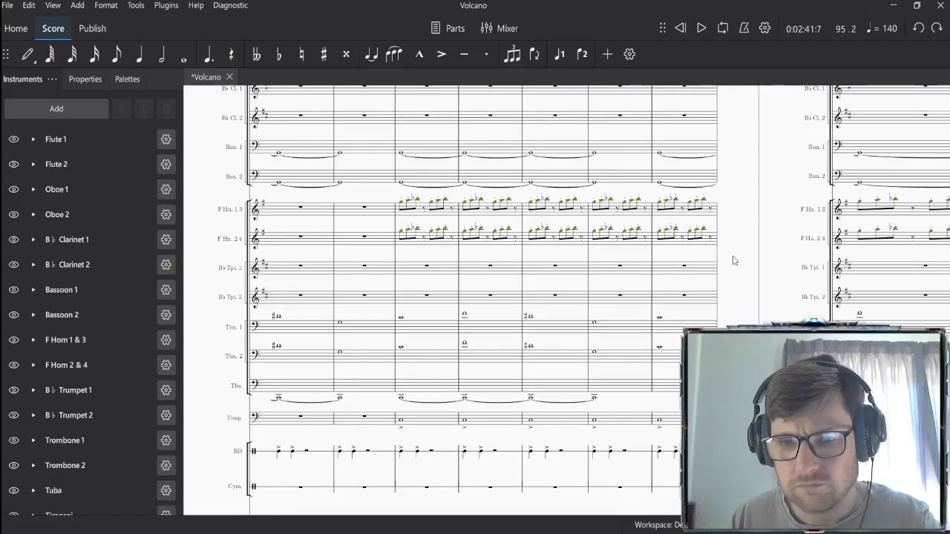
drag(727, 261, 587, 265)
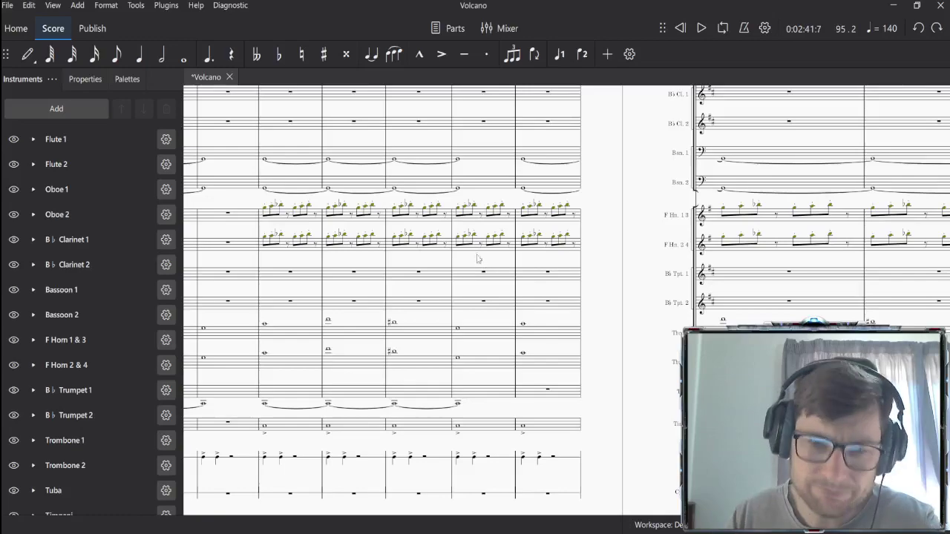
click(314, 218)
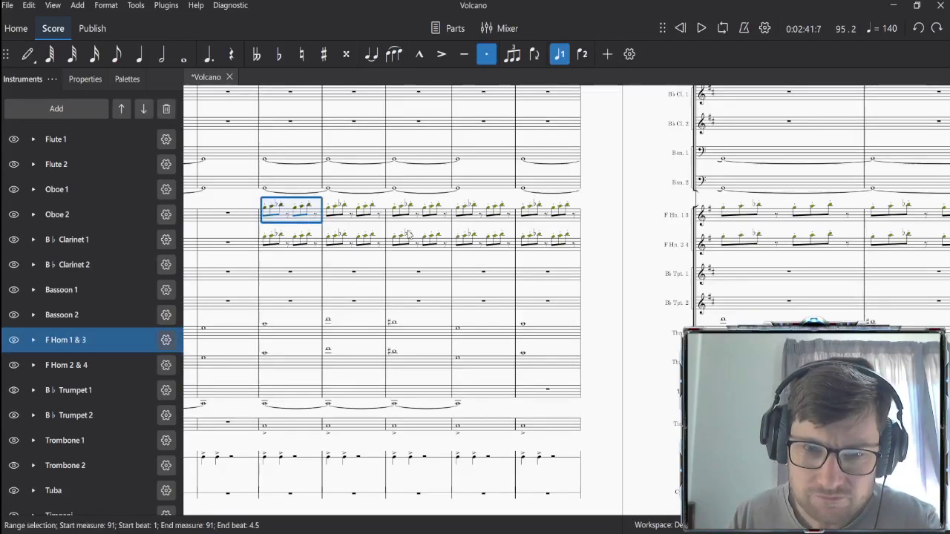
click(592, 282)
key(space)
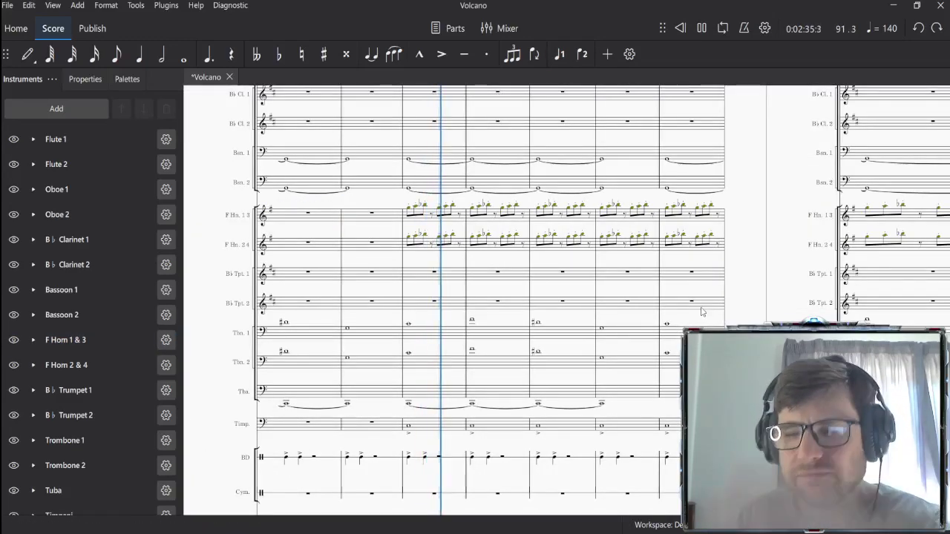
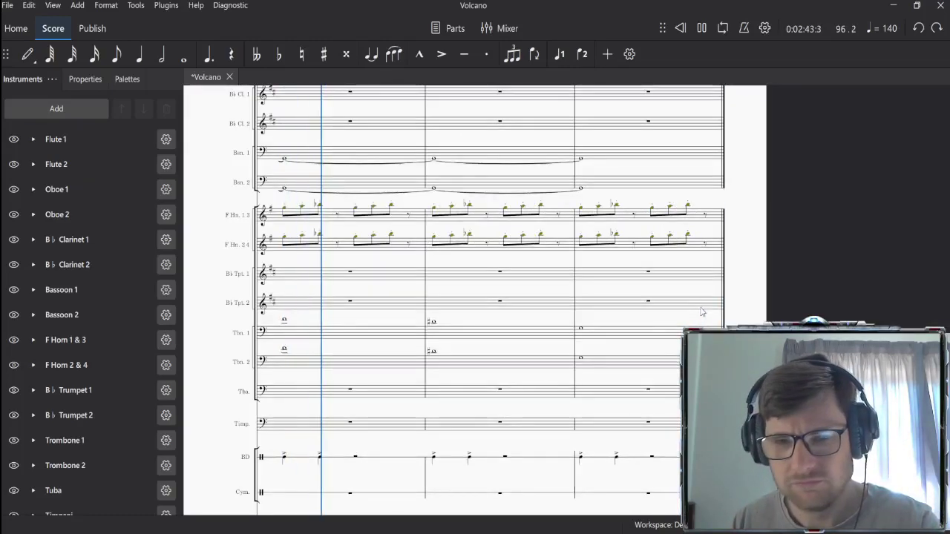
key(space)
drag(217, 308, 710, 285)
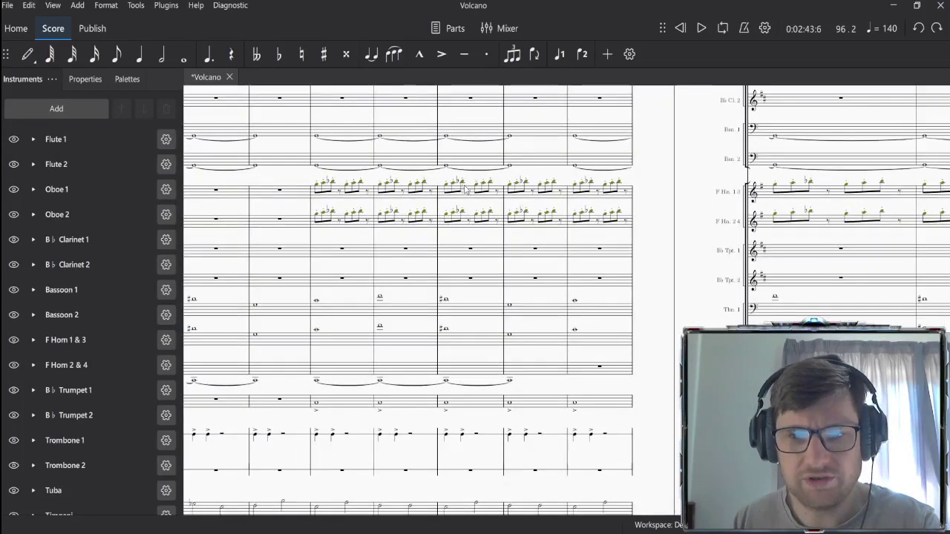
click(350, 199)
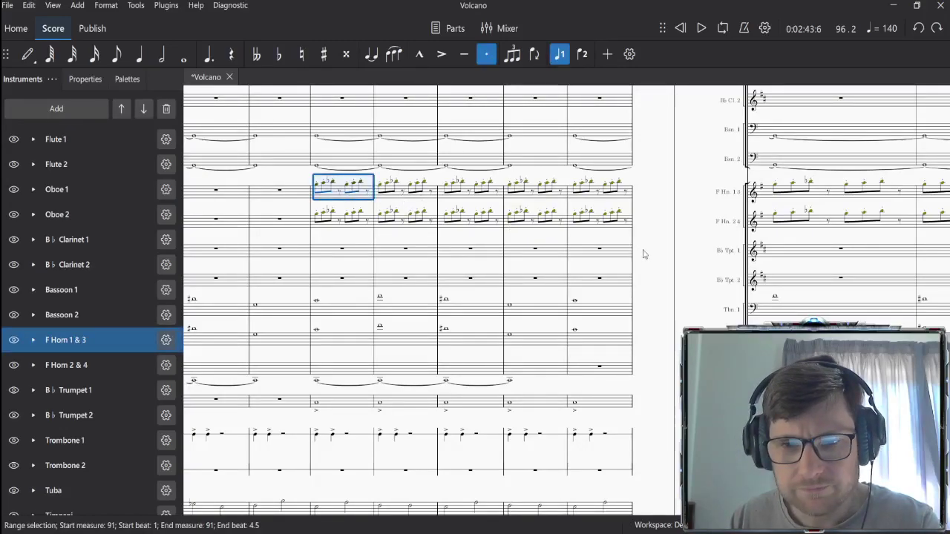
key(space)
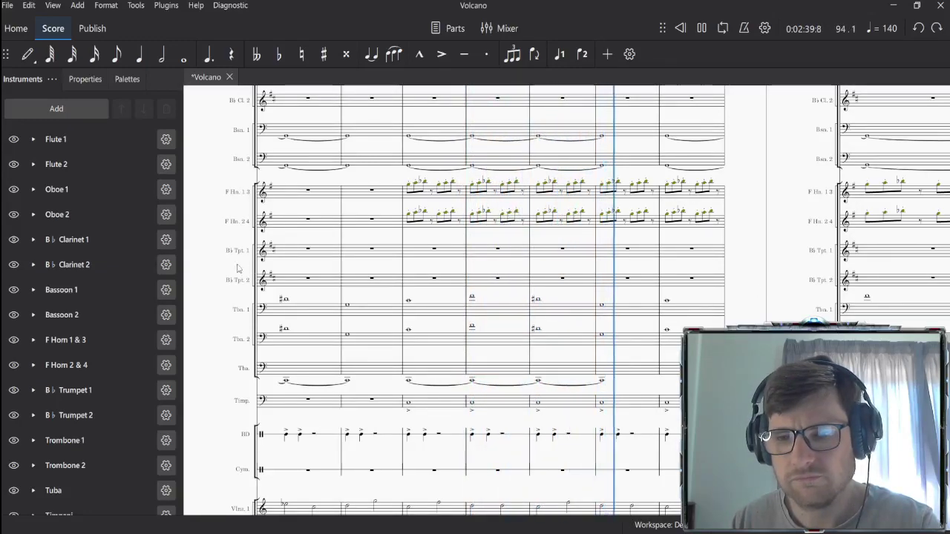
key(space)
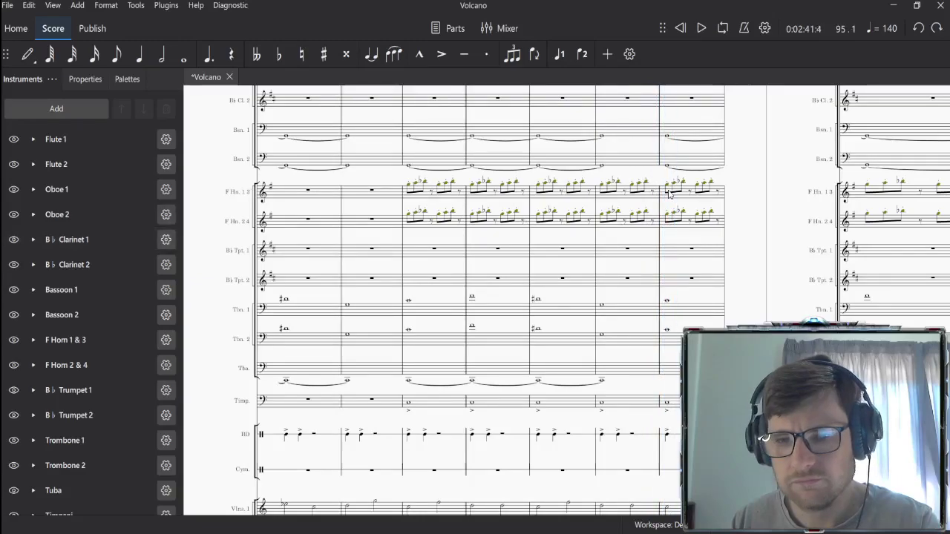
Step: Delete the eighth-note pattern from both F Horn staves in measures 95 to 98
click(681, 195)
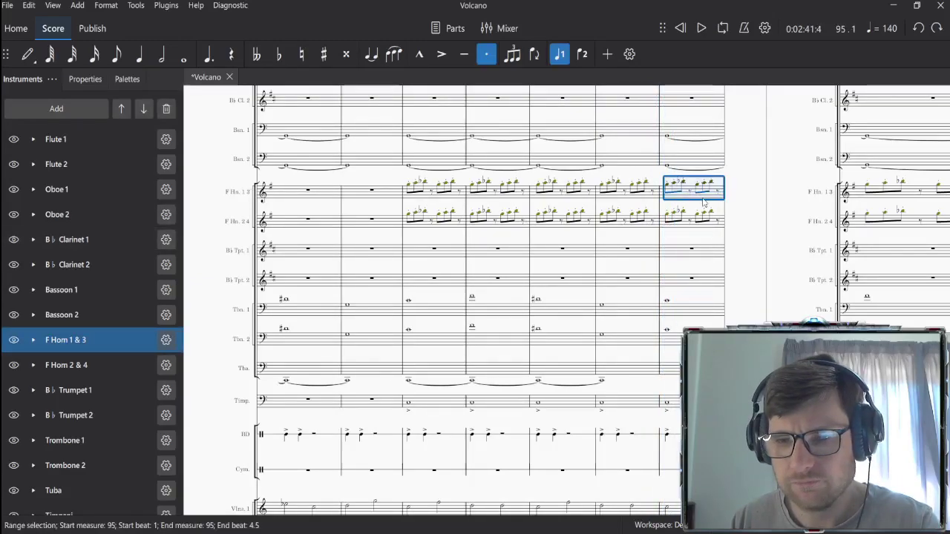
scroll(704, 202, right, 5)
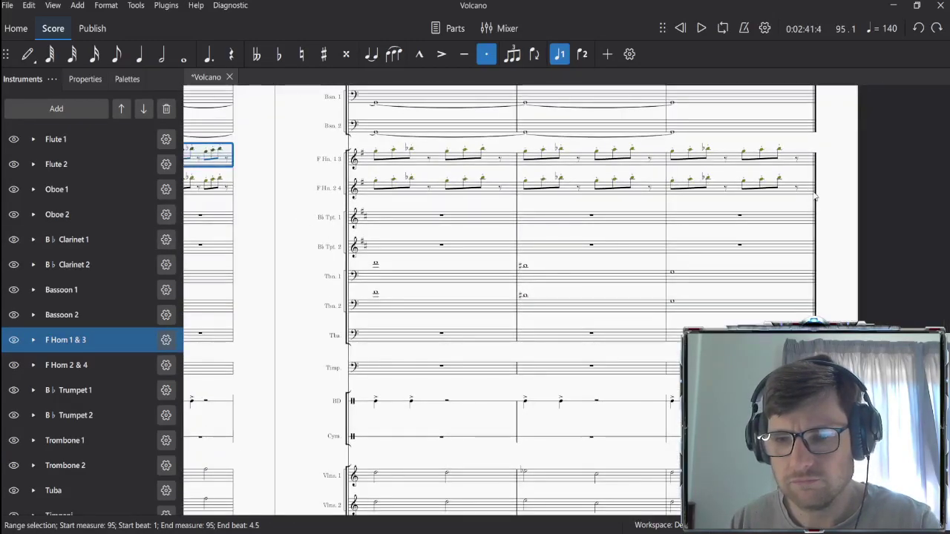
shift+click(815, 195)
key(Delete)
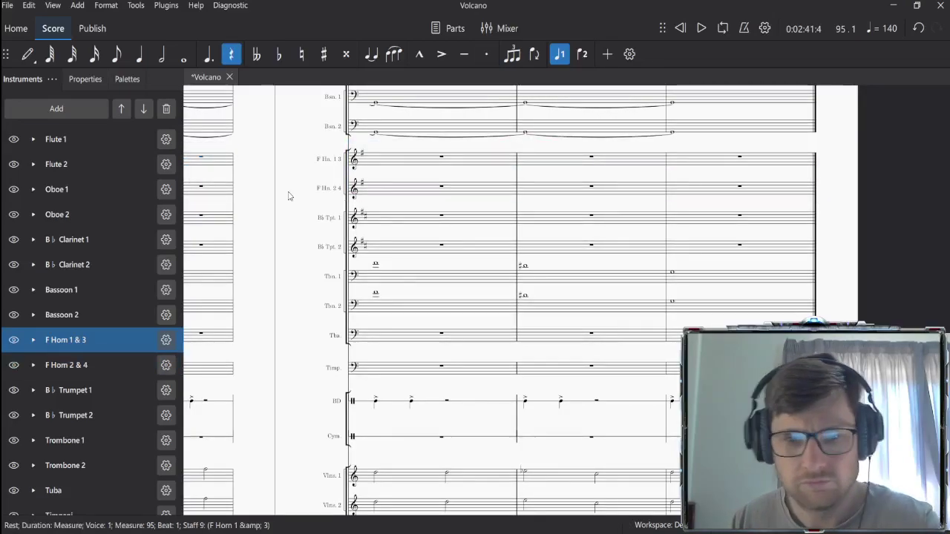
Step: Enter whole notes in measure 95: D5 in F Horn 1 & 3 and G4 in F Horn 2 & 4
scroll(288, 196, left, 5)
key(n)
key(5)
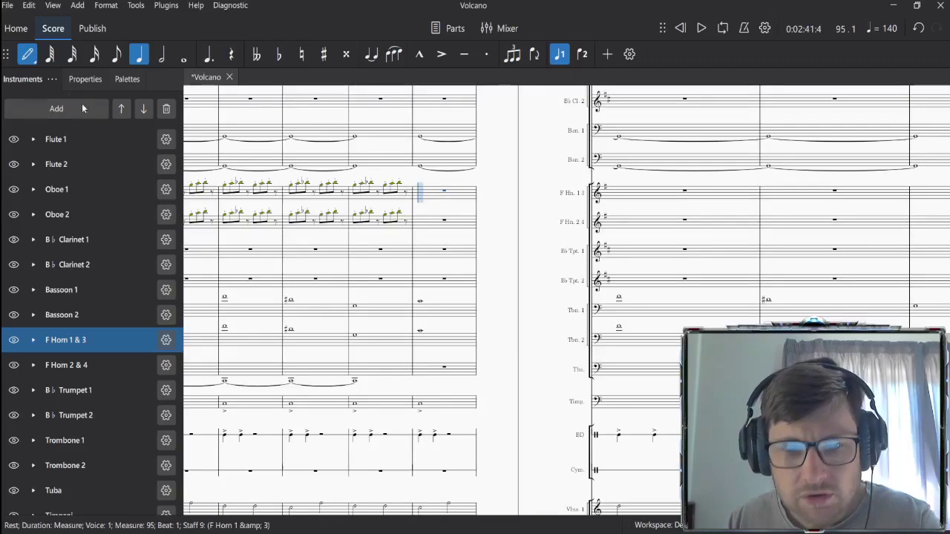
key(7)
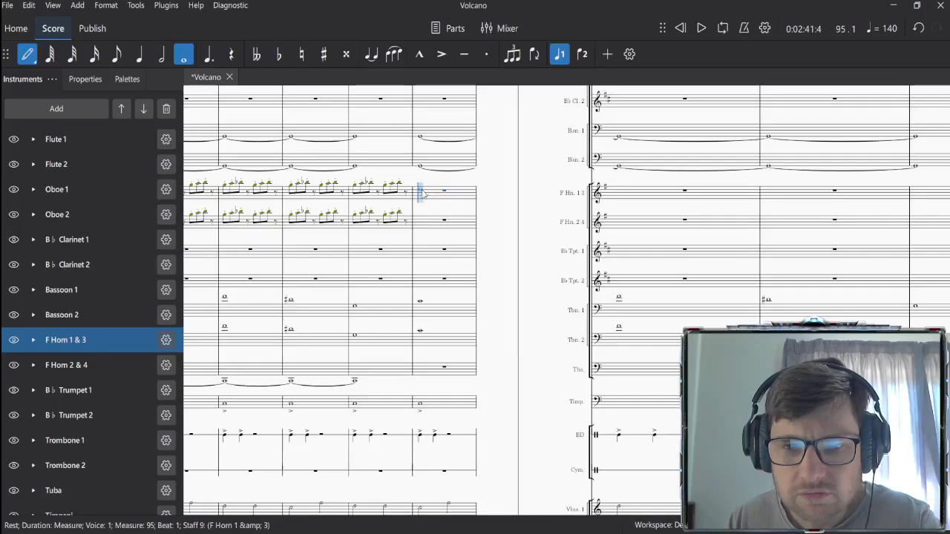
click(421, 193)
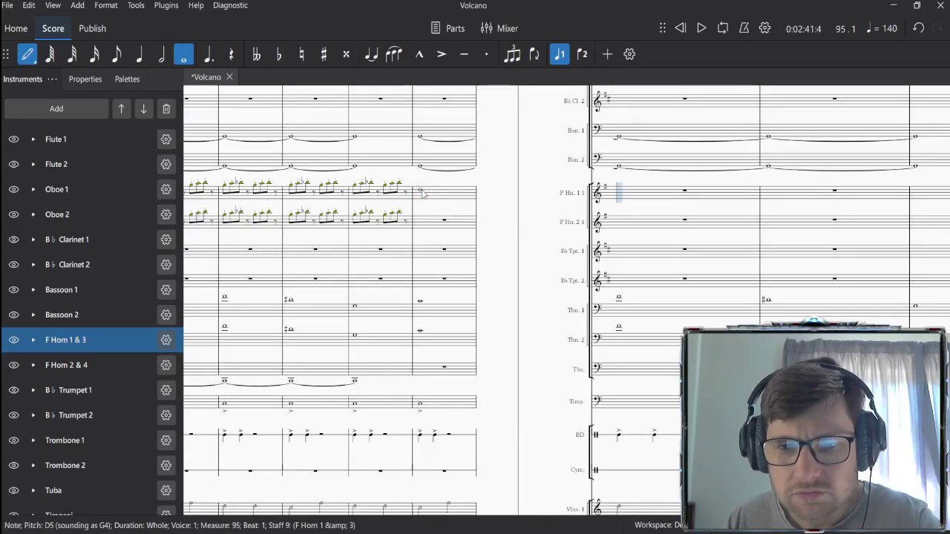
click(424, 227)
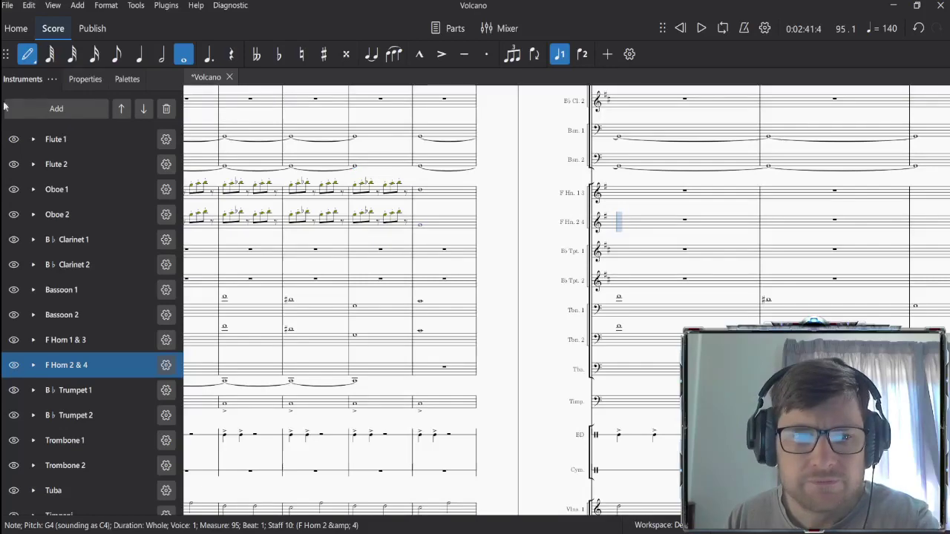
click(29, 58)
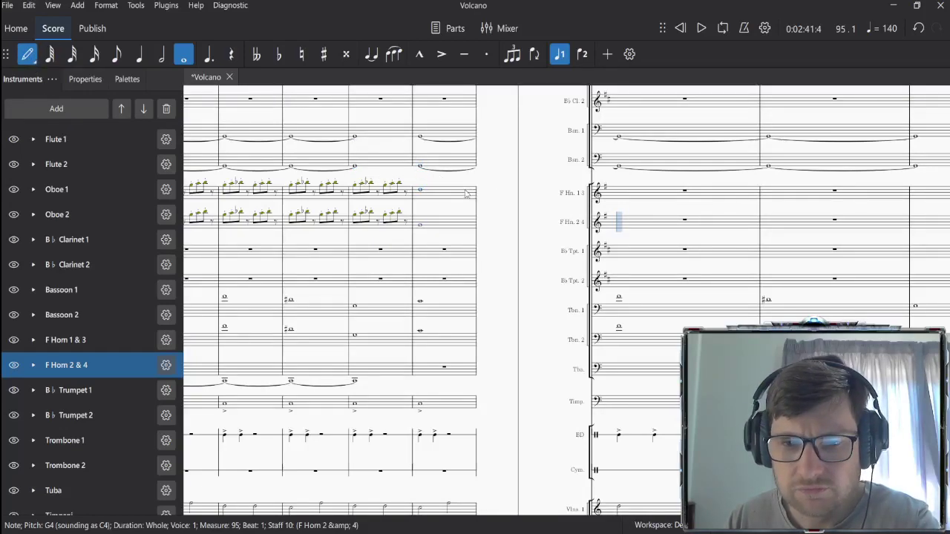
Step: Add the same D5 and G4 whole notes to the two F Horn staves in measure 96
click(624, 197)
click(621, 228)
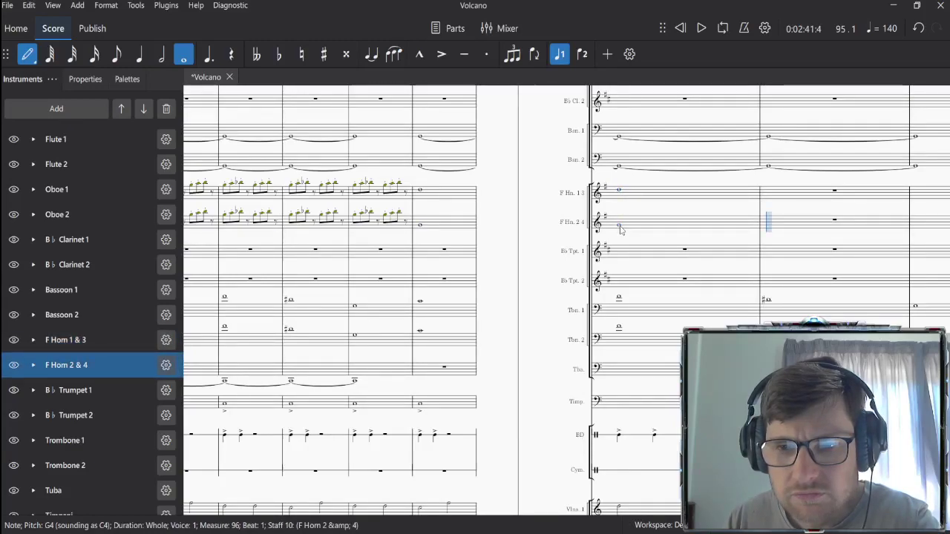
click(27, 54)
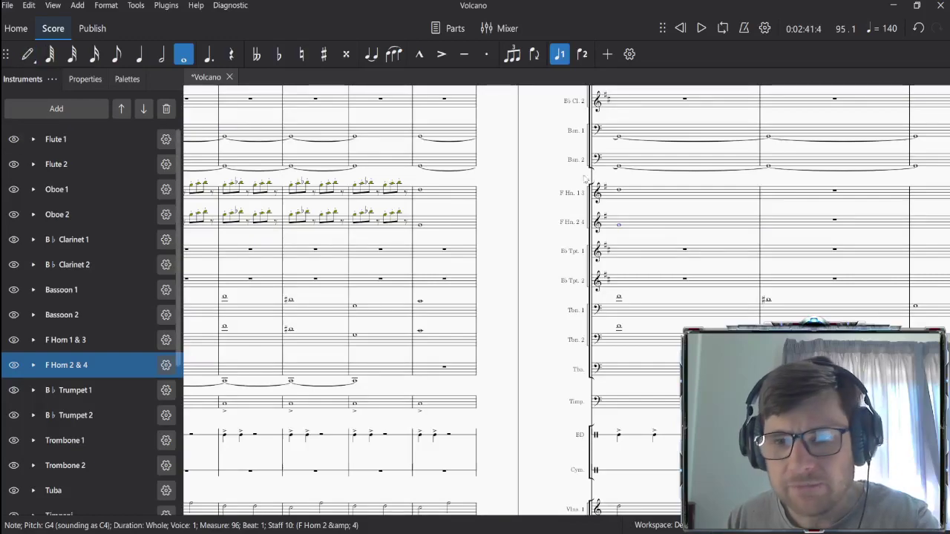
Step: Try raising the measure 96 horn notes to D♯5 and A4, and restore them to D5 and G4
key(Up)
key(Up)
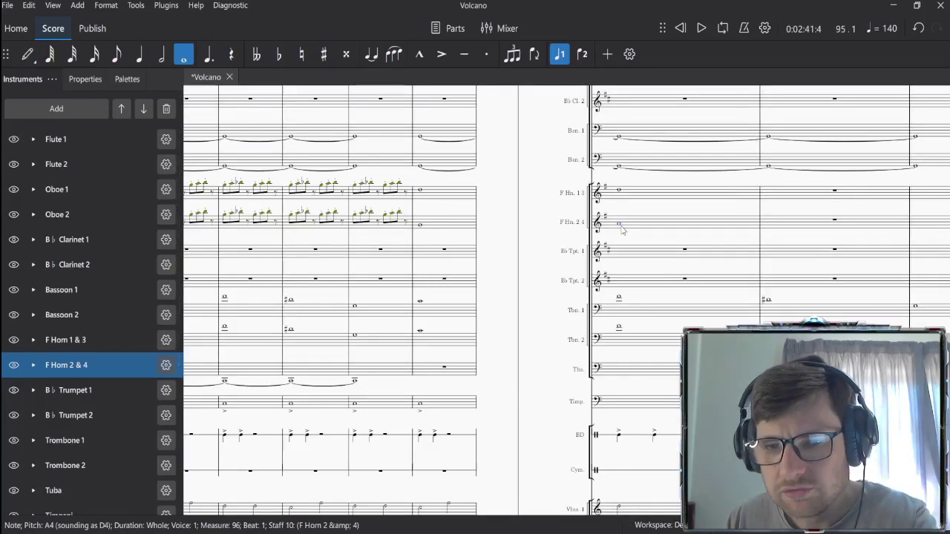
click(620, 192)
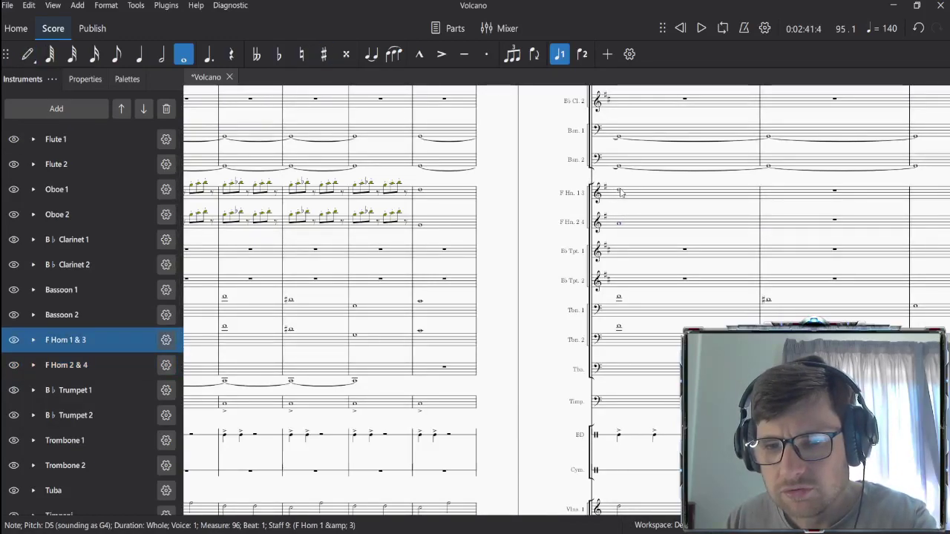
key(Up)
drag(636, 214, 473, 210)
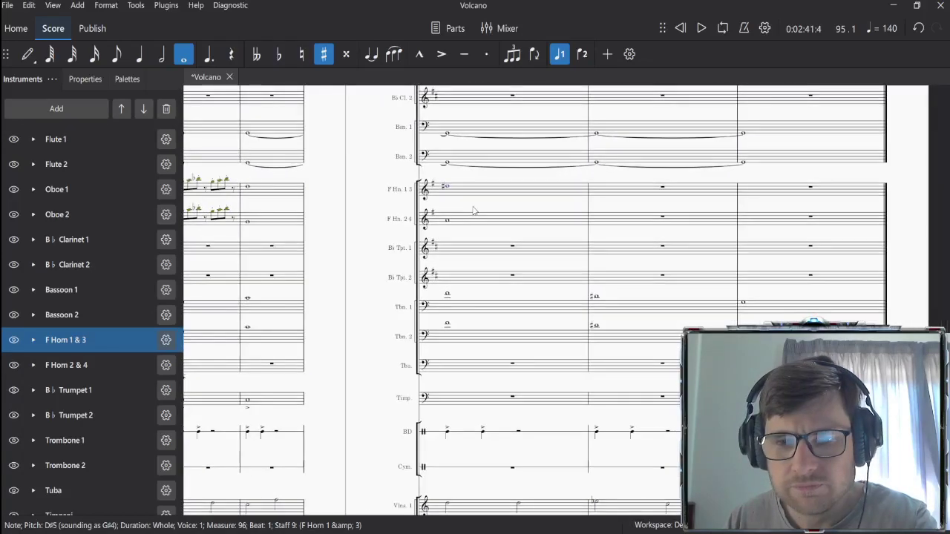
key(n)
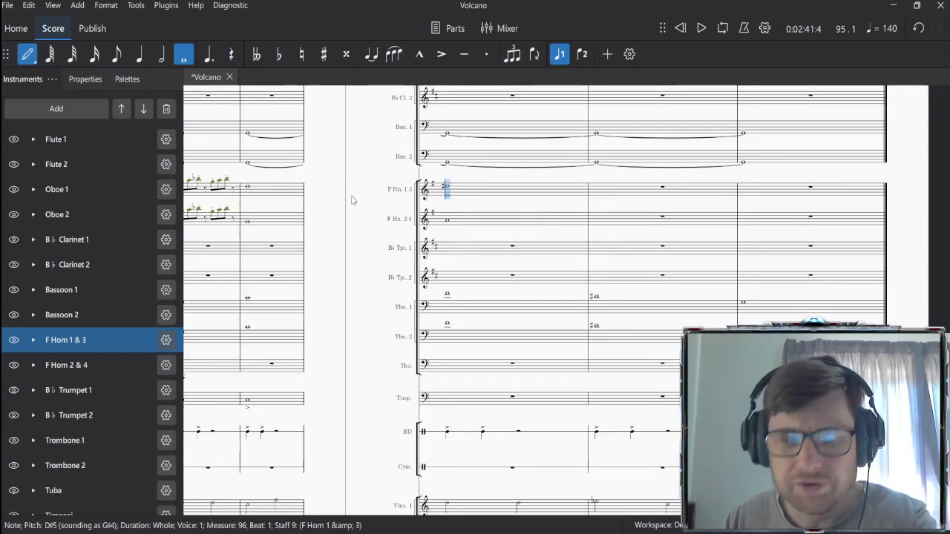
click(27, 54)
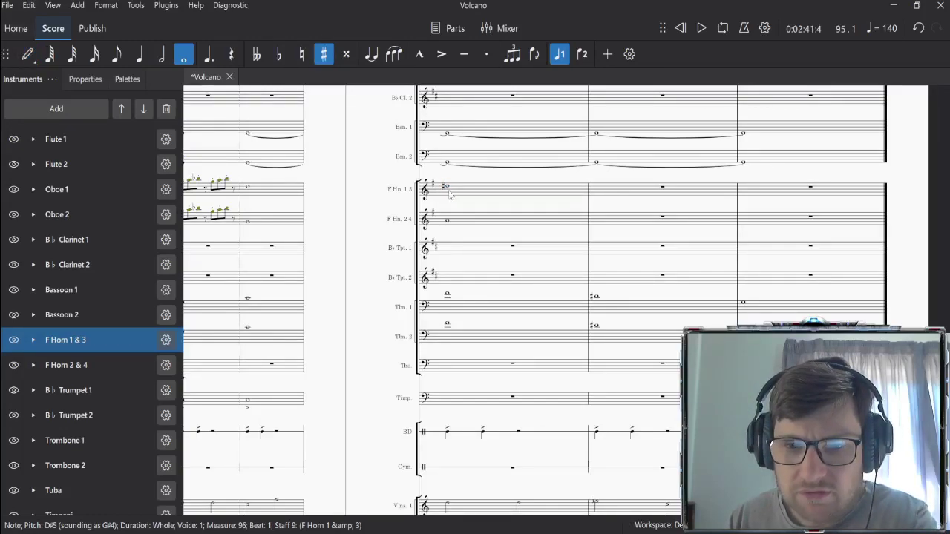
key(Down)
click(446, 221)
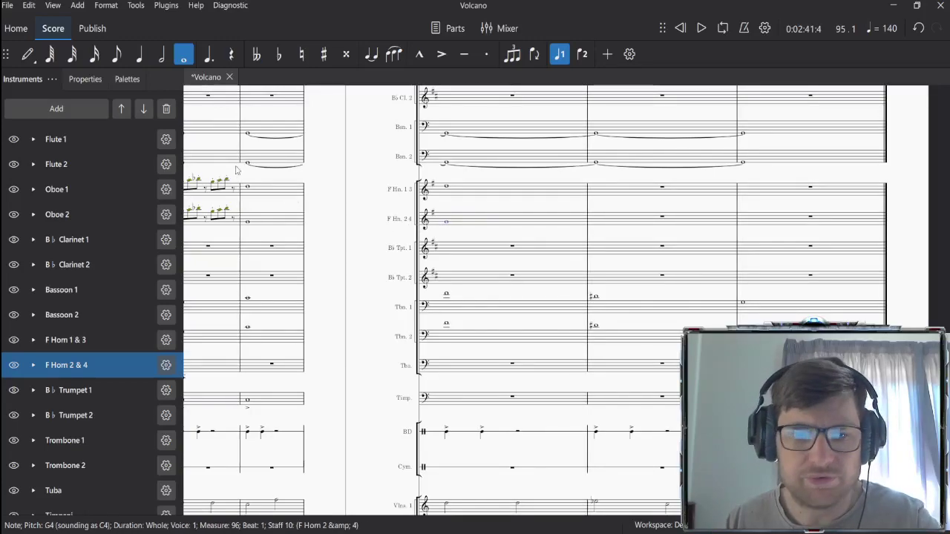
Step: Tie the measure 95 whole notes in both F Horn staves to measure 96
click(284, 192)
click(372, 55)
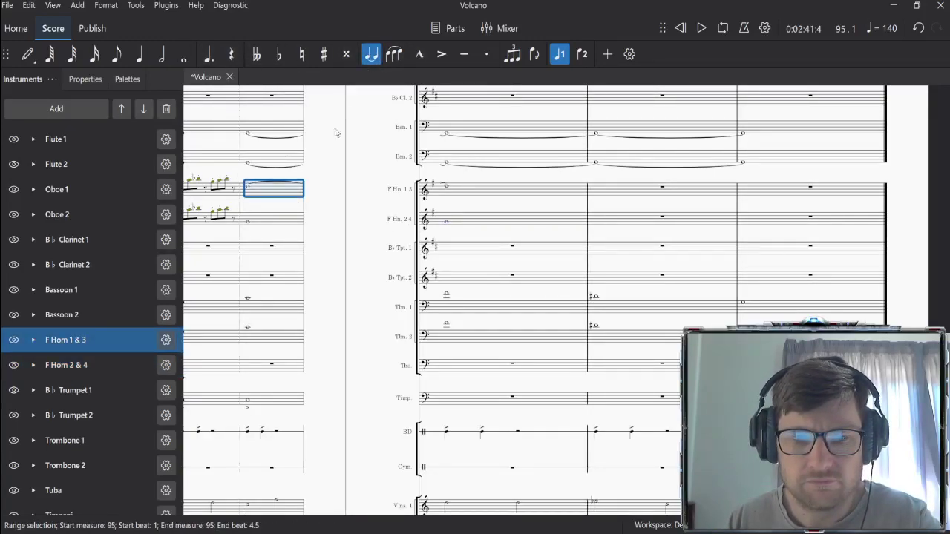
key(alt+Down)
click(371, 54)
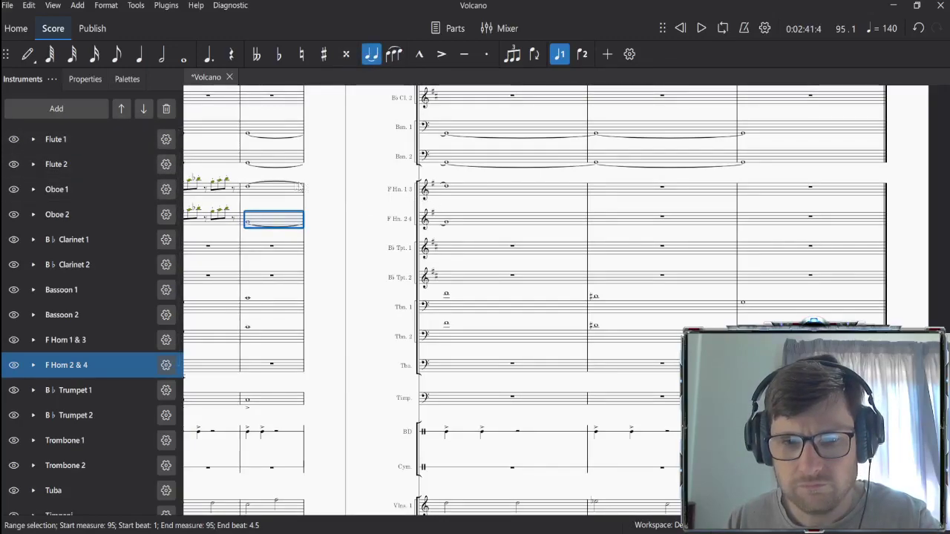
Step: Copy the measure 96 whole notes of both F Horn staves into measures 97 and 98
click(468, 195)
shift+click(466, 222)
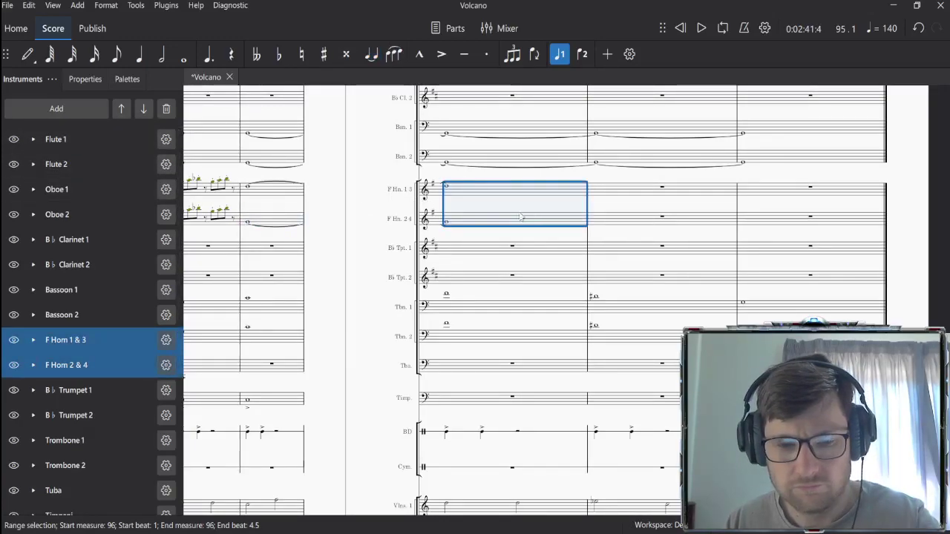
key(plus)
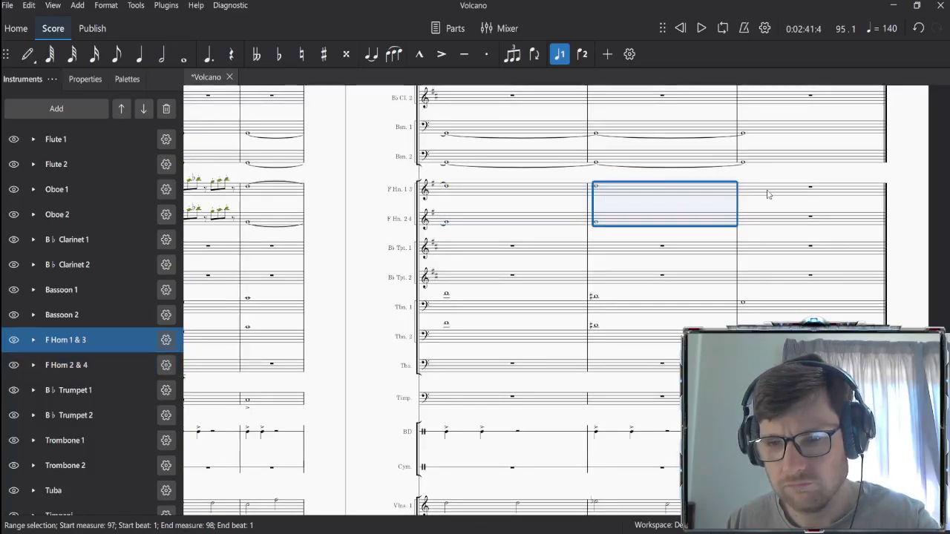
click(767, 191)
key(ctrl+v)
Step: Tie the whole notes in both F Horn staves from measure 96 through measure 98
click(511, 206)
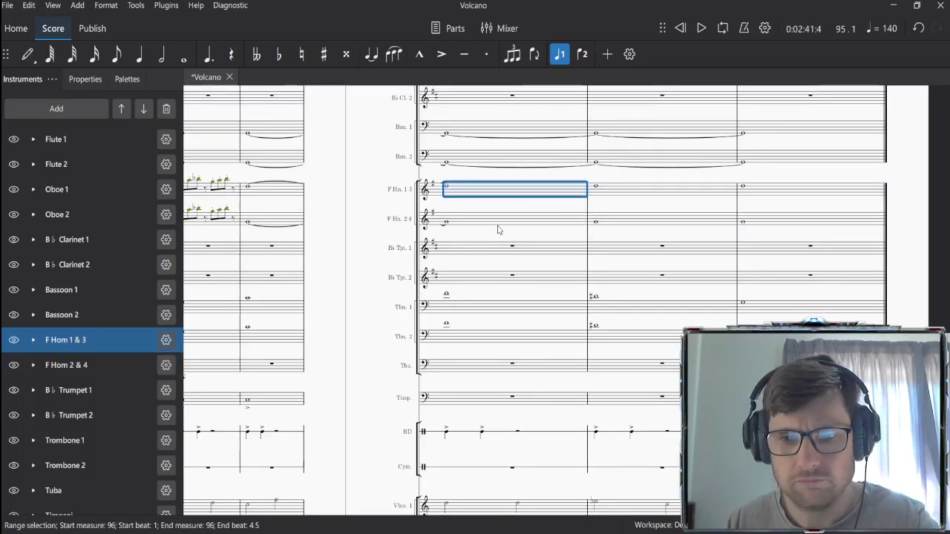
key(Escape)
click(498, 195)
shift+click(490, 223)
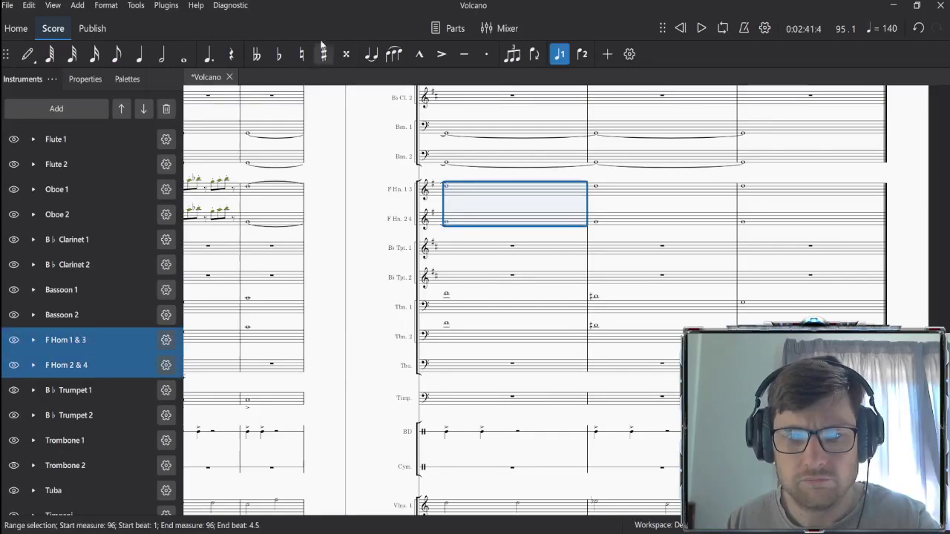
click(371, 54)
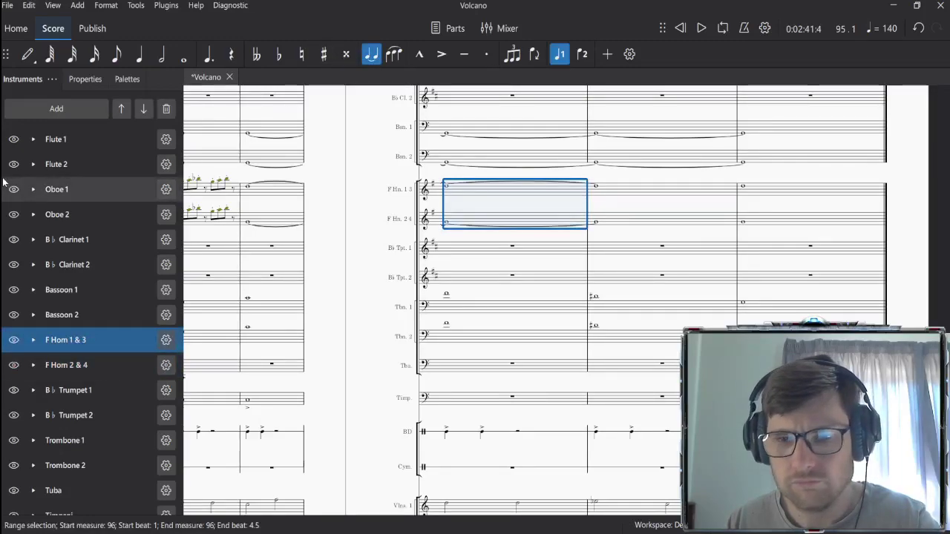
click(639, 195)
shift+click(646, 223)
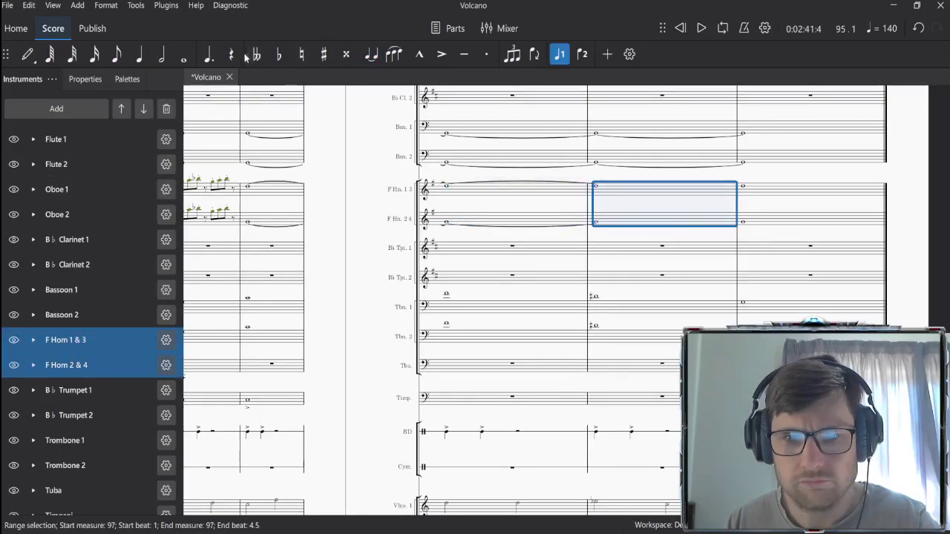
click(373, 62)
Step: Play back the score through measure 98 to check how the sustained horn notes sound
scroll(401, 207, left, 5)
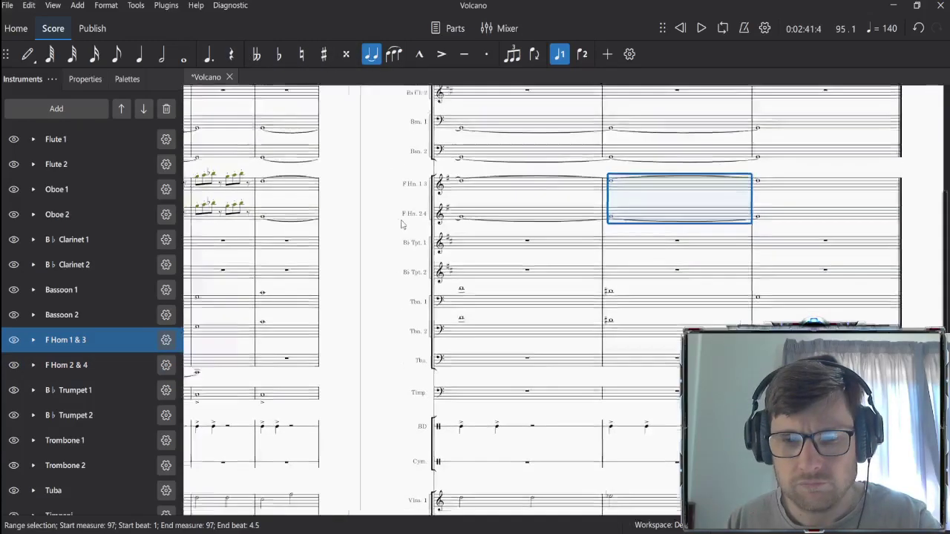
click(427, 172)
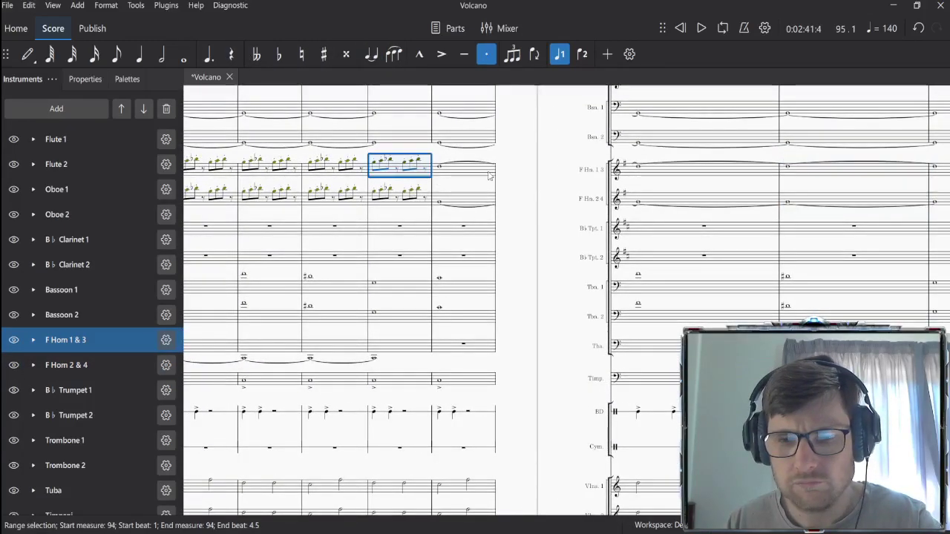
click(530, 185)
key(space)
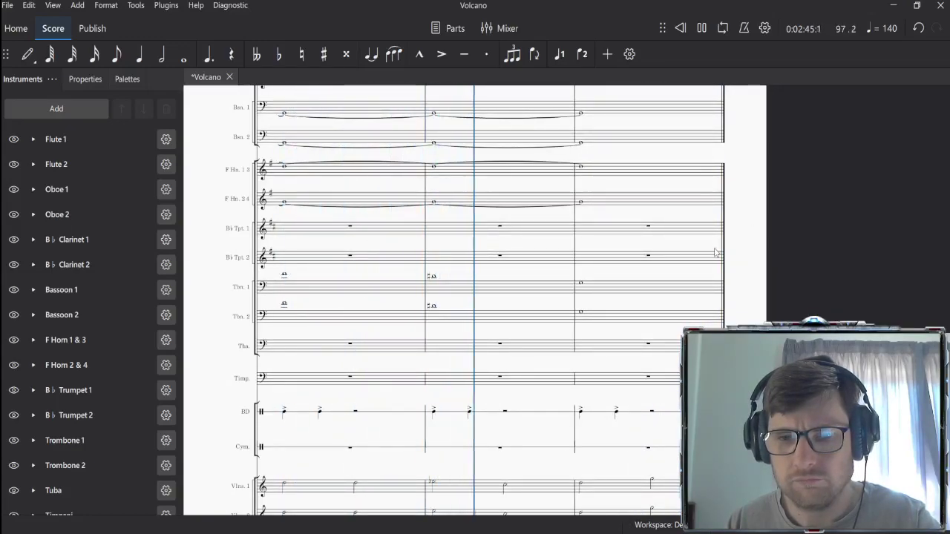
key(space)
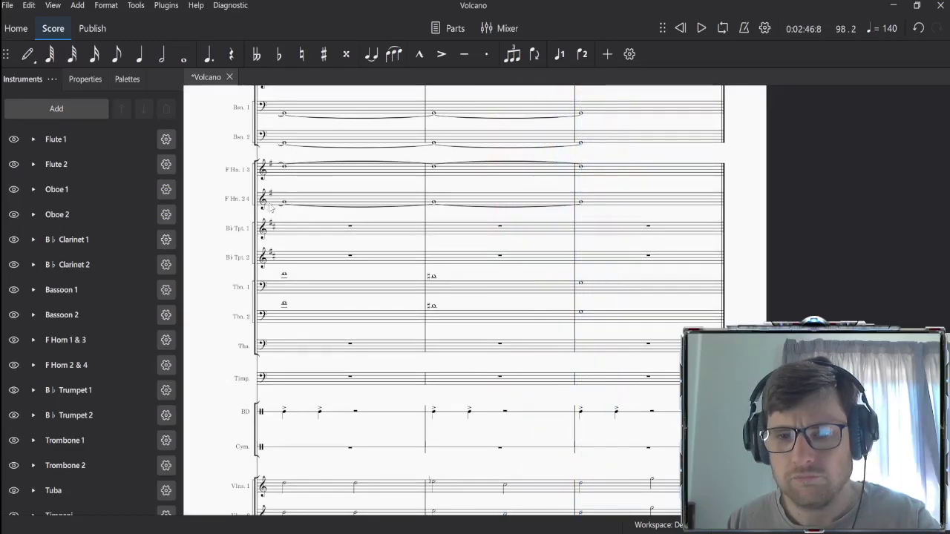
Step: Delete the whole notes from both F Horn staves in measures 97 and 98
click(507, 175)
shift+click(613, 208)
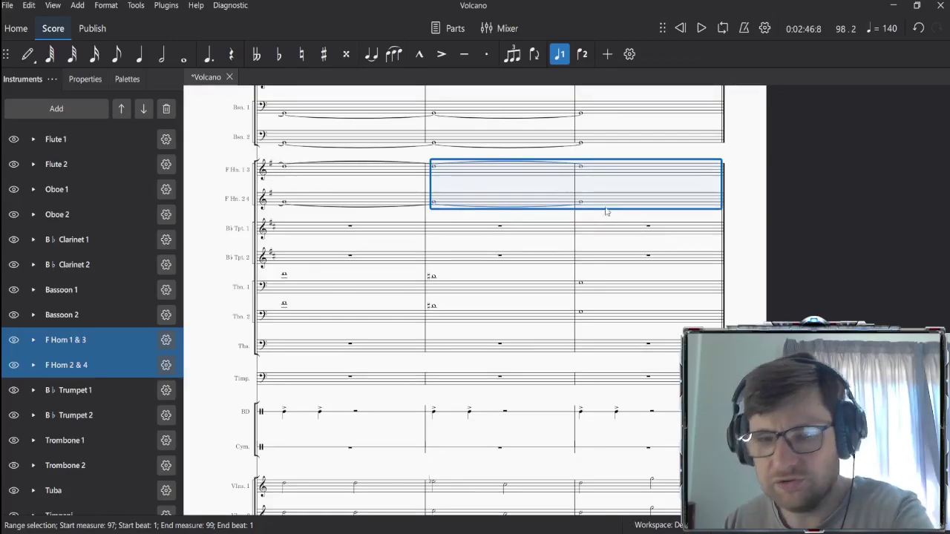
key(Delete)
Step: Enter a whole-note G4 in both F Horn staves in each of measures 97 and 98
drag(345, 222, 712, 188)
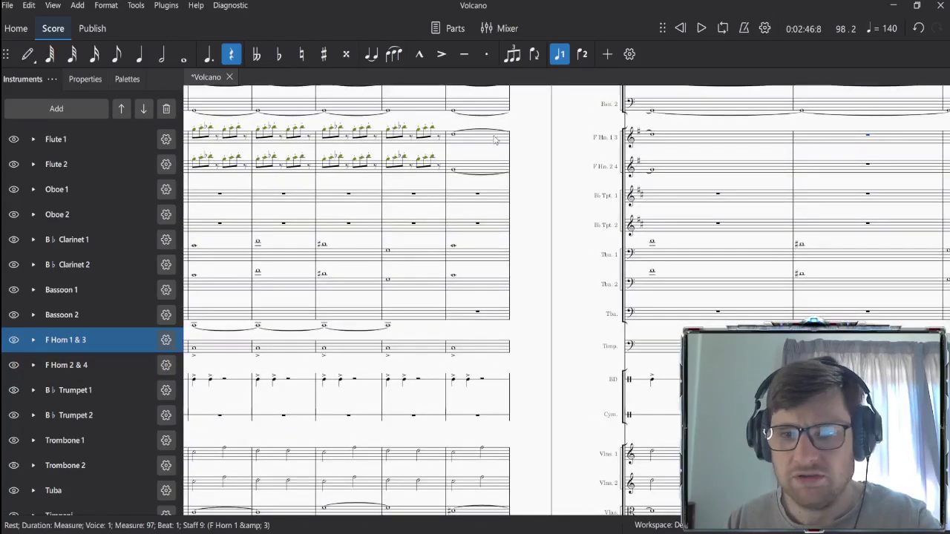
key(shift+Left)
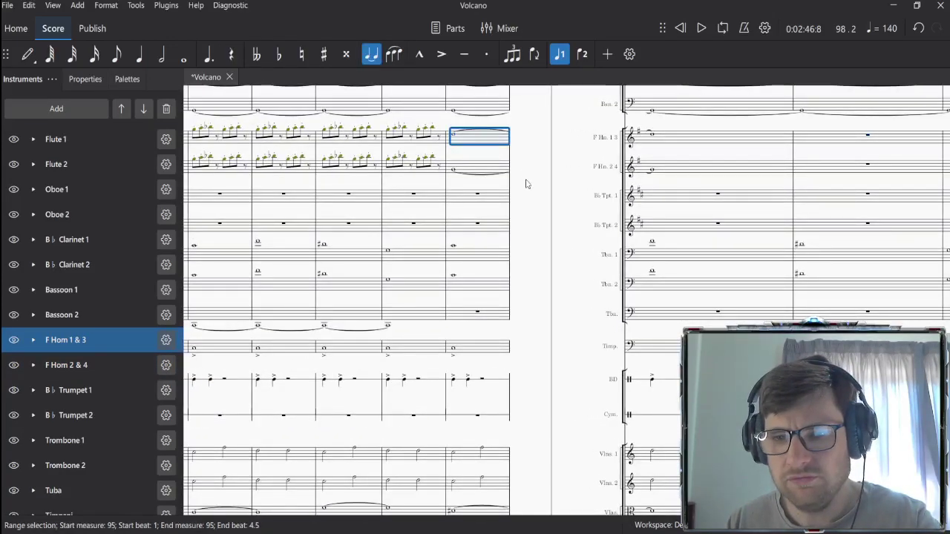
drag(566, 220, 288, 249)
click(373, 165)
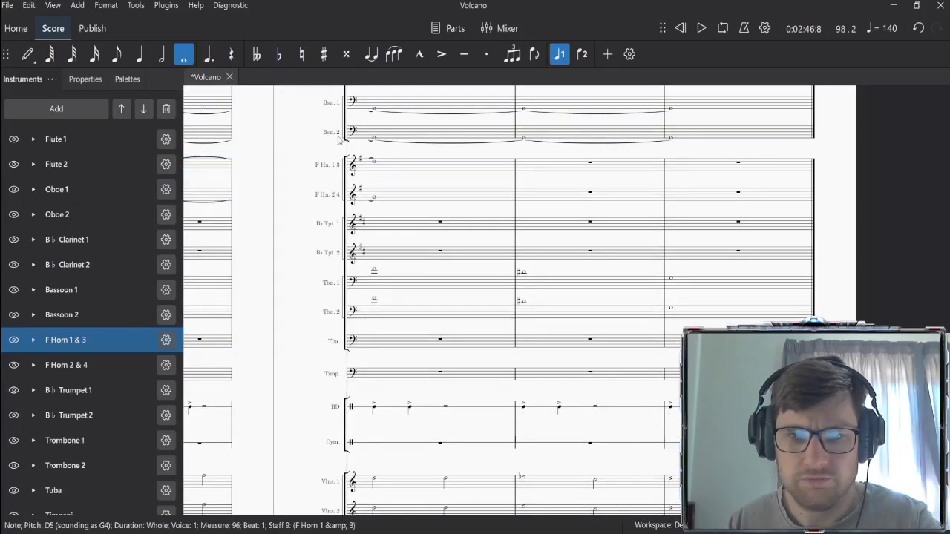
key(n)
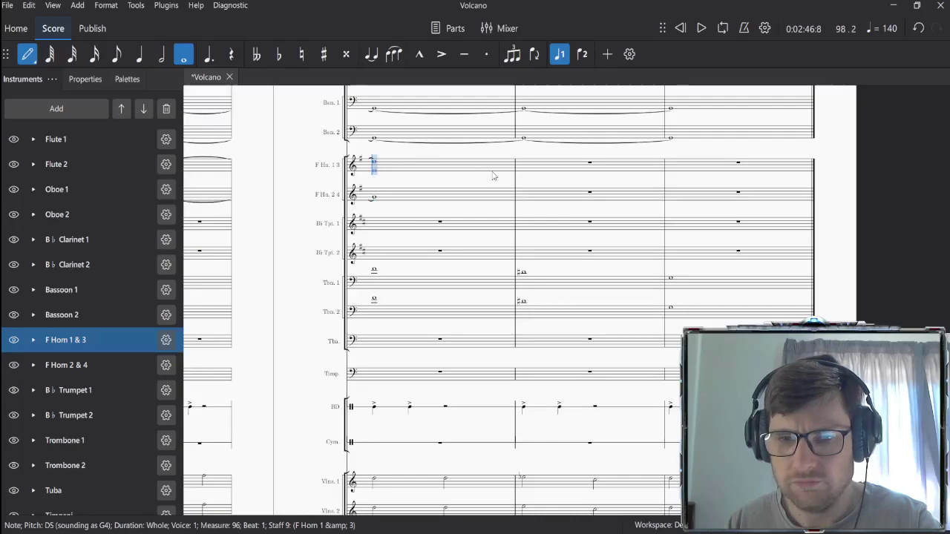
click(525, 168)
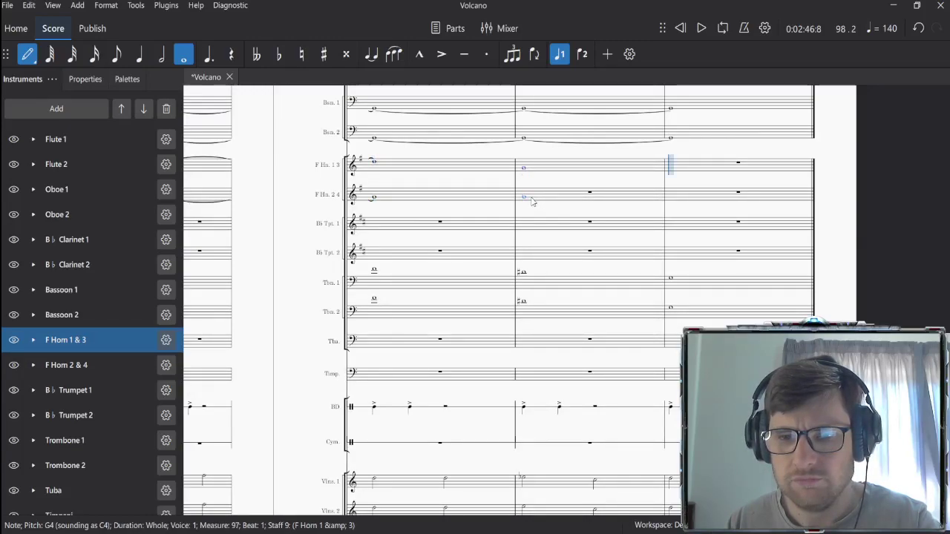
click(531, 201)
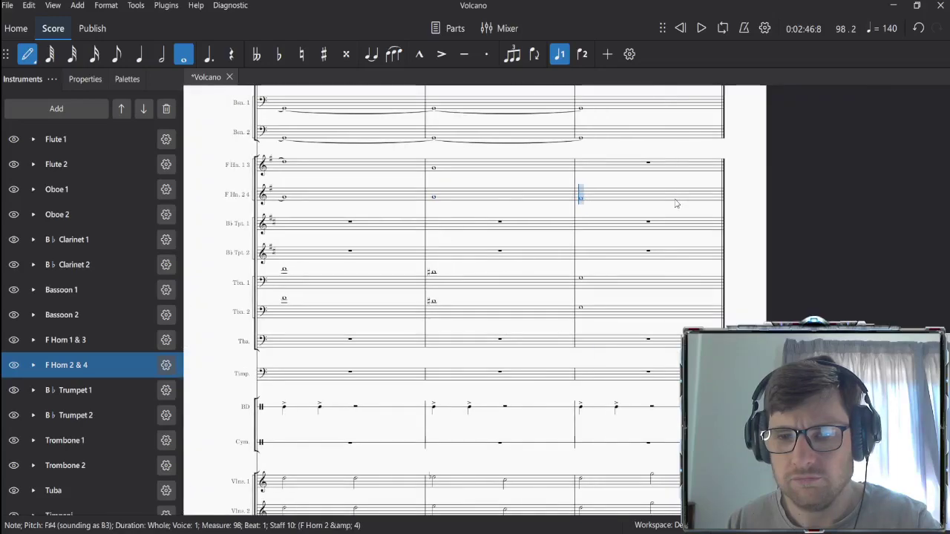
click(674, 206)
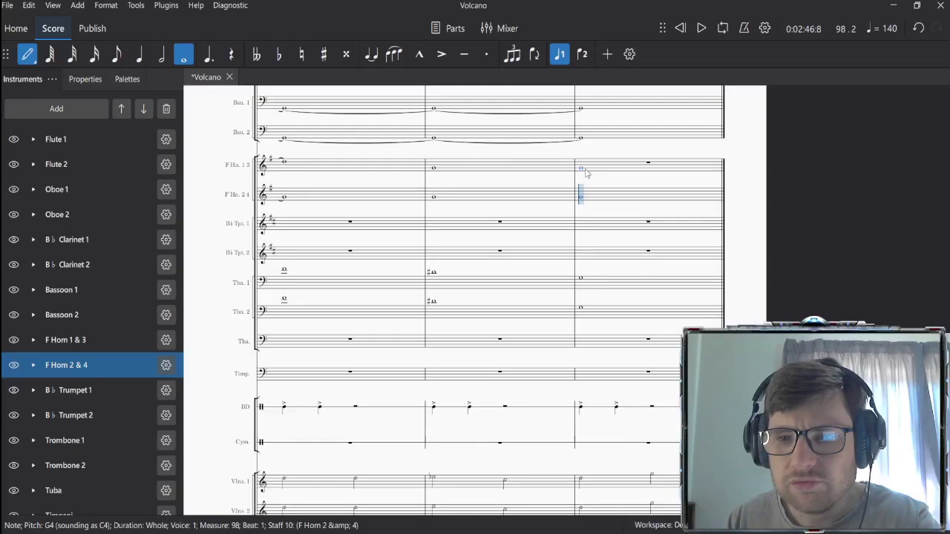
click(586, 173)
key(Escape)
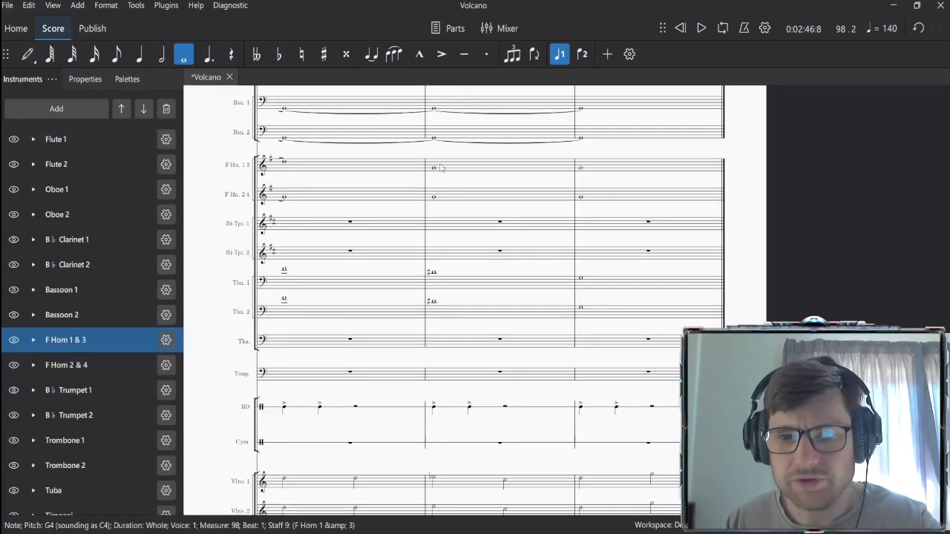
Step: Tie the whole notes in both F Horn staves from measure 97 to measure 98
click(462, 175)
shift+click(464, 196)
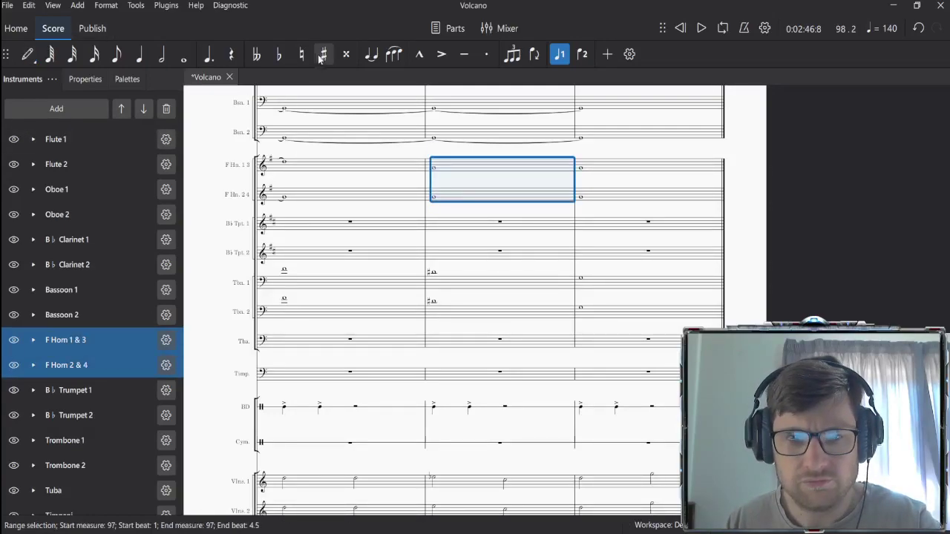
click(371, 55)
Step: Play back the score from measure 83 through measure 98 to hear the revised horn ending
scroll(312, 200, left, 5)
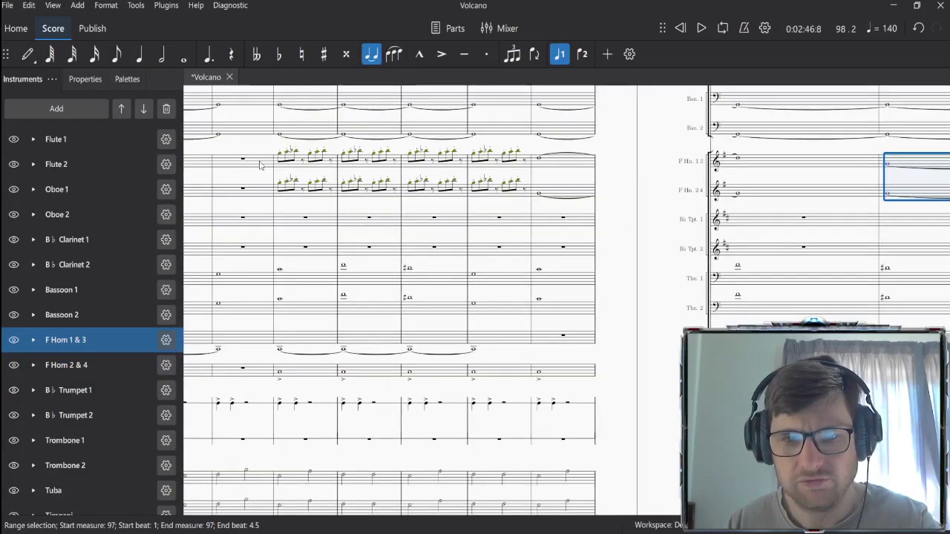
click(260, 165)
scroll(611, 221, left, 3)
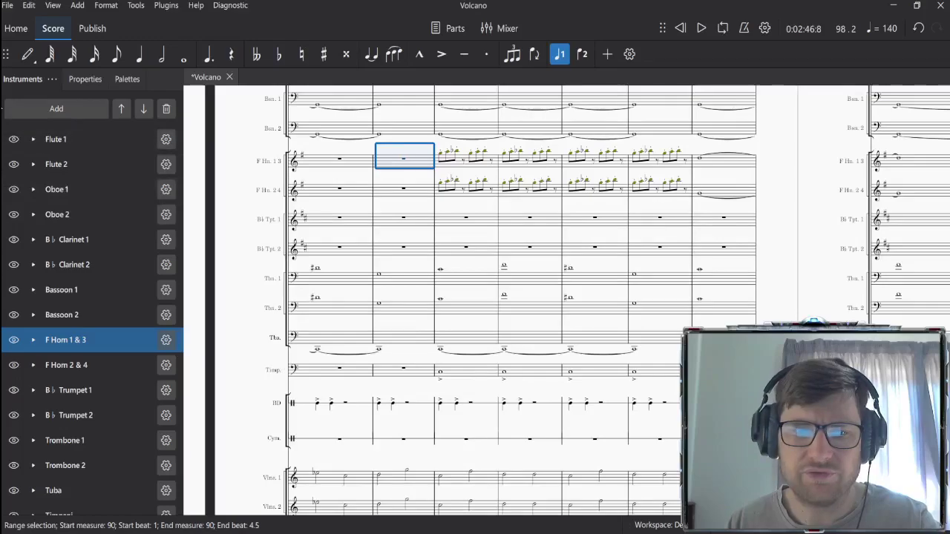
scroll(653, 197, left, 6)
scroll(655, 198, left, 5)
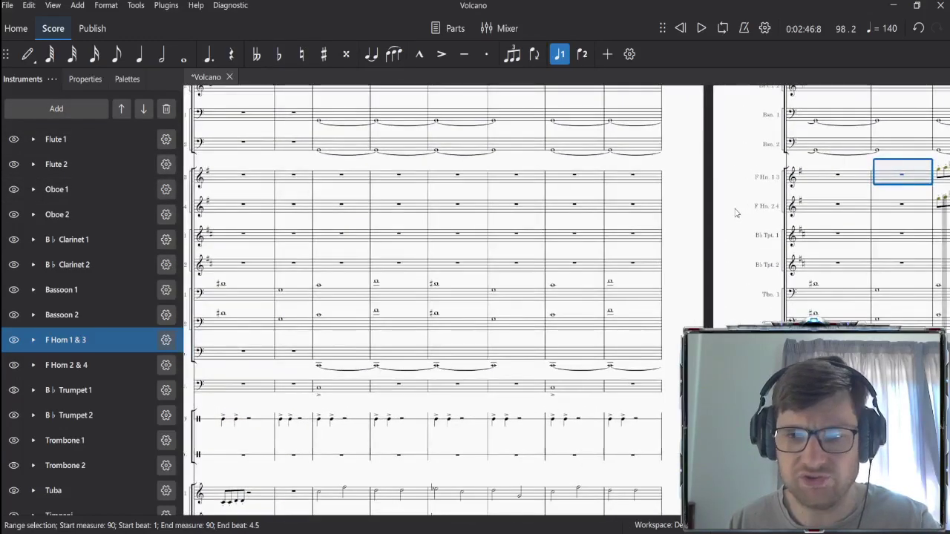
click(342, 179)
key(Escape)
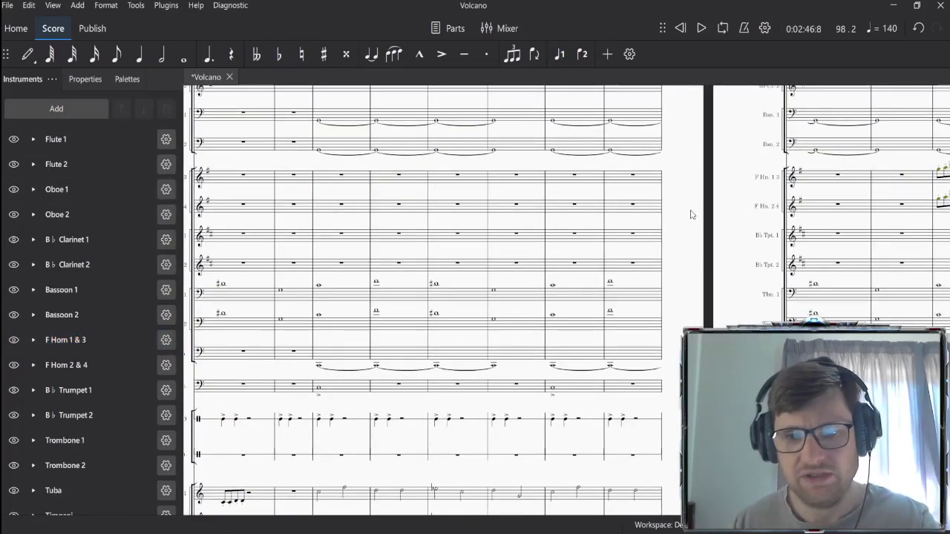
key(space)
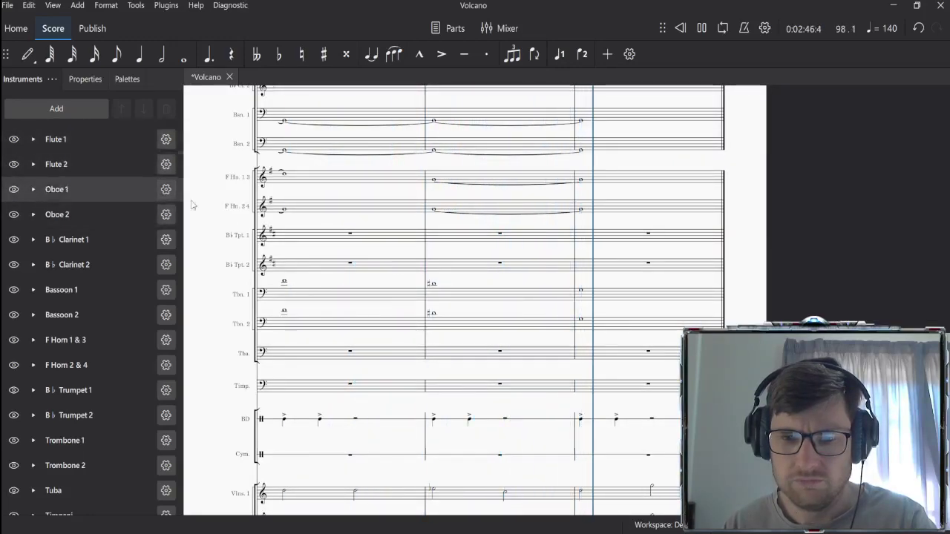
key(space)
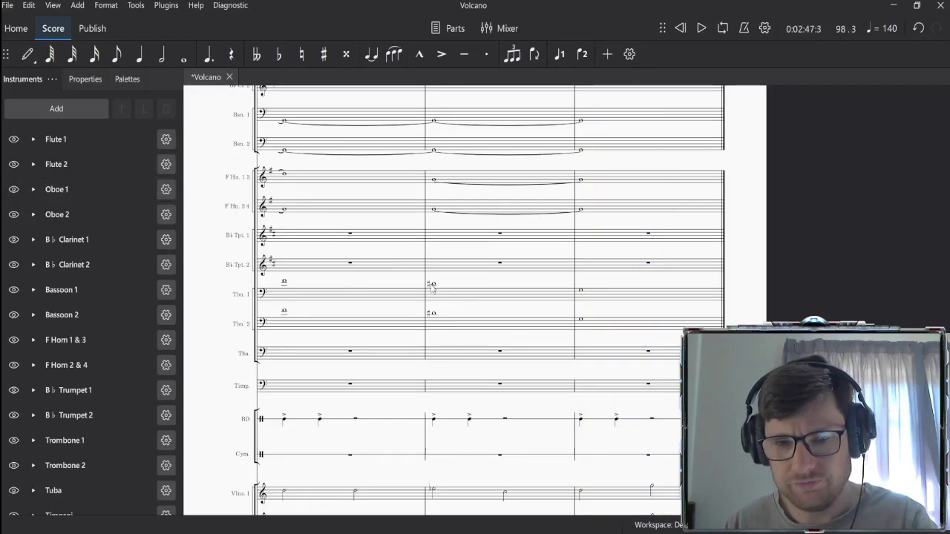
Step: Check the pitches on beat 1 of measure 97 in both Trombone staves and both Violin staves
click(432, 285)
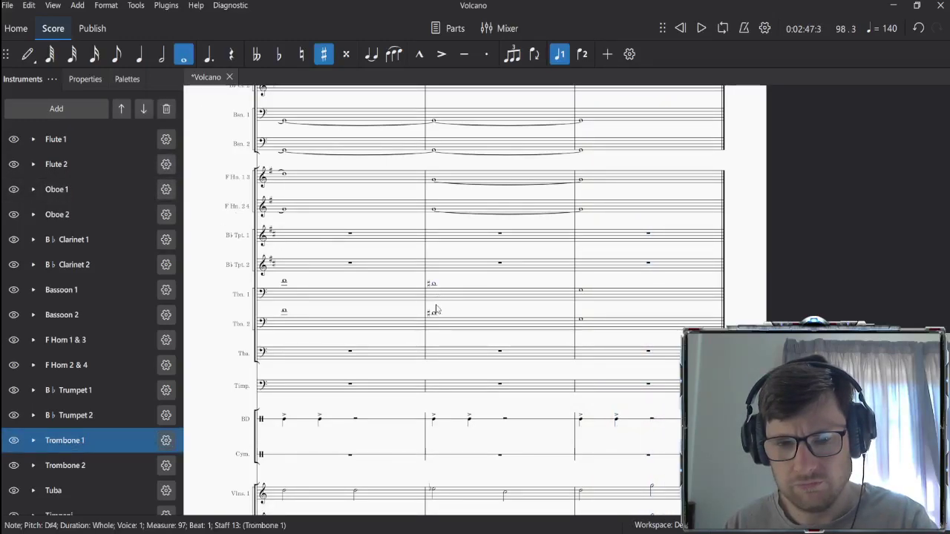
click(432, 316)
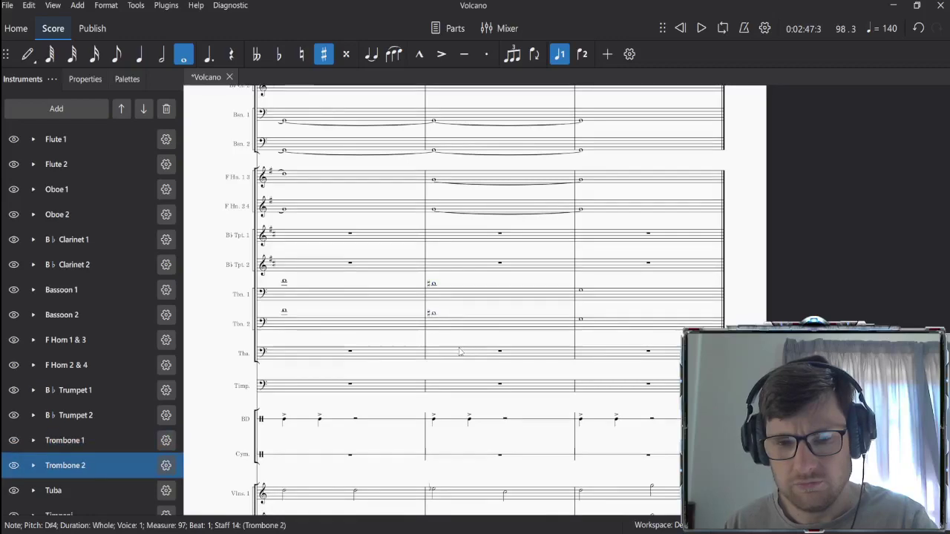
scroll(459, 352, down, 5)
click(433, 278)
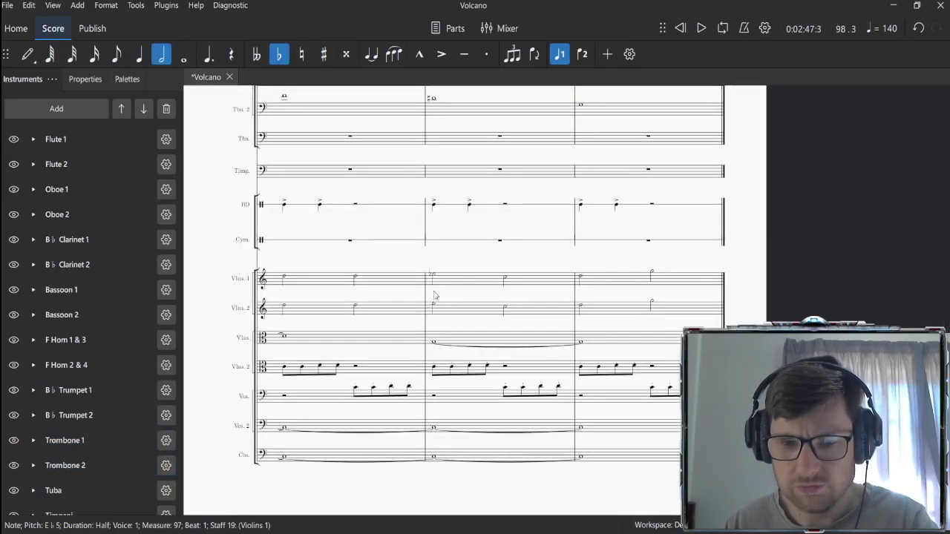
key(Down)
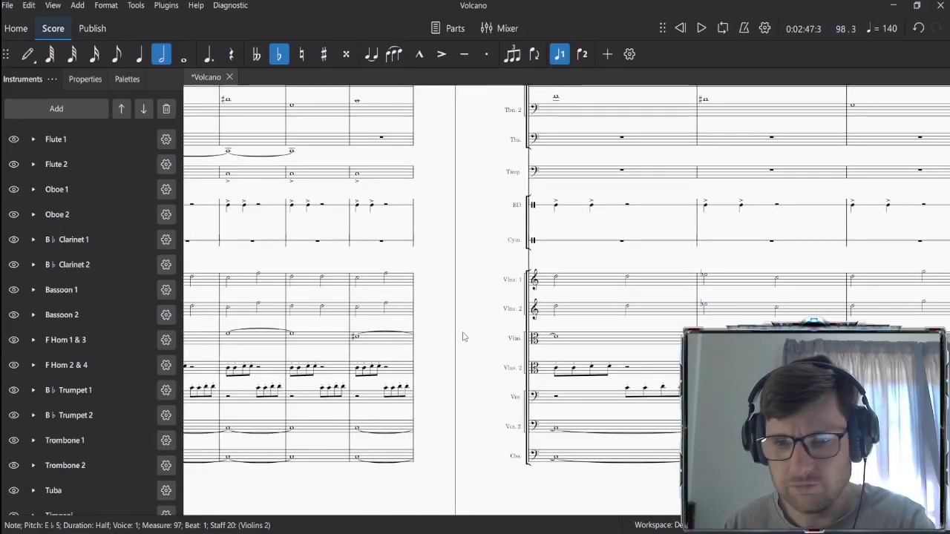
Step: Examine the half-note melody in the Violins 1 staff note by note, from measure 89 to 96 and back in measure 84
drag(493, 334, 751, 321)
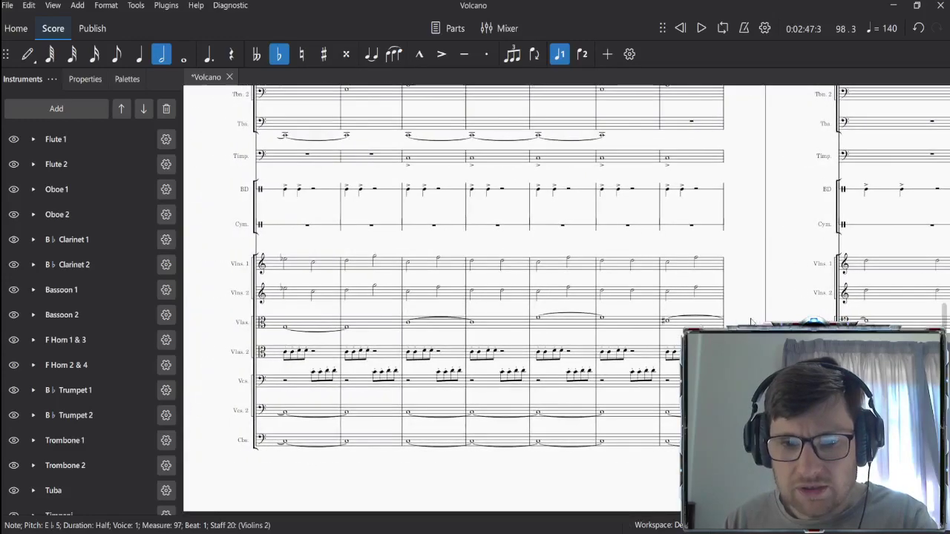
click(313, 265)
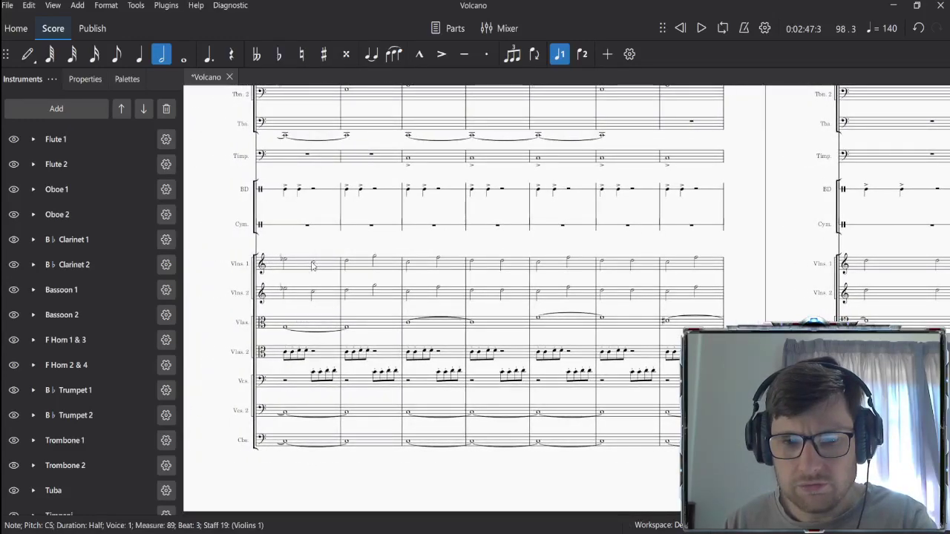
click(375, 263)
click(374, 258)
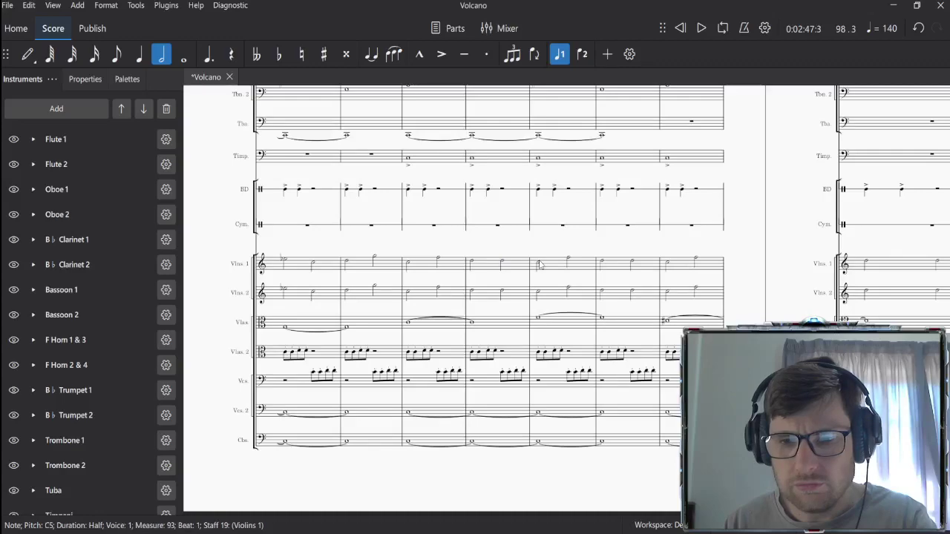
key(Escape)
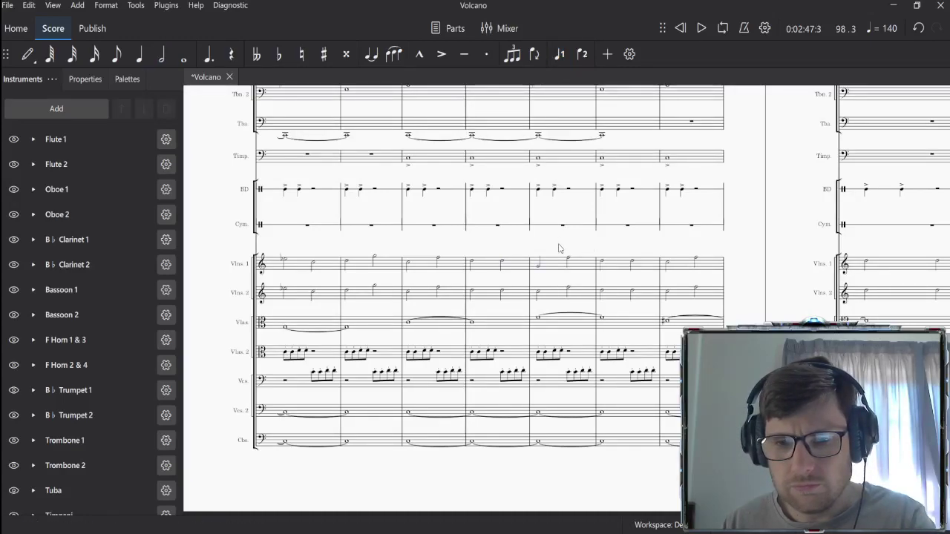
click(540, 265)
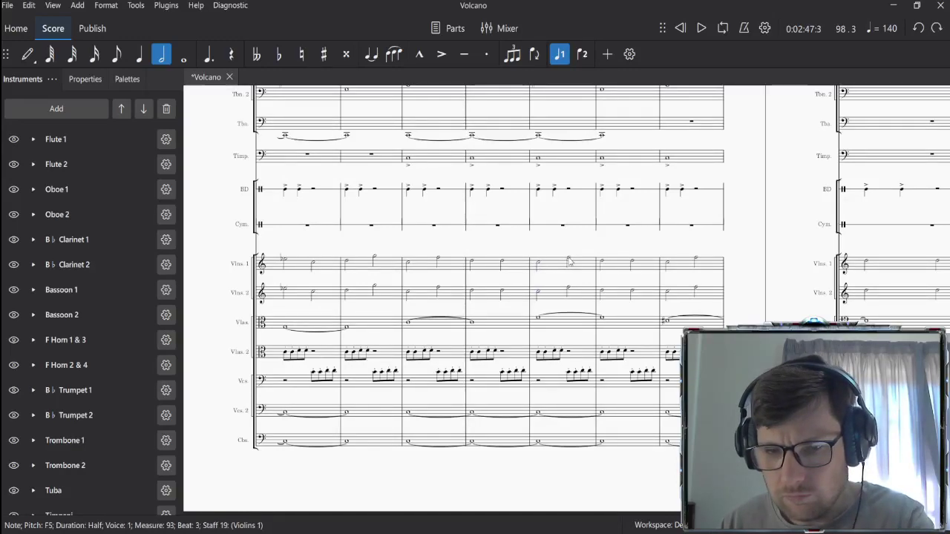
click(650, 265)
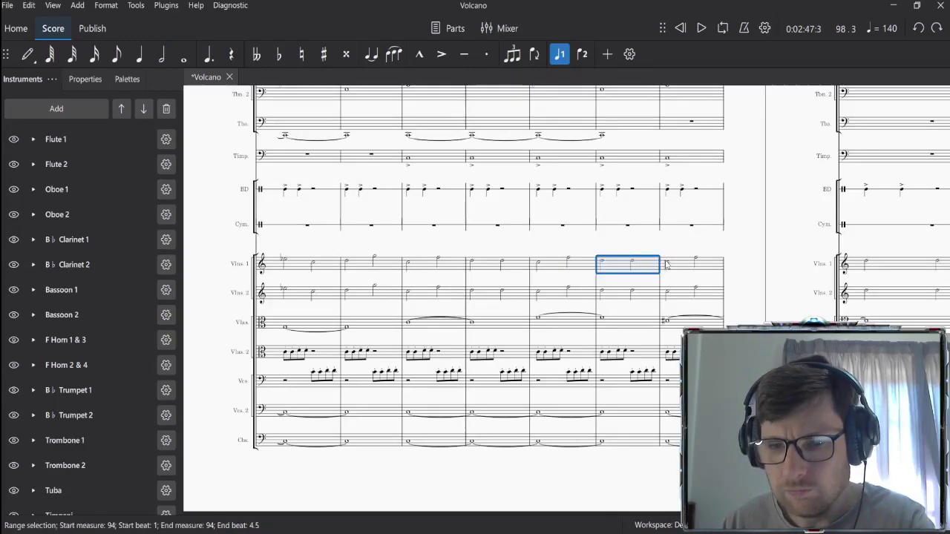
click(667, 265)
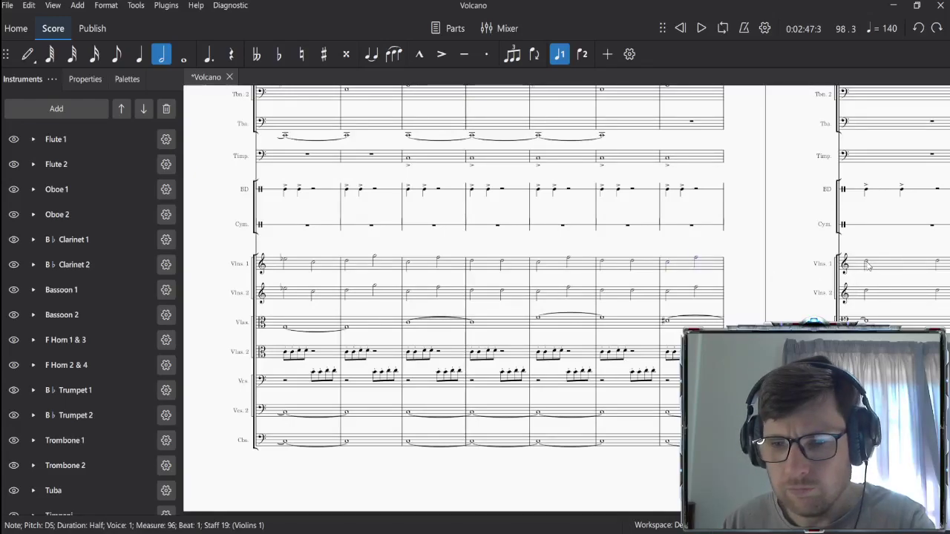
scroll(387, 243, right, 3)
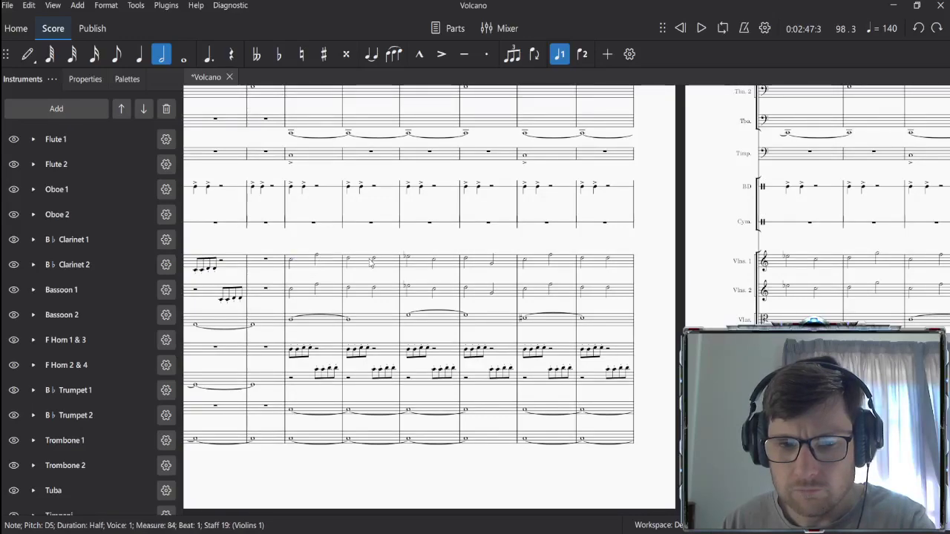
Step: Play back the score from measure 83 through measure 94 to listen to the violin melody
click(304, 262)
key(space)
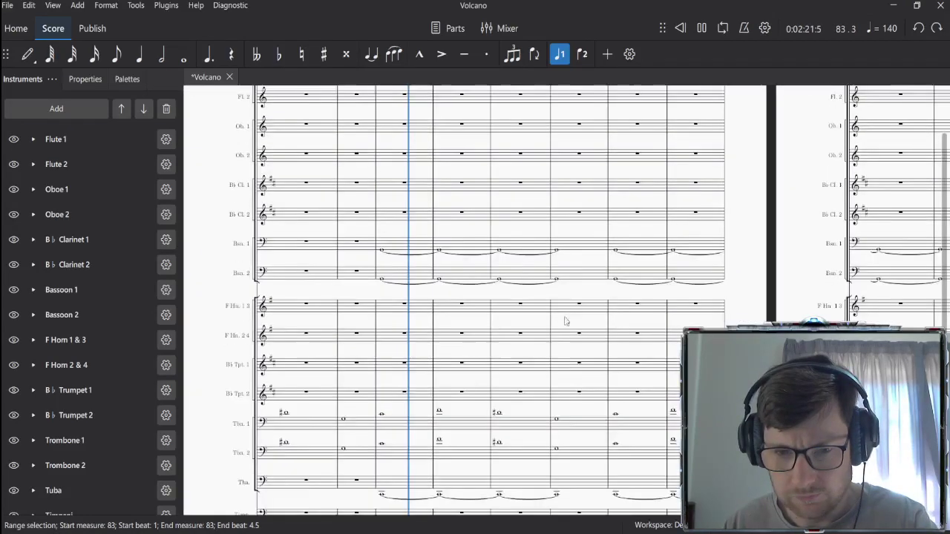
scroll(557, 304, down, 5)
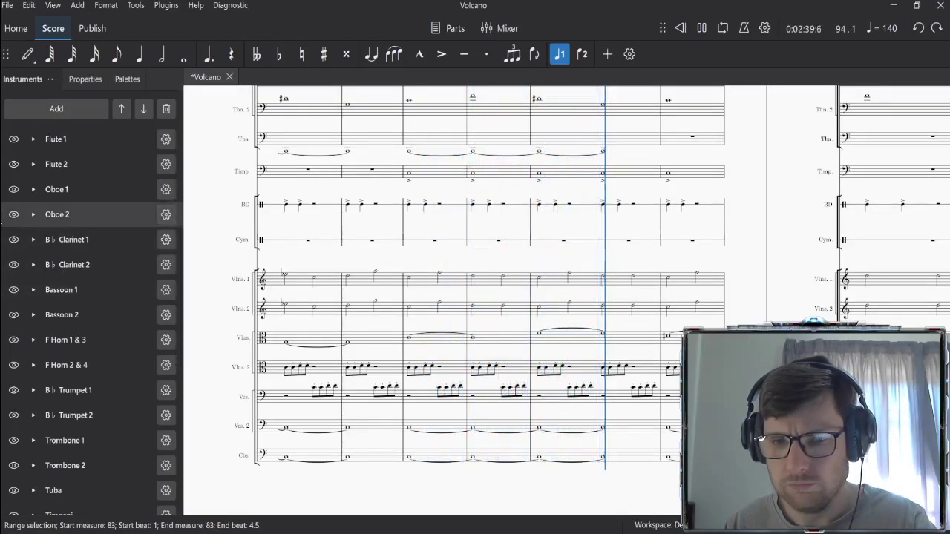
key(space)
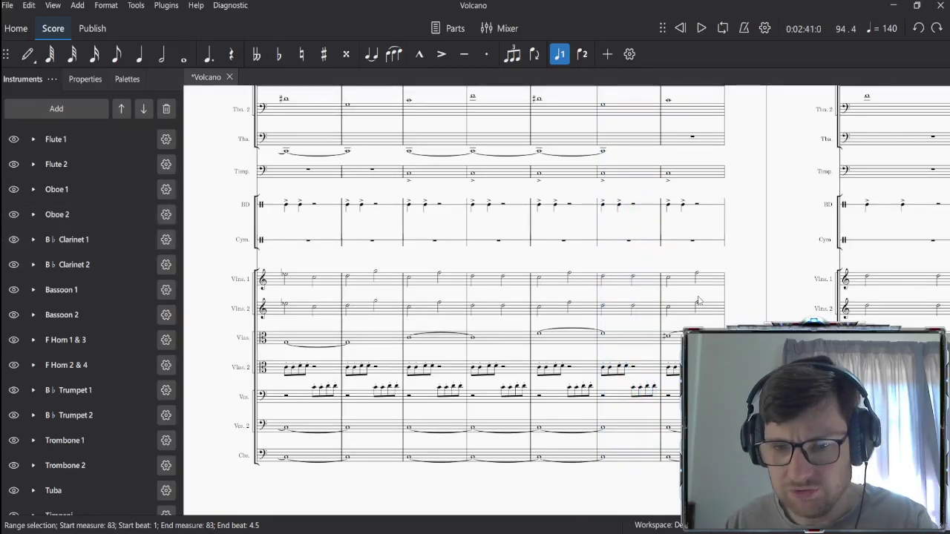
Step: Delete the notes from both Violin staves in measures 93 to 98
scroll(312, 288, up, 3)
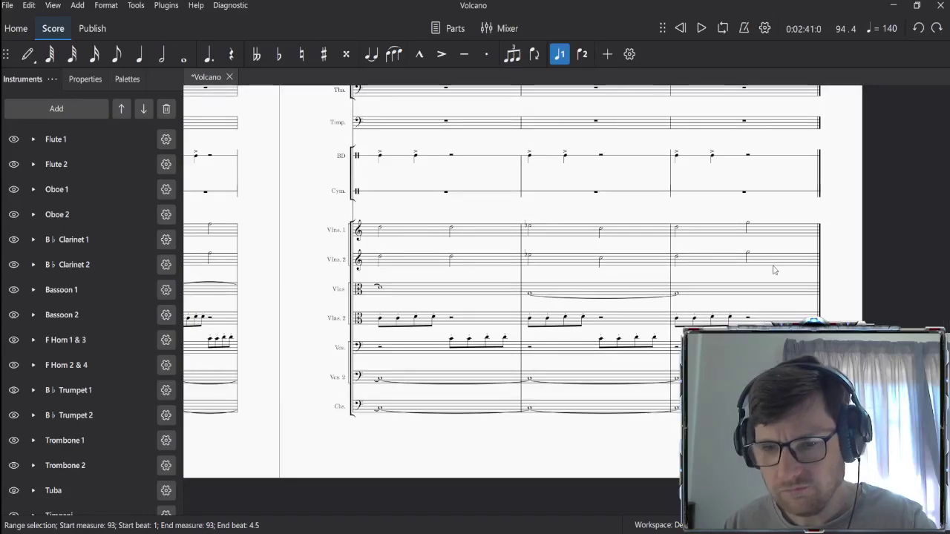
shift+click(776, 268)
key(Delete)
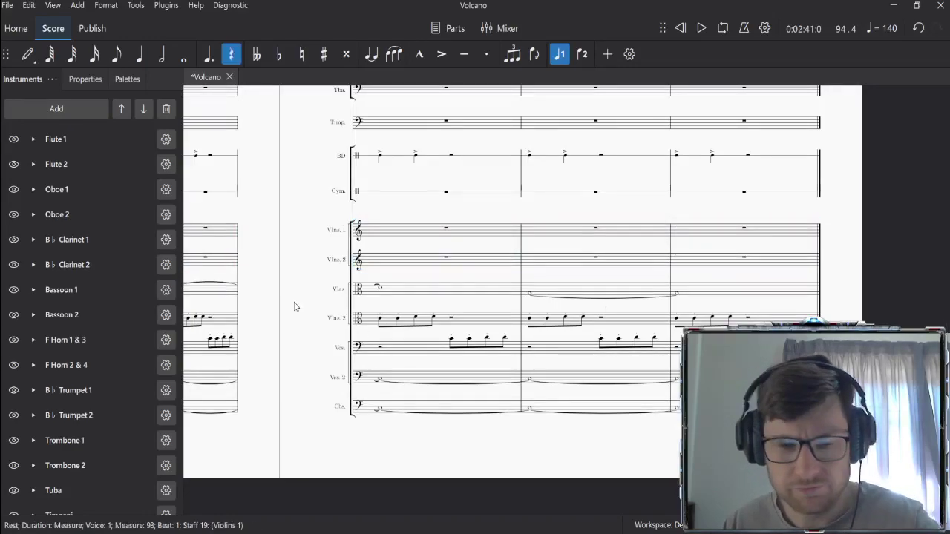
Step: Play back the score from measure 83 through measure 90 to review the first statement of the violin melody
scroll(816, 305, down, 3)
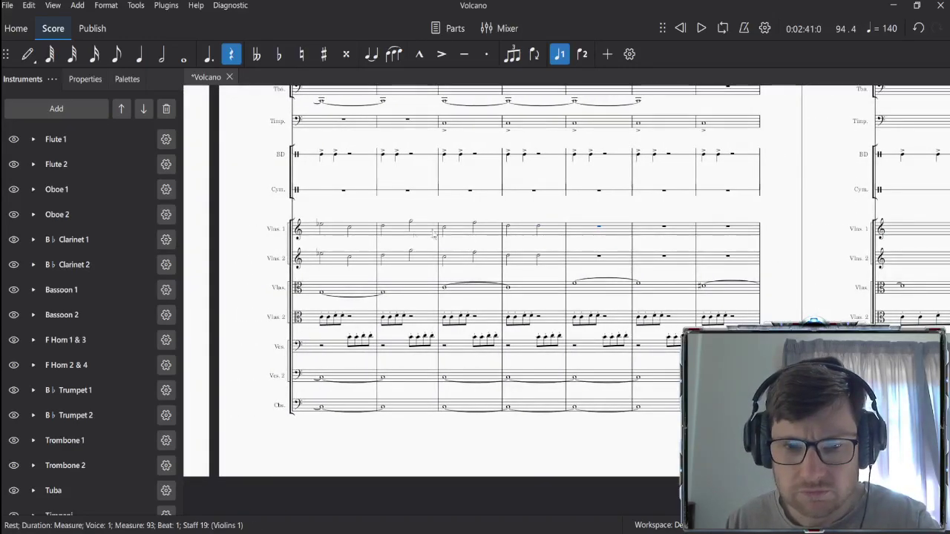
scroll(440, 202, right, 5)
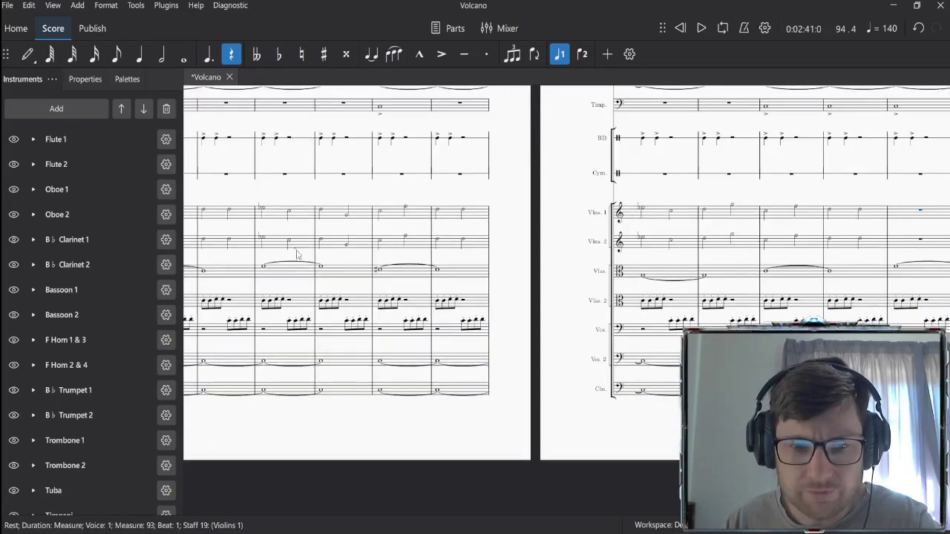
drag(307, 258, 458, 255)
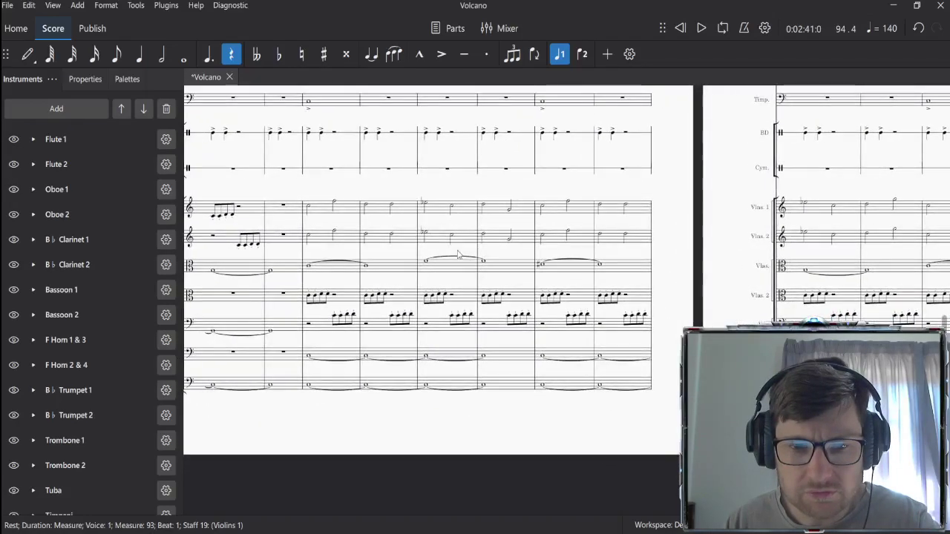
click(316, 224)
key(space)
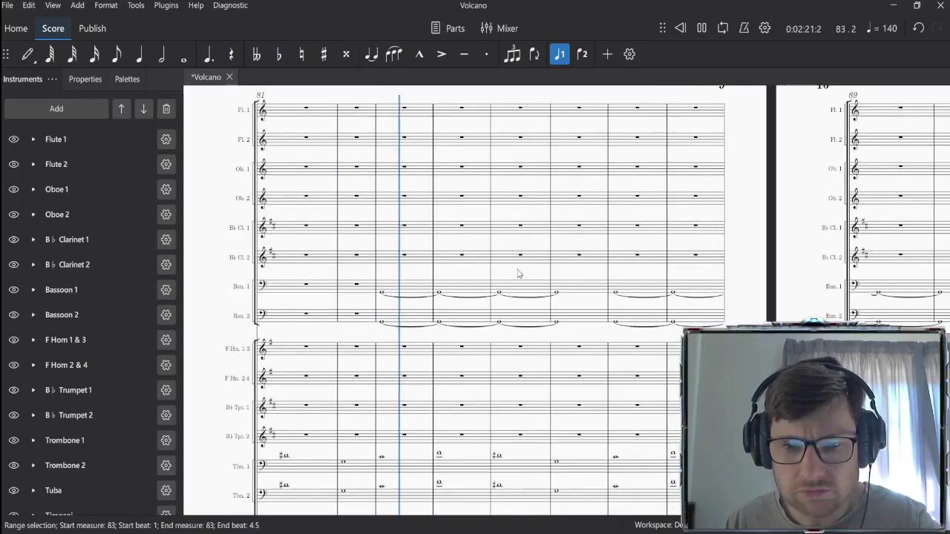
scroll(594, 327, down, 5)
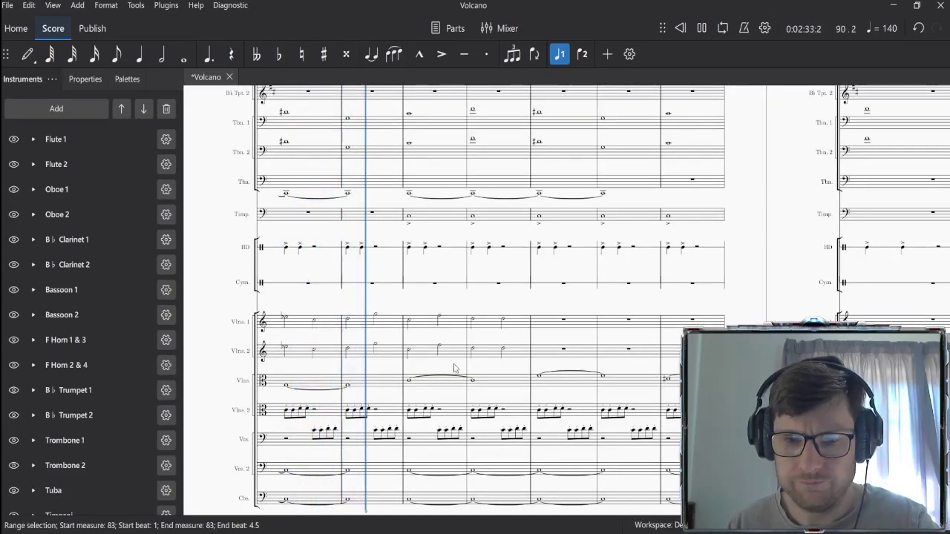
key(space)
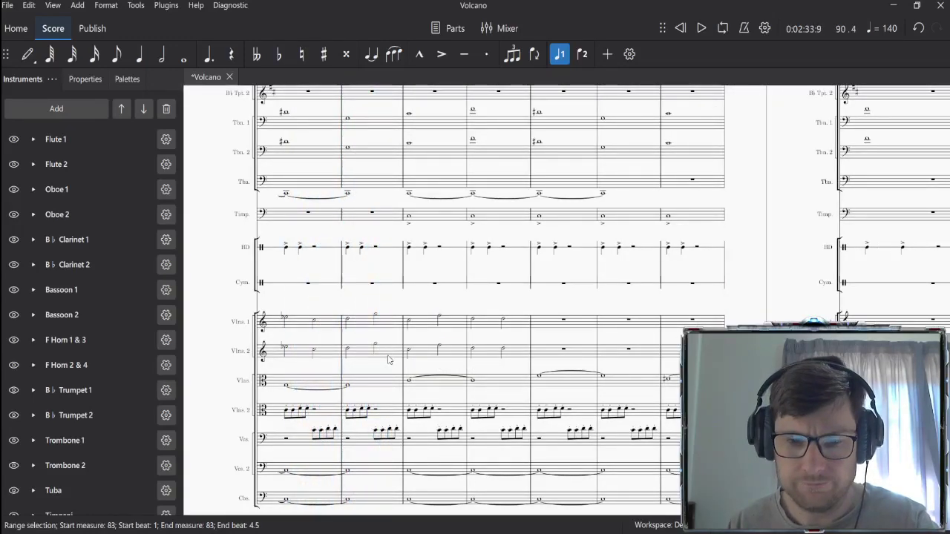
Step: Replace measures 91 to 98 in both Violin staves with a copy of their measures 83 to 90, clearing the old notes first
shift+click(386, 351)
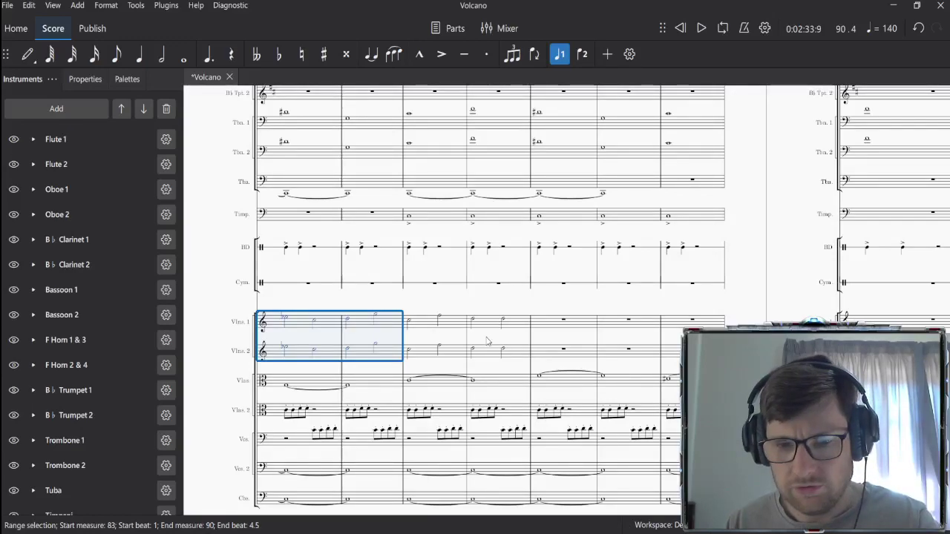
click(442, 330)
shift+click(491, 357)
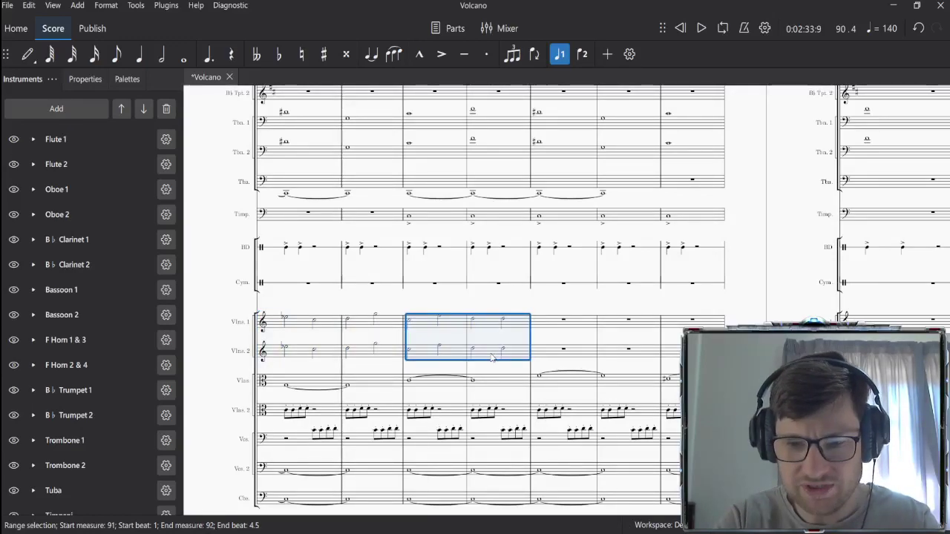
key(Delete)
click(453, 327)
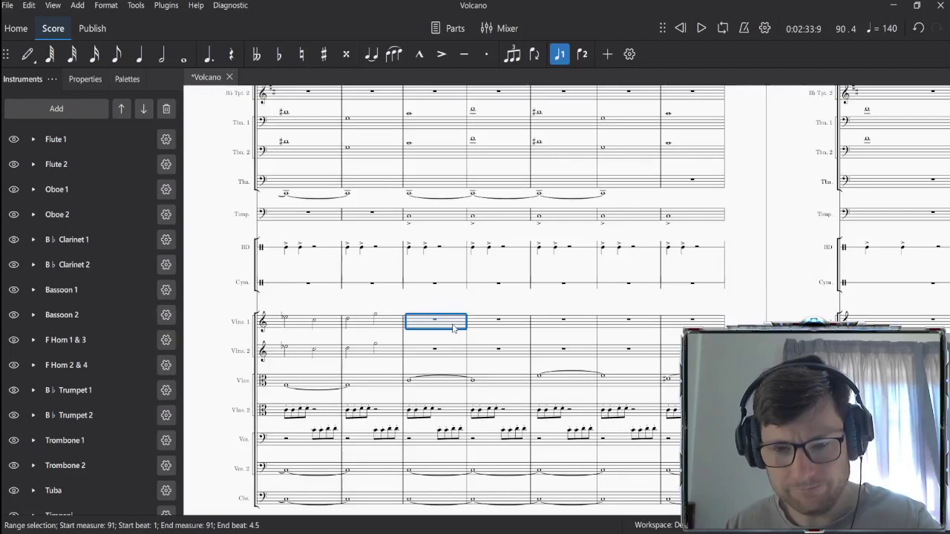
key(ctrl+v)
drag(753, 364, 902, 318)
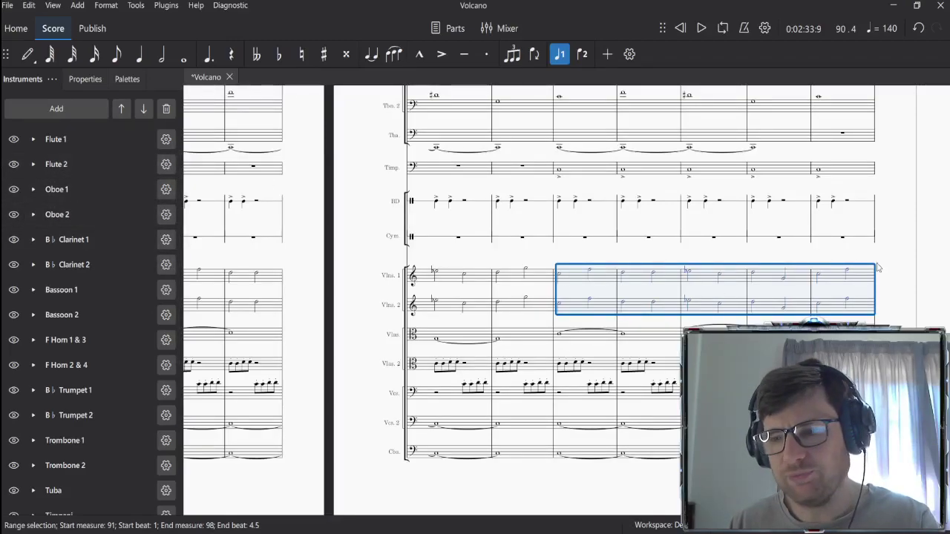
key(Escape)
scroll(416, 282, left, 6)
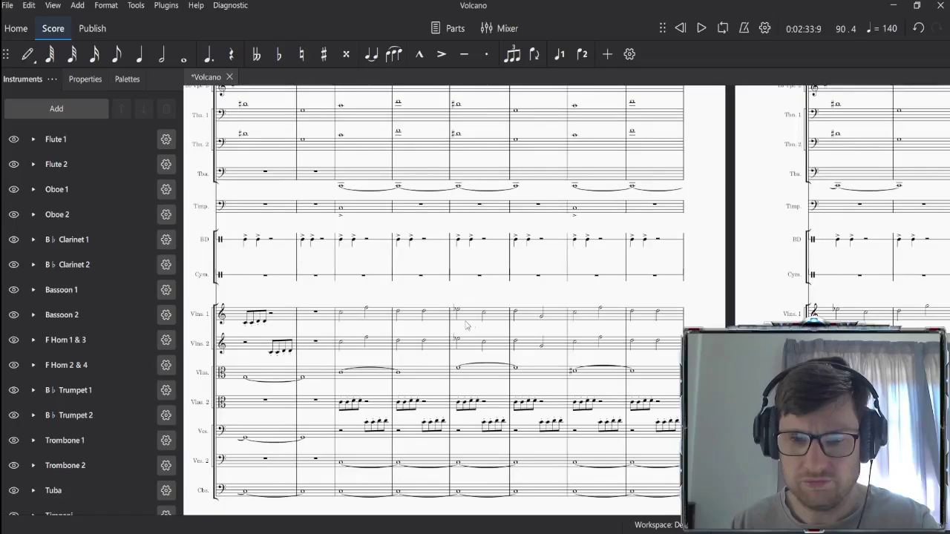
Step: Play back the score from measure 83 to the end to review the repeated violin melody
click(364, 315)
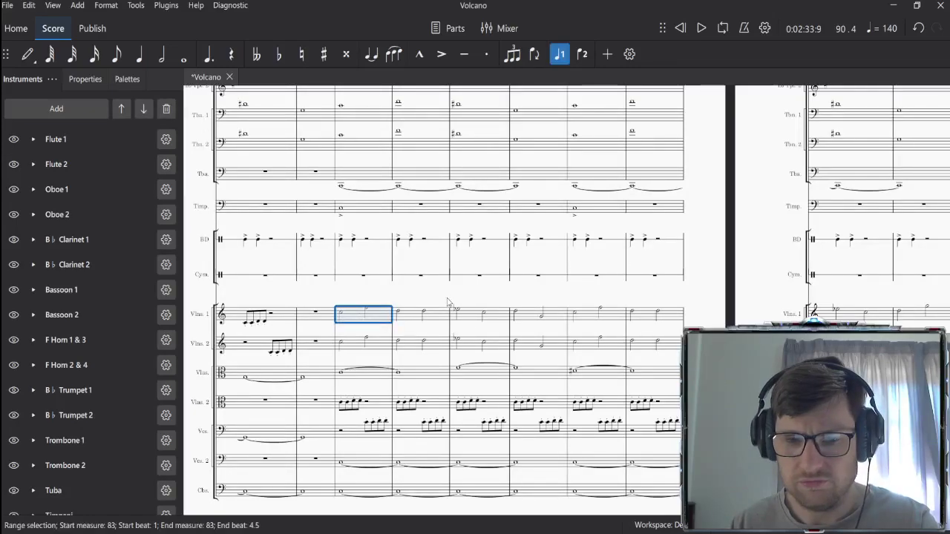
key(Escape)
key(space)
scroll(519, 342, down, 3)
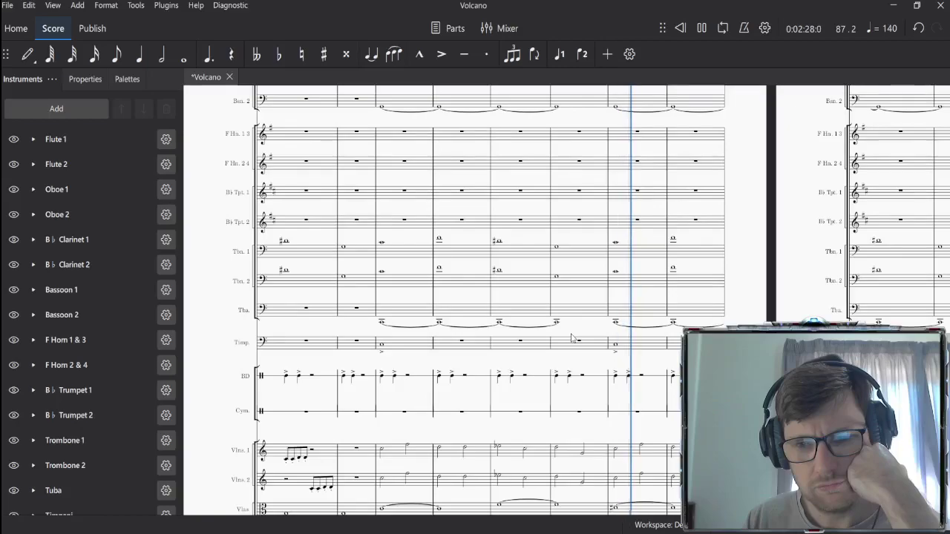
scroll(572, 338, down, 4)
scroll(573, 338, down, 3)
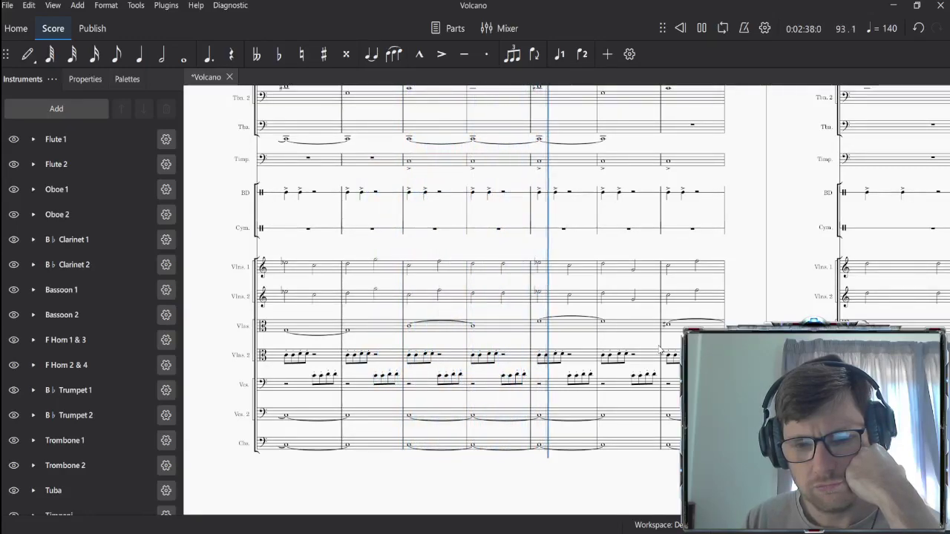
scroll(659, 348, up, 5)
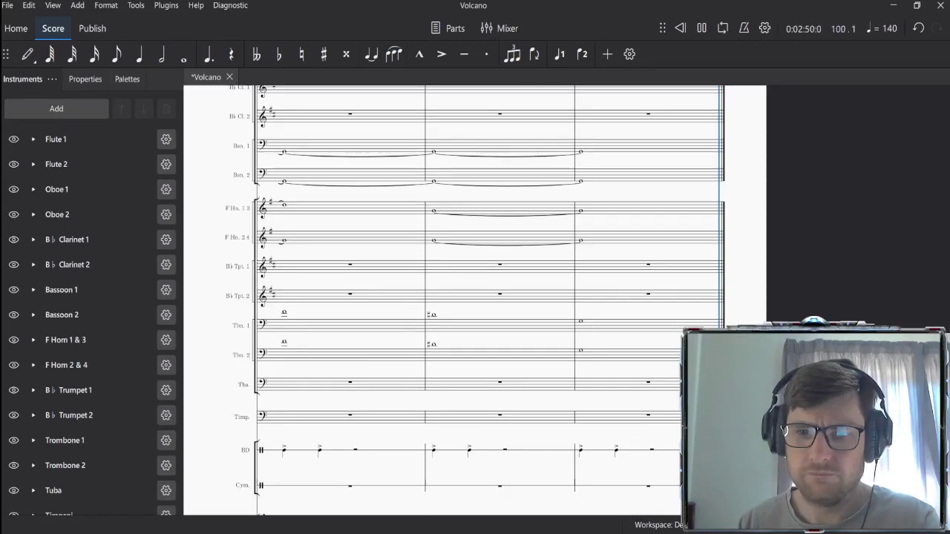
scroll(522, 351, down, 5)
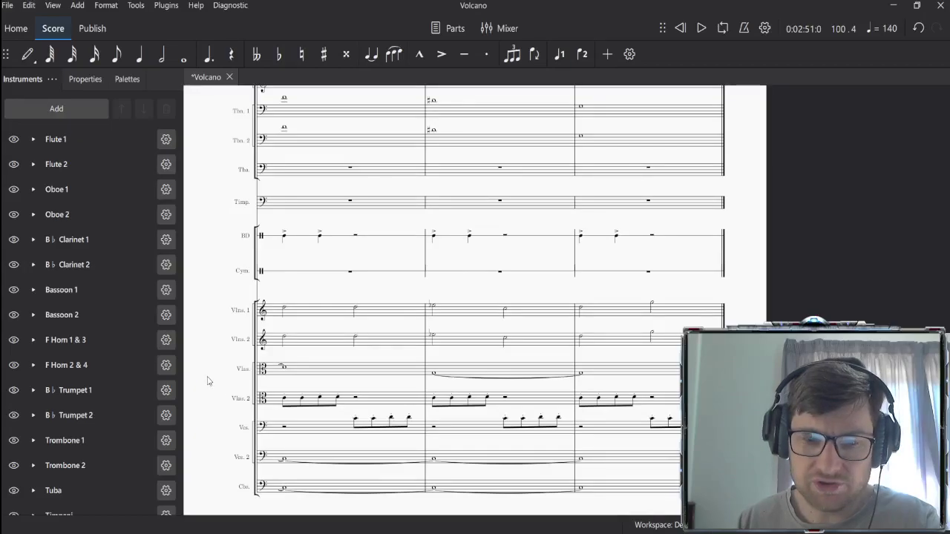
Step: Look over the string, brass and percussion staves from measure 83 to the end of the score
drag(208, 381, 778, 305)
drag(357, 434, 445, 434)
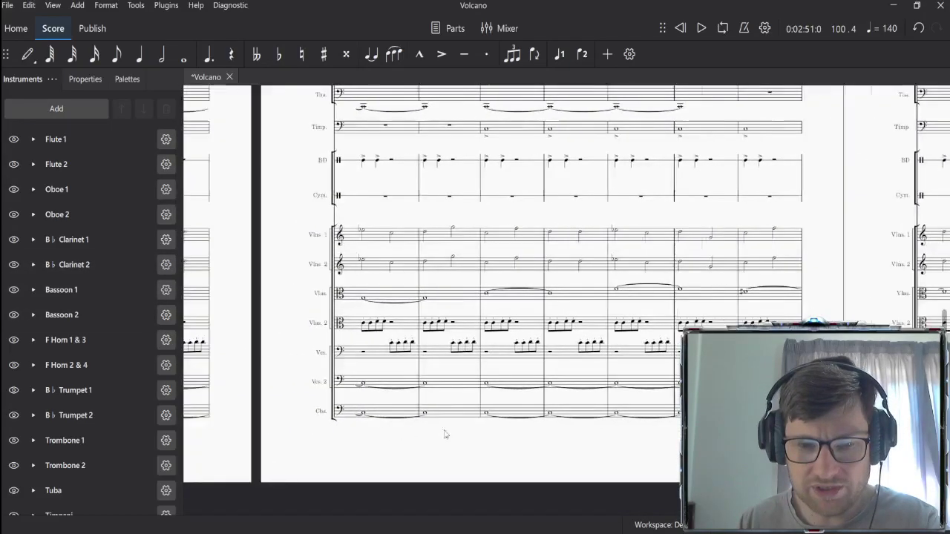
scroll(446, 434, right, 10)
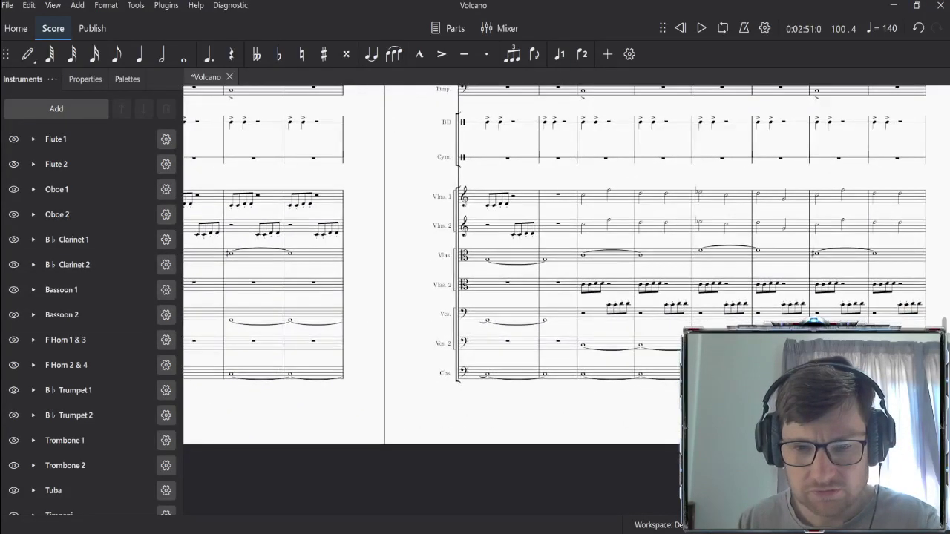
scroll(626, 409, right, 3)
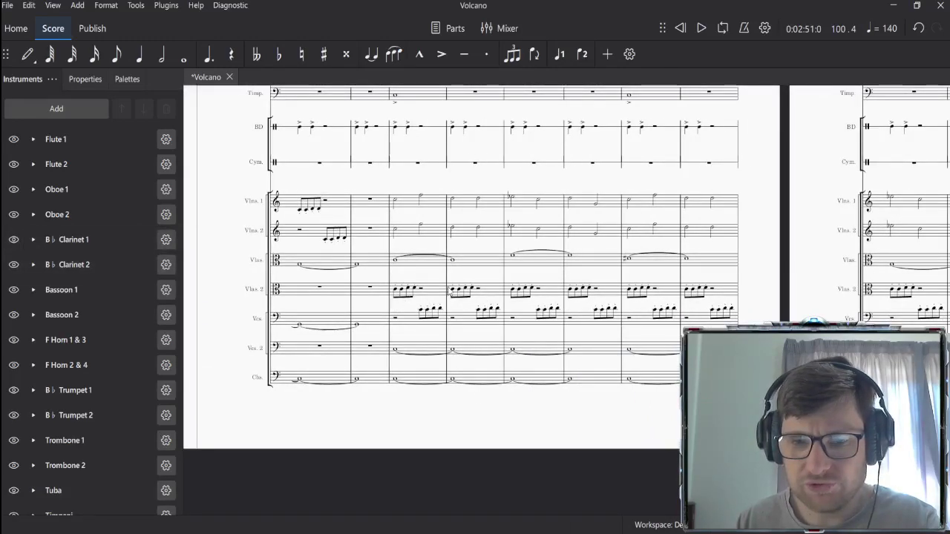
click(434, 293)
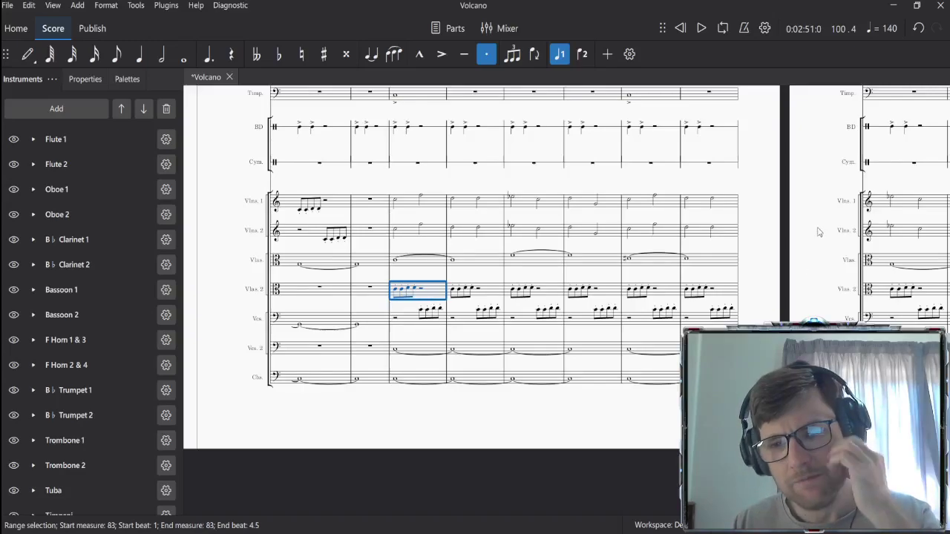
drag(819, 232, 484, 435)
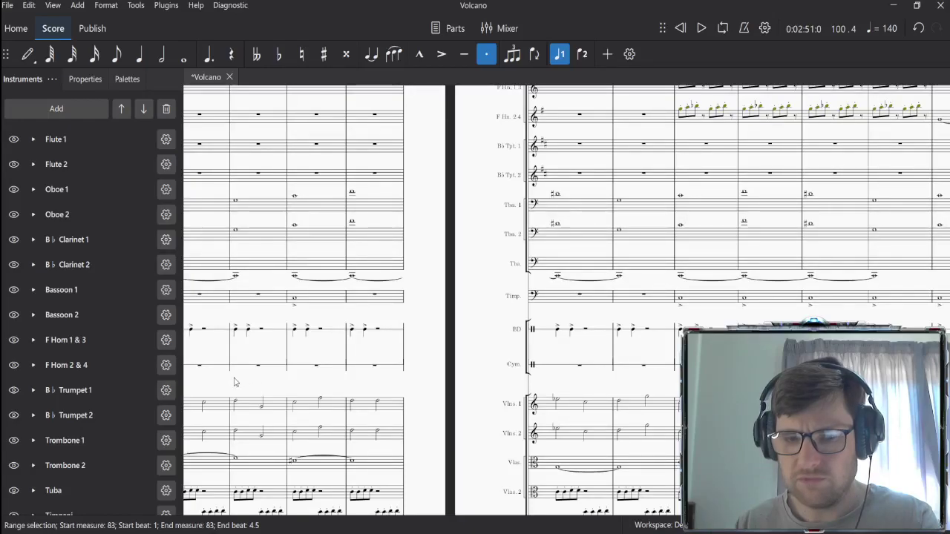
drag(237, 382, 758, 282)
Step: Add an accented quarter note on beat 3 of measures 83, 84 and 85 in the Bass Drum staff
click(577, 230)
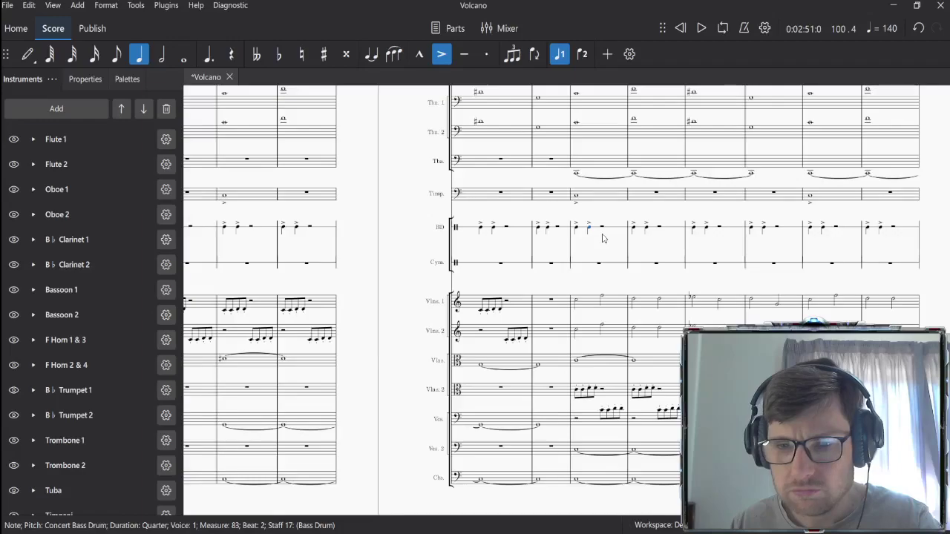
drag(606, 247, 385, 258)
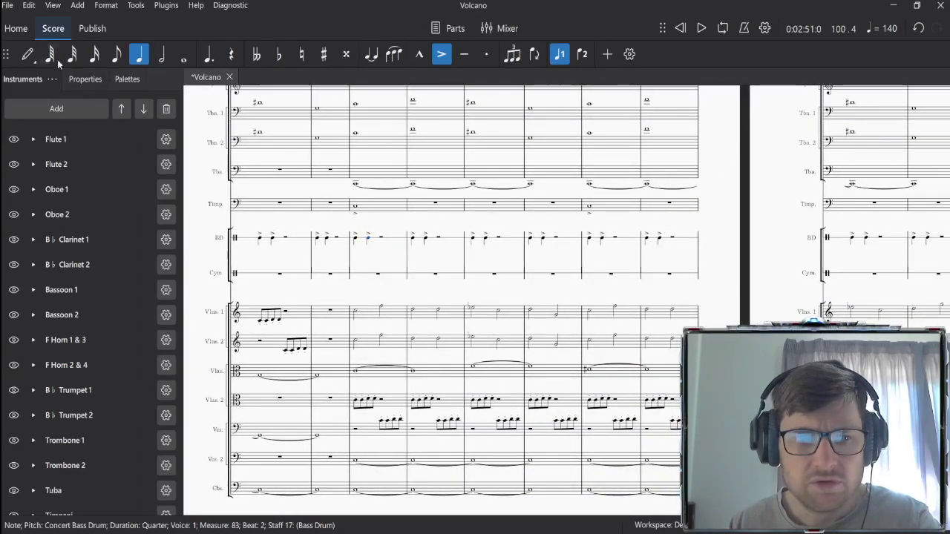
click(23, 60)
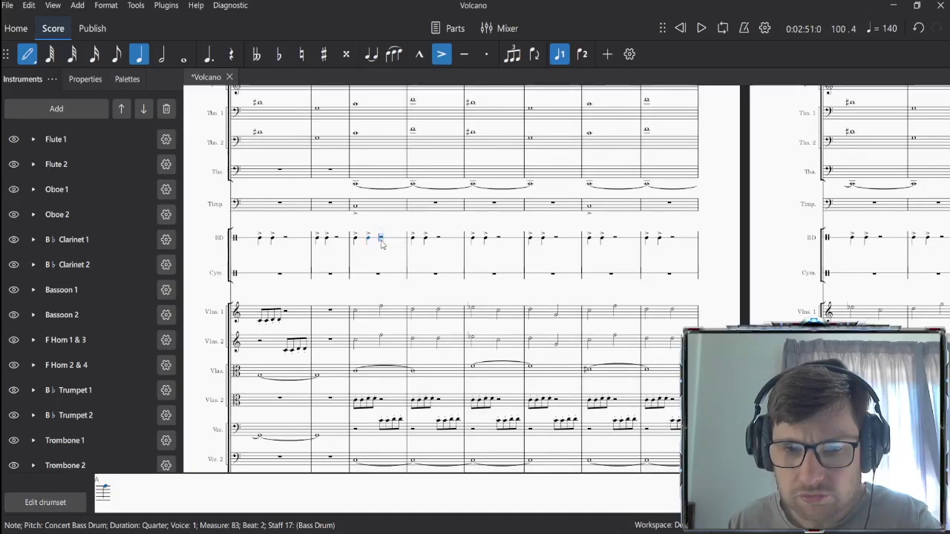
click(103, 493)
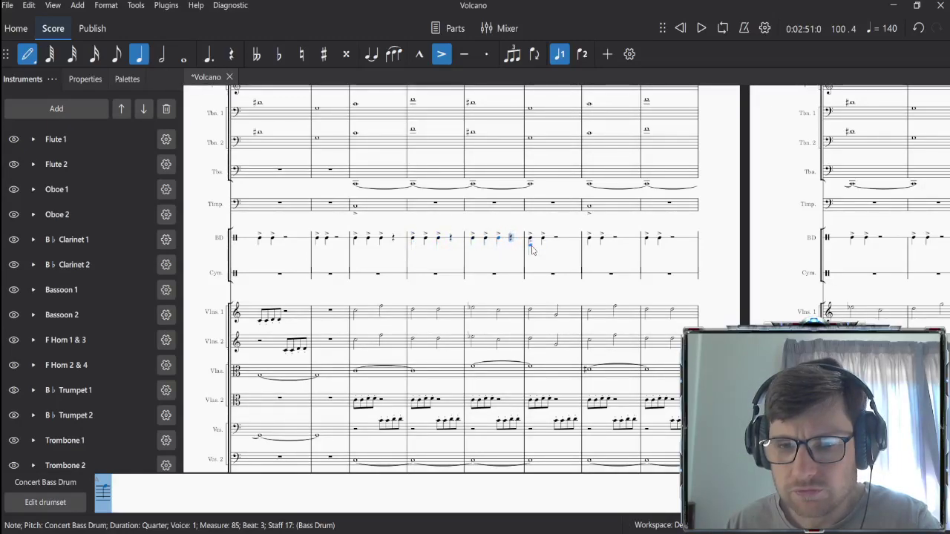
click(27, 54)
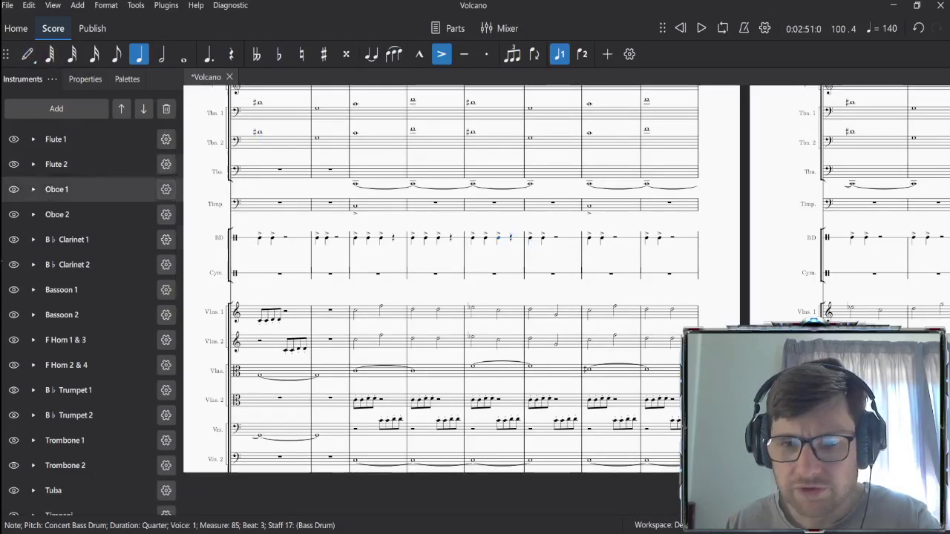
Step: Delete the beat 2 notes from Bass Drum measures 83, 84 and 85, leaving hits on beats 1 and 3
click(366, 238)
key(Delete)
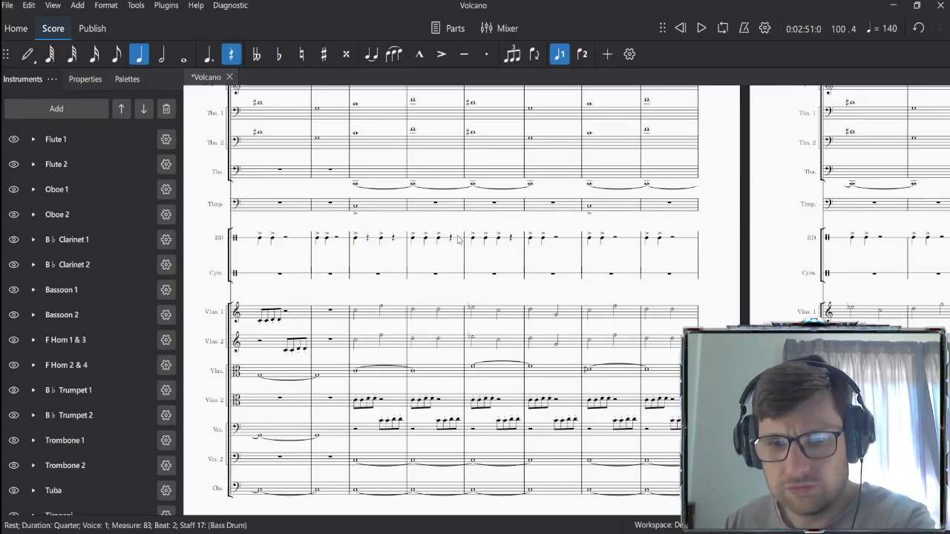
click(435, 241)
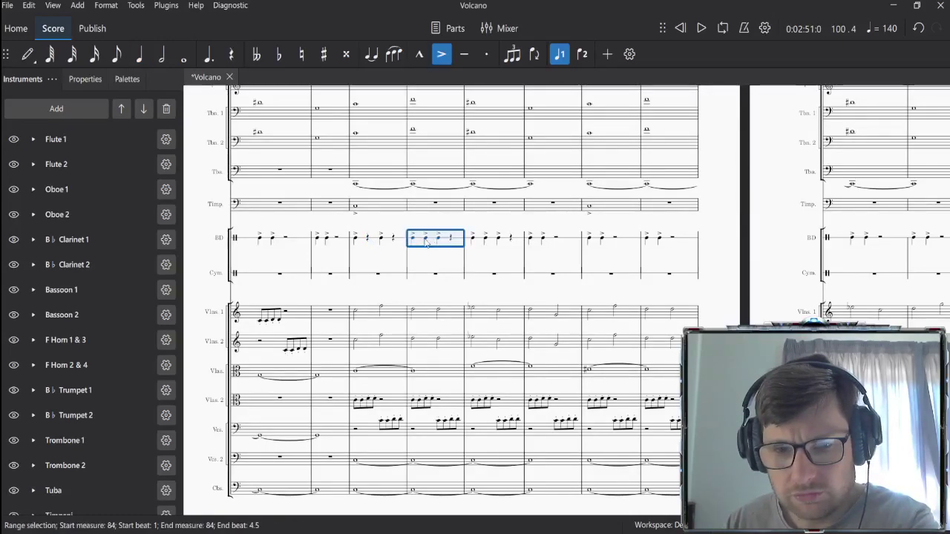
click(427, 241)
key(Delete)
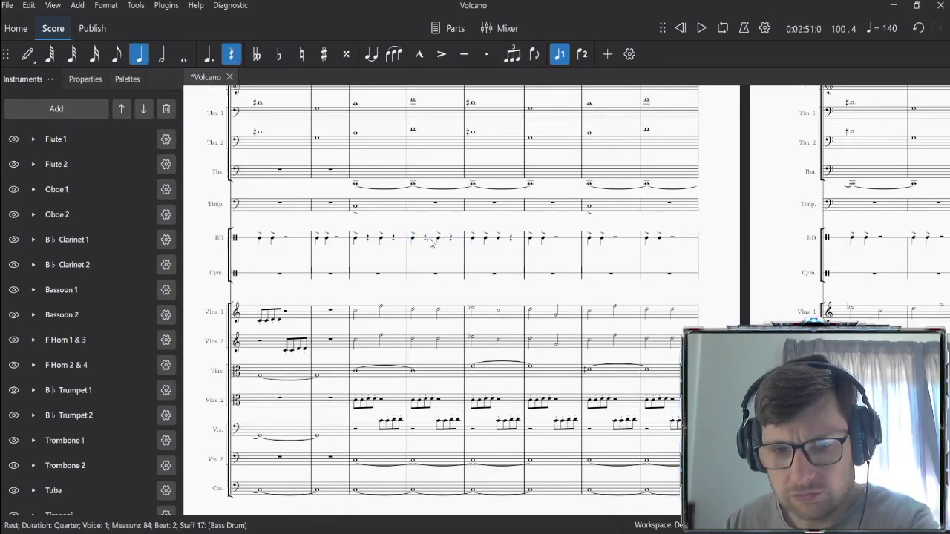
click(486, 242)
key(Delete)
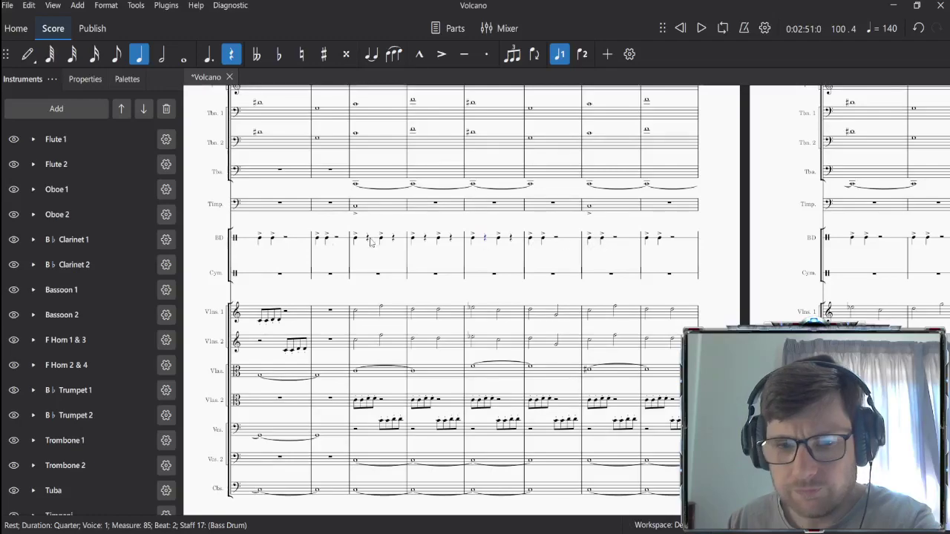
Step: Play back the score from measure 83 into measure 87 to hear the new bass drum rhythm
click(365, 242)
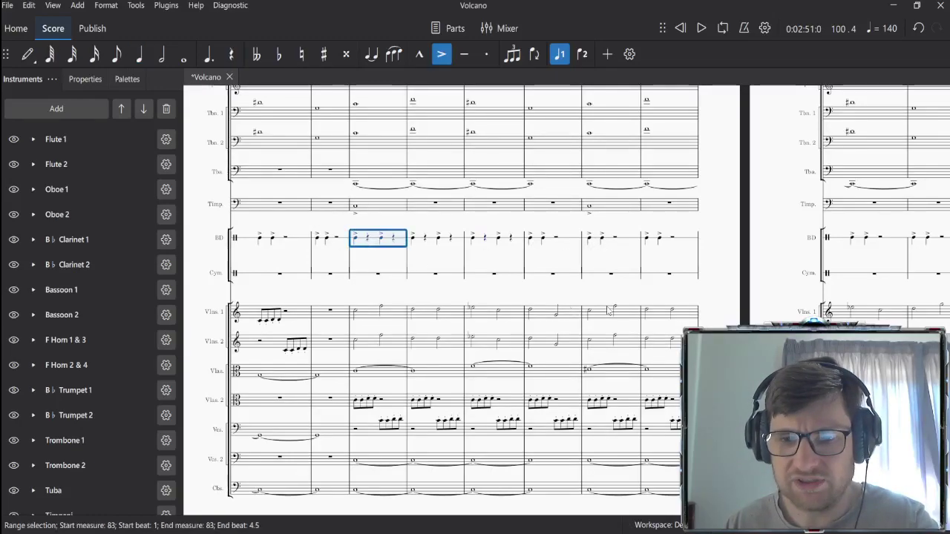
key(space)
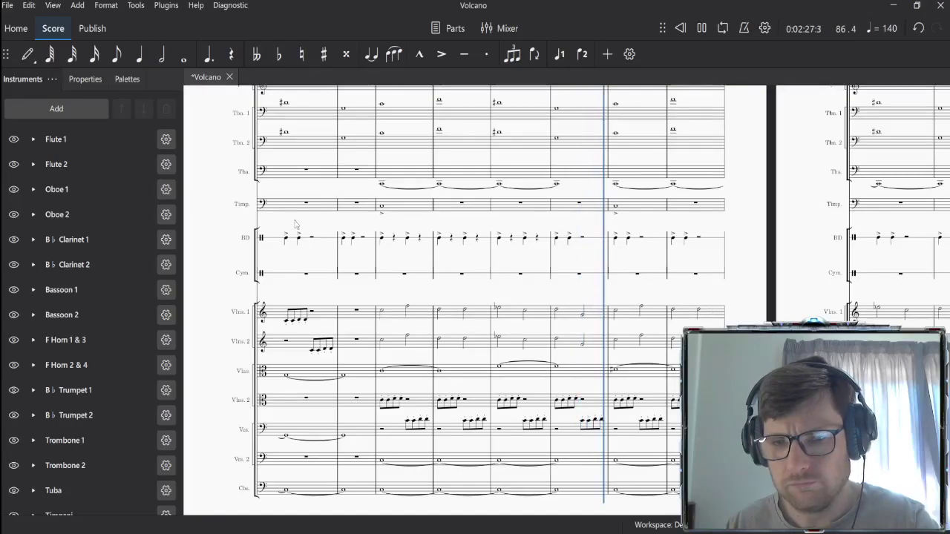
key(space)
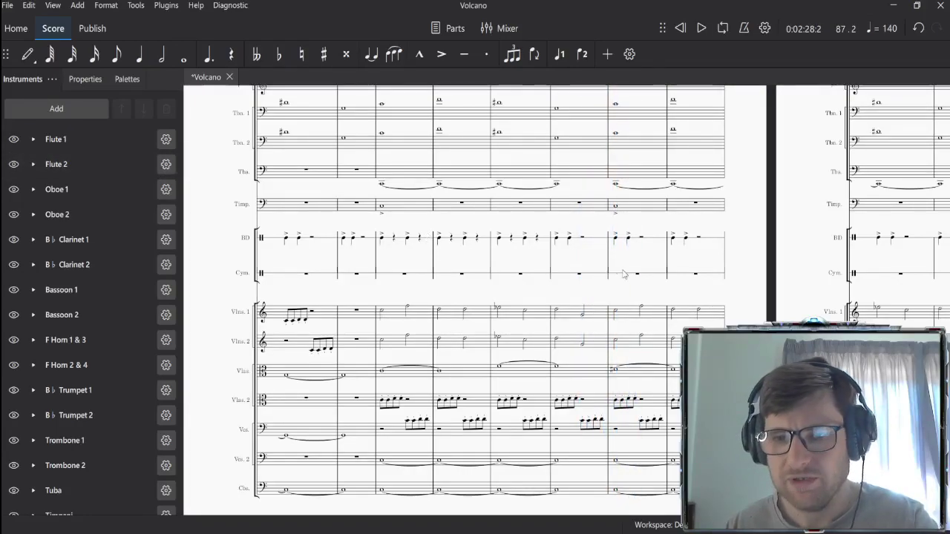
Step: Clear the Bass Drum staff from measure 86 to the end of the score
drag(623, 275, 530, 256)
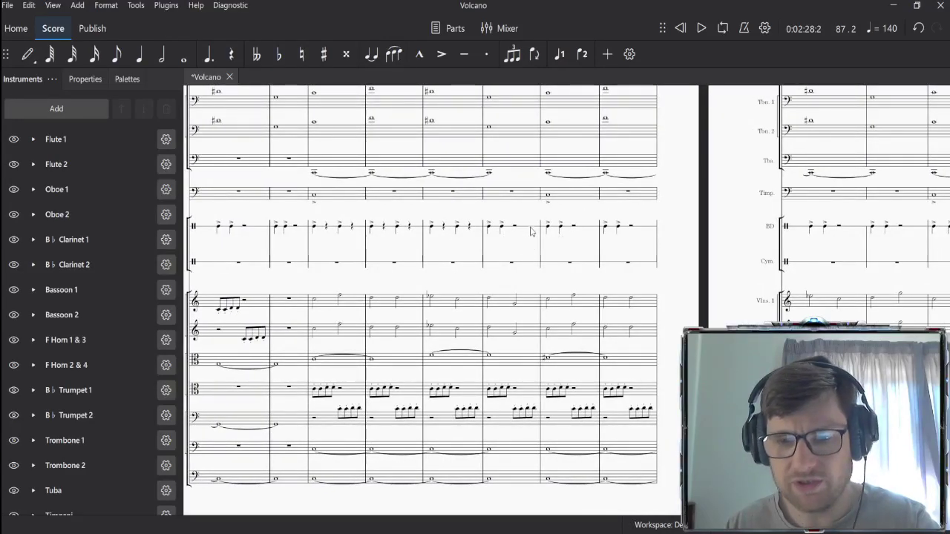
click(529, 232)
scroll(530, 245, right, 10)
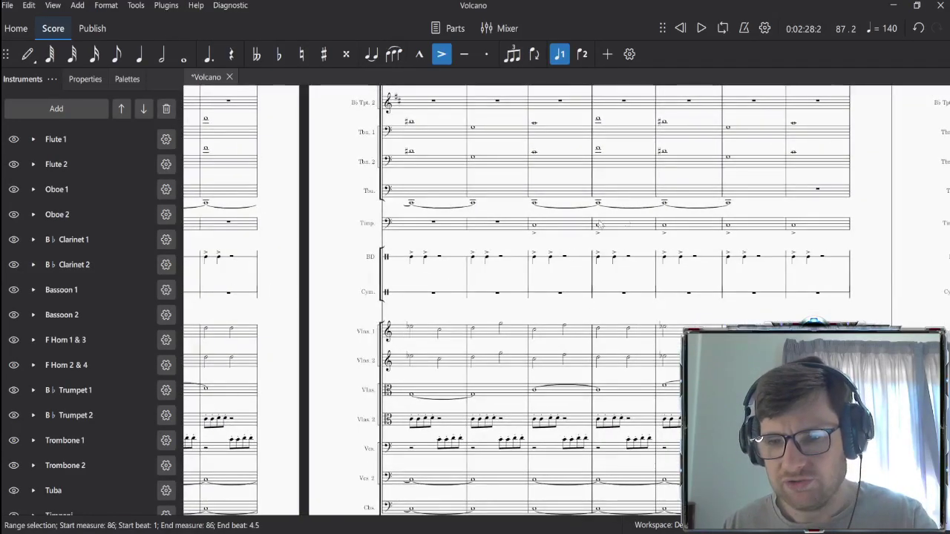
scroll(881, 295, right, 5)
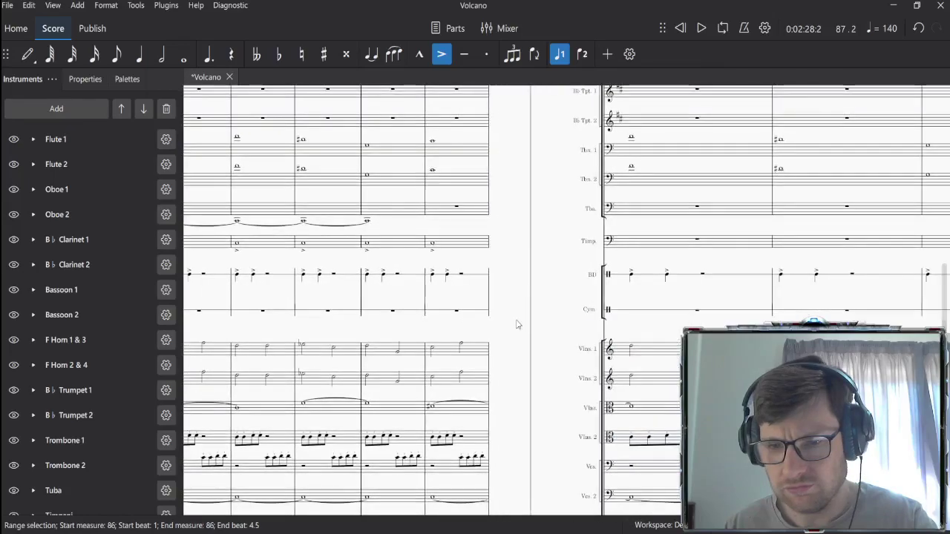
scroll(458, 324, up, 3)
shift+click(802, 284)
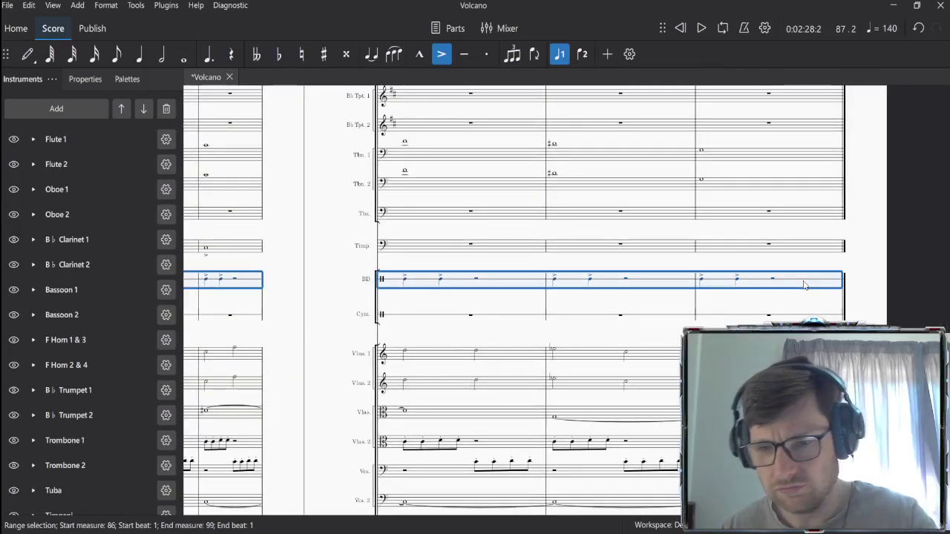
key(Delete)
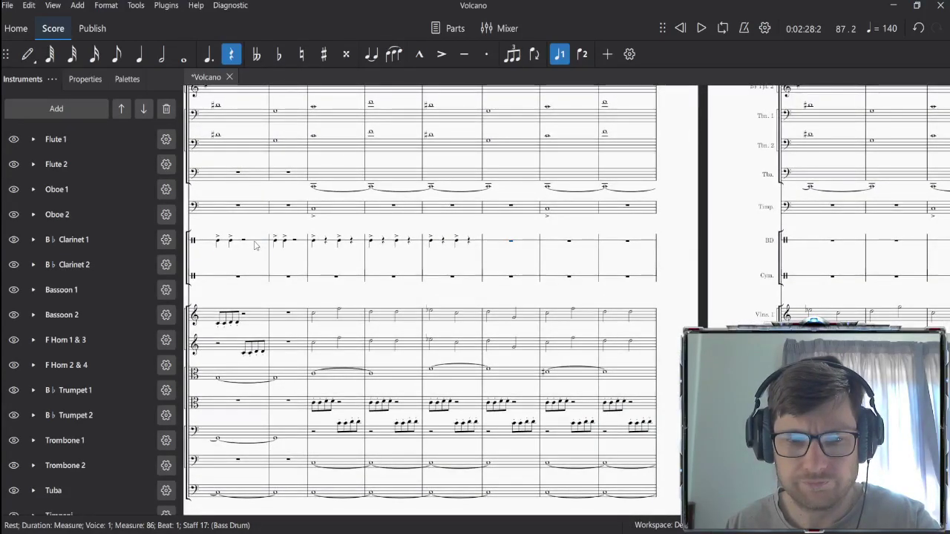
Step: Undo the clearing of the Bass Drum staff from measure 86 onward
click(255, 246)
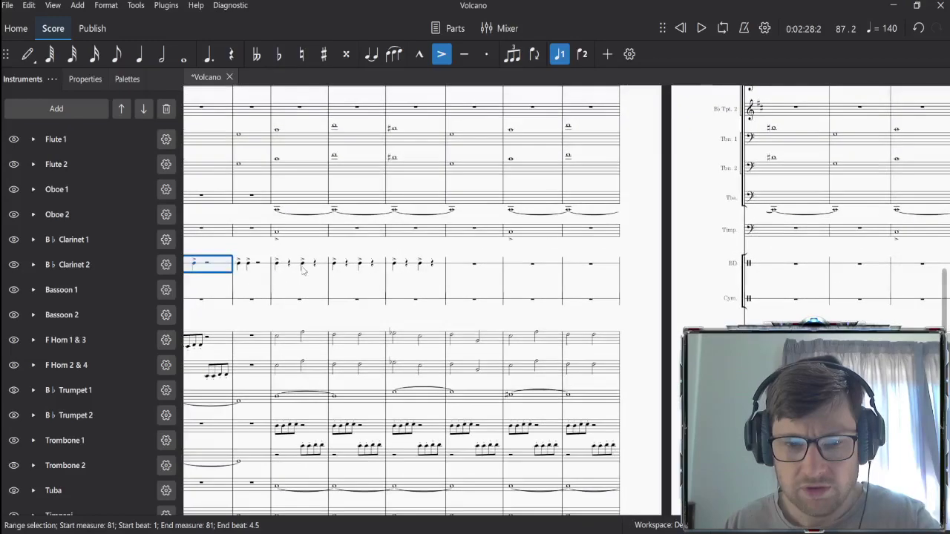
click(299, 265)
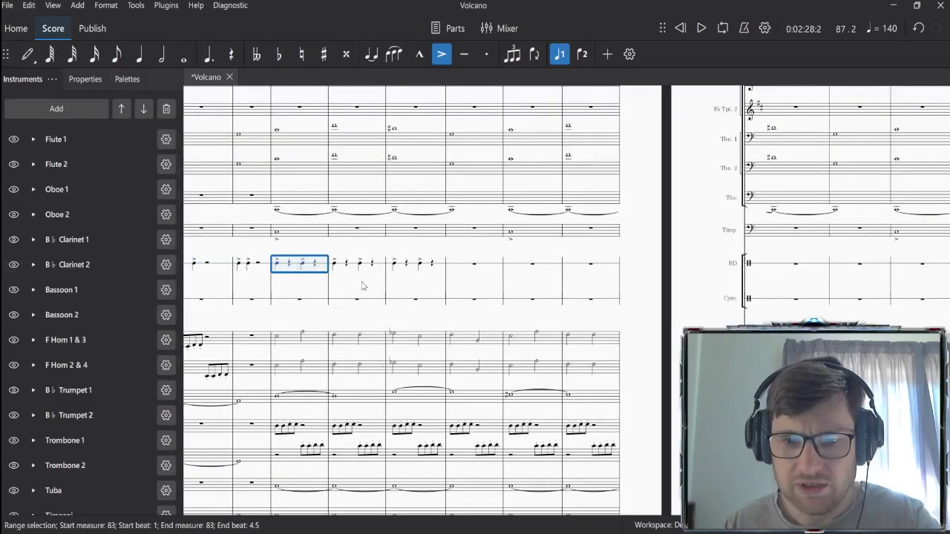
shift+click(438, 267)
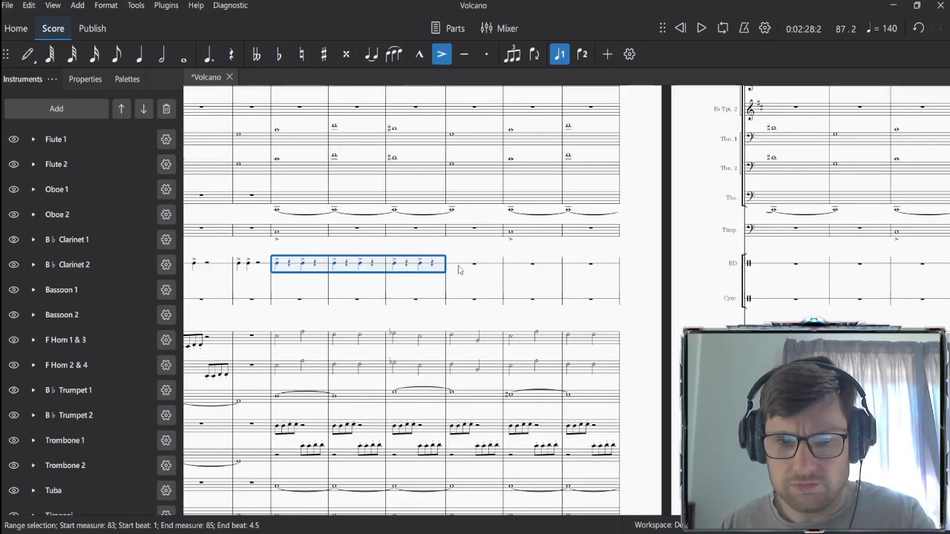
click(459, 270)
key(ctrl+z)
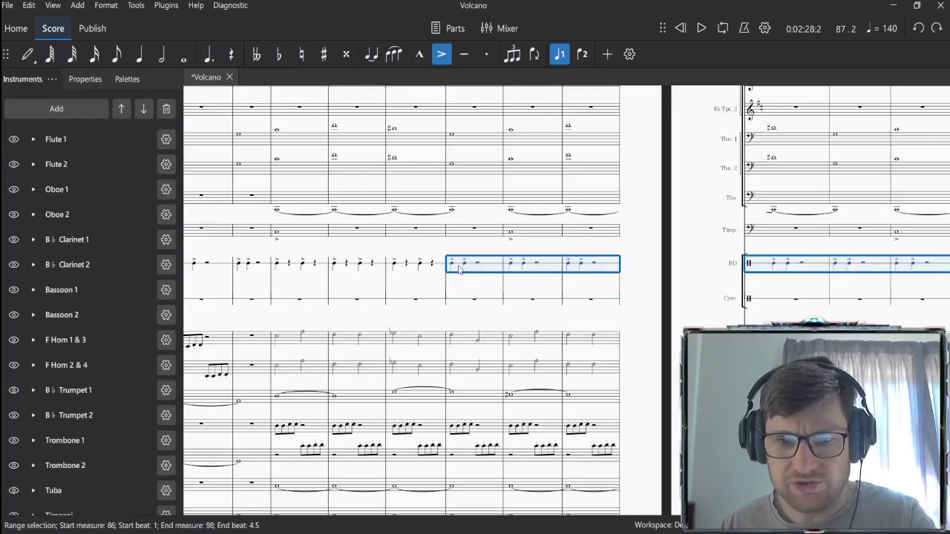
Step: Delete the Bass Drum notes from measure 87 to the end of the score
click(551, 269)
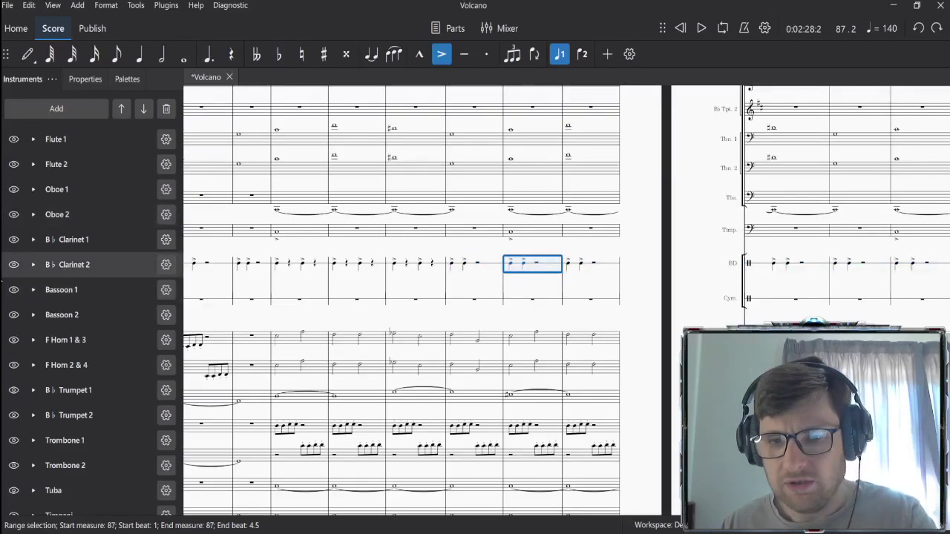
scroll(369, 297, right, 3)
scroll(369, 297, right, 3)
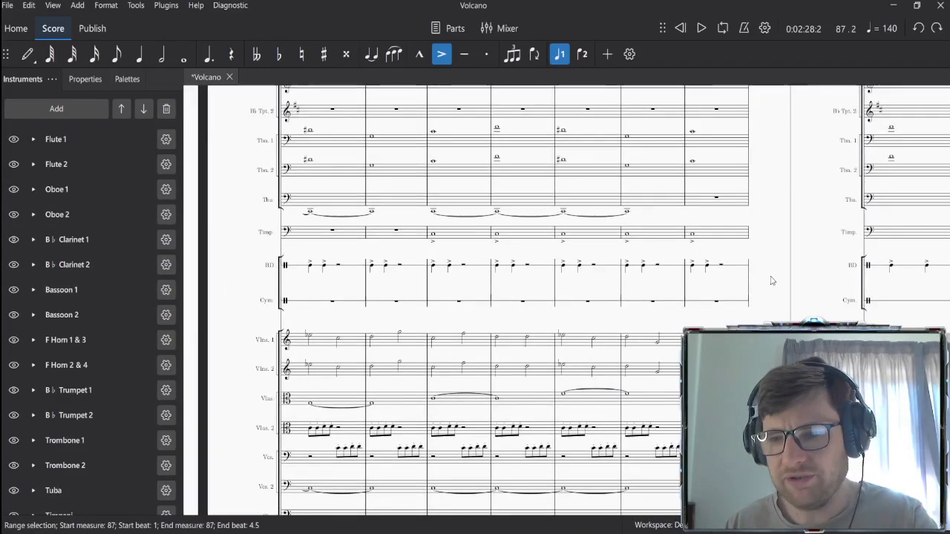
ctrl+scroll(263, 291, up, 2)
drag(785, 286, 673, 285)
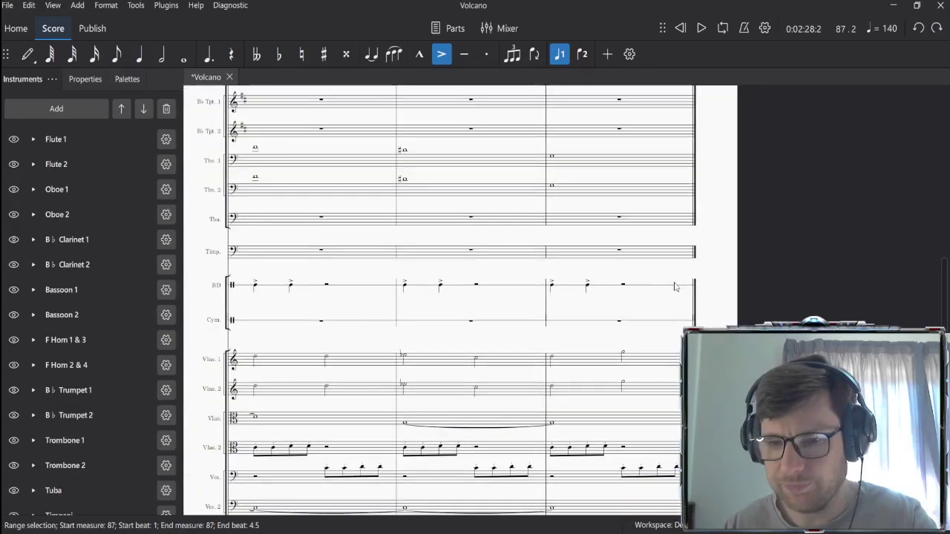
shift+click(672, 288)
key(Delete)
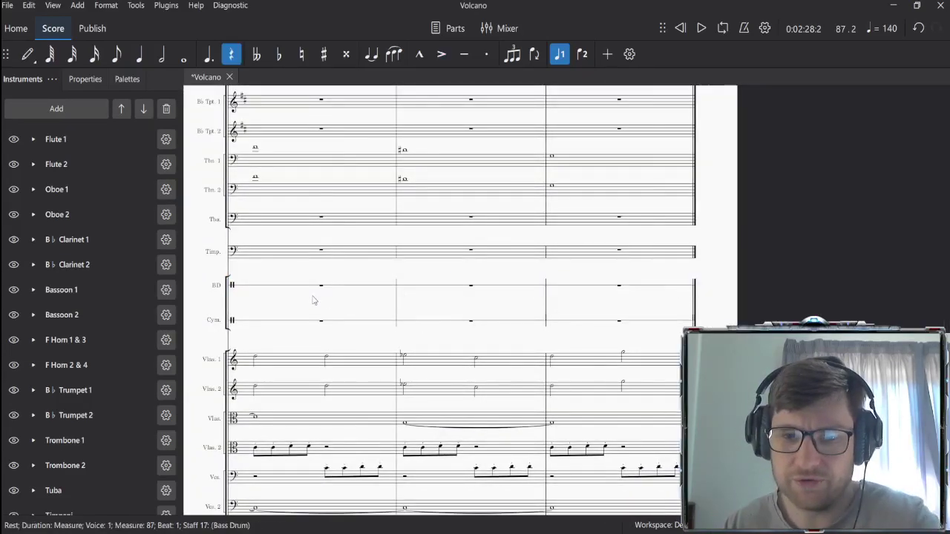
Step: Copy the Bass Drum rhythm of measures 83 to 86 and paste it at measure 87
ctrl+scroll(334, 289, down, 3)
scroll(350, 265, right, 4)
scroll(730, 208, down, 1)
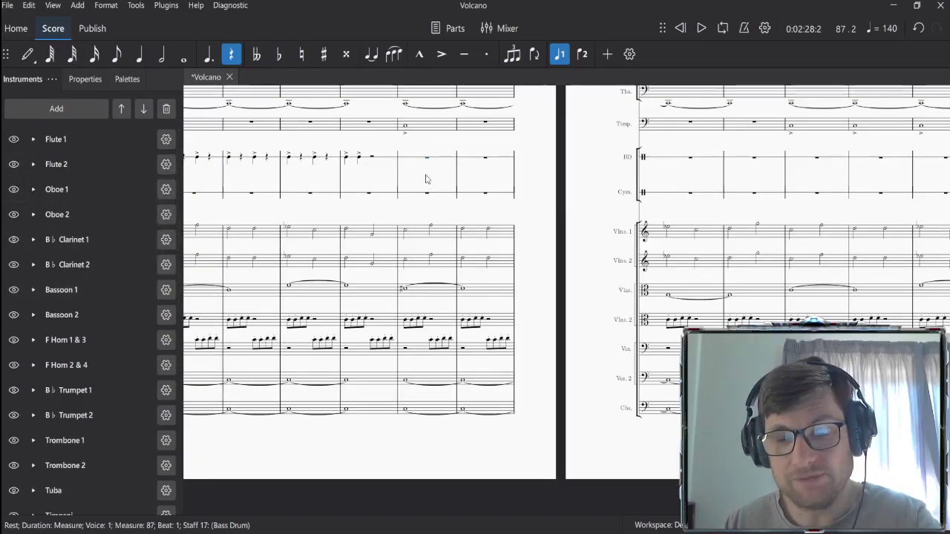
drag(423, 181, 640, 522)
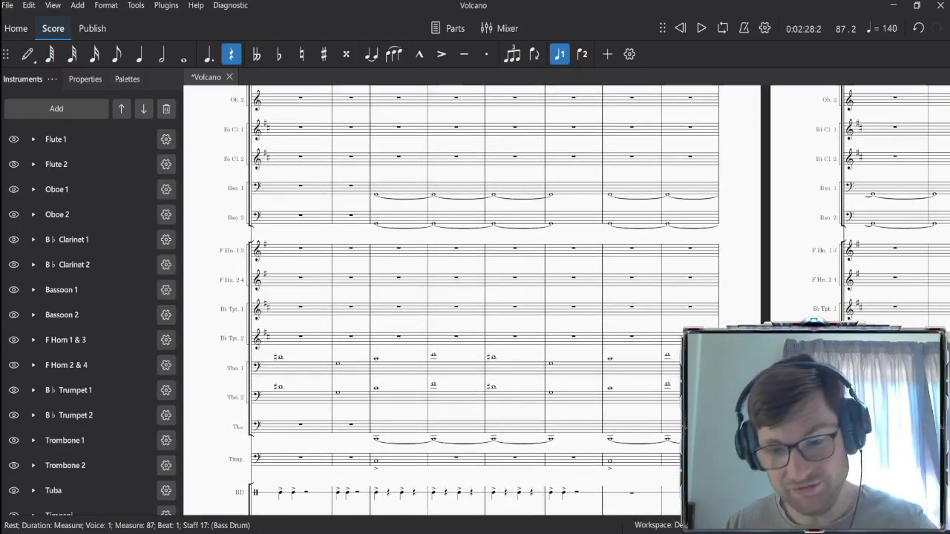
drag(727, 380, 572, 108)
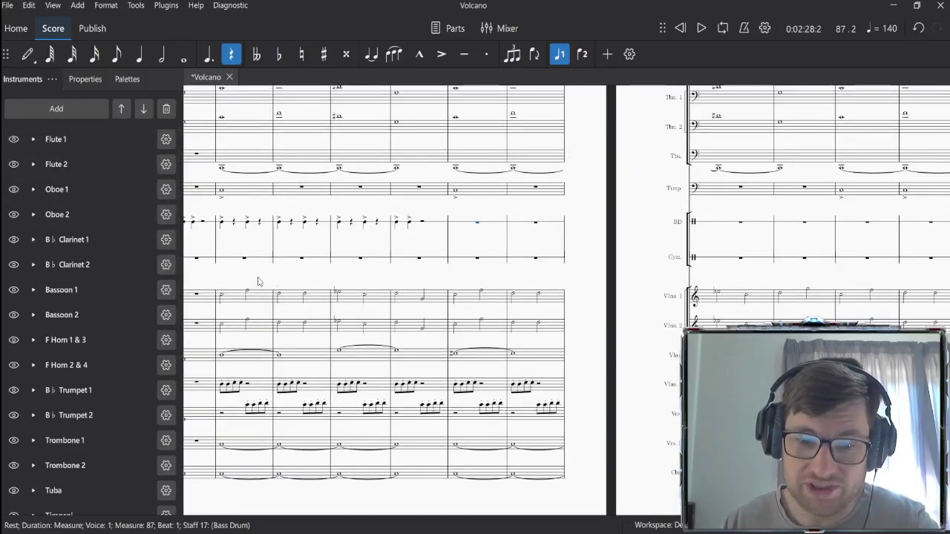
drag(259, 278, 388, 275)
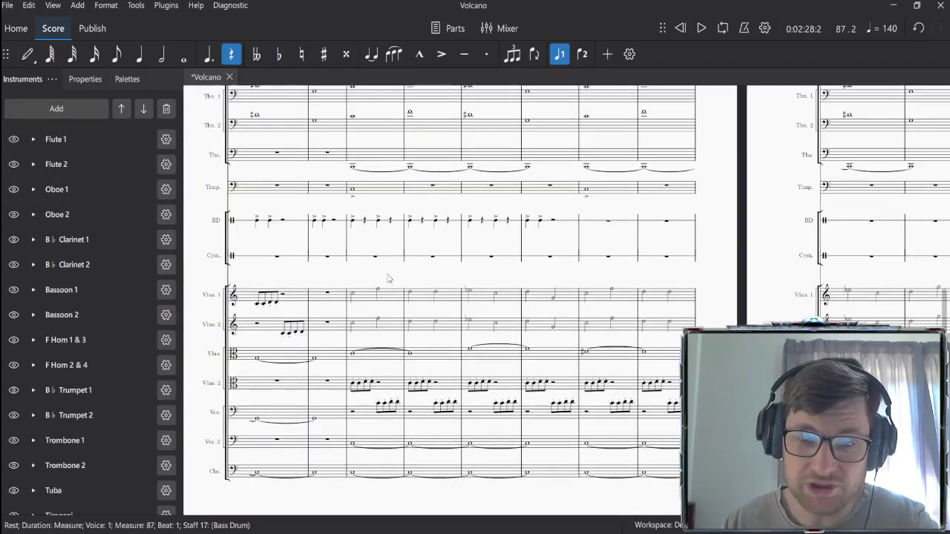
click(340, 225)
click(398, 225)
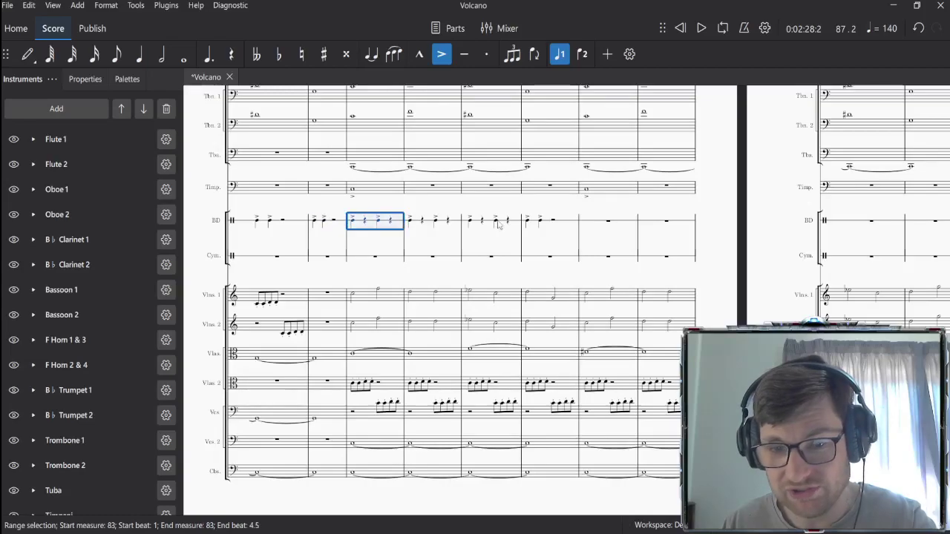
shift+click(561, 225)
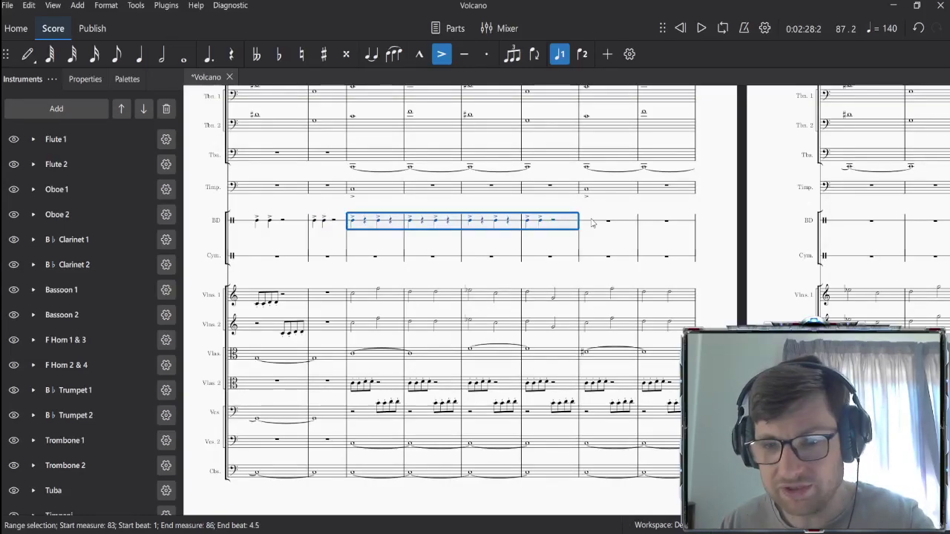
click(594, 223)
key(ctrl+v)
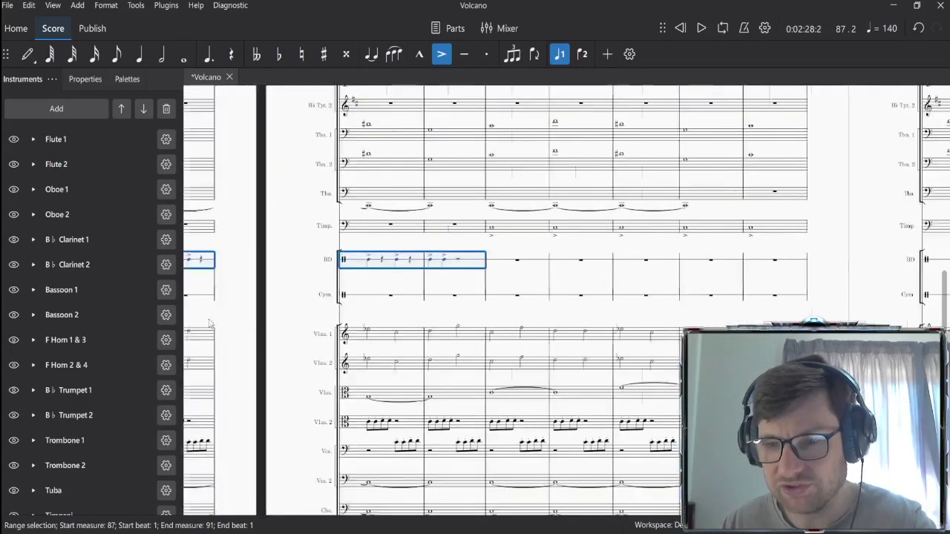
Step: Paste the copied four-measure Bass Drum rhythm again at measures 91 and 95, filling the staff to measure 98
click(452, 262)
key(ctrl+v)
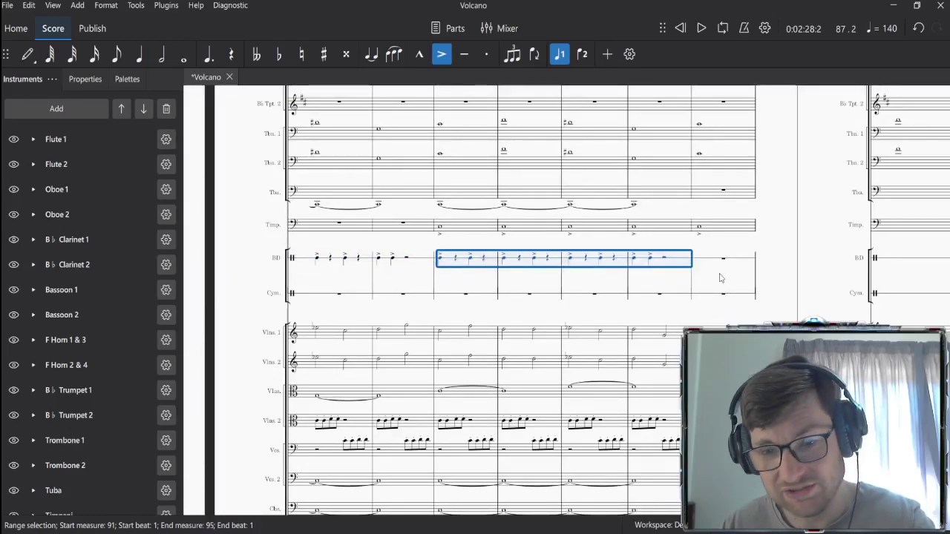
click(706, 261)
key(ctrl+v)
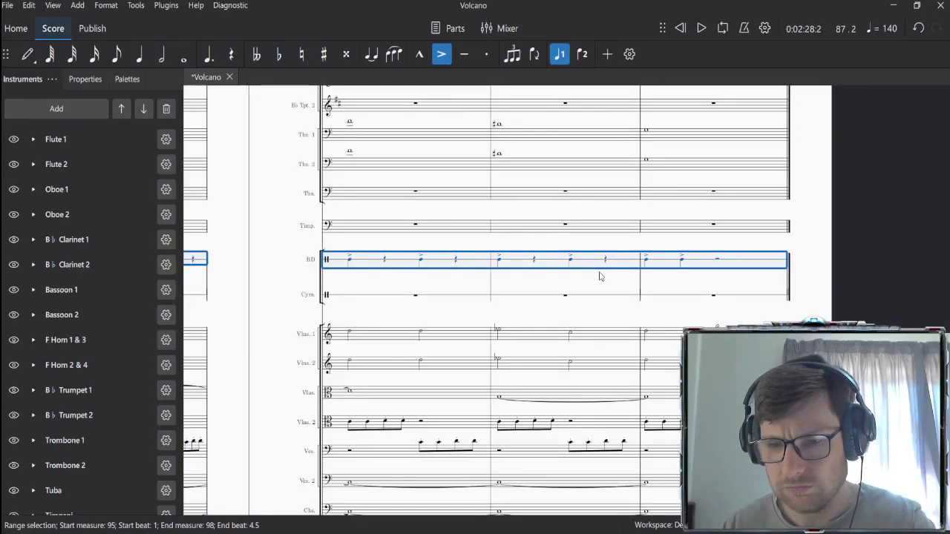
Step: Play back the score from measure 83 to measure 98 to hear the repeated bass drum rhythm
drag(372, 285, 486, 285)
scroll(268, 280, left, 10)
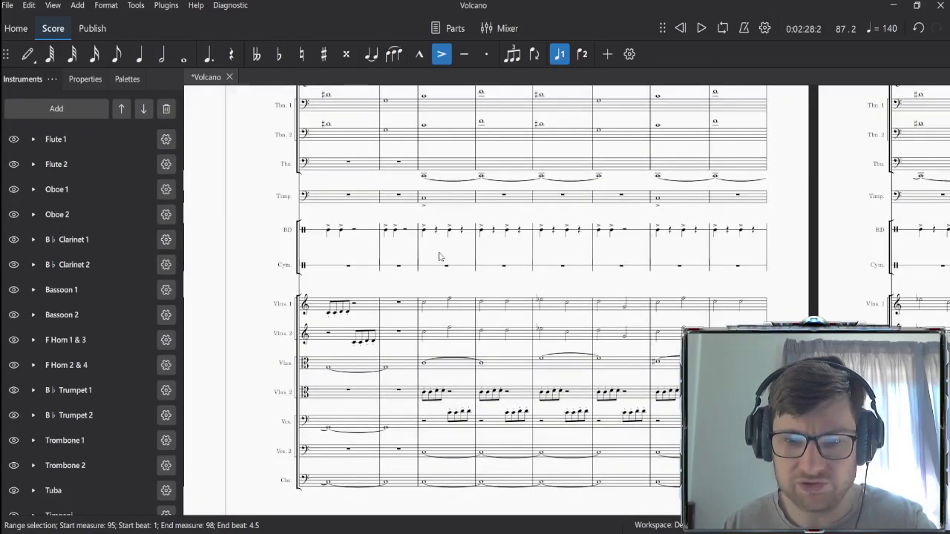
scroll(438, 257, right, 5)
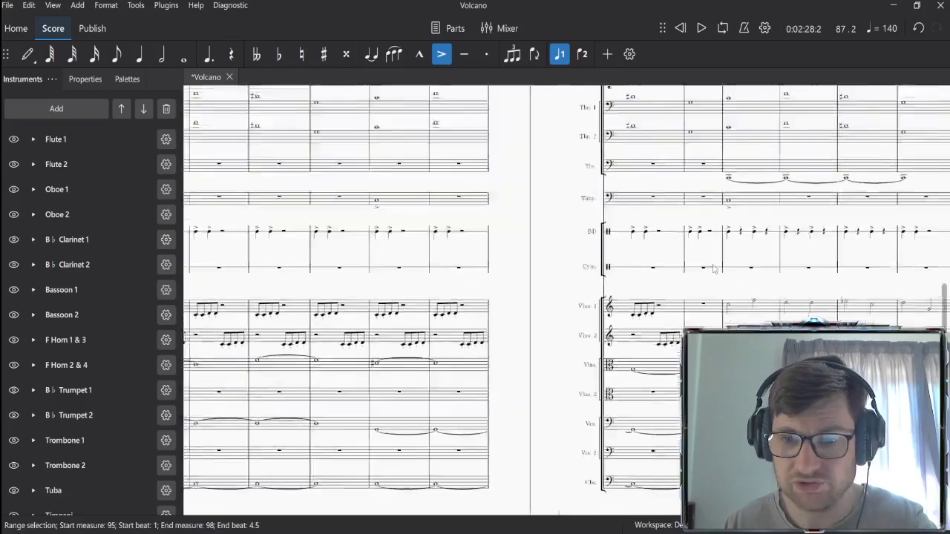
scroll(714, 269, right, 5)
click(506, 257)
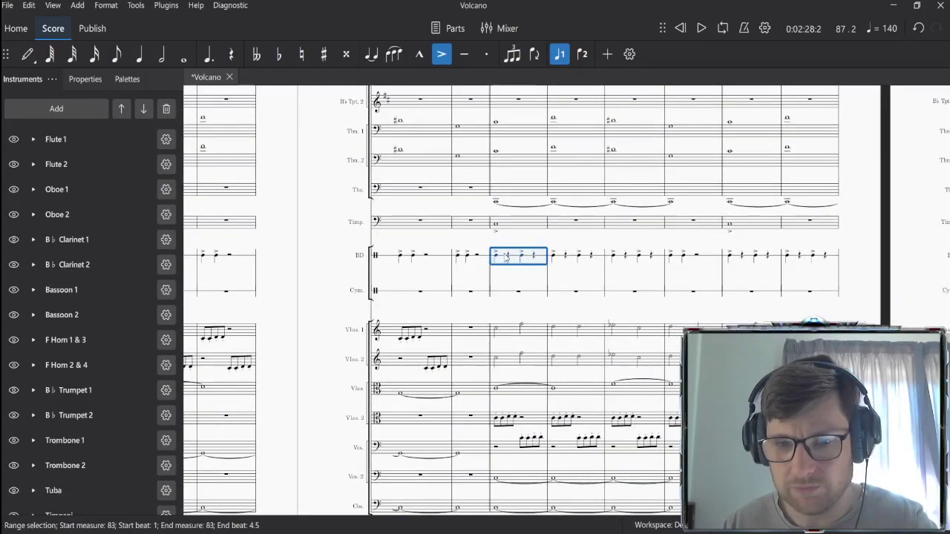
key(Escape)
key(space)
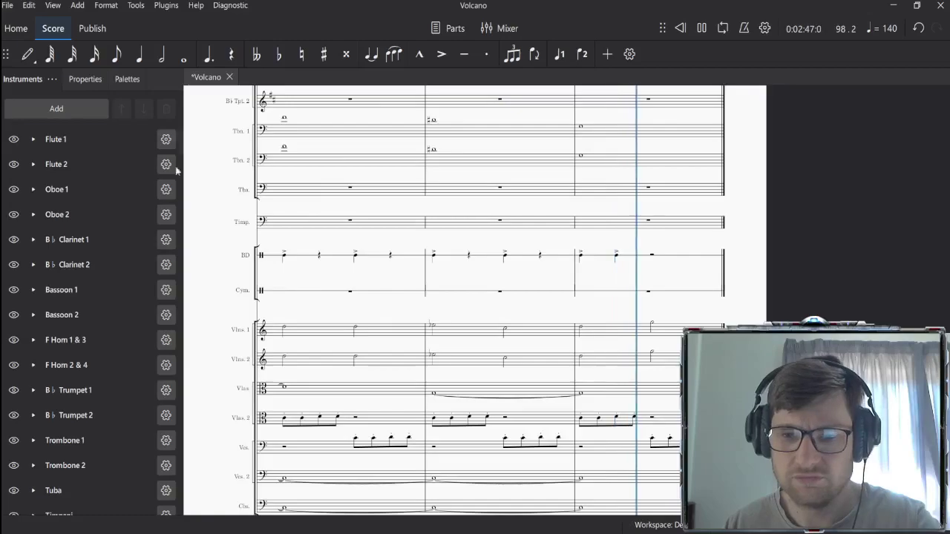
key(space)
Step: Play back the score from measure 92 into measure 95
drag(342, 314, 539, 321)
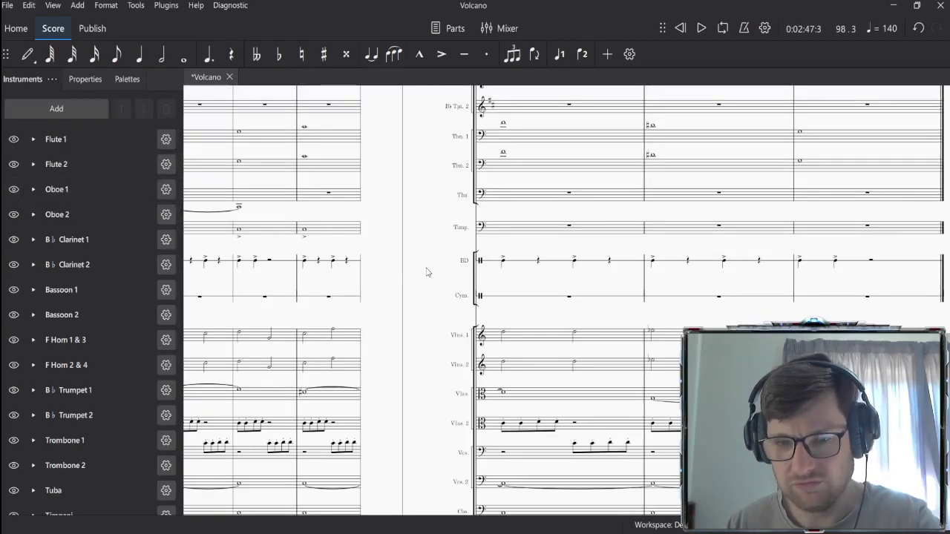
scroll(586, 257, left, 2)
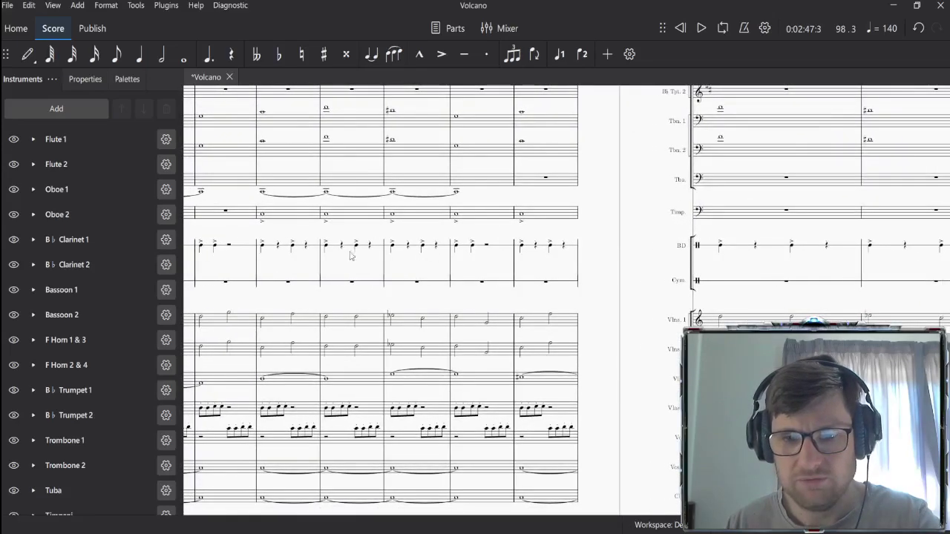
click(352, 246)
key(space)
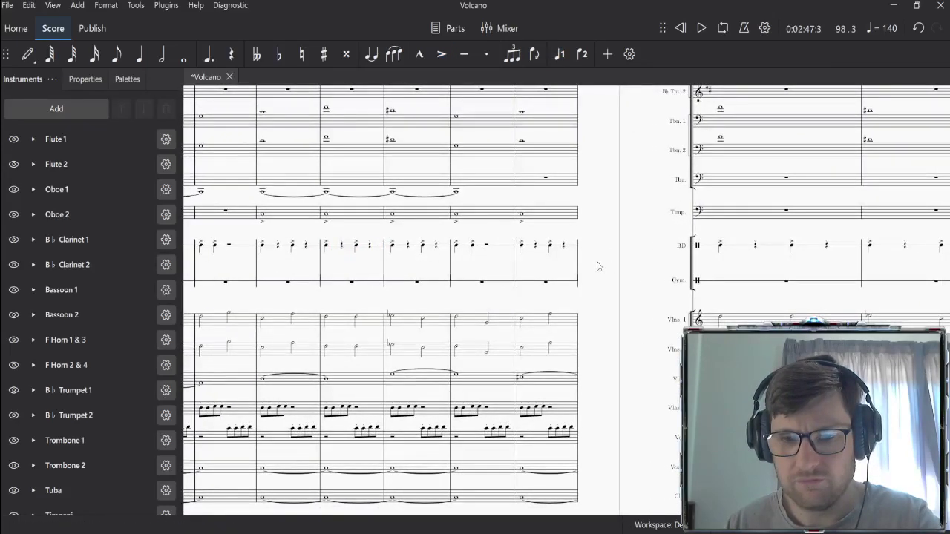
scroll(595, 264, down, 5)
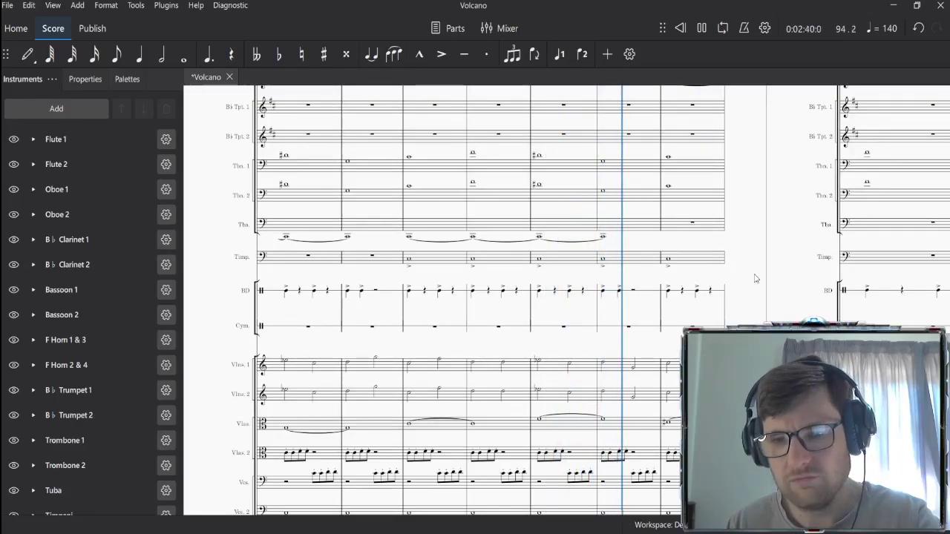
key(space)
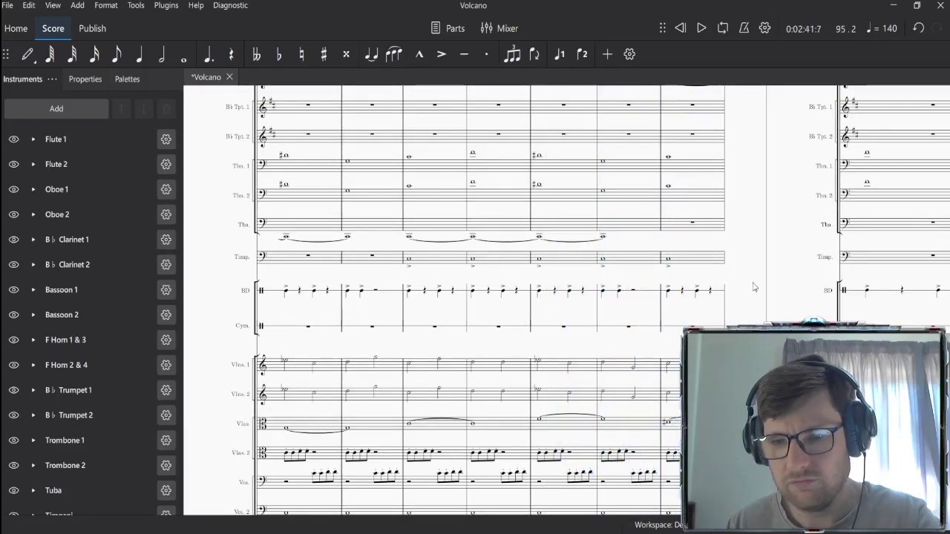
Step: Try to copy the Timpani notes of measures 92 to 95 to measure 96
scroll(752, 282, right, 4)
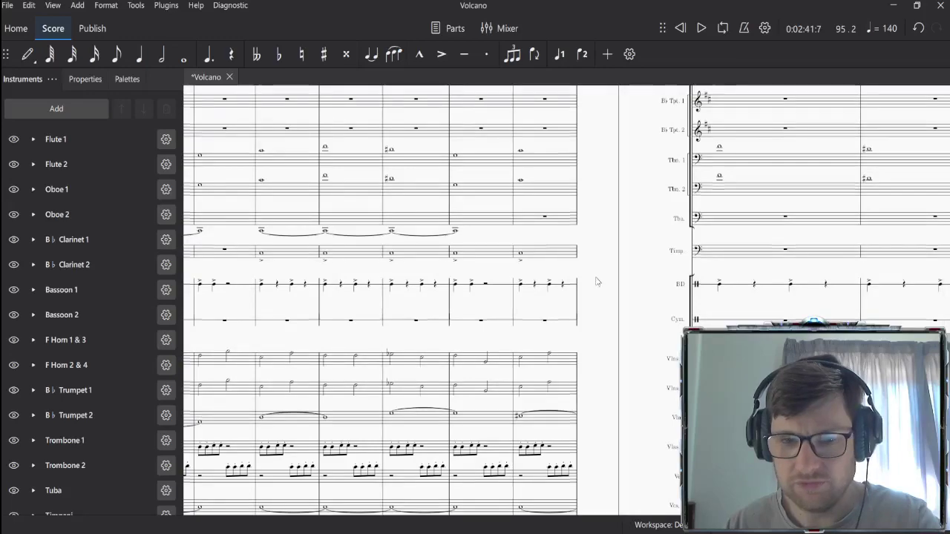
scroll(334, 260, right, 1)
click(315, 258)
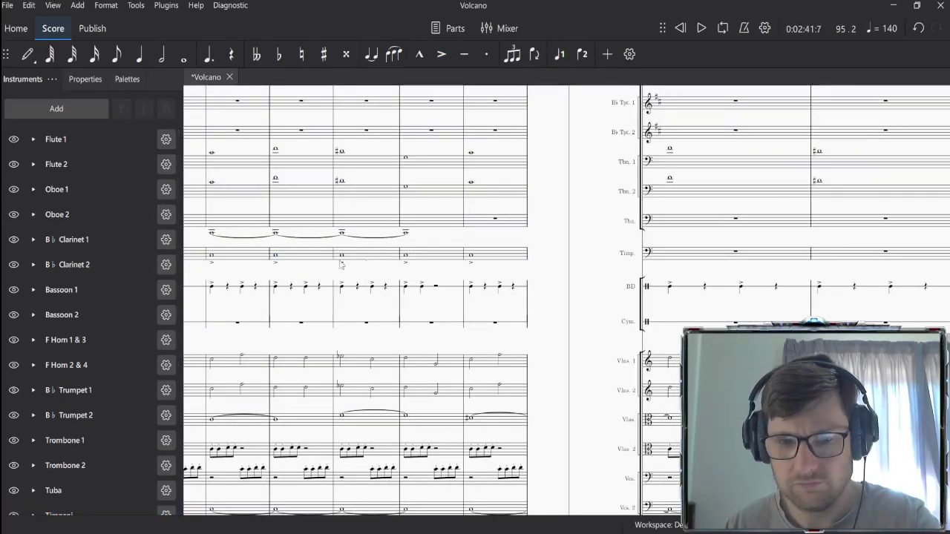
shift+click(514, 265)
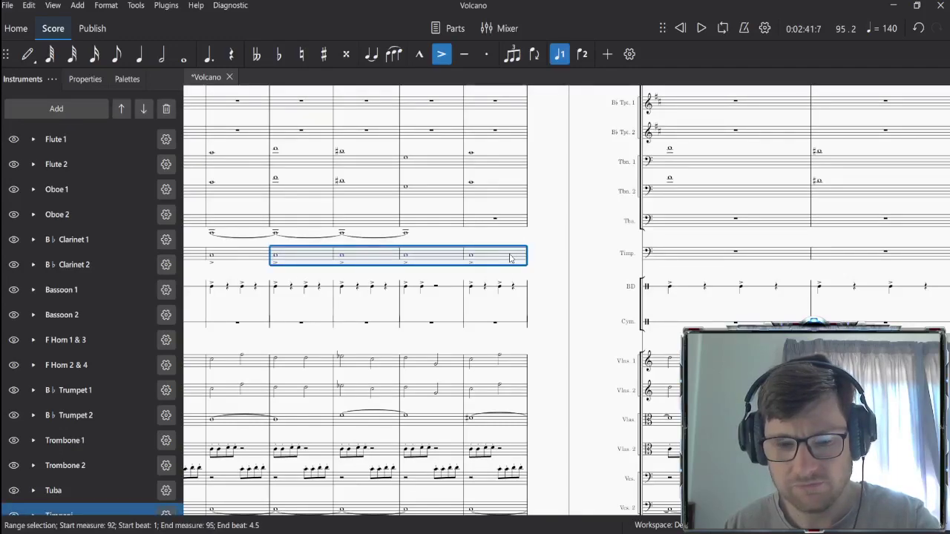
key(ctrl+c)
click(711, 261)
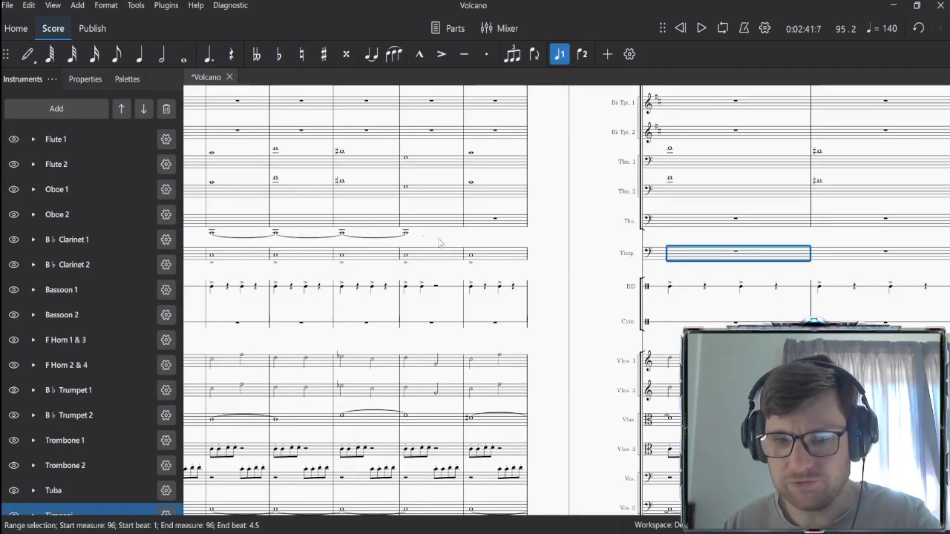
key(ctrl+v)
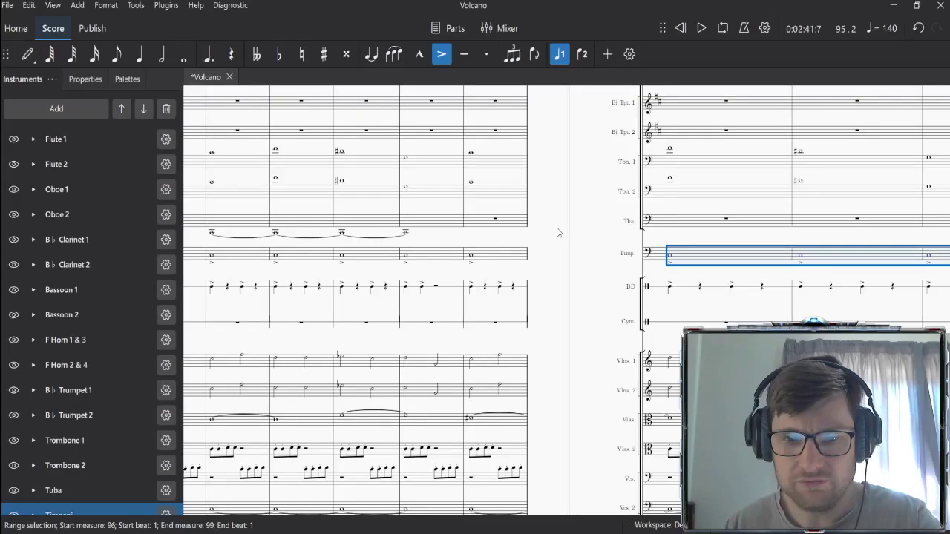
Step: Undo the Timpani paste at measure 96
drag(304, 223, 827, 220)
drag(698, 235, 194, 236)
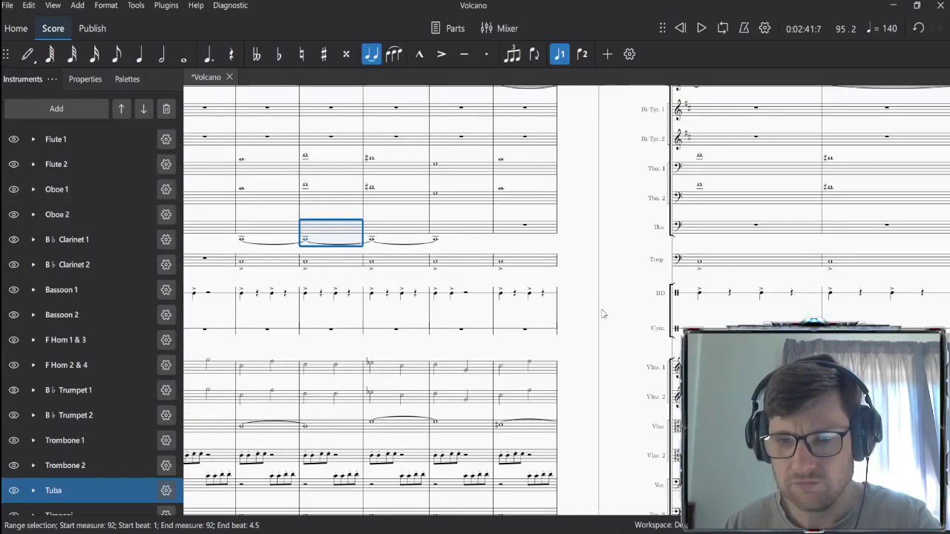
drag(638, 303, 346, 309)
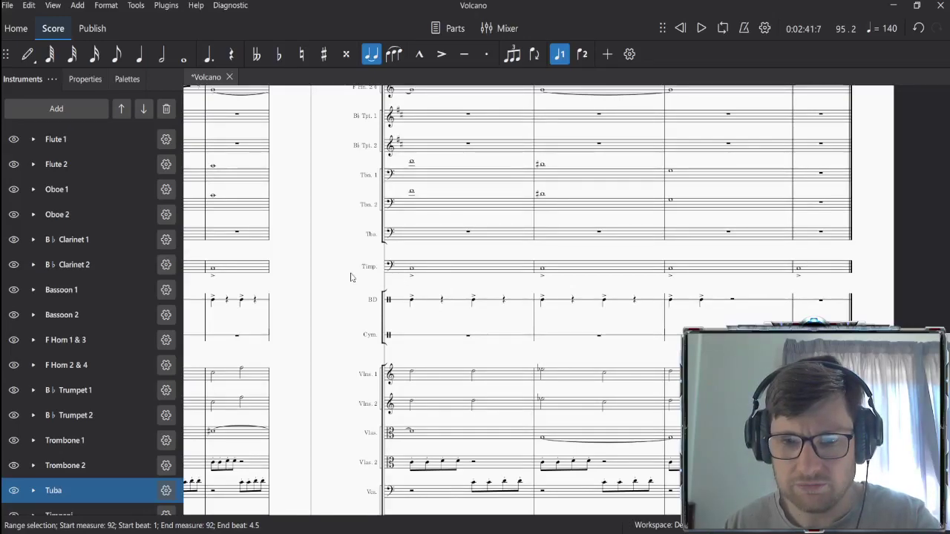
key(ctrl+z)
Step: Copy the accented Timpani whole notes of measures 93 to 95 into measures 96 to 98
drag(335, 288, 543, 259)
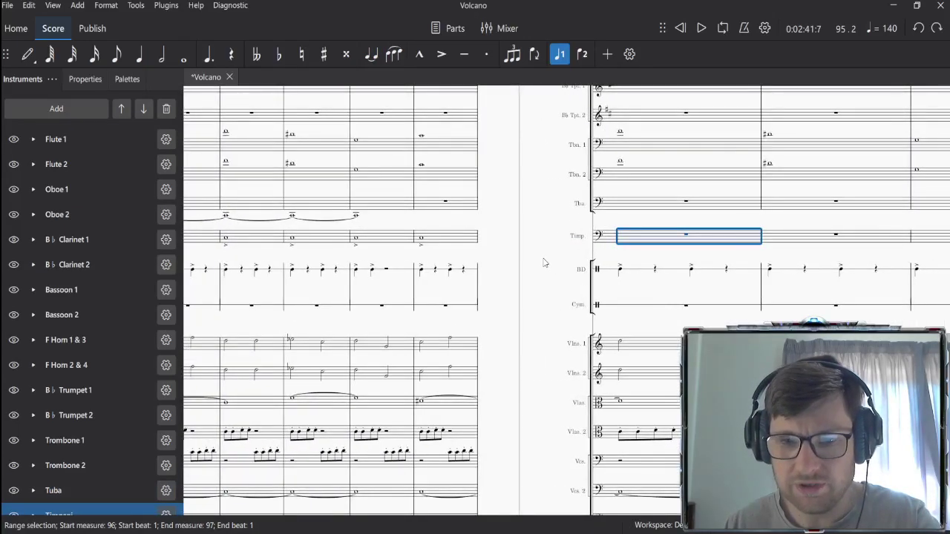
click(302, 236)
shift+click(450, 237)
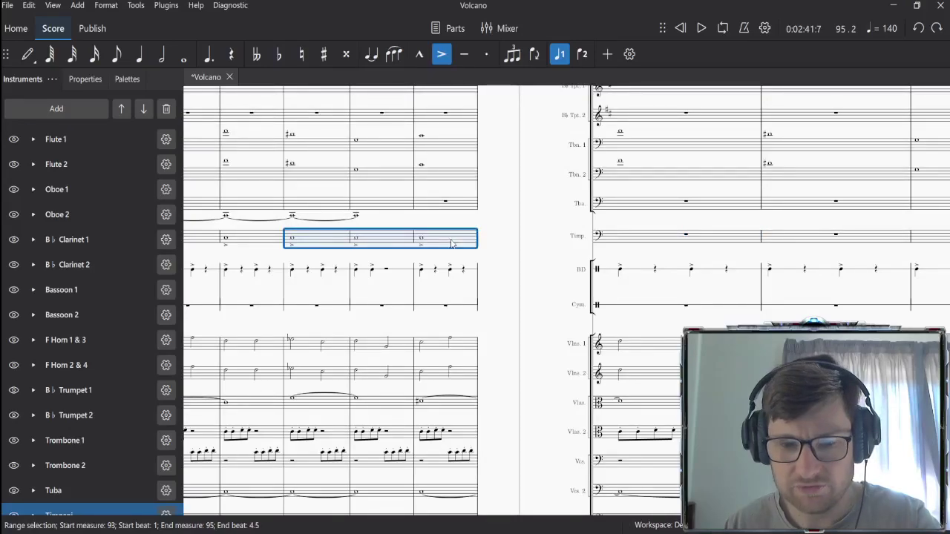
click(643, 239)
key(ctrl+v)
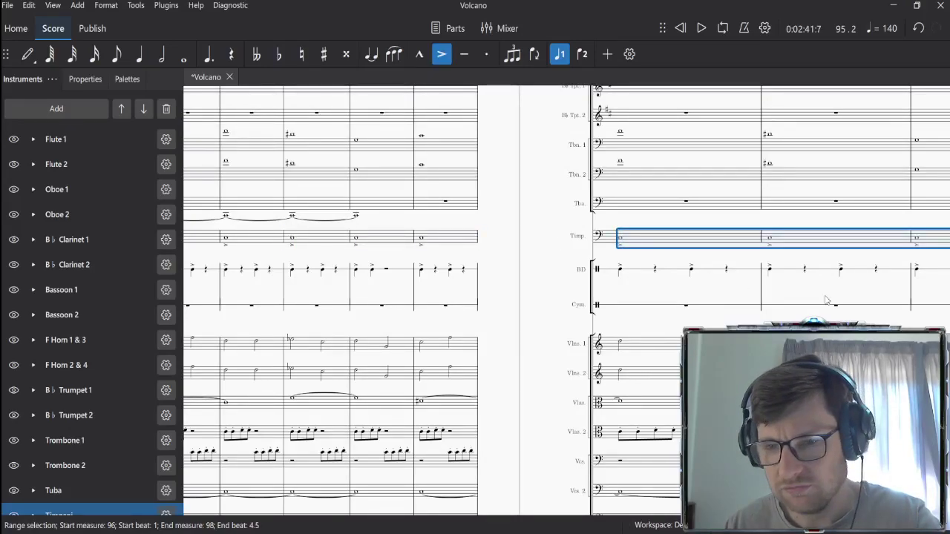
scroll(438, 252, left, 3)
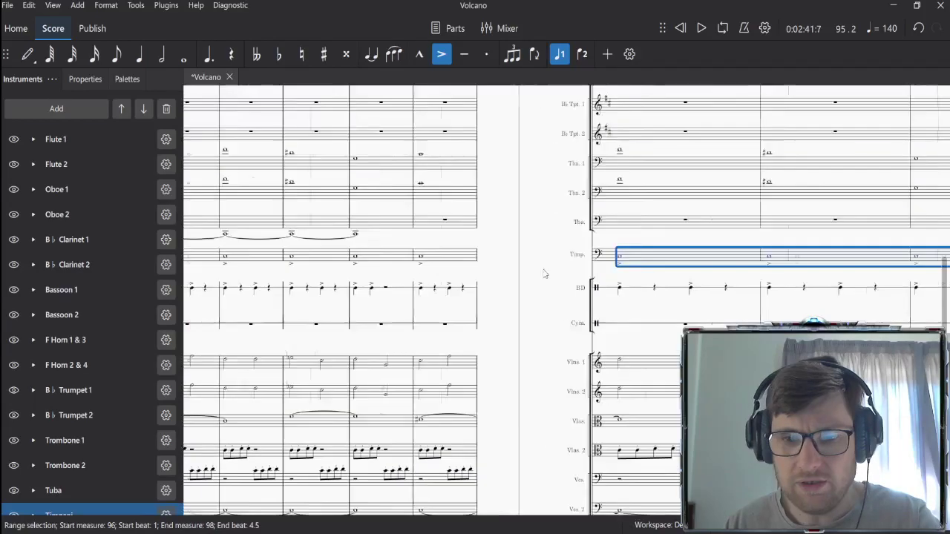
key(Escape)
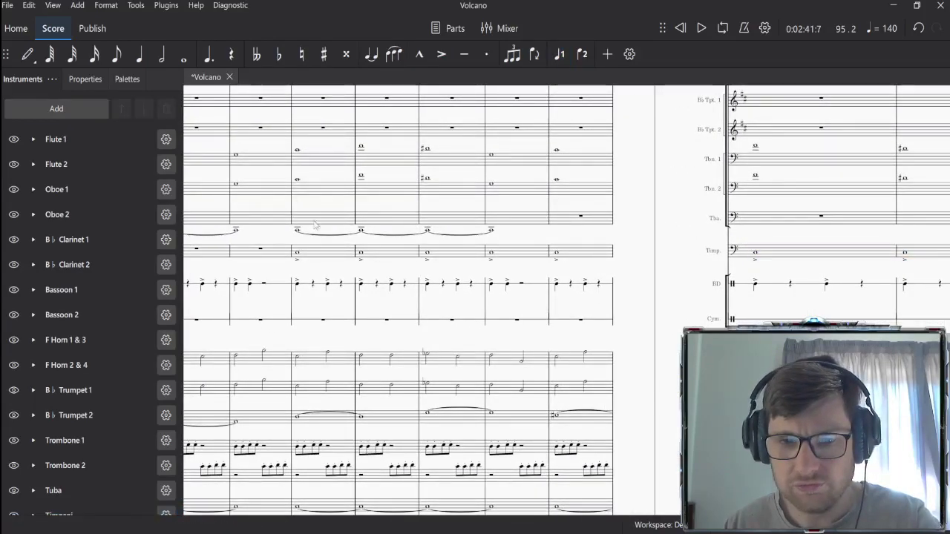
Step: Copy the tied Tuba whole notes of measures 91 to 94 into measures 95 to 98
click(327, 227)
shift+click(513, 227)
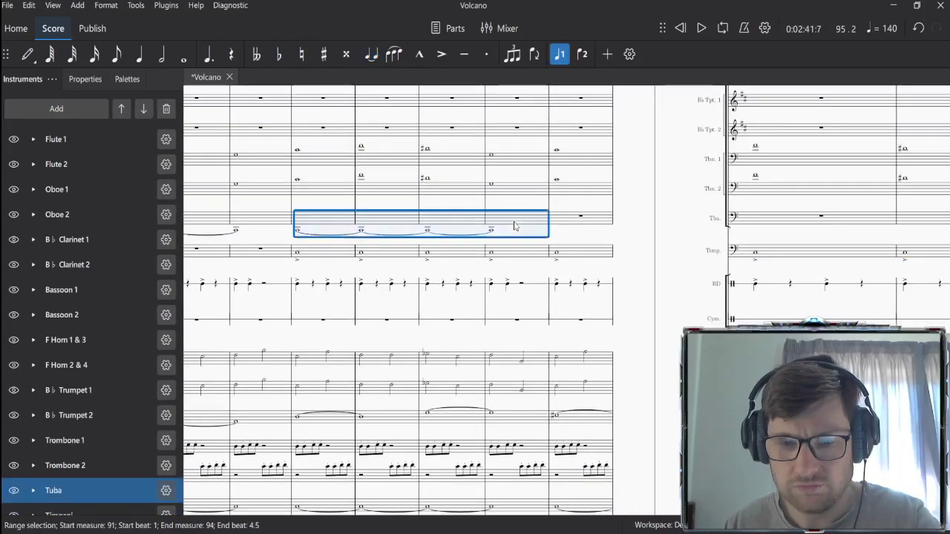
click(572, 225)
key(shift+Right)
key(shift+Right)
key(shift+Right)
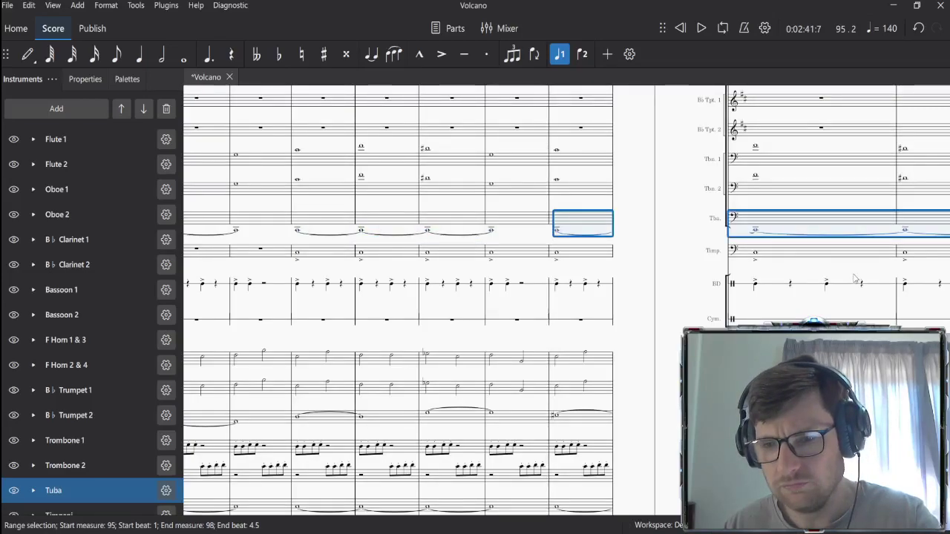
Step: Play back the passage through the end of measure 98 to review the orchestration
drag(833, 250, 355, 292)
scroll(334, 267, left, 5)
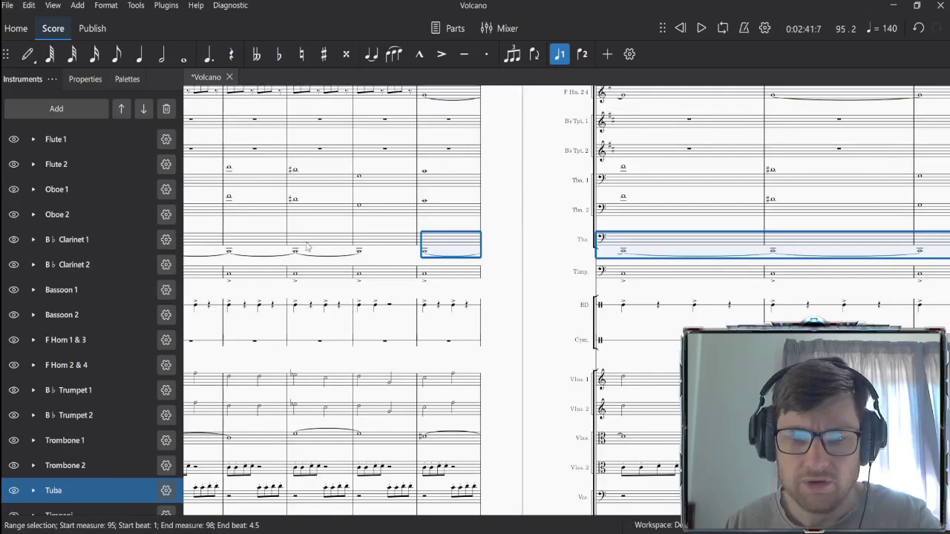
click(308, 247)
click(550, 317)
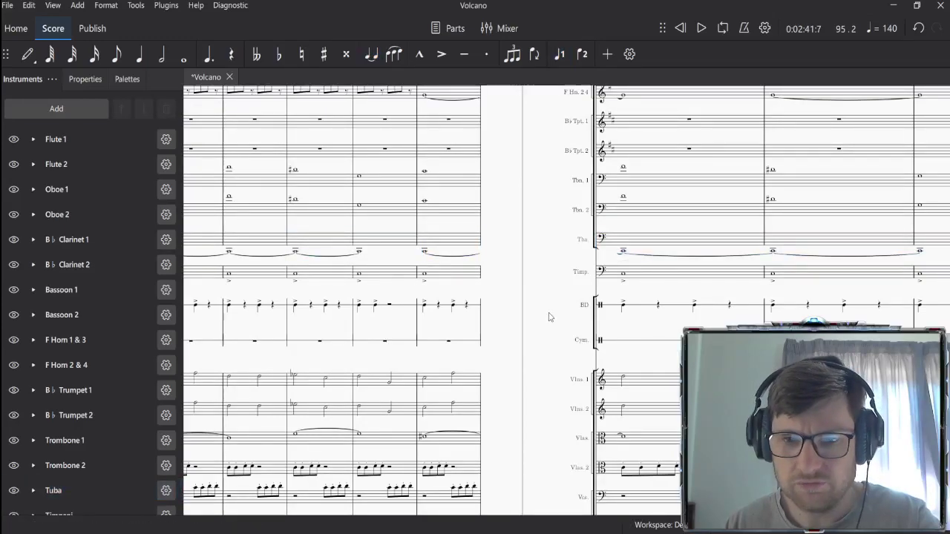
key(space)
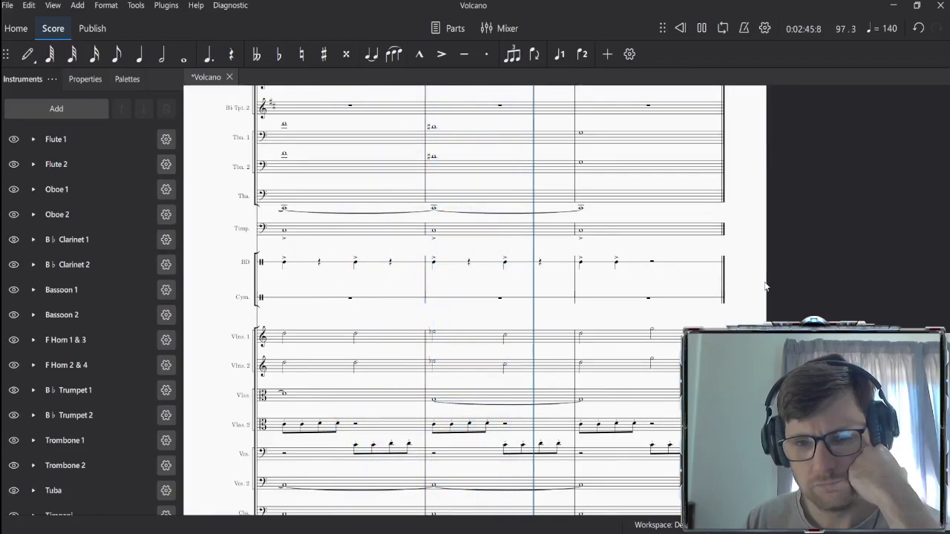
scroll(714, 262, up, 2)
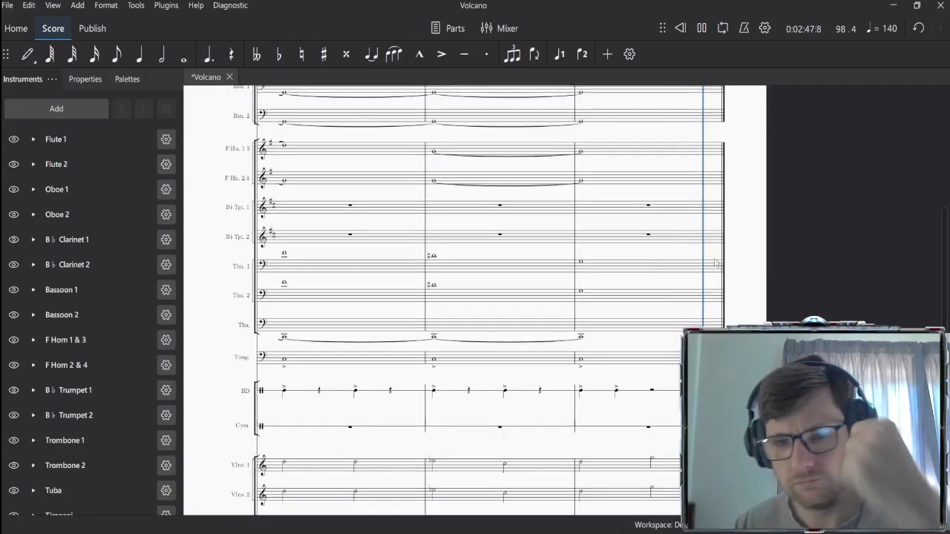
scroll(714, 262, up, 1)
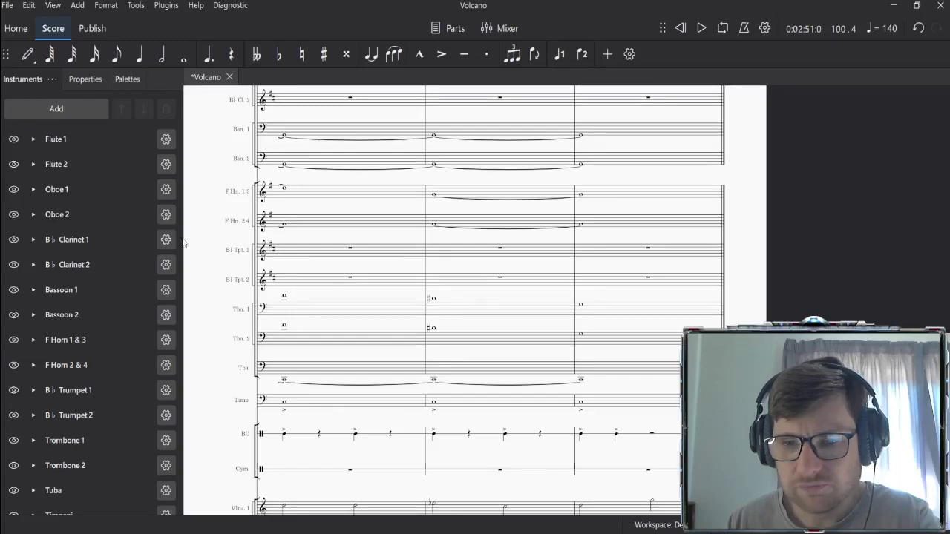
Step: Append two empty measures, 99 and 100, to the end of the score
key(ctrl+b)
key(ctrl+b)
key(Escape)
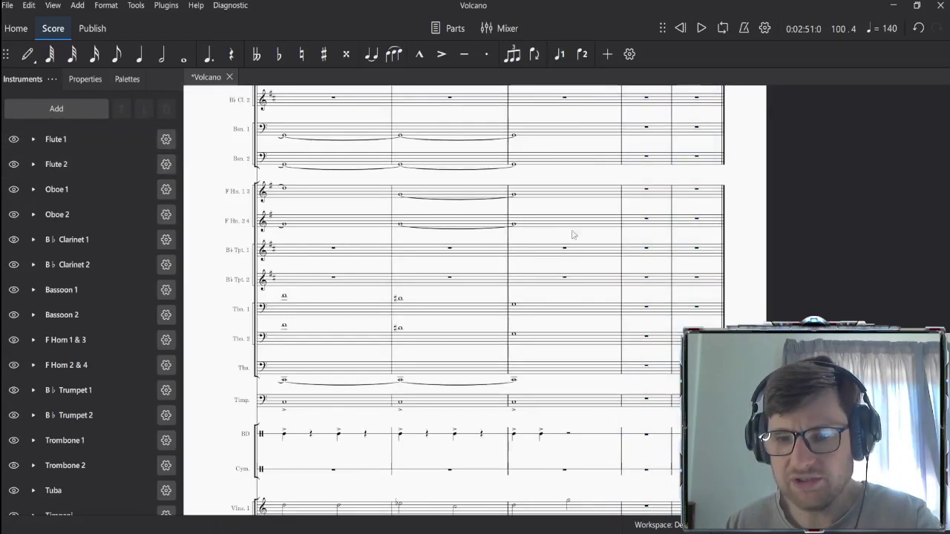
Step: Repeat the tied whole notes of Violoncellos 2 and Contrabasses from measures 97 and 98 into measures 99 and 100
scroll(570, 234, down, 10)
scroll(506, 348, right, 1)
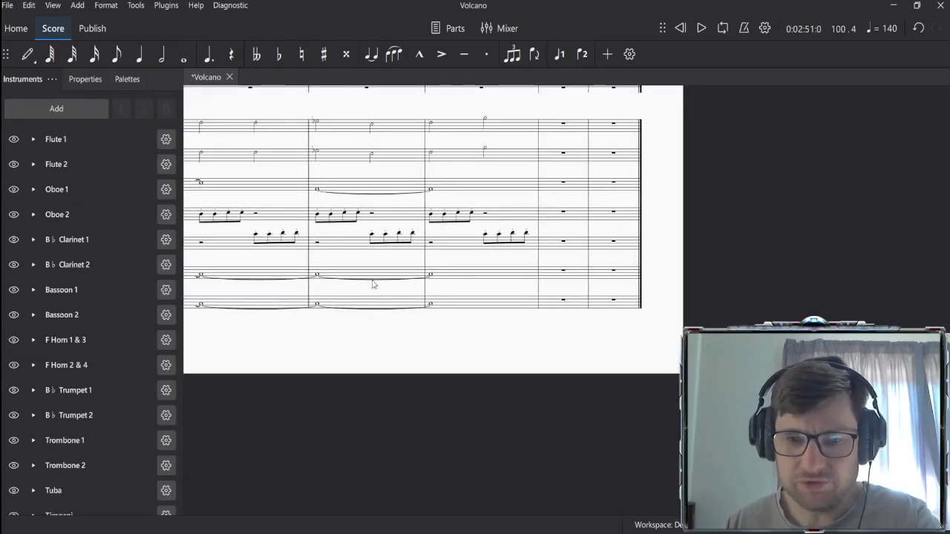
click(317, 305)
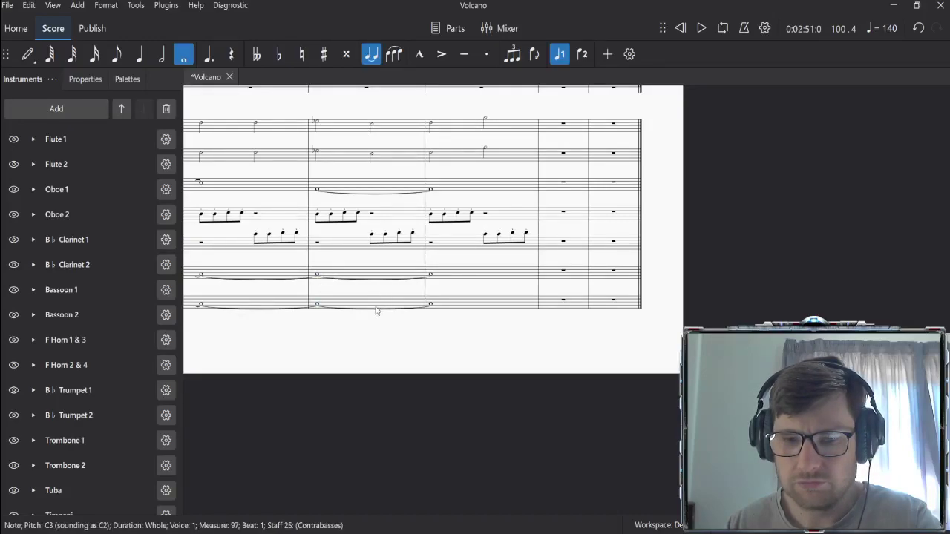
click(359, 276)
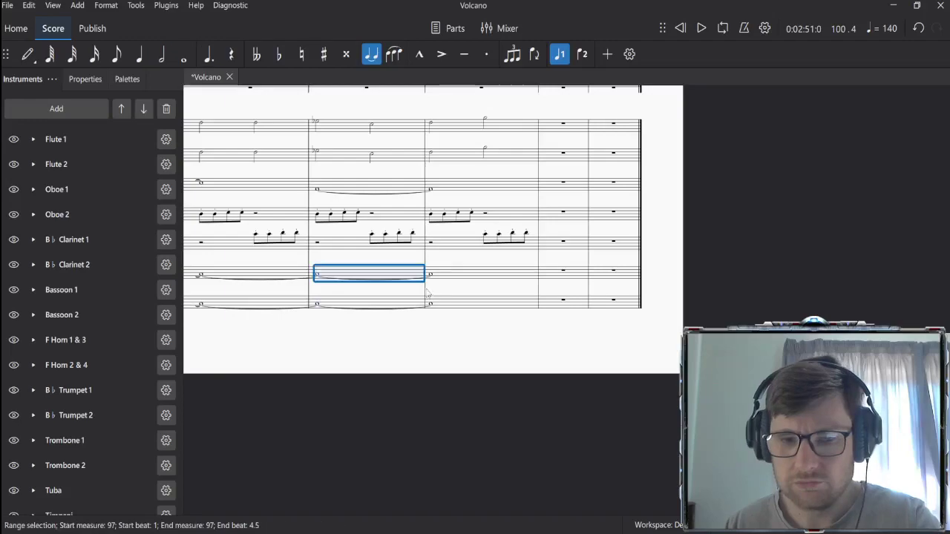
shift+click(470, 311)
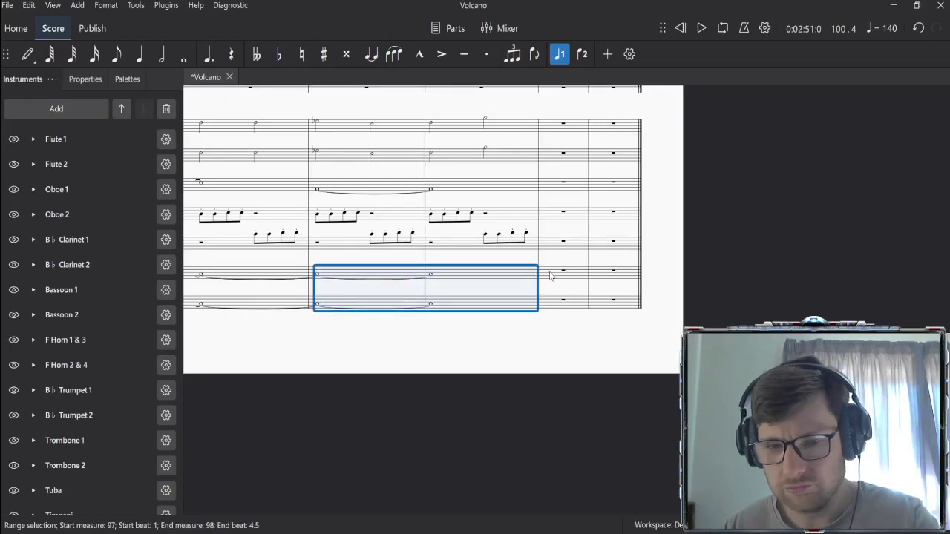
key(r)
scroll(576, 267, up, 2)
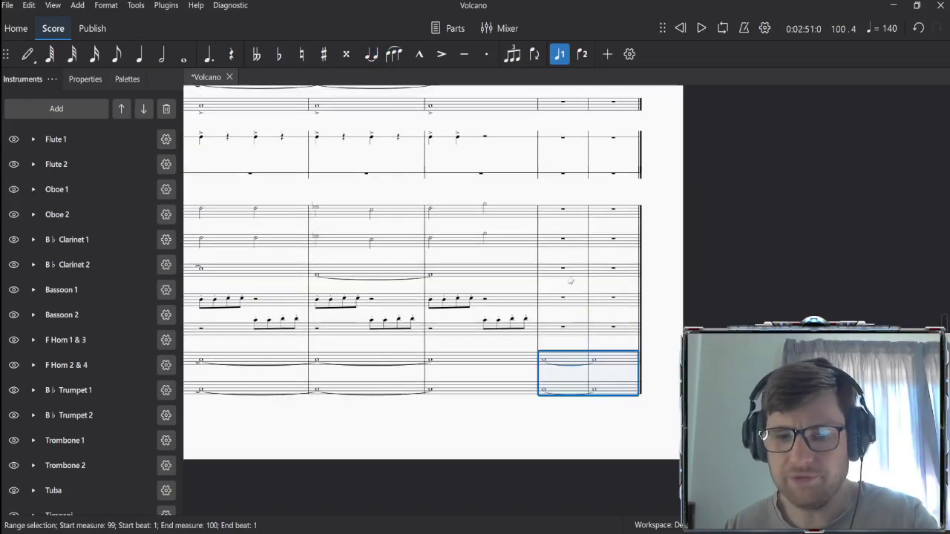
Step: Replace the Violas 2 eighth notes in measure 98 with a whole-note C4 and turn off staccato
click(431, 301)
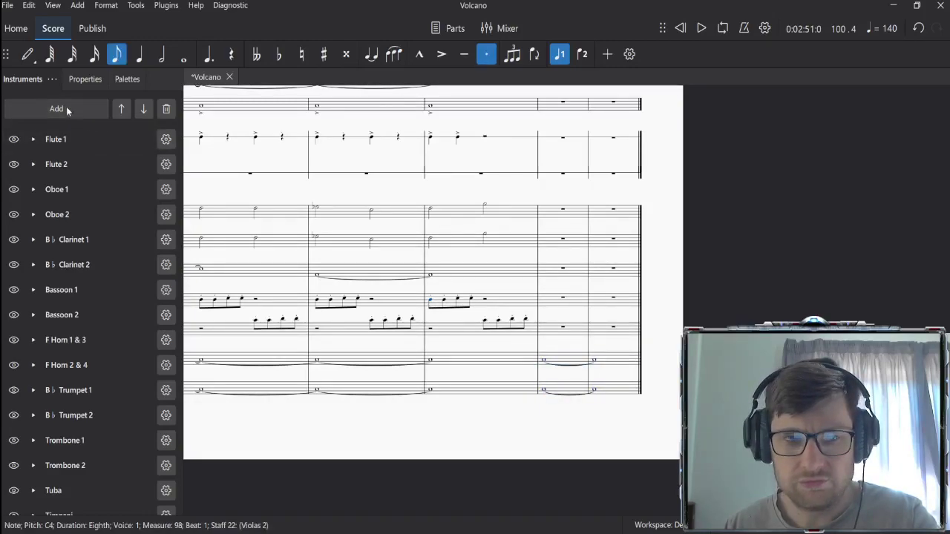
click(30, 55)
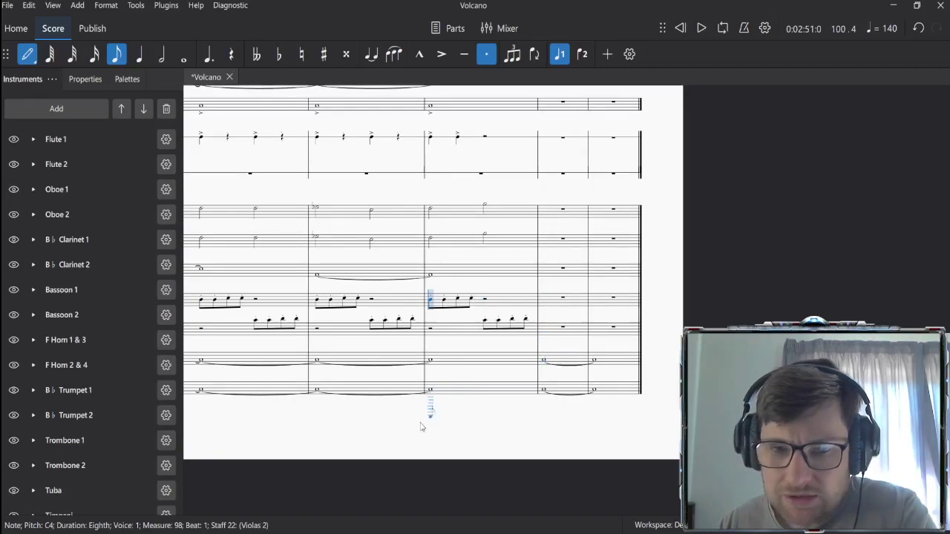
key(Escape)
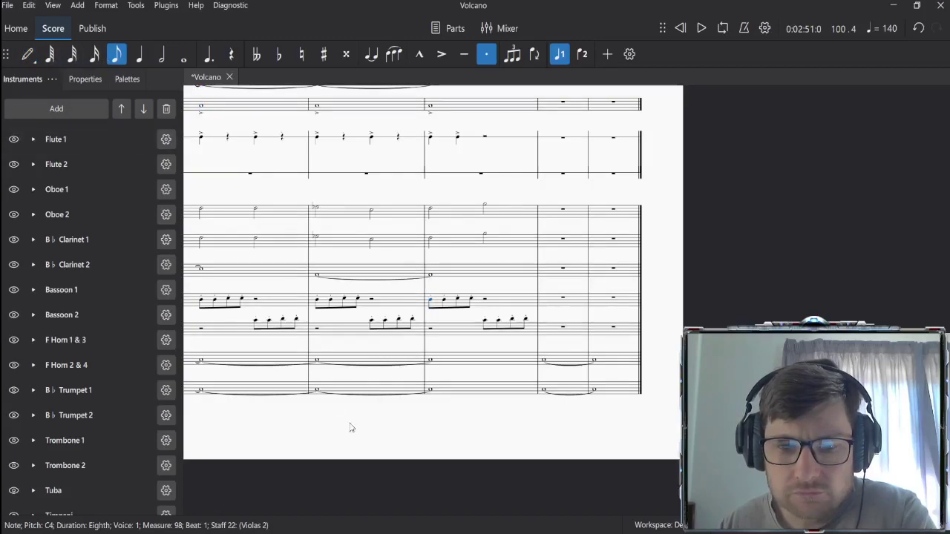
scroll(452, 424, left, 3)
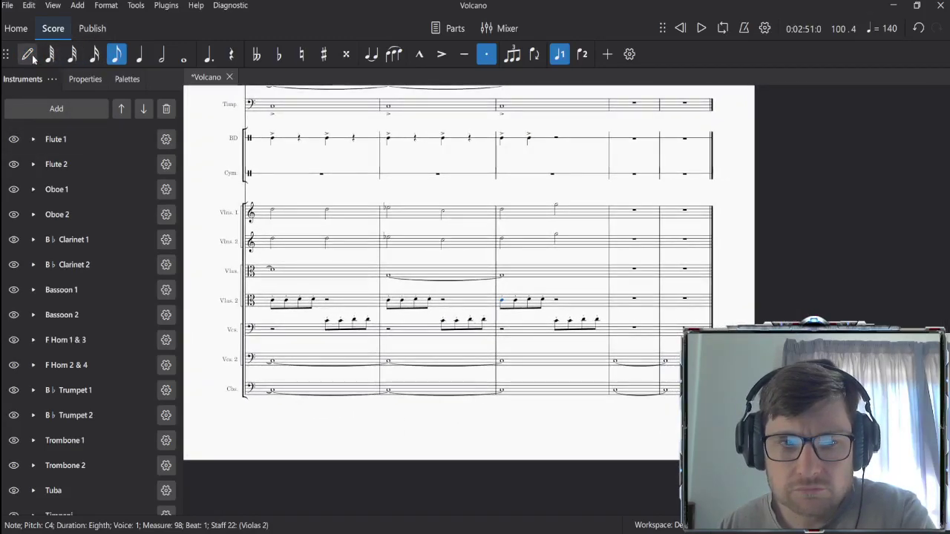
click(185, 59)
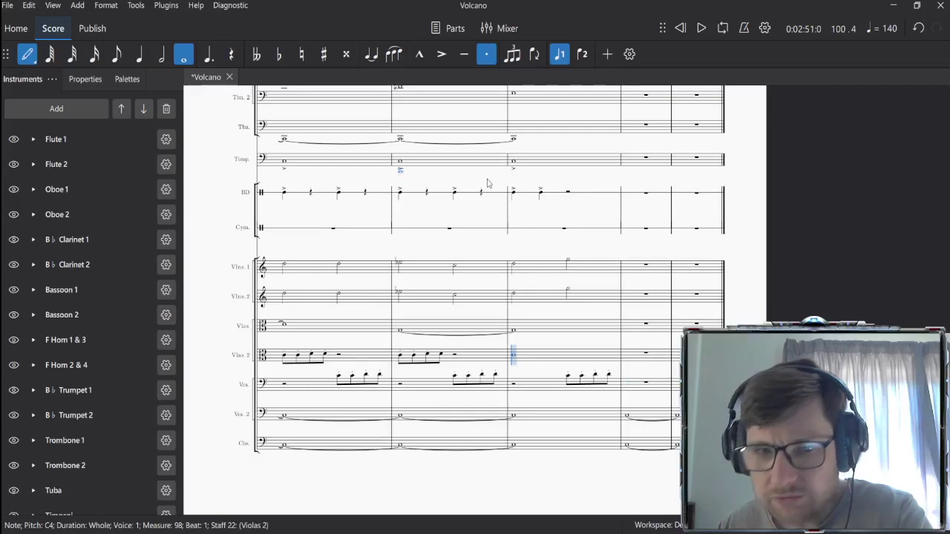
click(486, 53)
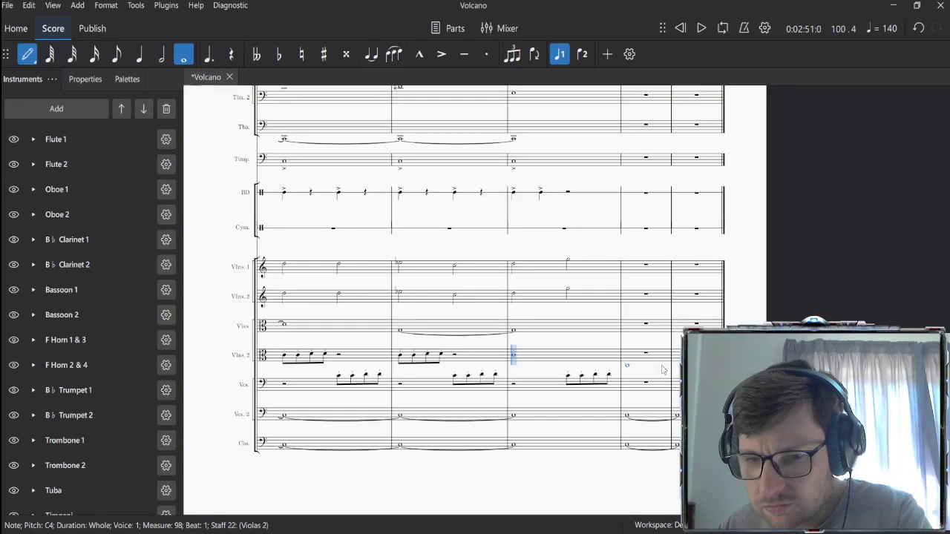
Step: Enter whole-note G3s in measures 99 and 100 of the Violoncellos, Violas 2 and Violas staves
click(631, 384)
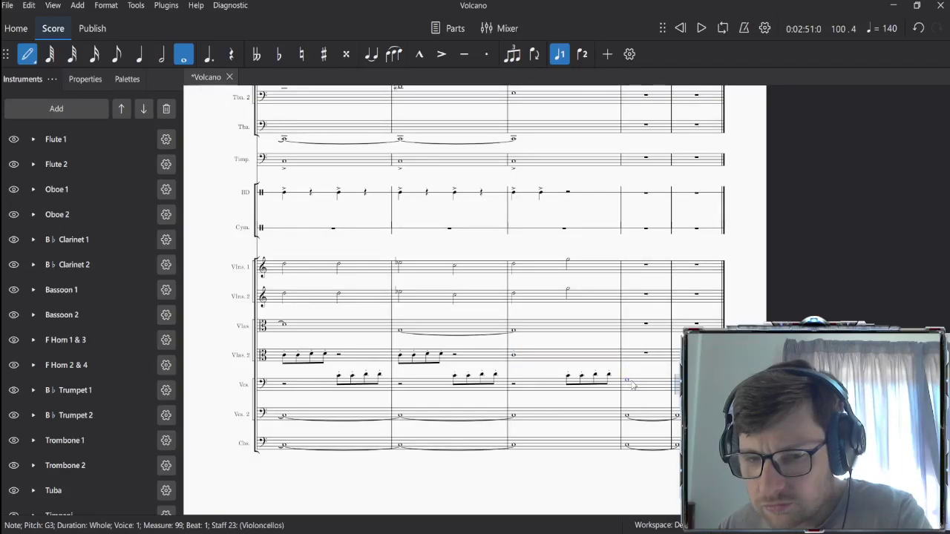
click(677, 381)
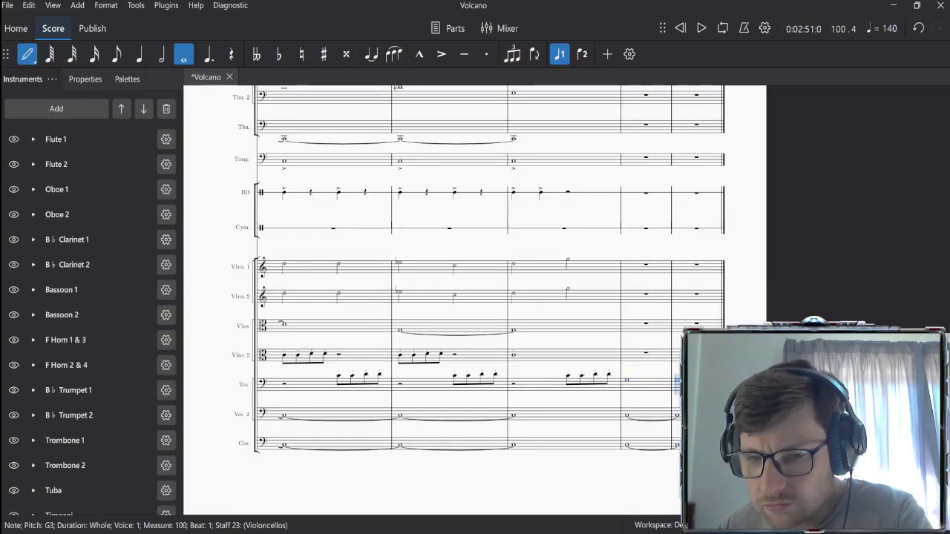
click(631, 363)
key(g)
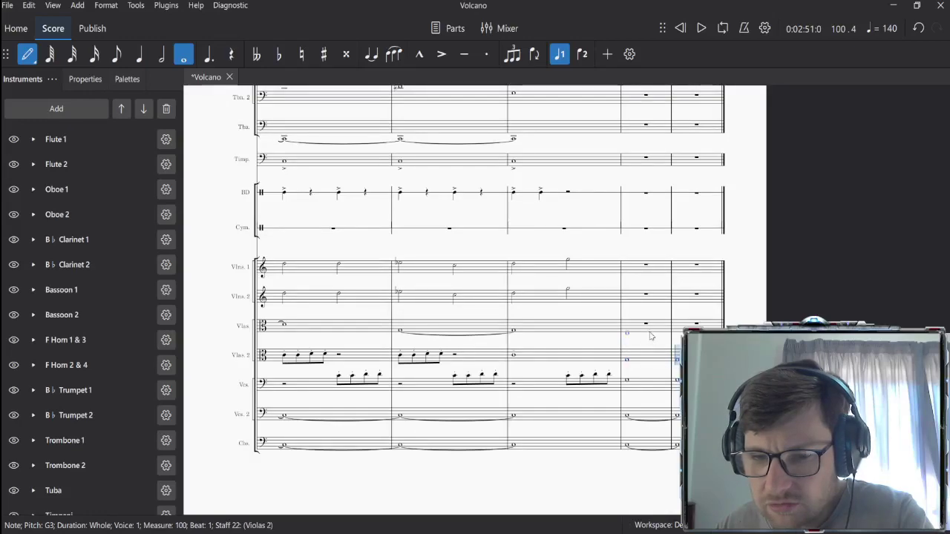
click(634, 335)
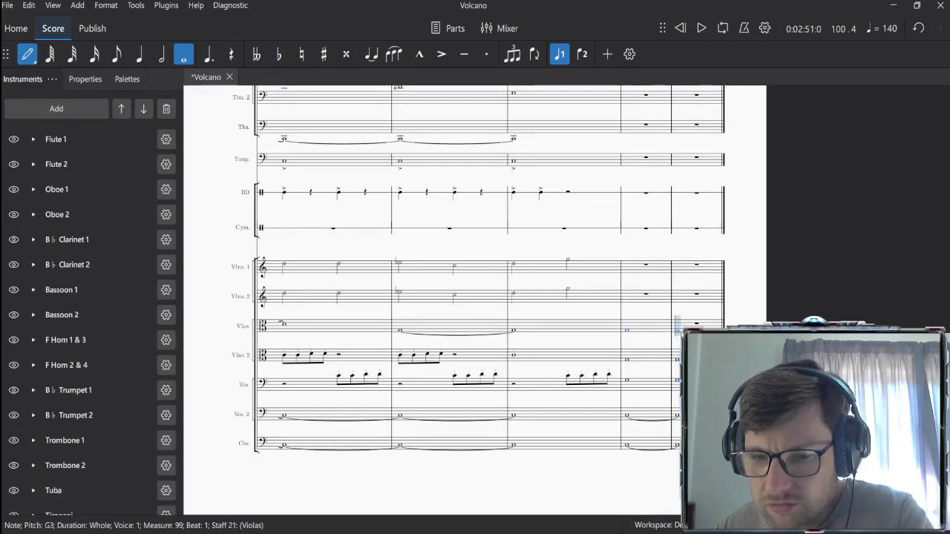
key(g)
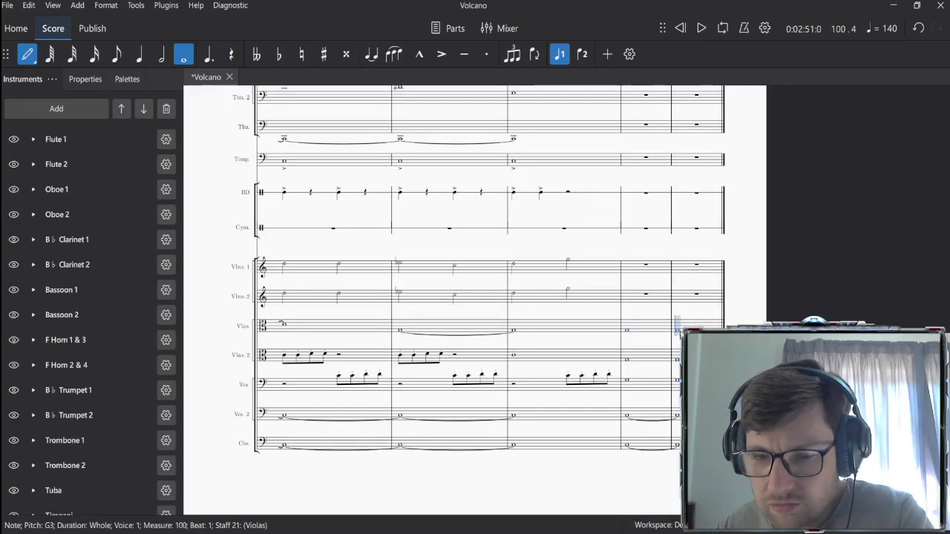
Step: Enter whole notes in measures 99 and 100, using C4 for Violins 2 and C5 for Violins 1
click(627, 307)
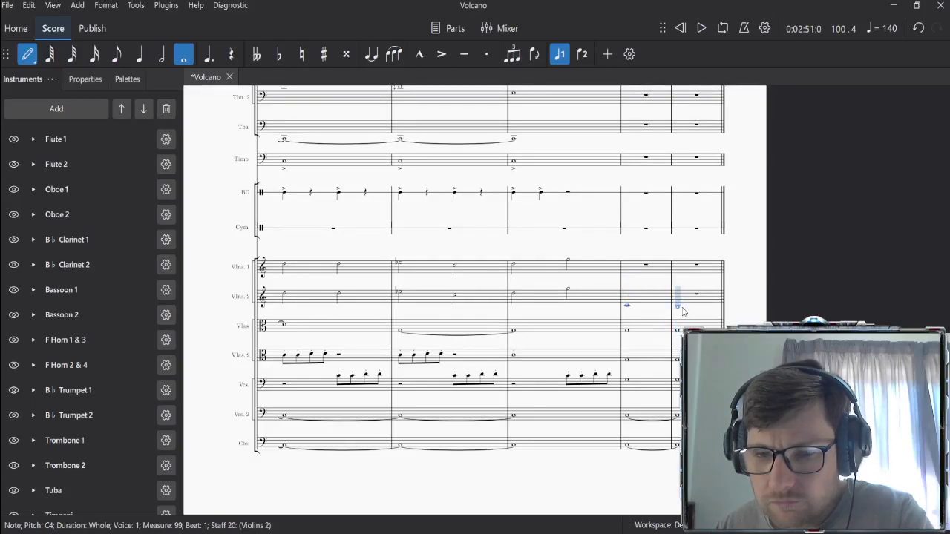
click(682, 310)
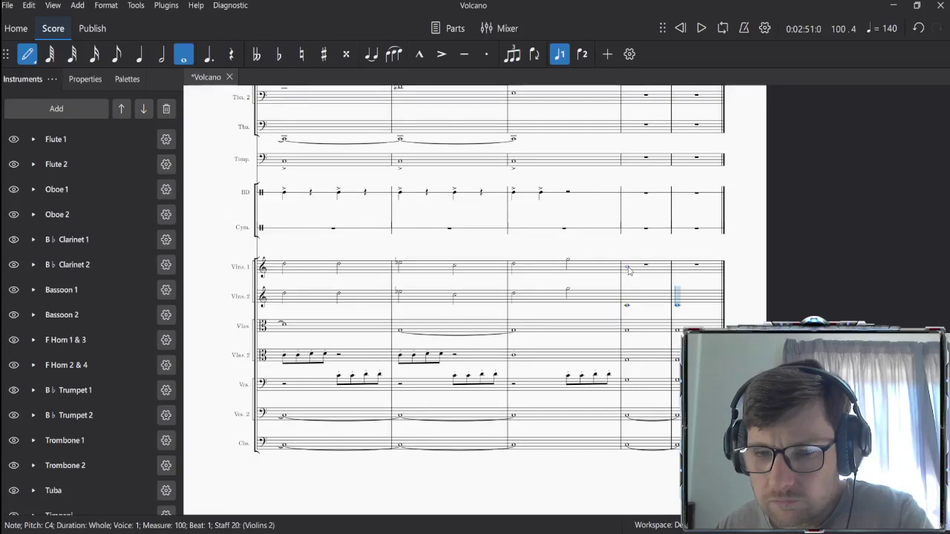
click(627, 268)
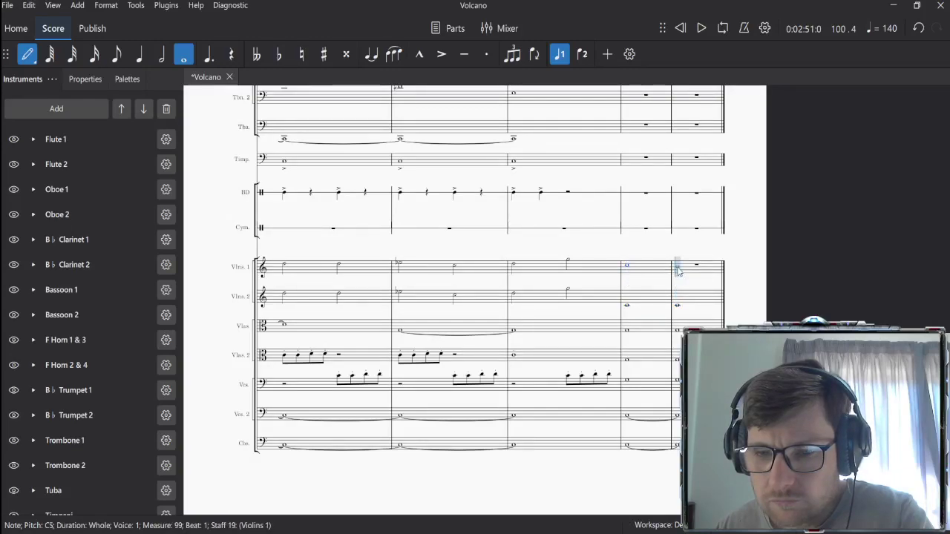
click(679, 269)
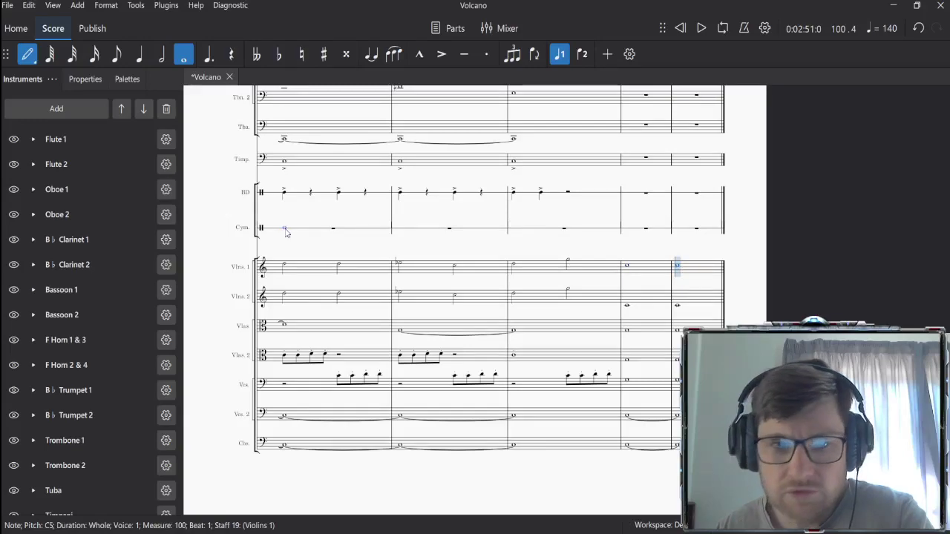
click(26, 55)
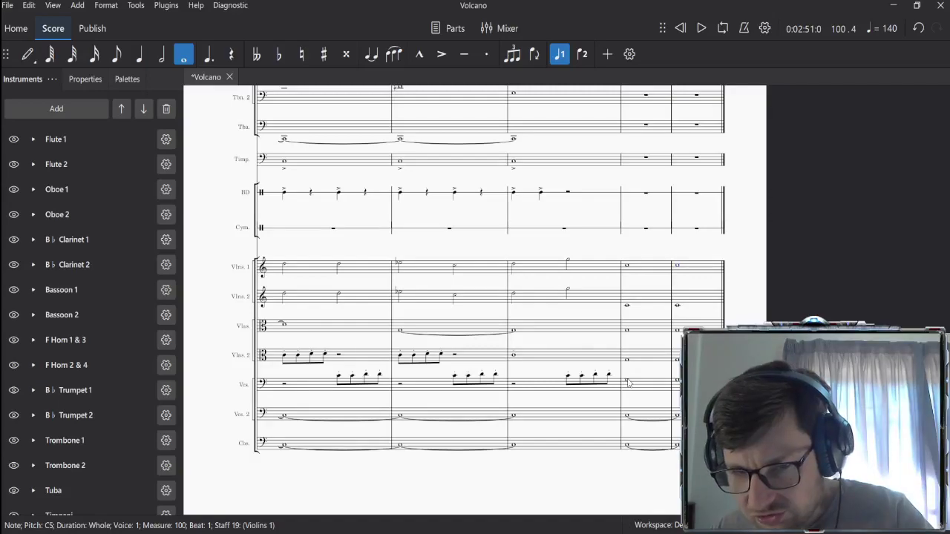
Step: Change the Violoncellos whole notes in measures 99 and 100 to C3
click(628, 382)
drag(628, 381, 628, 391)
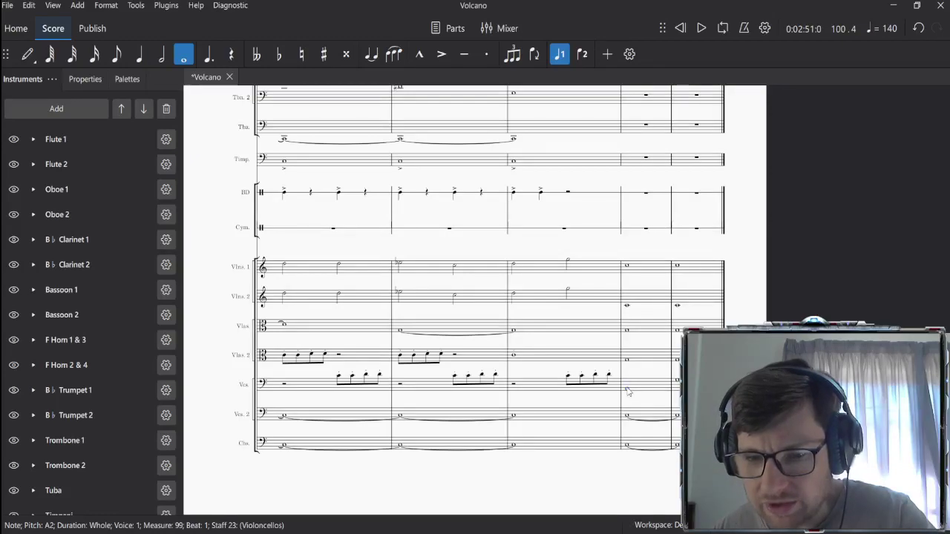
key(Up)
key(Up)
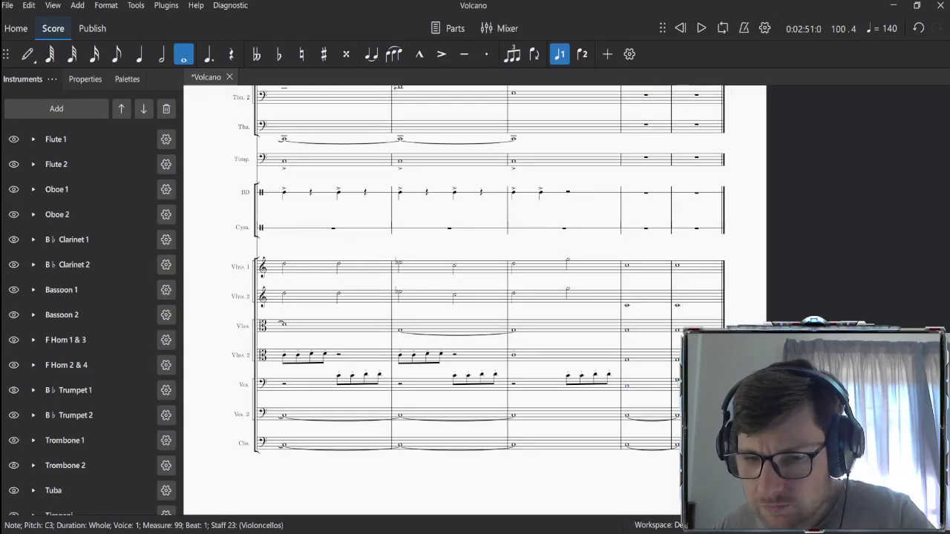
key(Right)
key(Down)
key(Down)
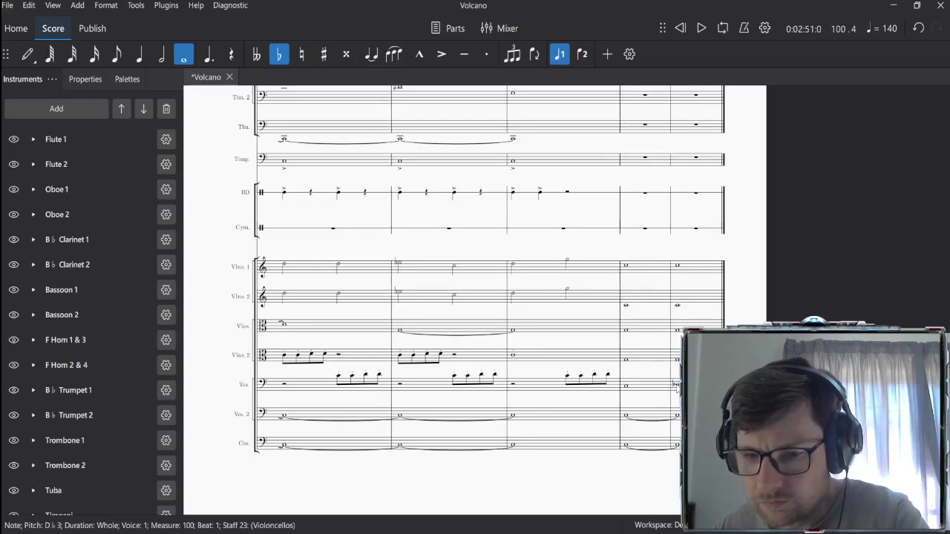
click(662, 421)
Step: Tie the whole notes of measure 99 to measure 100 on all staves from Violins 1 to Violoncellos
click(651, 387)
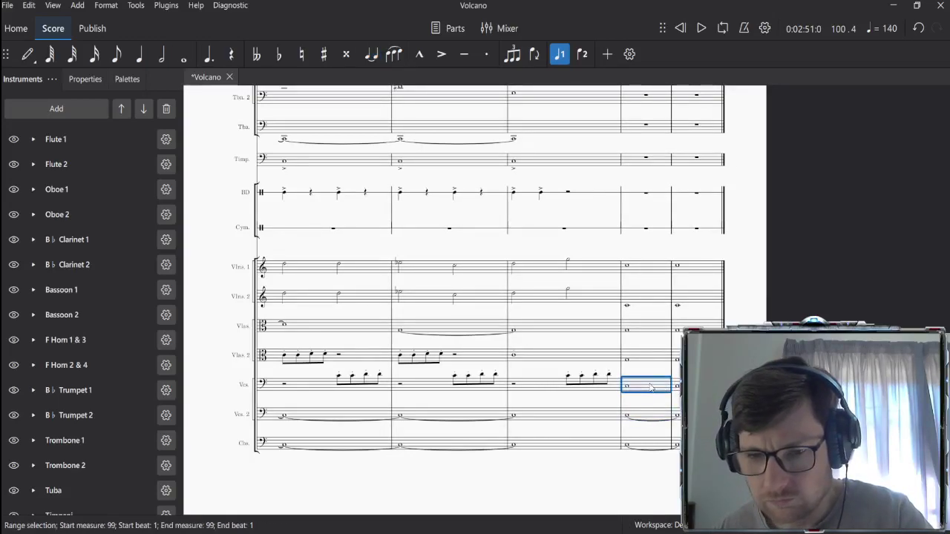
shift+click(651, 269)
click(371, 53)
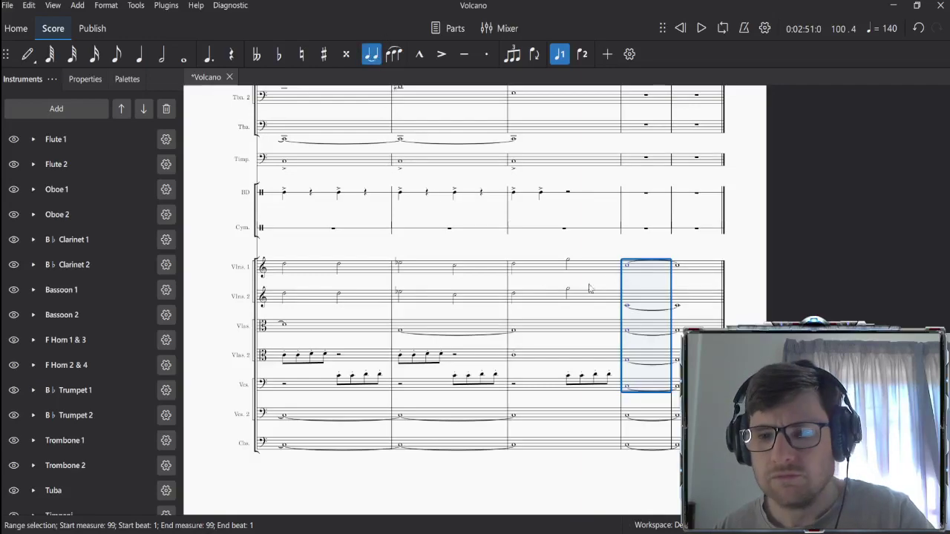
Step: Try to play back the newly written ending, and stop the playback
click(605, 274)
key(space)
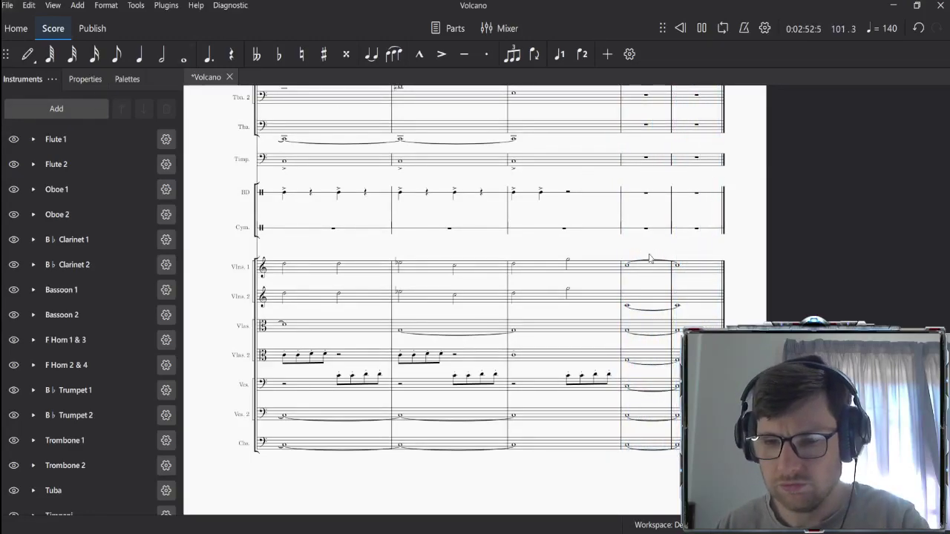
key(space)
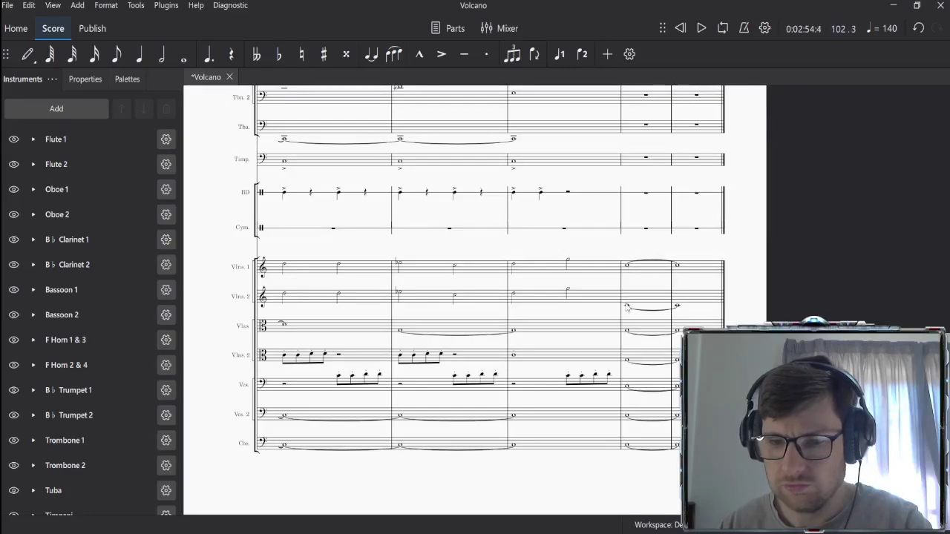
Step: Repeat the accented Timpani whole note of measure 98 in measure 99
click(625, 308)
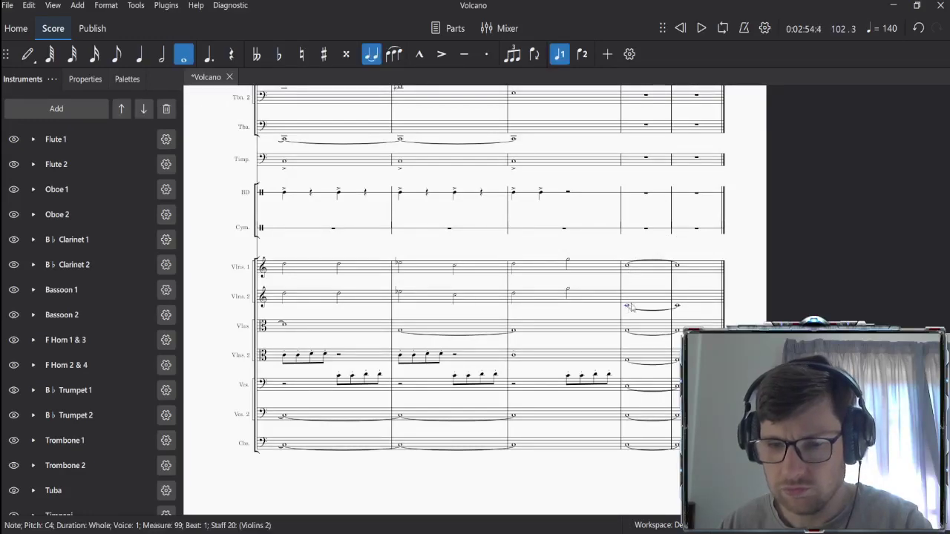
scroll(627, 313, down, 1)
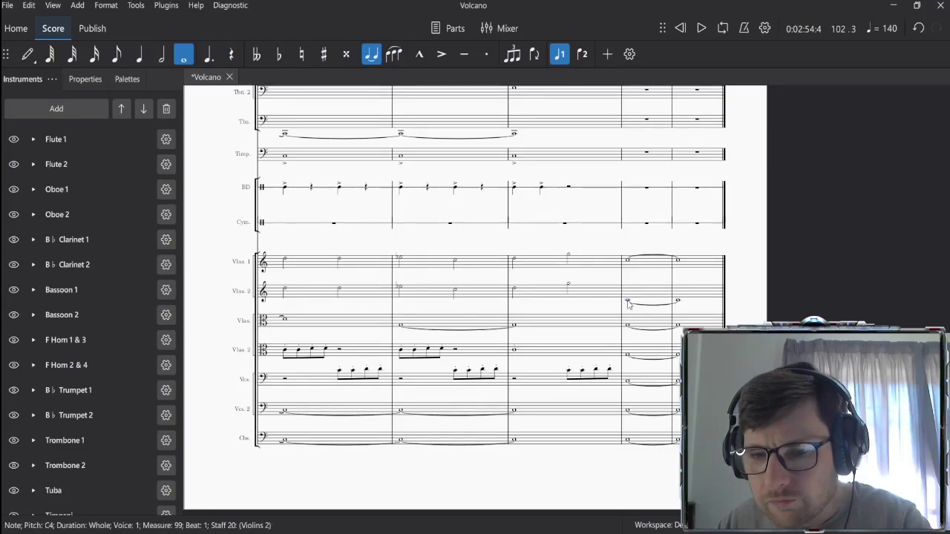
scroll(679, 303, up, 2)
scroll(678, 302, up, 1)
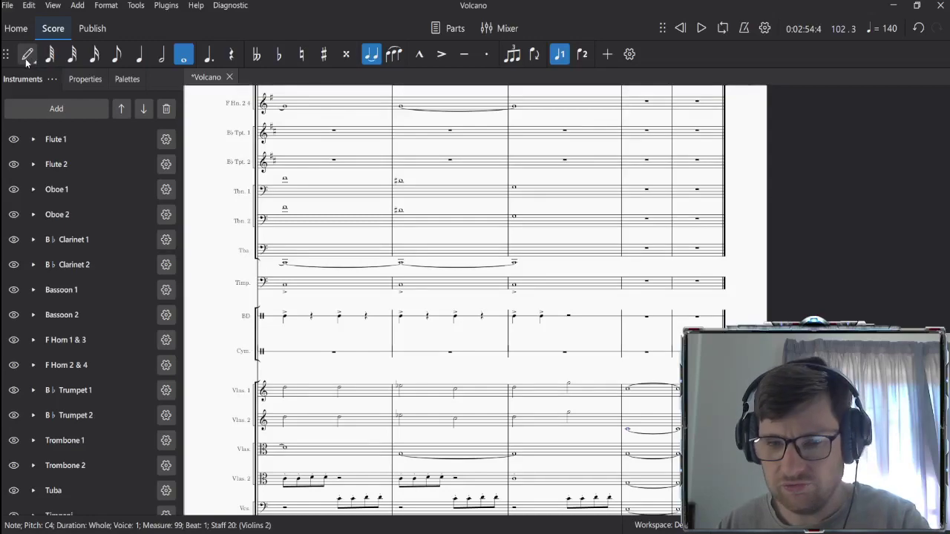
click(558, 286)
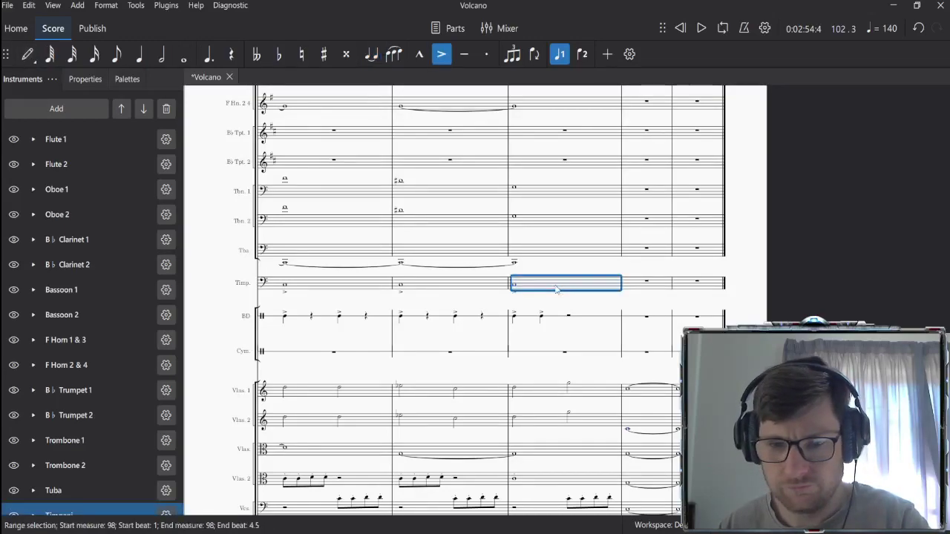
key(r)
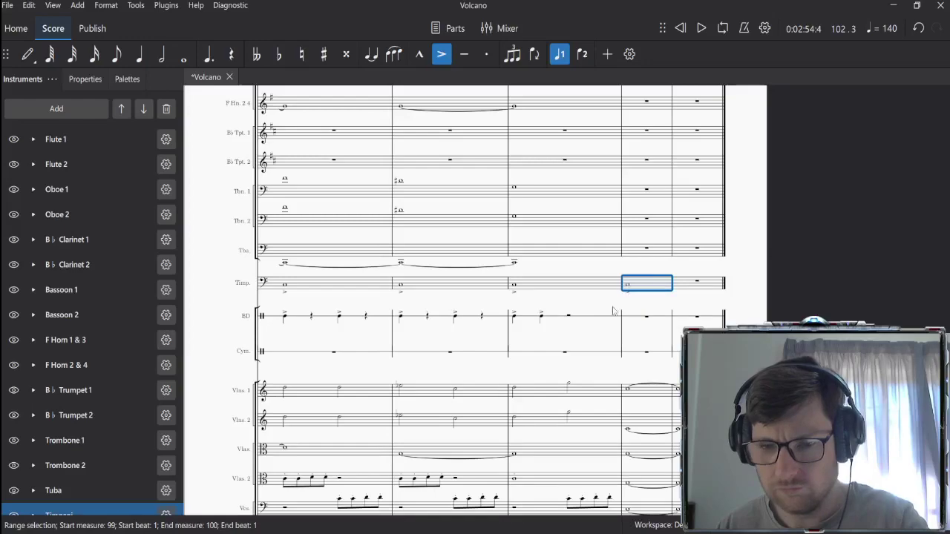
Step: Enter an accented Concert Bass Drum whole note in measure 99 of the Bass Drum staff
click(28, 54)
click(183, 53)
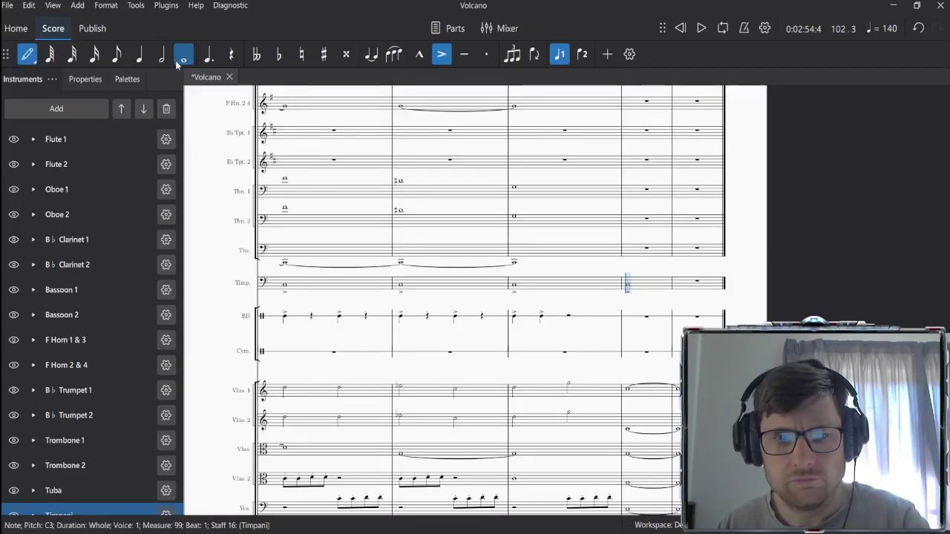
click(632, 320)
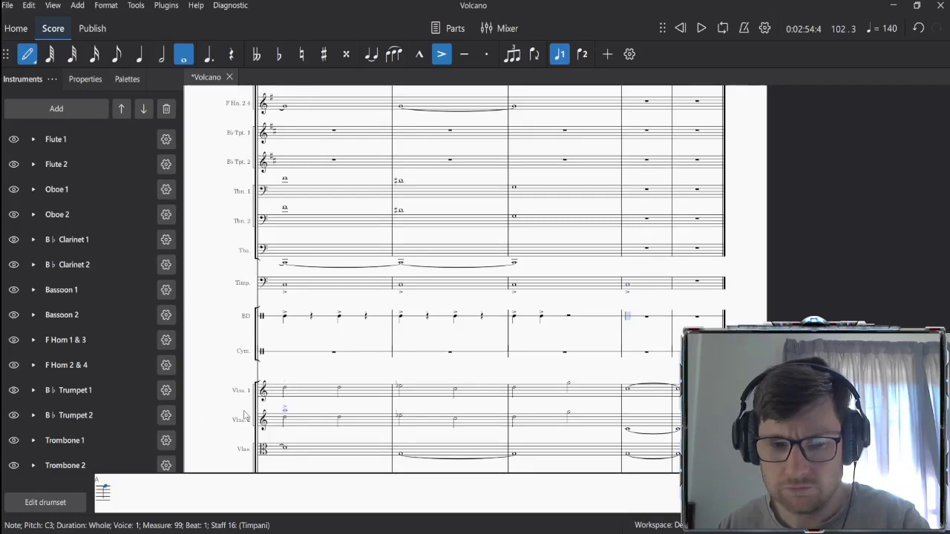
click(102, 492)
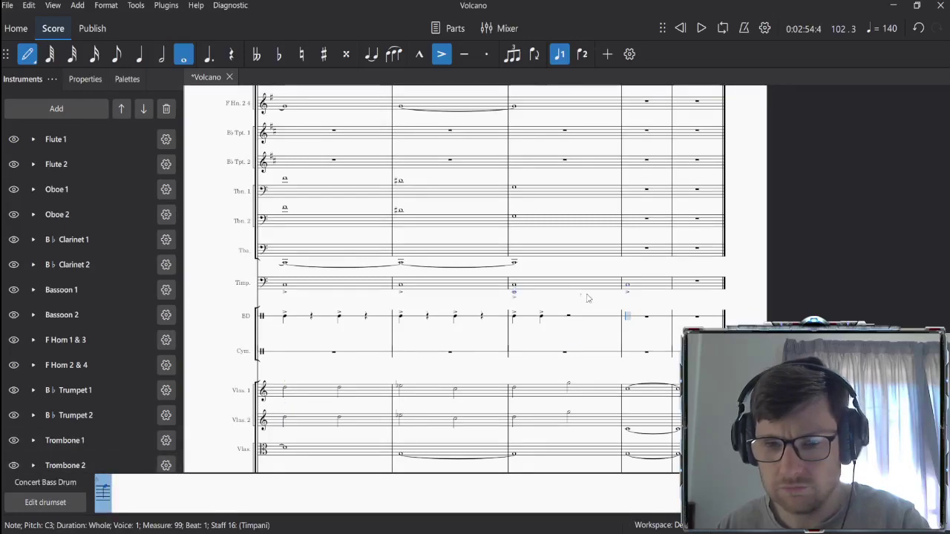
click(637, 321)
click(22, 56)
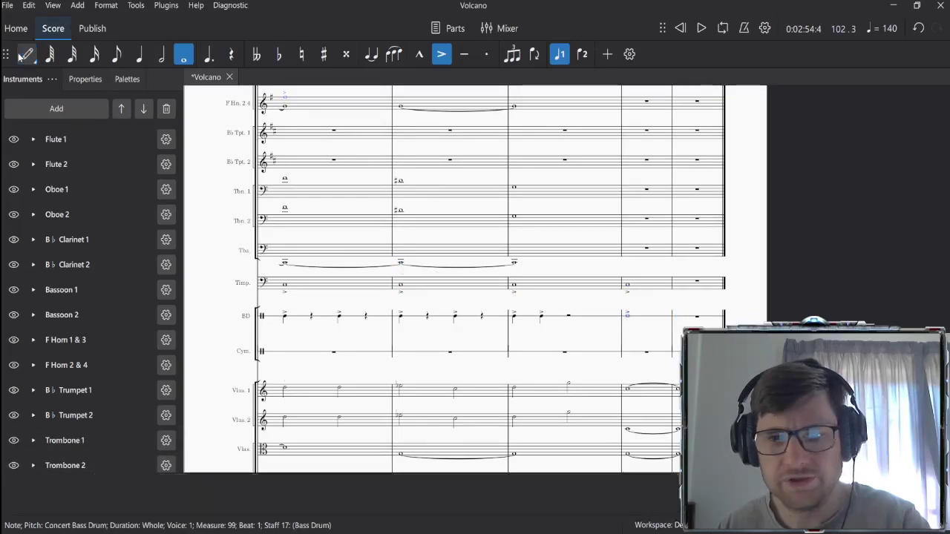
Step: Enter E♭5 whole notes in measures 99 and 100 for both Oboe 1 and Oboe 2
scroll(665, 336, up, 1)
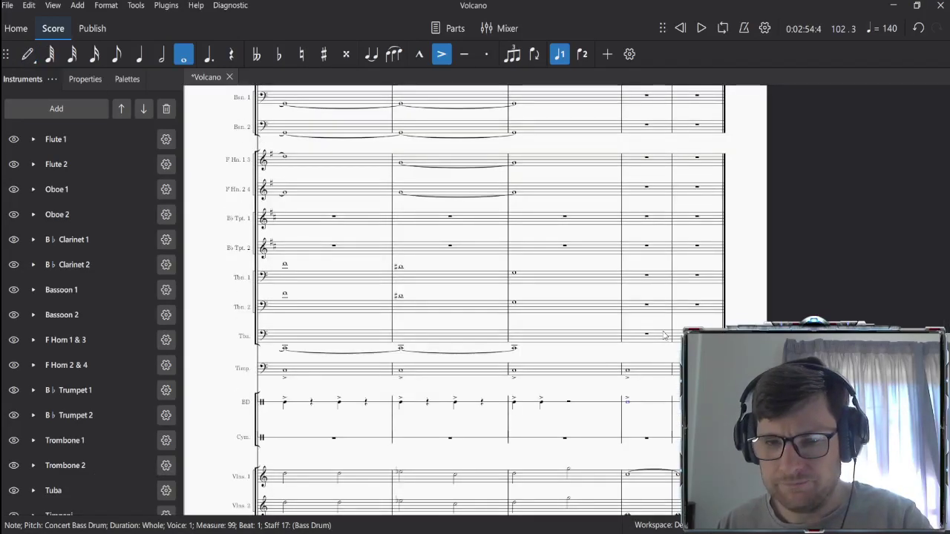
scroll(665, 335, up, 3)
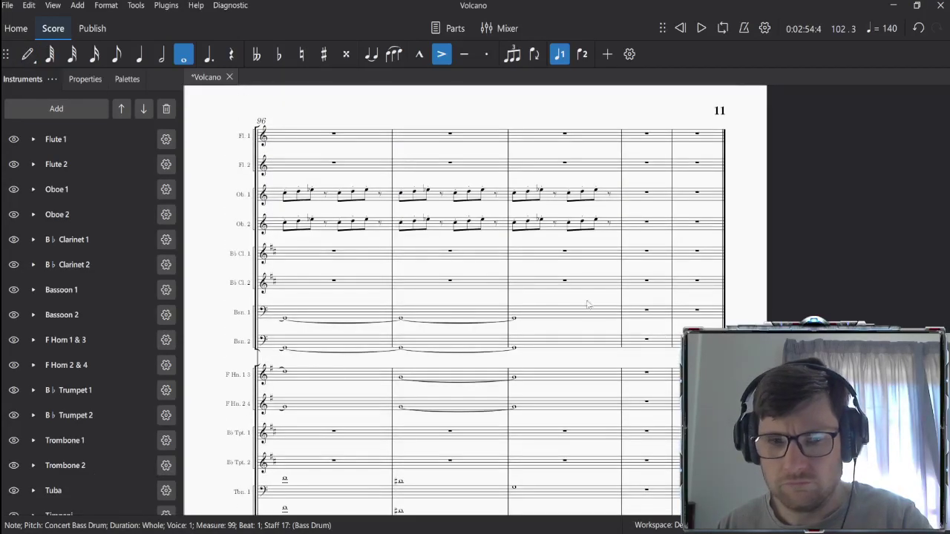
click(569, 195)
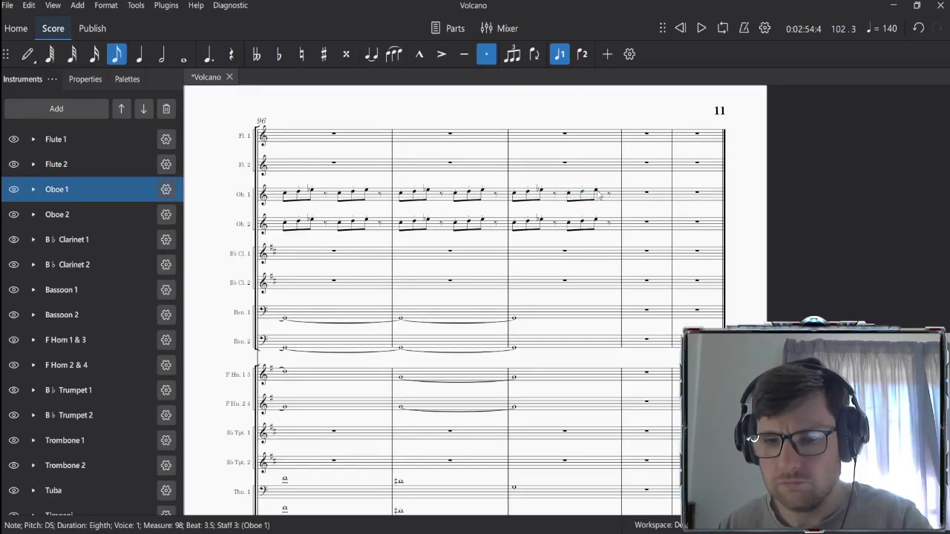
click(596, 193)
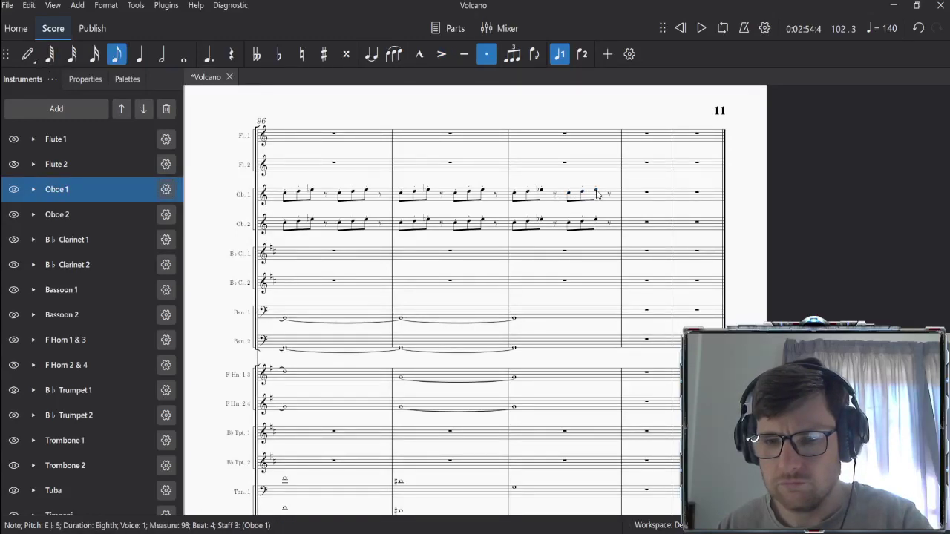
click(27, 53)
click(185, 60)
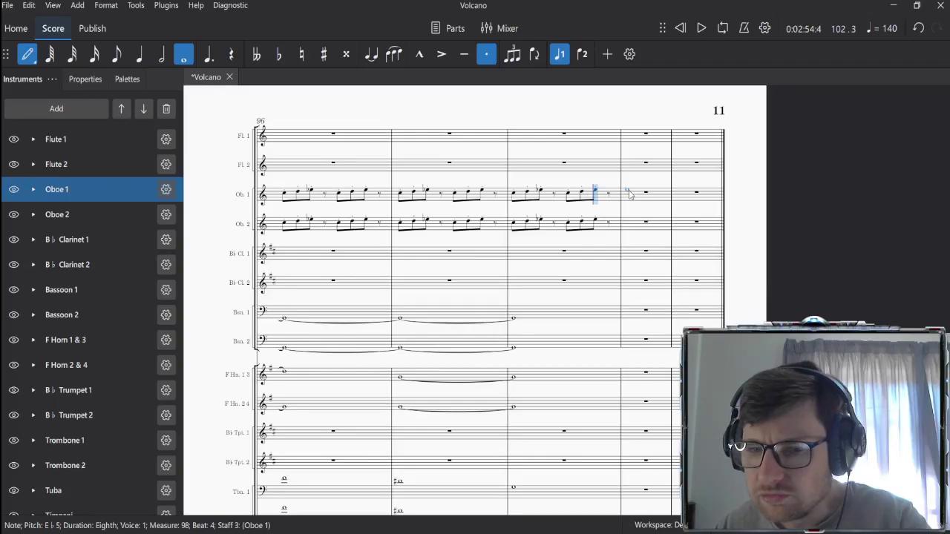
click(627, 191)
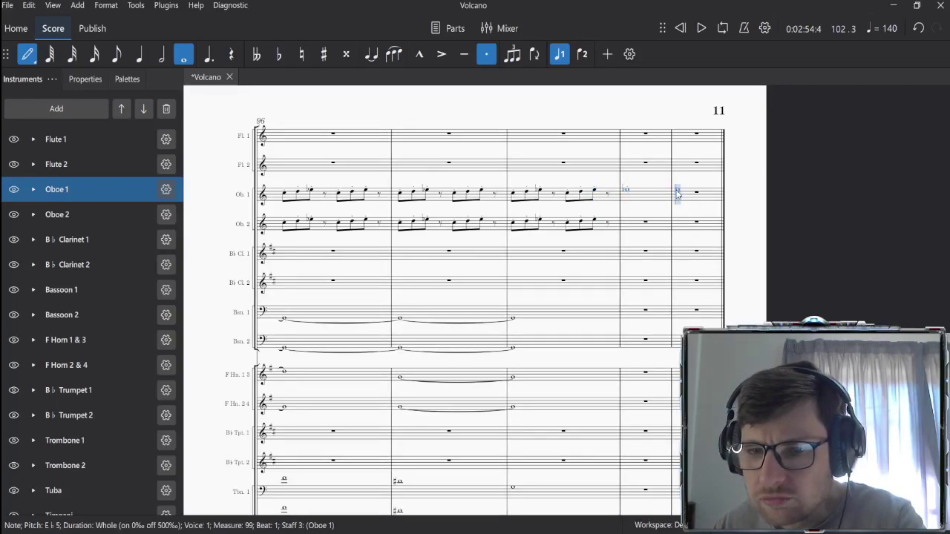
click(677, 192)
click(633, 224)
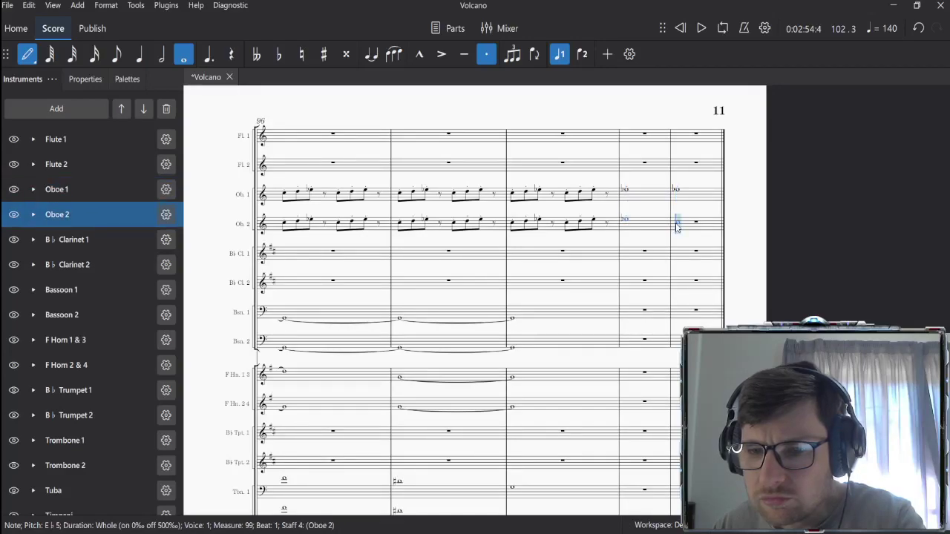
click(677, 223)
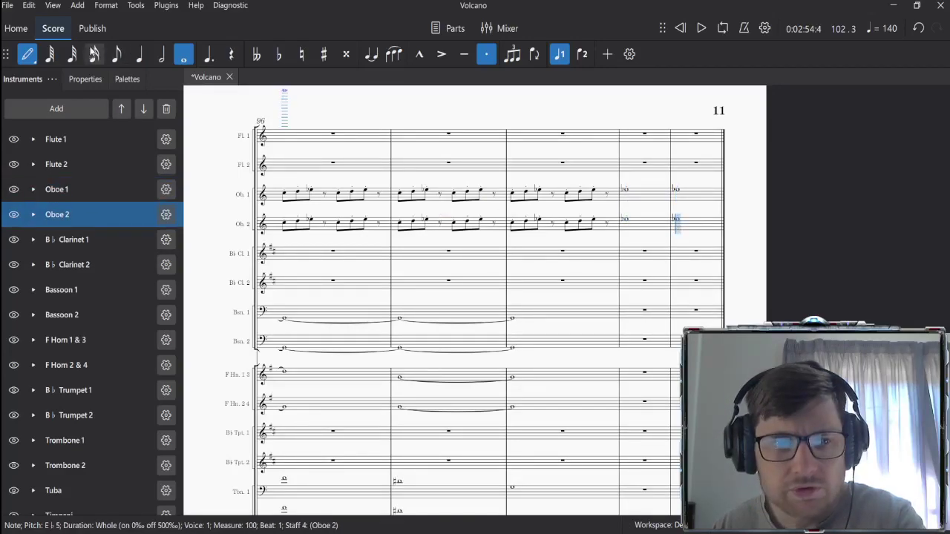
key(Escape)
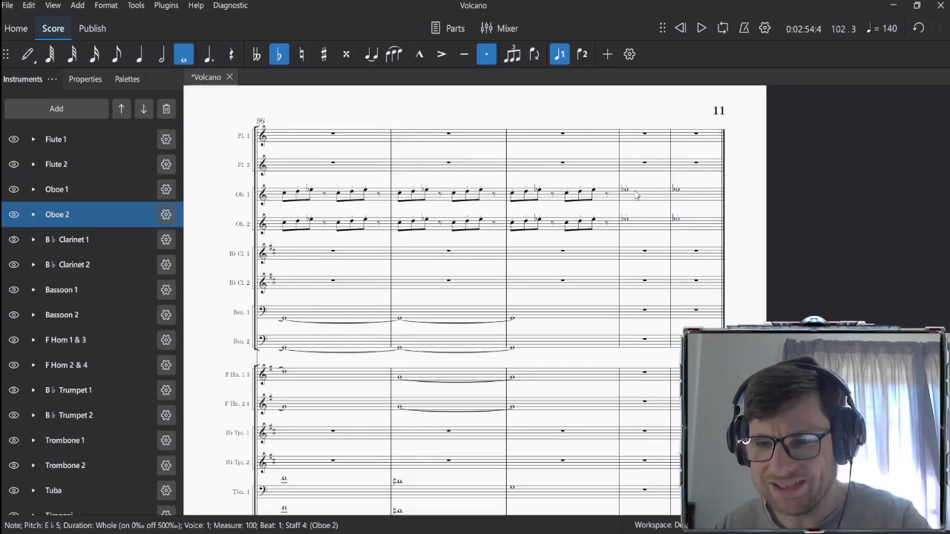
Step: Tie the whole notes of measure 99 to measure 100 on both oboe staves
click(638, 195)
shift+click(663, 226)
click(371, 54)
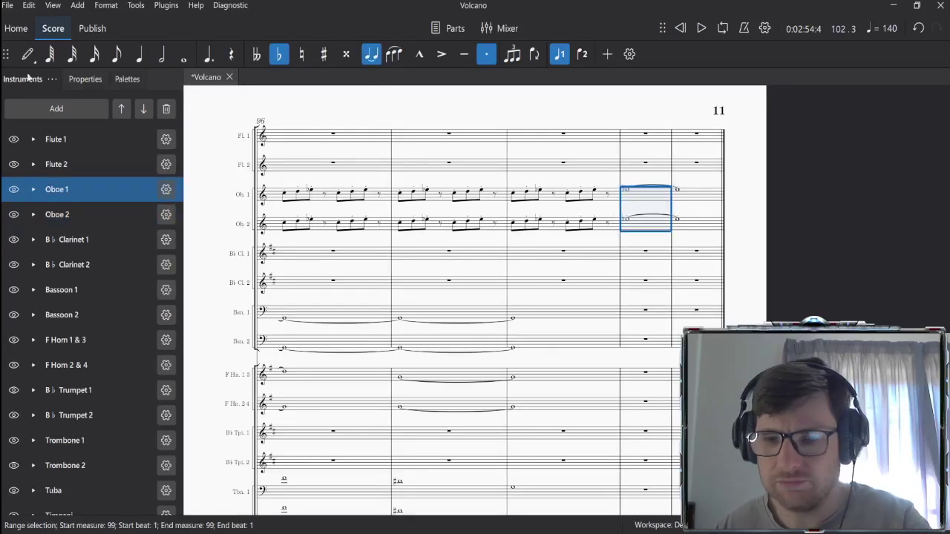
Step: Check the pitches of the bassoon and F Horn whole notes in measure 98
scroll(474, 227, down, 1)
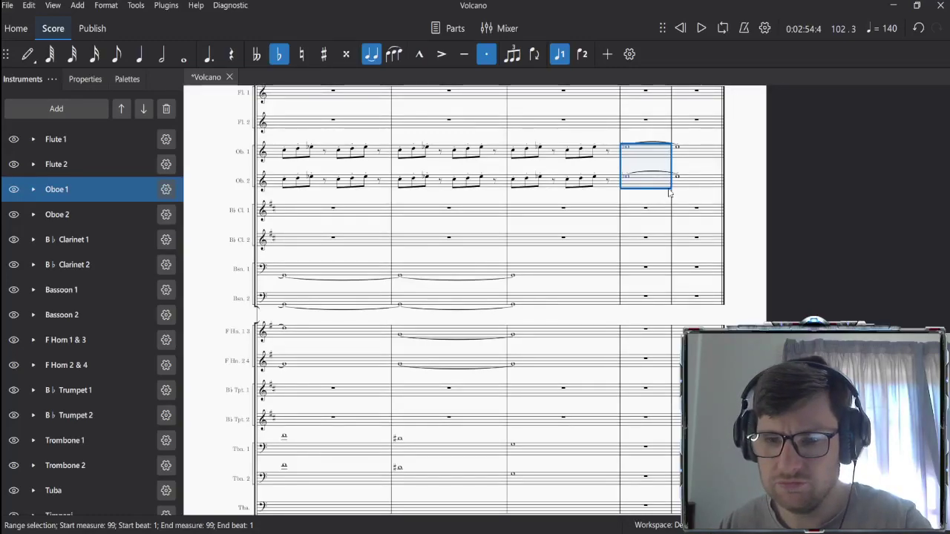
scroll(670, 193, down, 2)
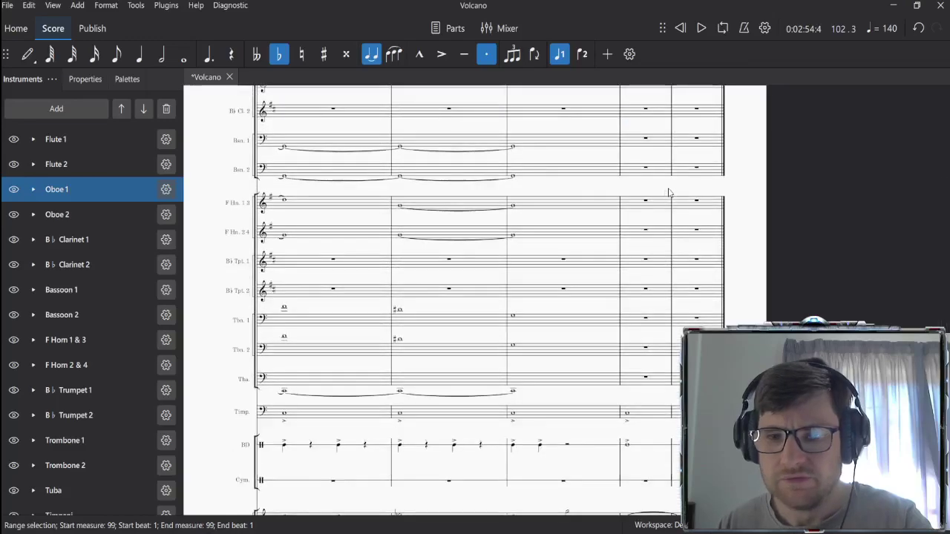
scroll(512, 216, down, 2)
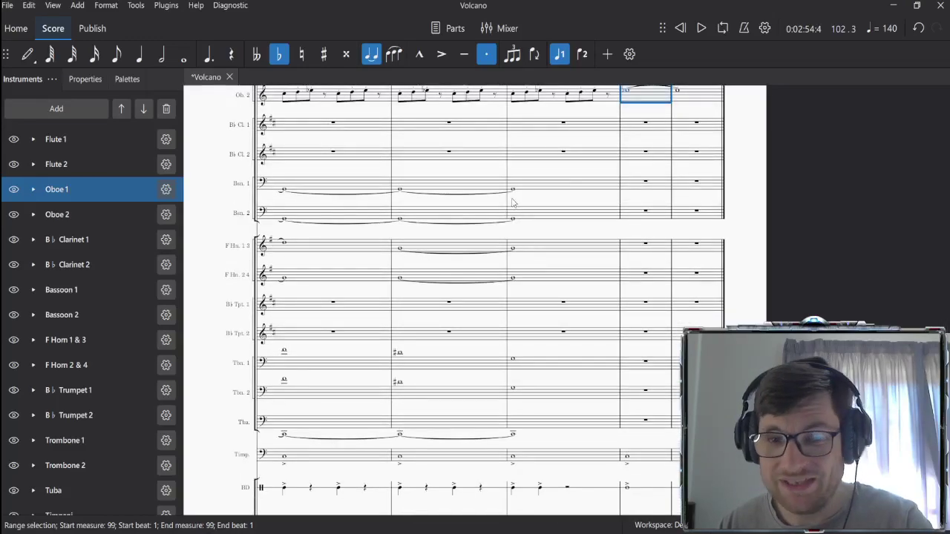
click(512, 192)
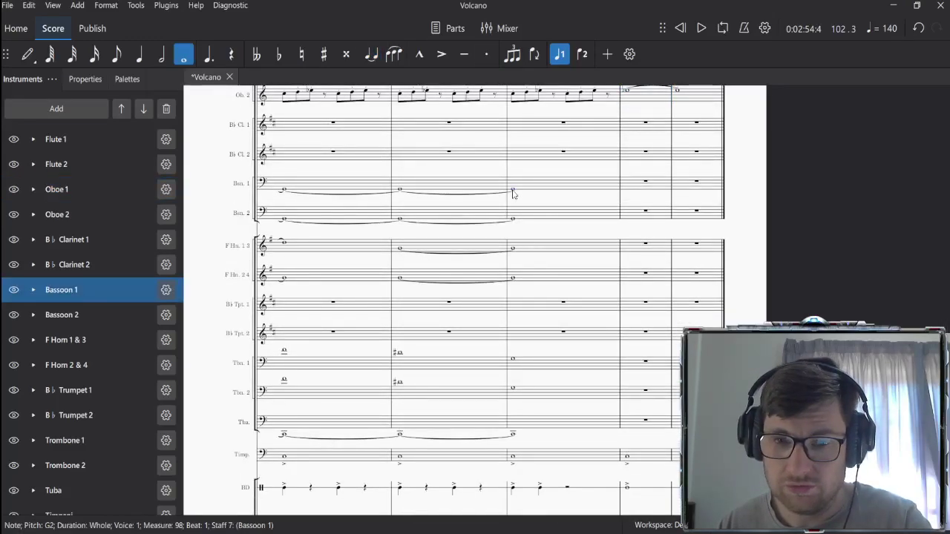
click(514, 219)
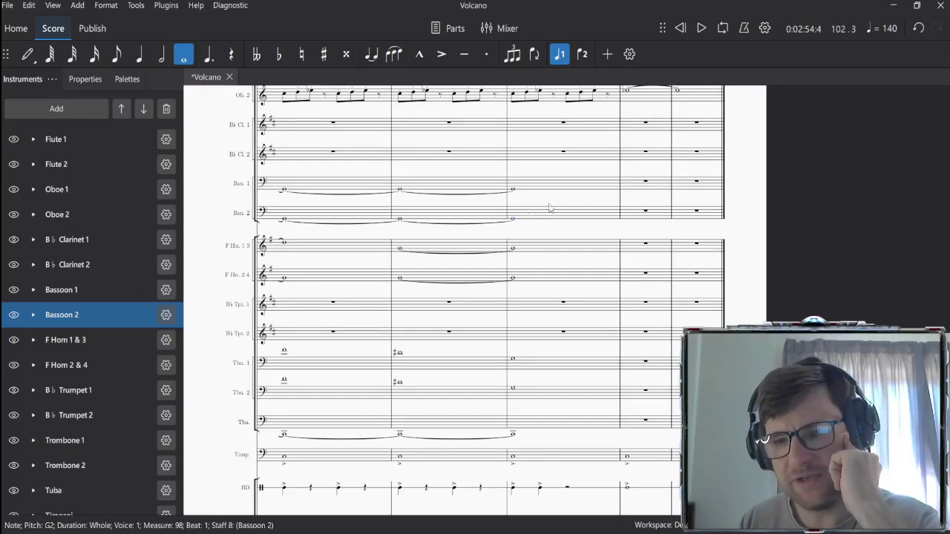
click(513, 249)
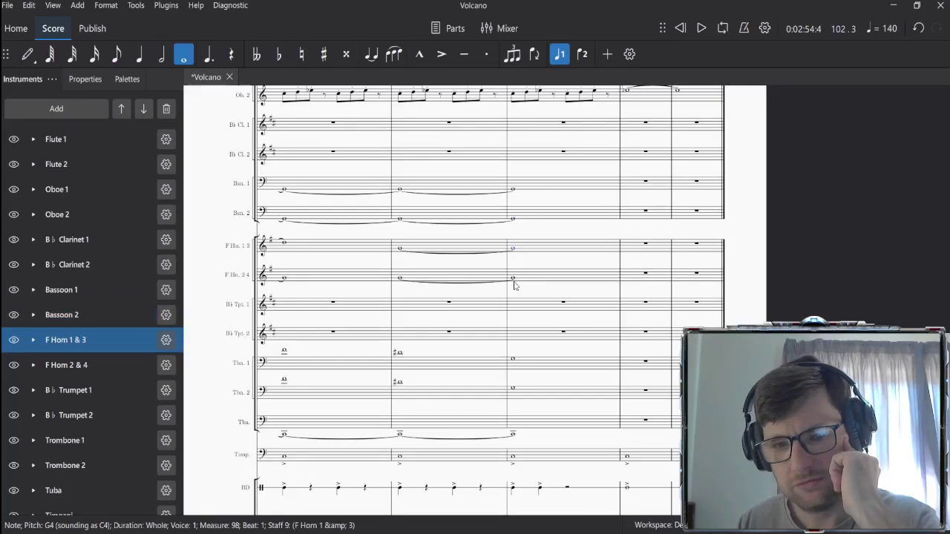
click(514, 280)
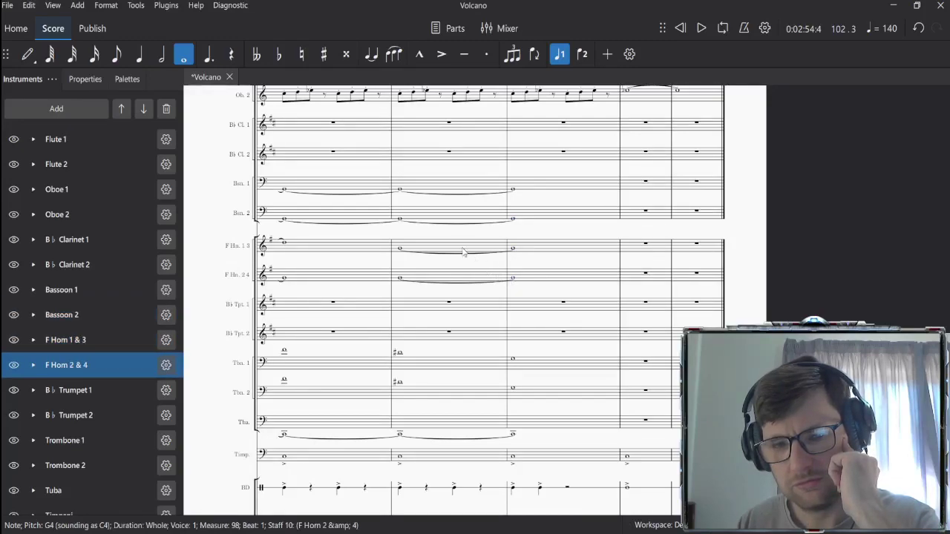
Step: Copy the tied whole notes of both F Horn staves from measures 97 and 98 into measures 99 and 100
click(462, 253)
shift+click(530, 282)
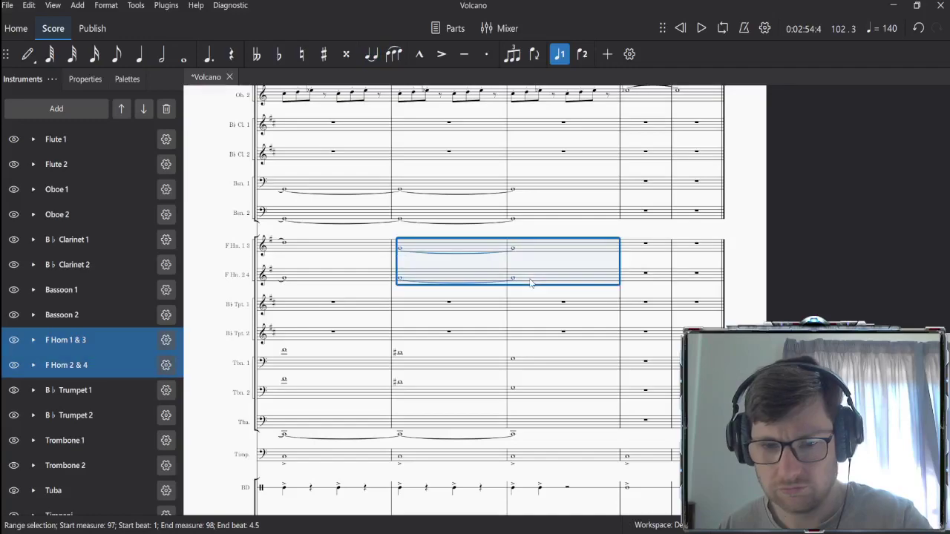
click(627, 255)
key(shift+Down)
key(shift+Right)
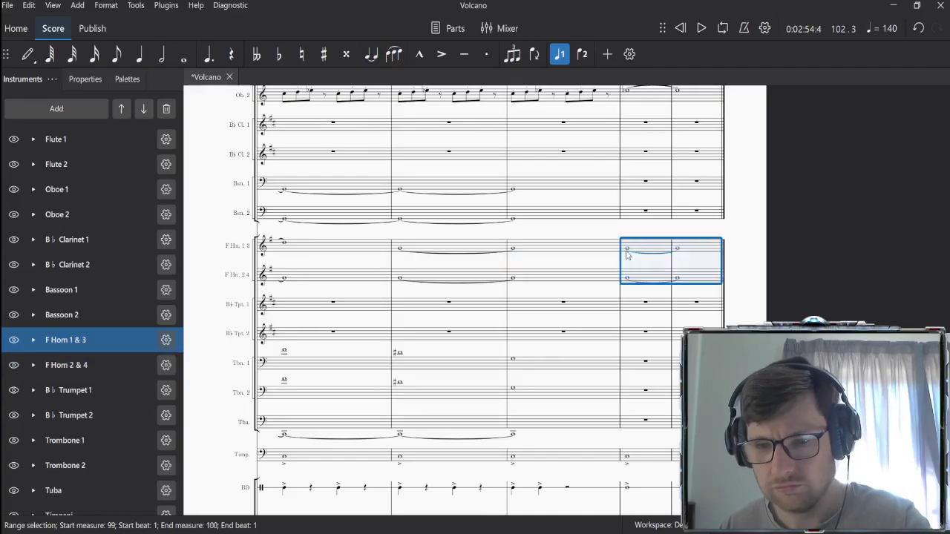
Step: Copy the Tuba's tied whole notes from measures 97 and 98 into measures 99 and 100
scroll(563, 311, down, 1)
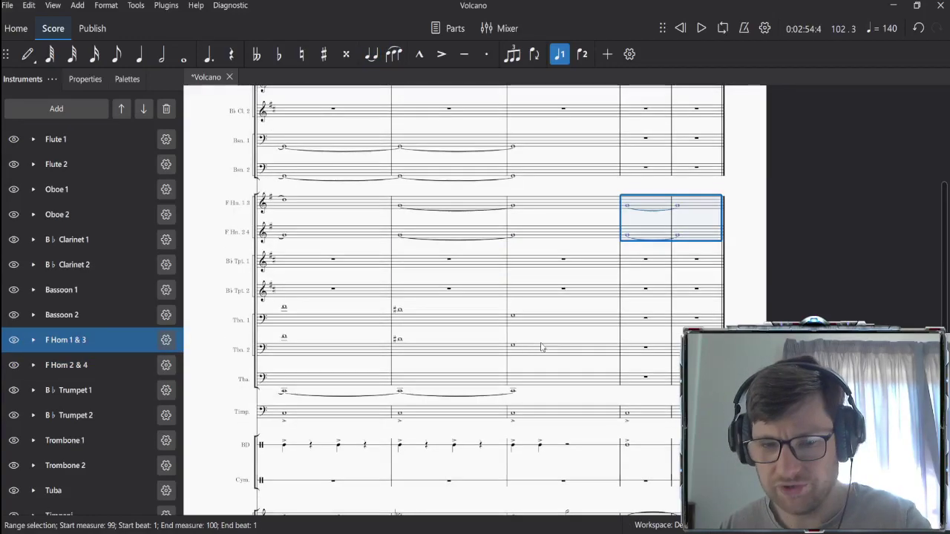
click(478, 384)
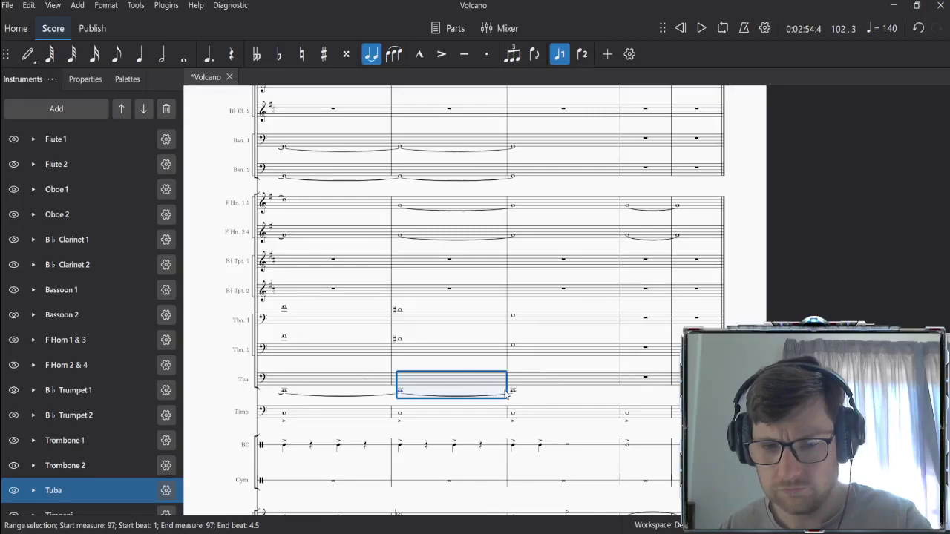
click(514, 393)
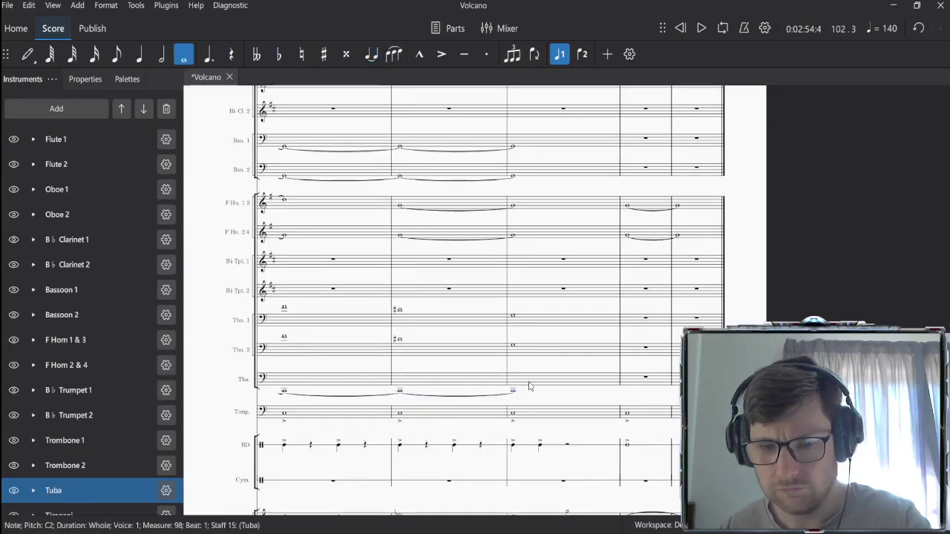
drag(478, 386, 529, 386)
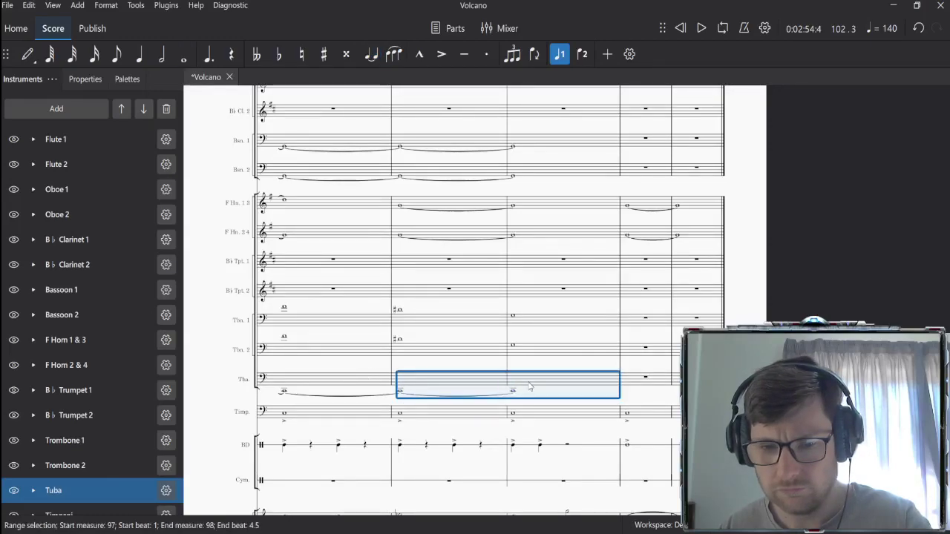
click(627, 380)
key(ctrl+v)
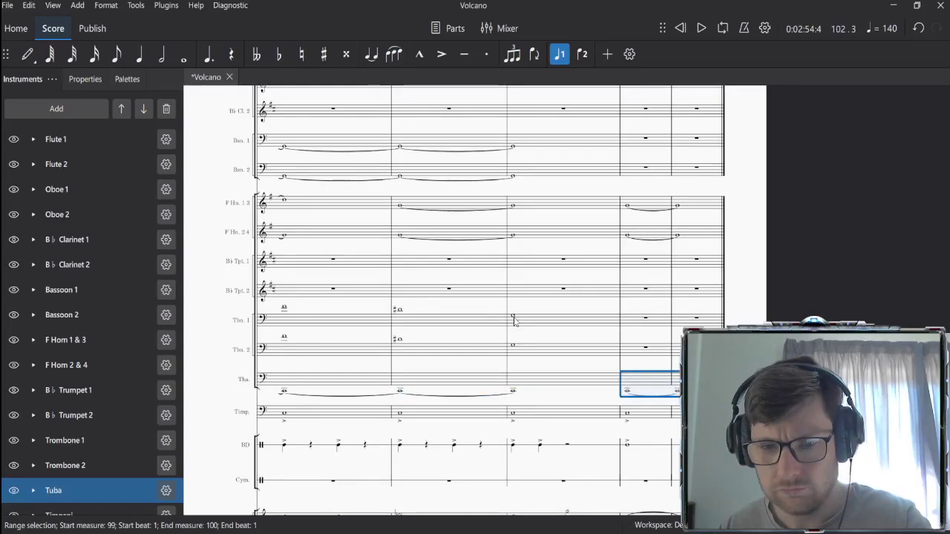
Step: Enter a C3 whole note in measure 99 on both the Trombone 1 and Trombone 2 staves
click(513, 317)
click(513, 347)
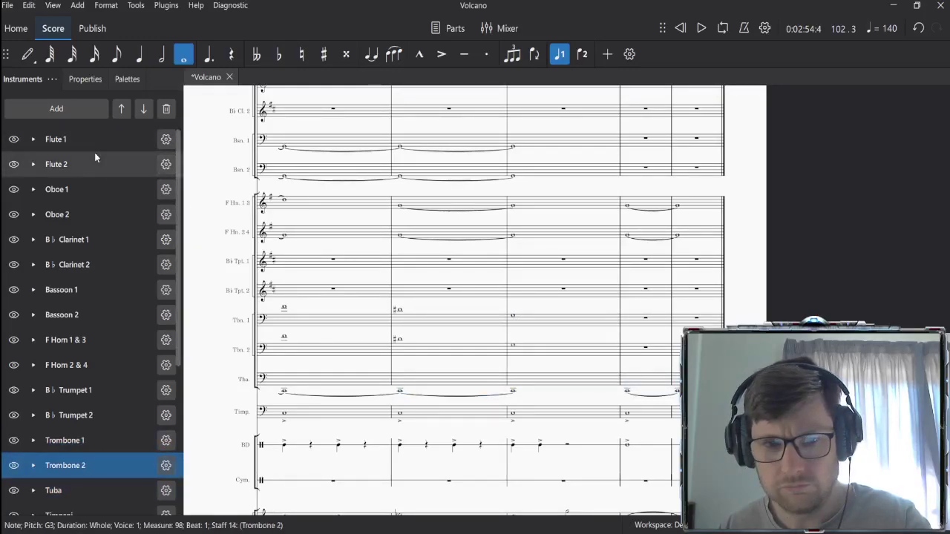
key(n)
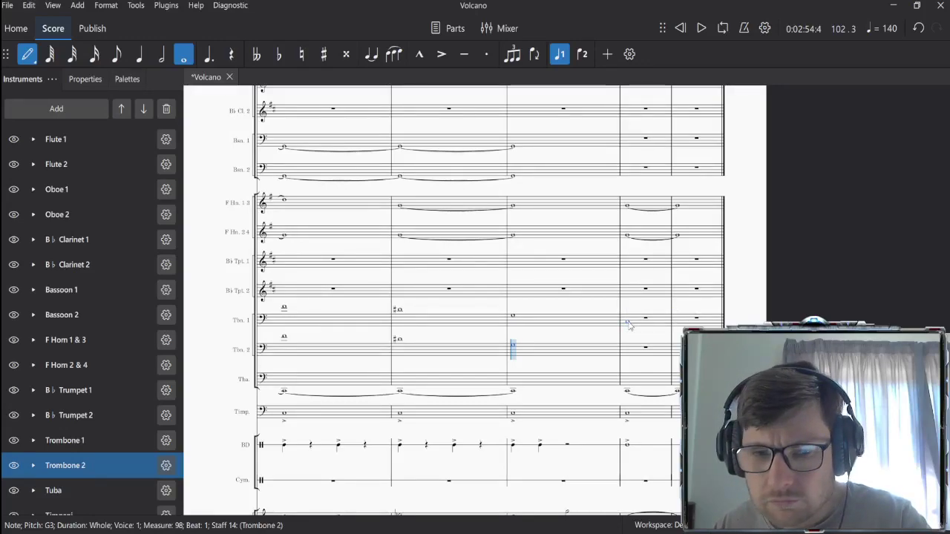
click(628, 322)
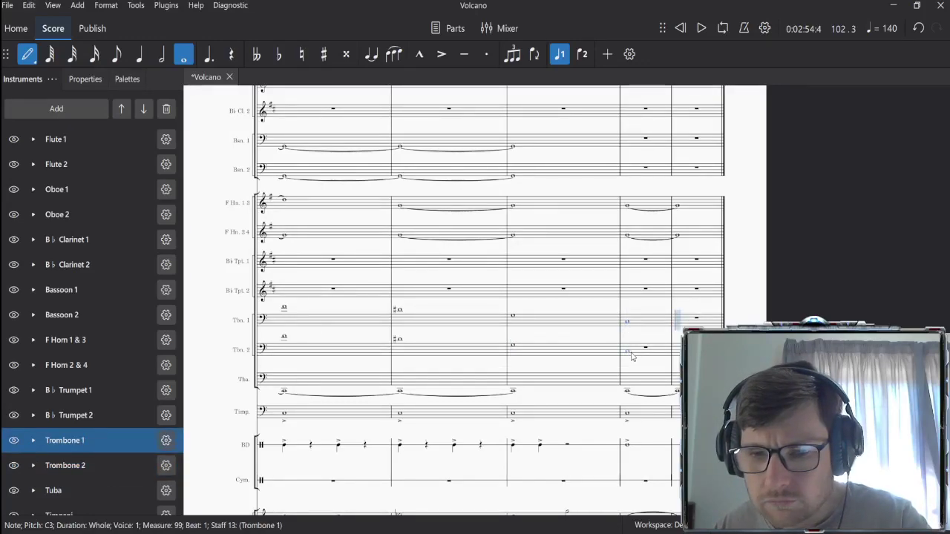
click(630, 354)
click(27, 56)
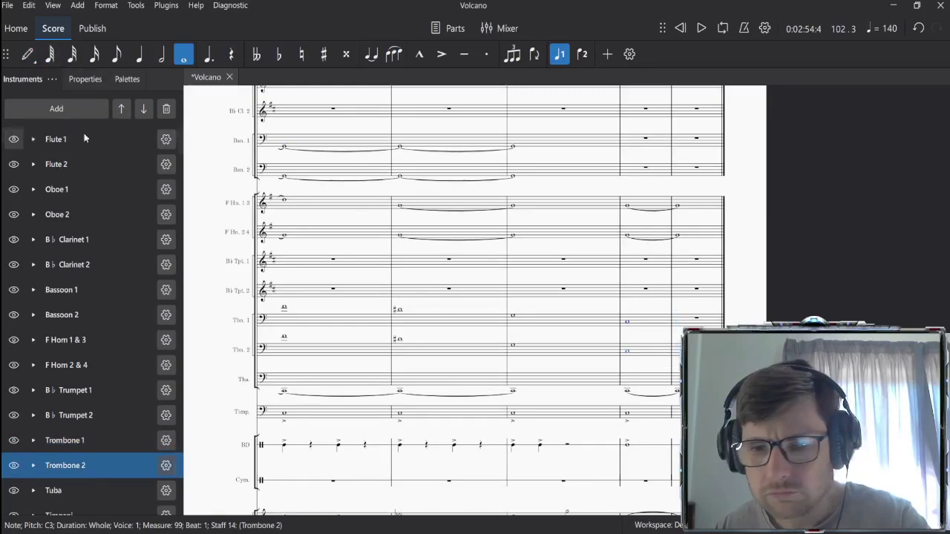
Step: Copy the whole notes of both trombone staves from measure 99 into measure 100
click(642, 327)
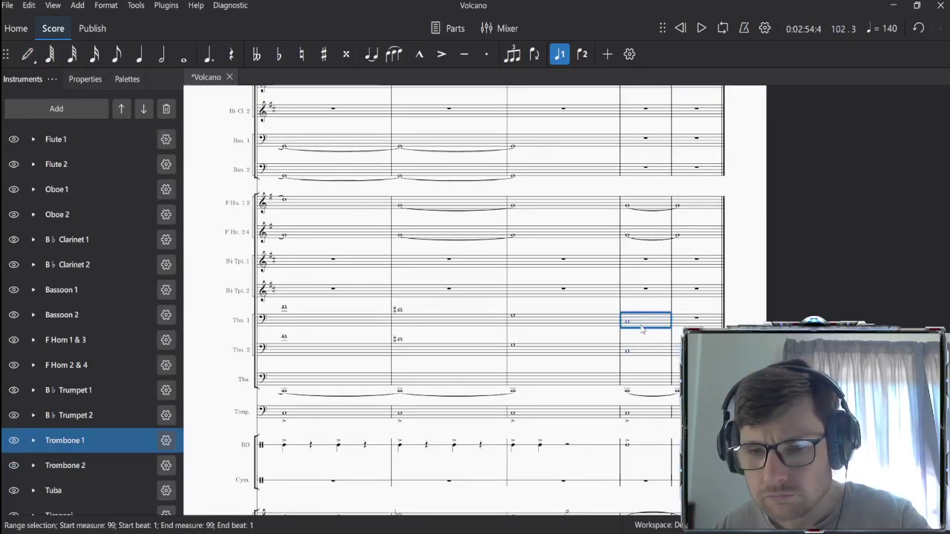
click(648, 361)
click(649, 320)
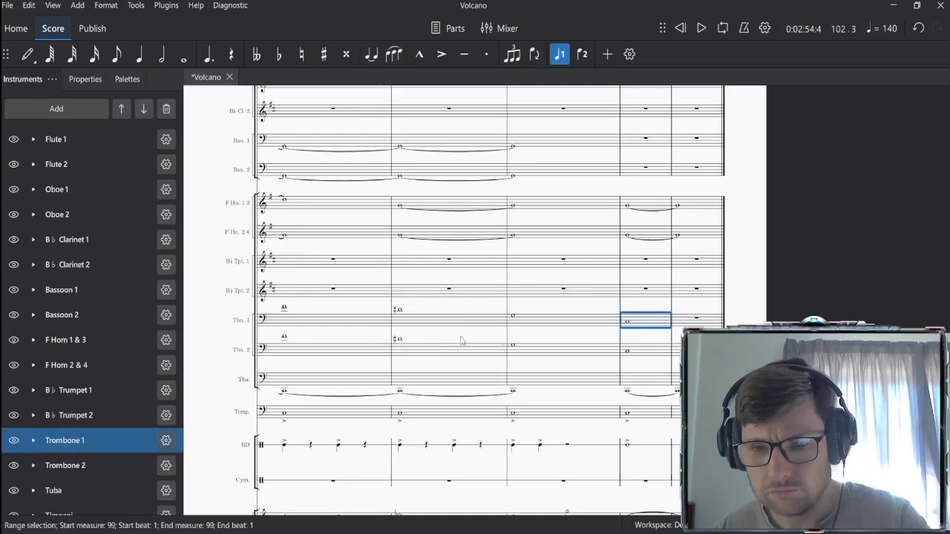
shift+click(657, 353)
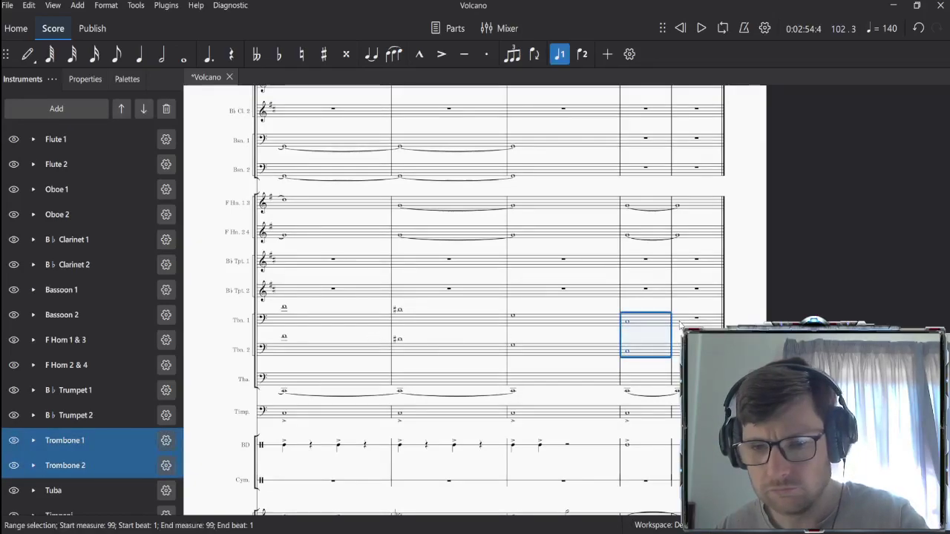
click(680, 324)
Step: Tie the whole notes of measure 99 to measure 100 on both trombone staves
click(651, 331)
shift+click(648, 353)
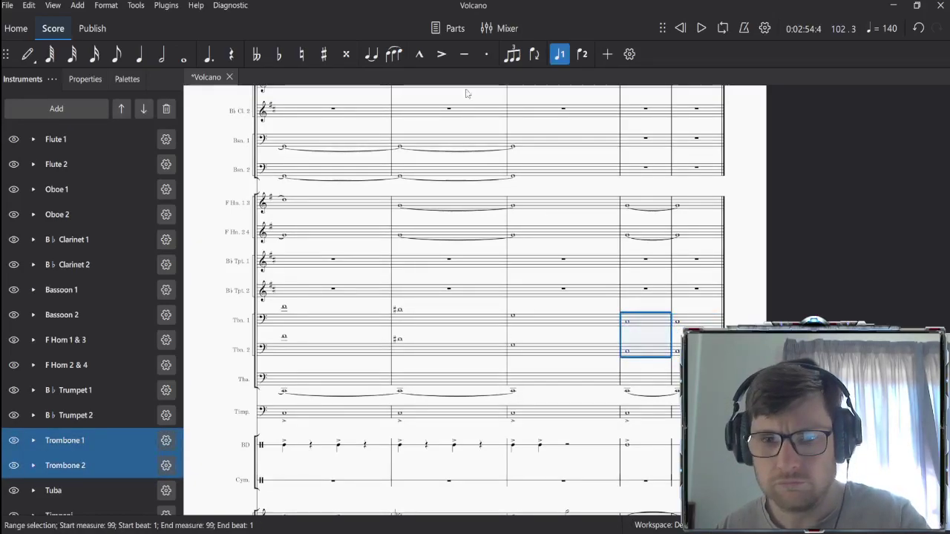
click(371, 54)
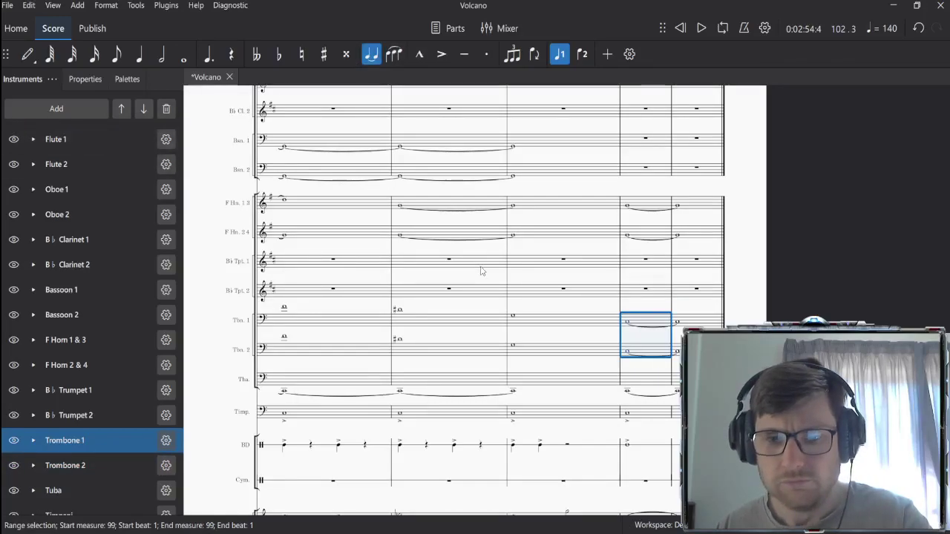
Step: Look over the ending across all staves and play it back from measure 97
scroll(662, 290, up, 4)
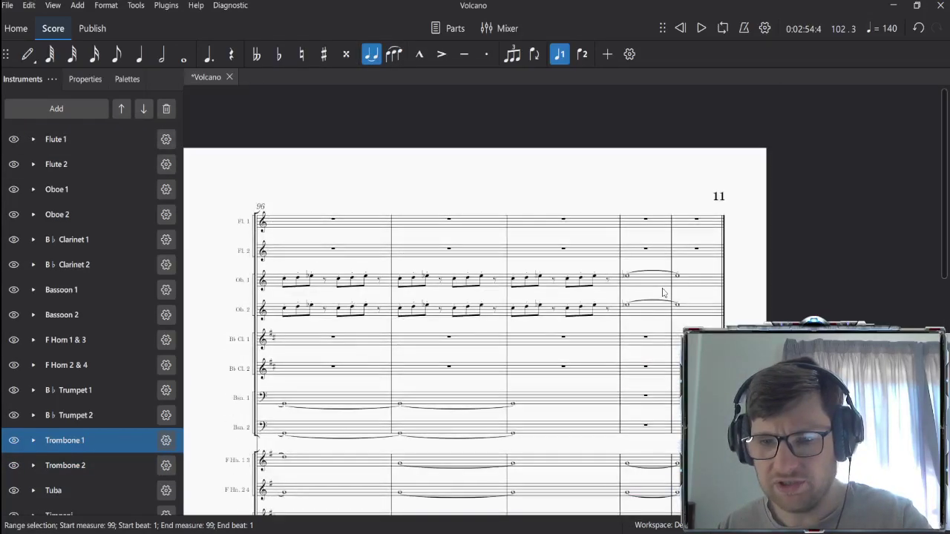
scroll(662, 292, down, 8)
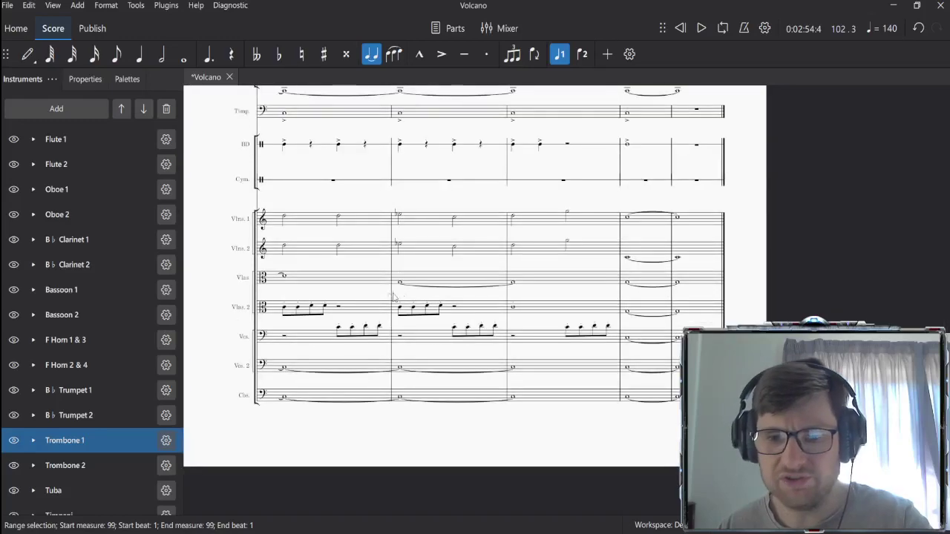
click(417, 339)
key(space)
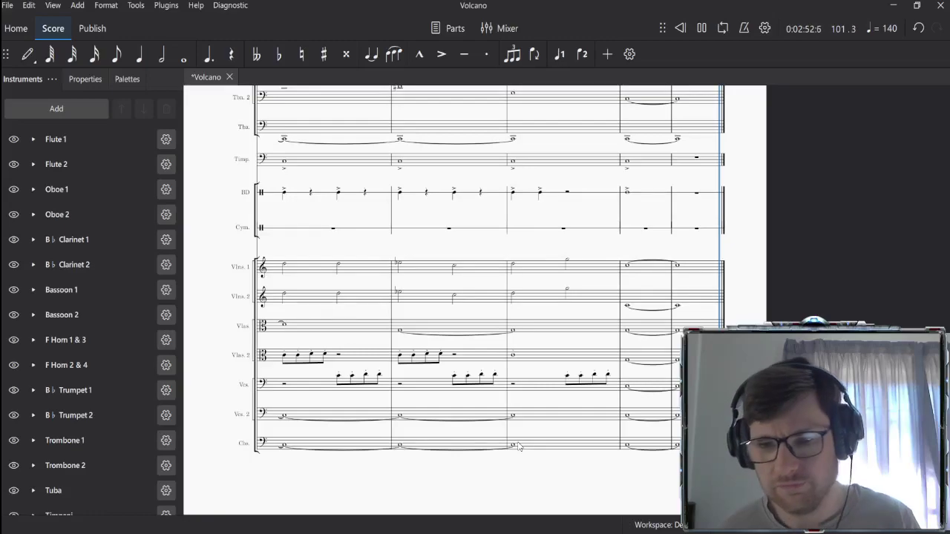
key(space)
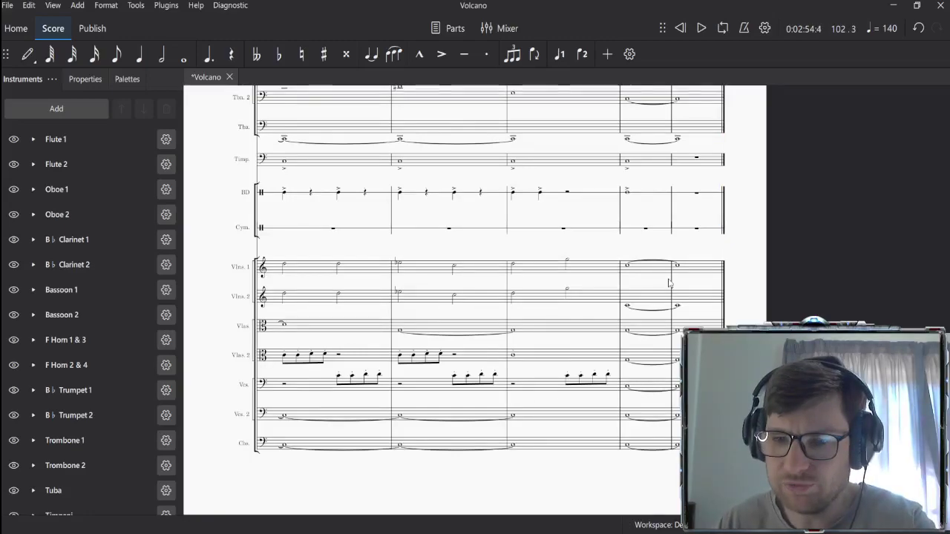
Step: Review the brass and percussion writing back to measure 31 and play the score from Trombone 1's whole note there
scroll(679, 288, up, 5)
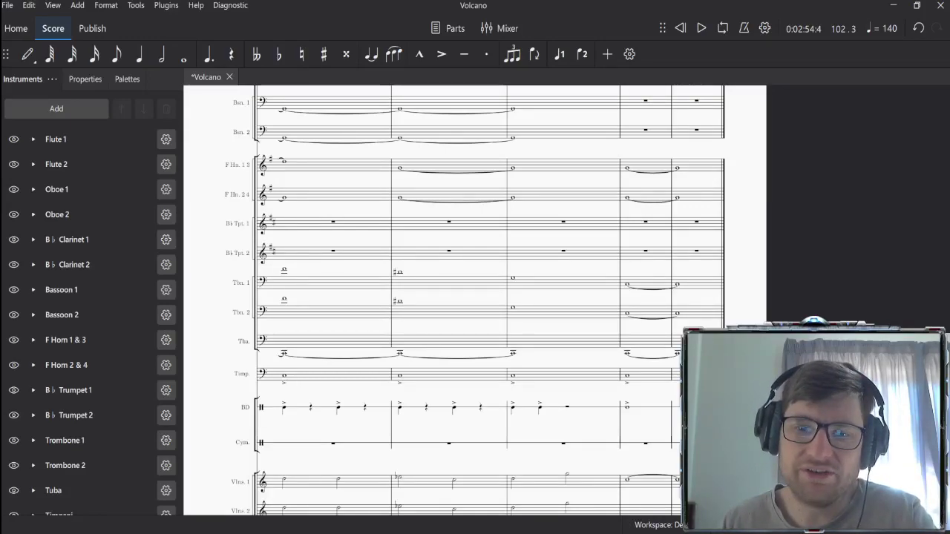
drag(290, 246, 846, 266)
scroll(201, 312, left, 5)
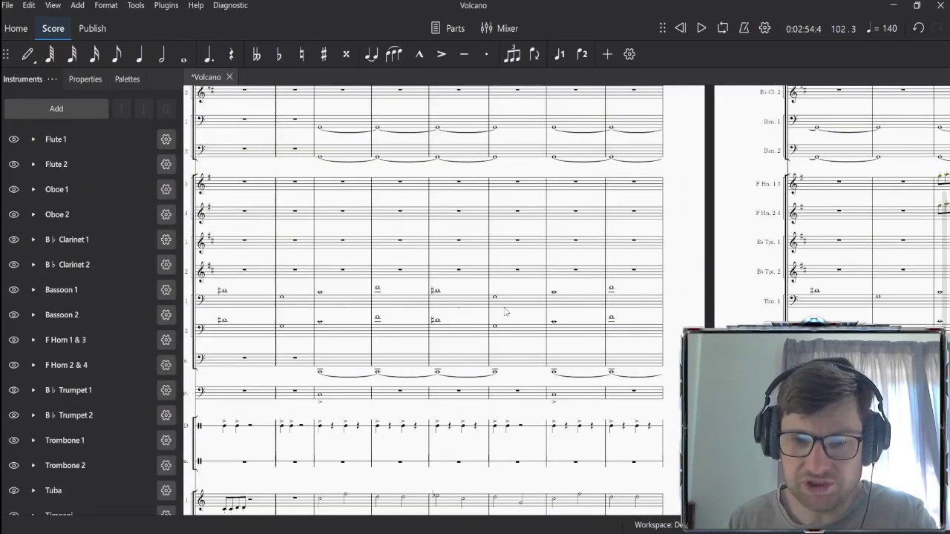
scroll(245, 291, right, 3)
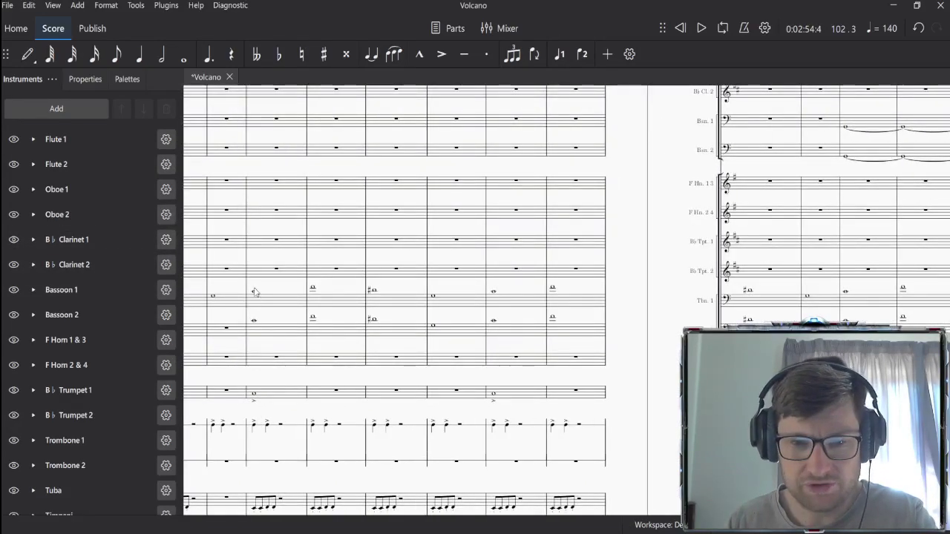
key(ctrl+z)
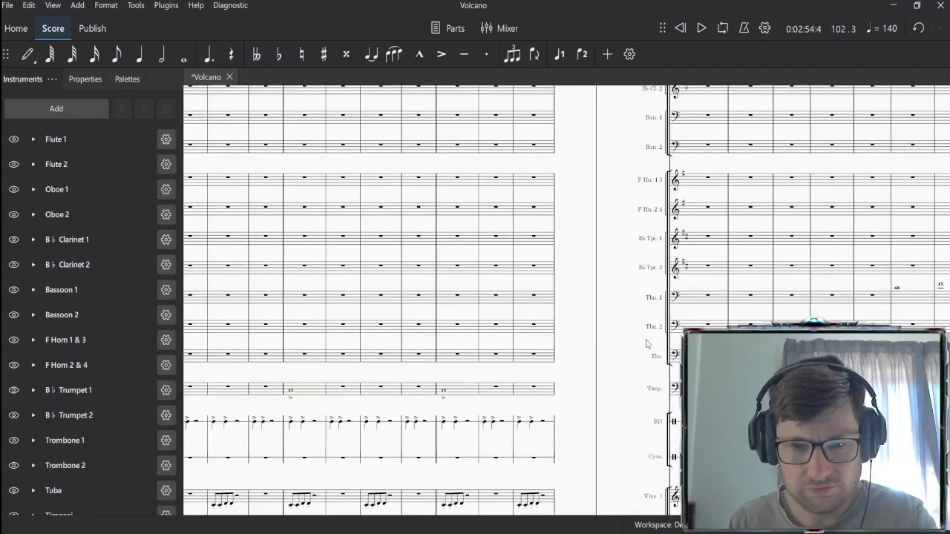
key(ctrl+z)
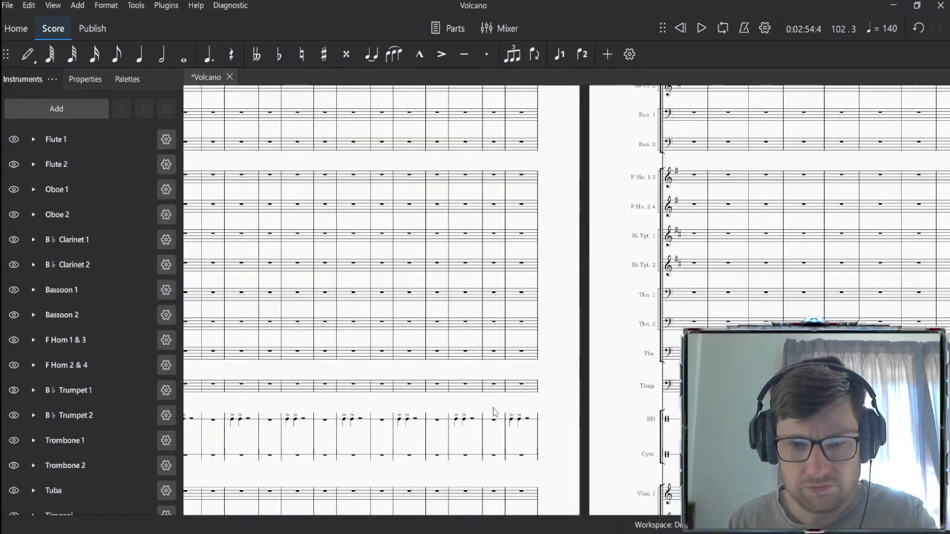
key(ctrl+z)
key(ctrl+z)
key(ctrl+z)
key(ctrl+z)
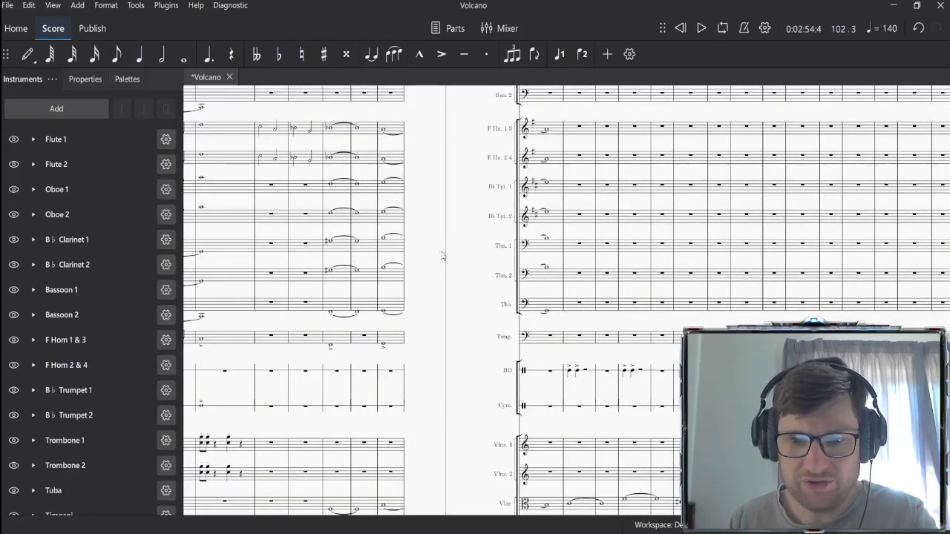
click(332, 252)
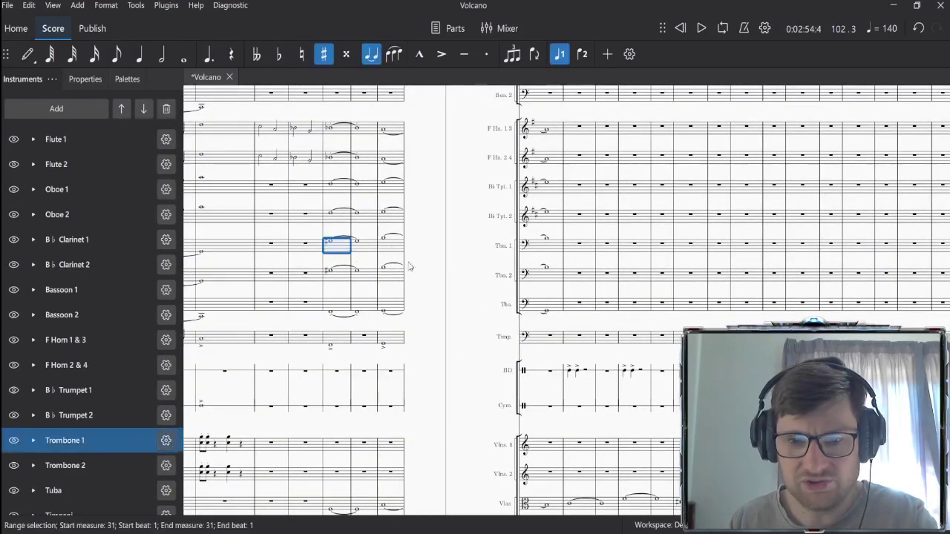
key(space)
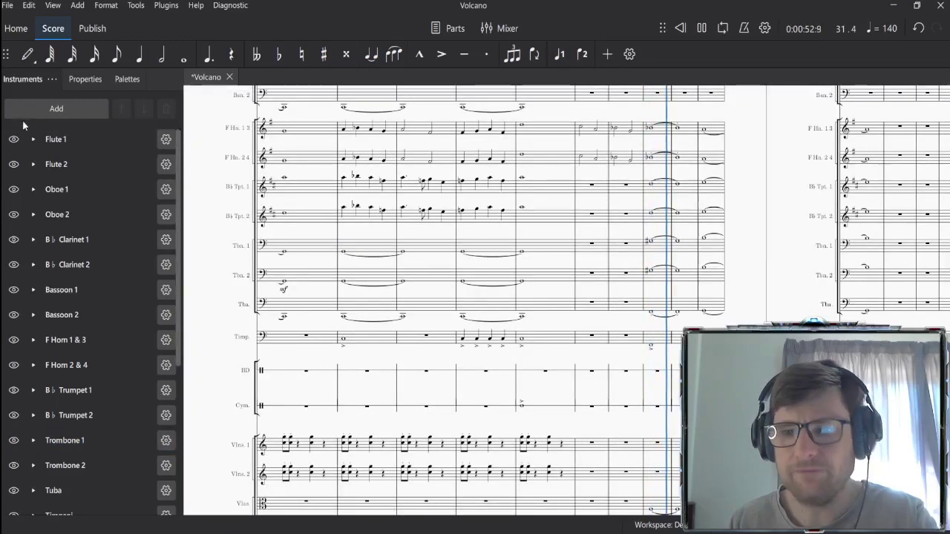